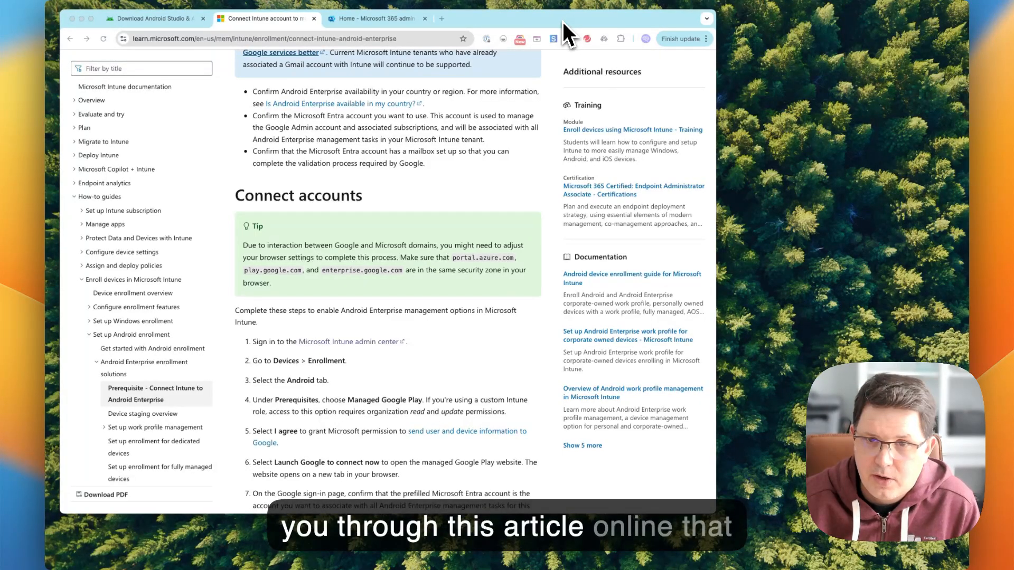
# Step: In the Microsoft 365 admin center, check which account is signed in
pyautogui.scroll(3, 396, 129)
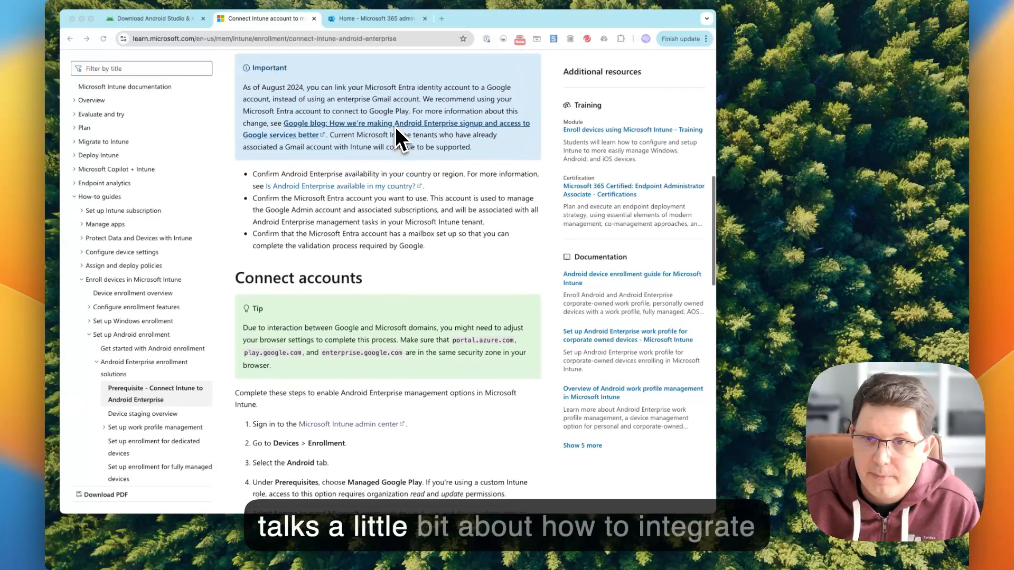
pyautogui.scroll(12, 396, 130)
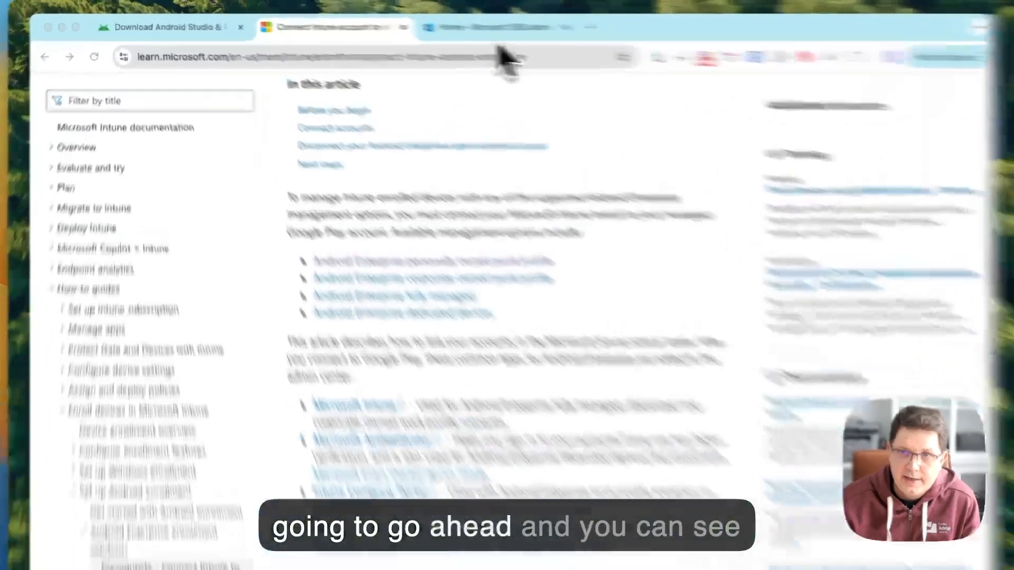
pyautogui.click(375, 19)
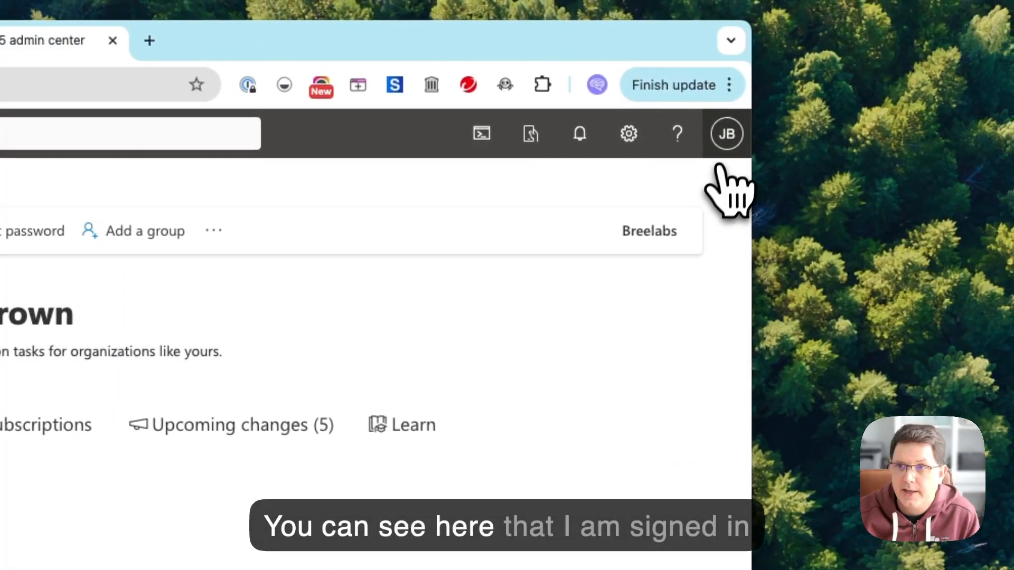
pyautogui.click(726, 138)
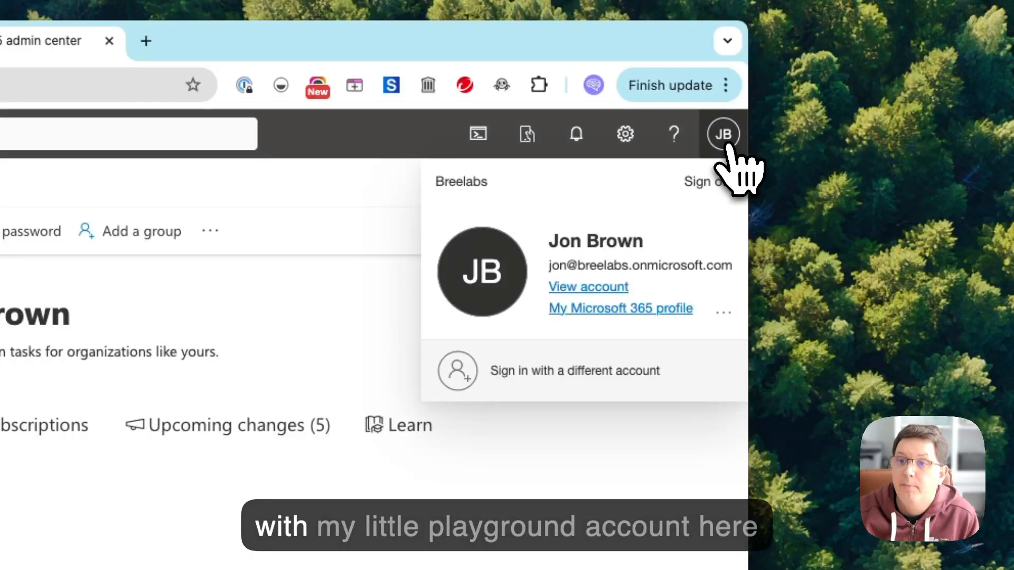
pyautogui.click(722, 138)
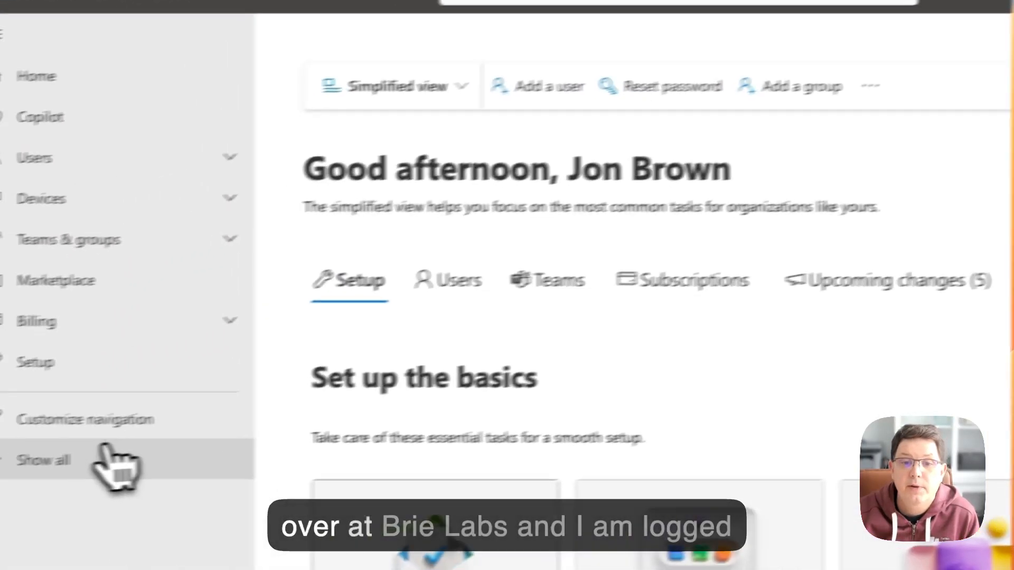
# Step: Open the Microsoft Intune admin center from the full navigation, signing in as admin
pyautogui.click(111, 459)
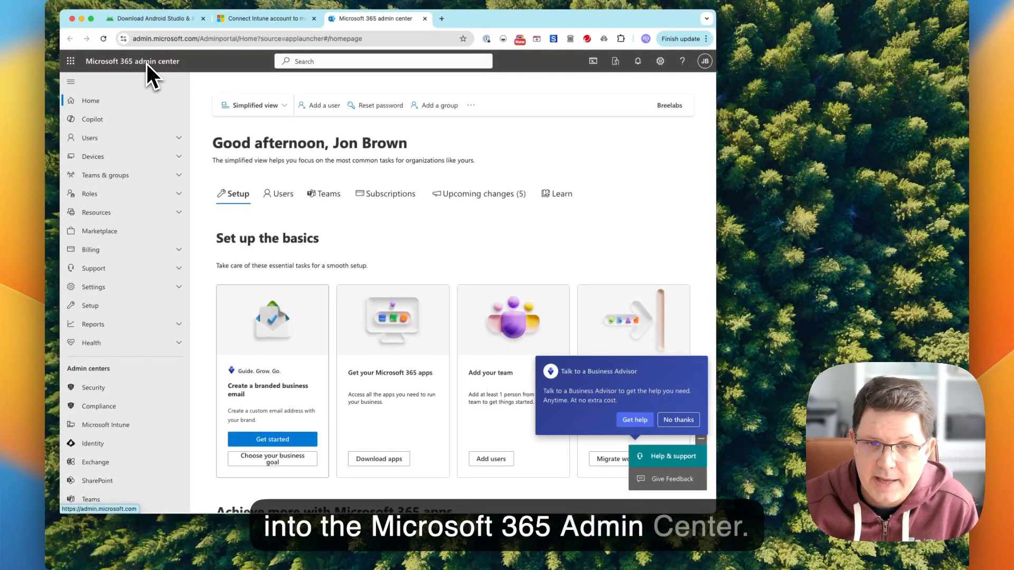
pyautogui.scroll(-3, 144, 210)
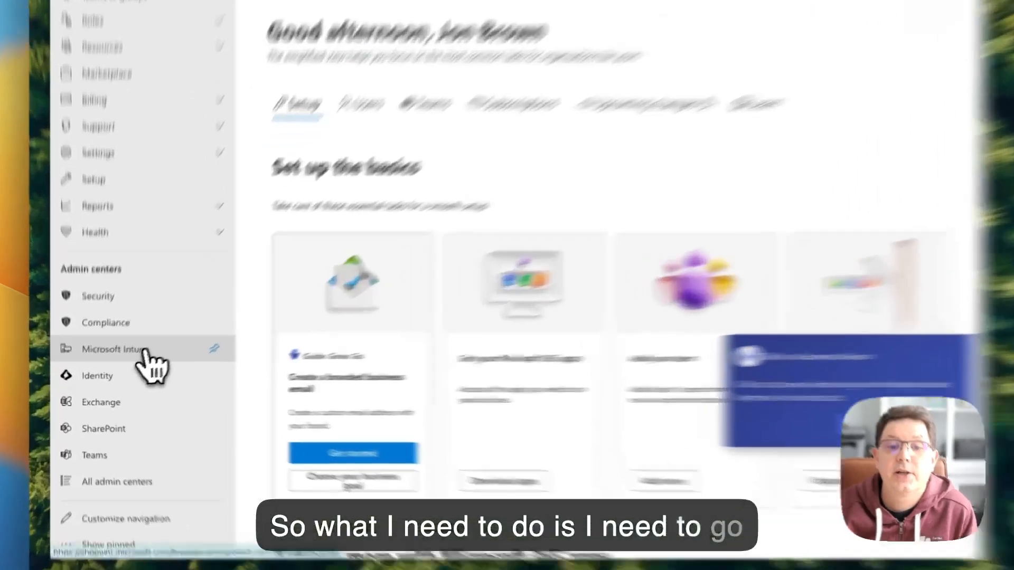
pyautogui.click(145, 351)
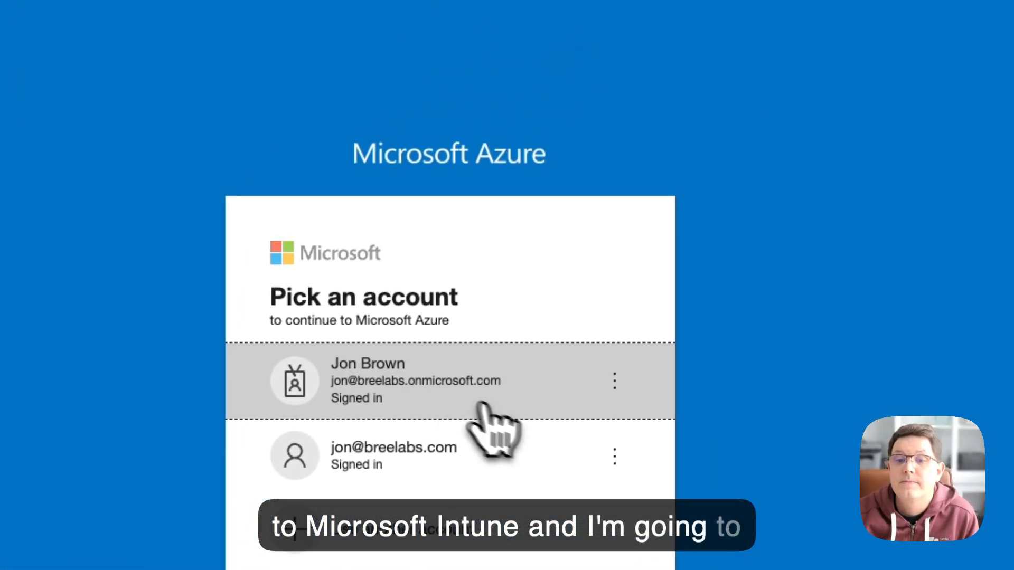
pyautogui.click(740, 174)
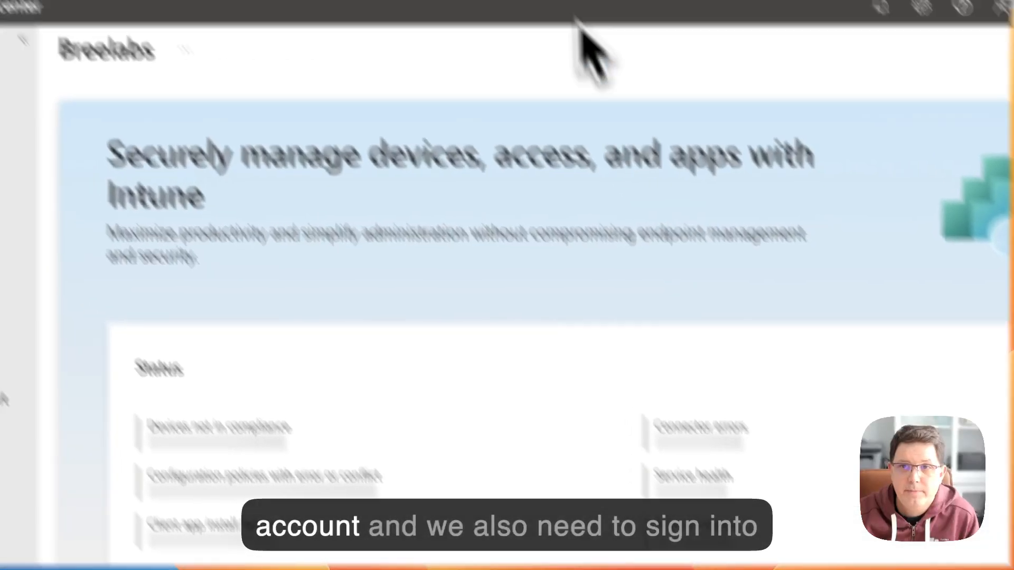
# Step: Open the Microsoft Entra admin center from All admin centers, signing in as admin
pyautogui.click(628, 40)
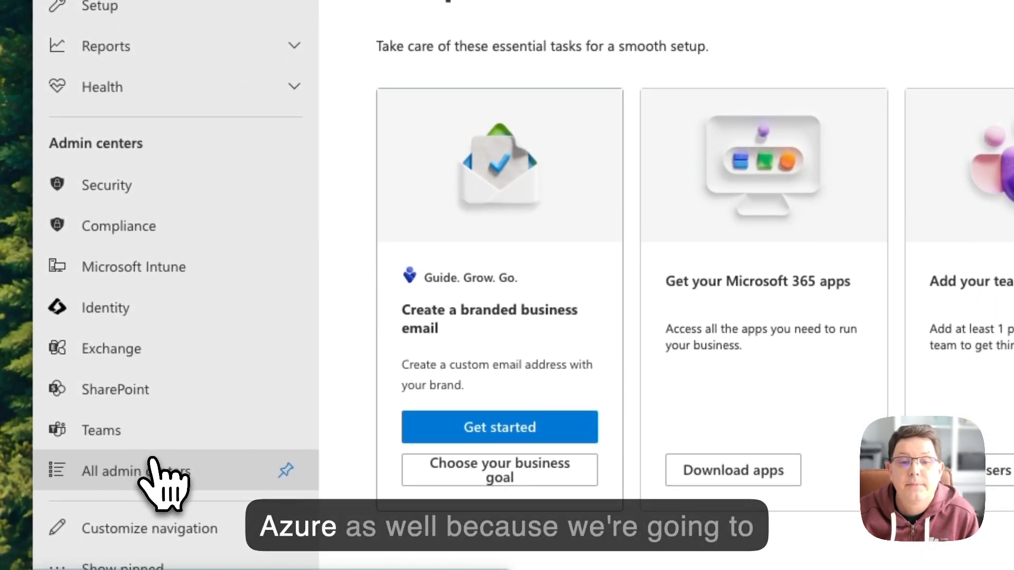
pyautogui.click(154, 467)
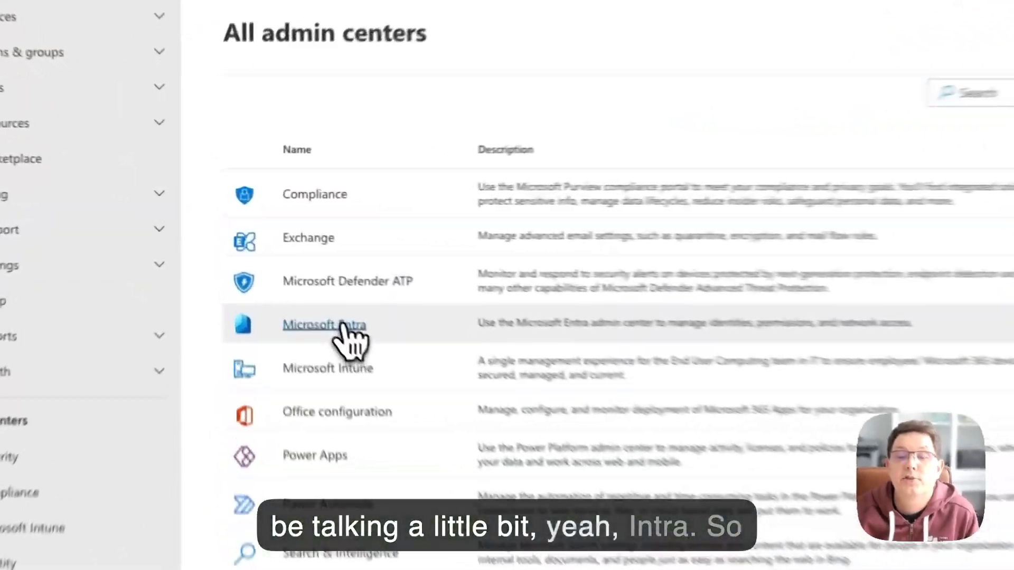
pyautogui.click(276, 259)
pyautogui.click(612, 349)
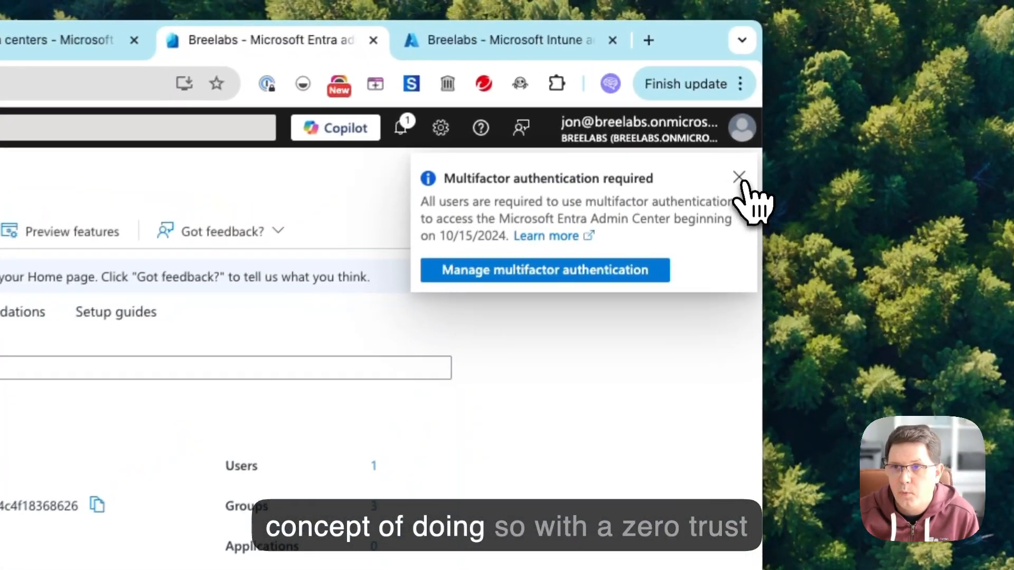
# Step: Dismiss the multifactor authentication notices in the Entra and Intune admin centers
pyautogui.click(730, 152)
pyautogui.click(476, 47)
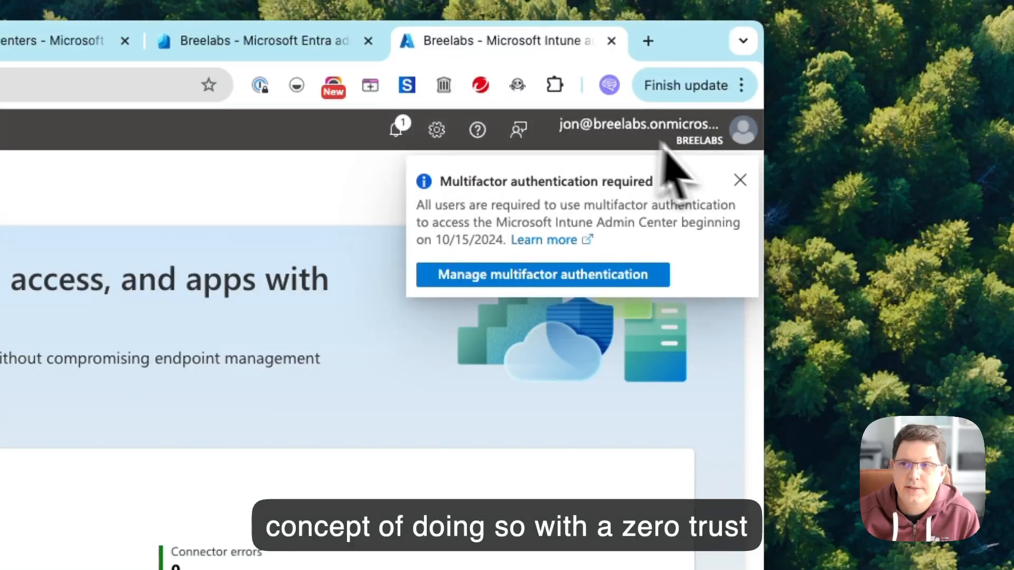
pyautogui.click(739, 180)
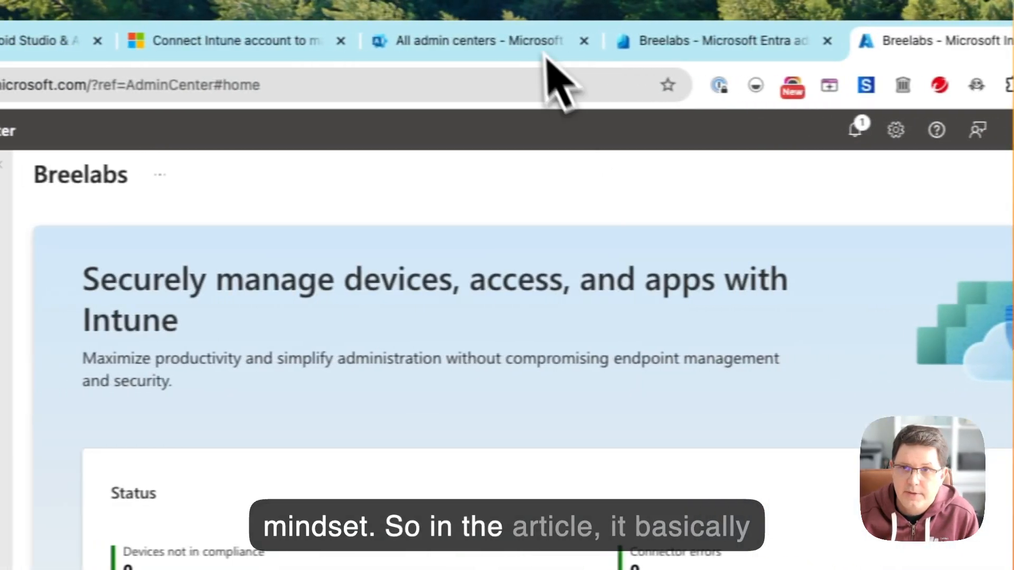
# Step: Read the Connect accounts steps in the Microsoft Learn article, then return to Intune
pyautogui.click(36, 46)
pyautogui.scroll(-15, 633, 349)
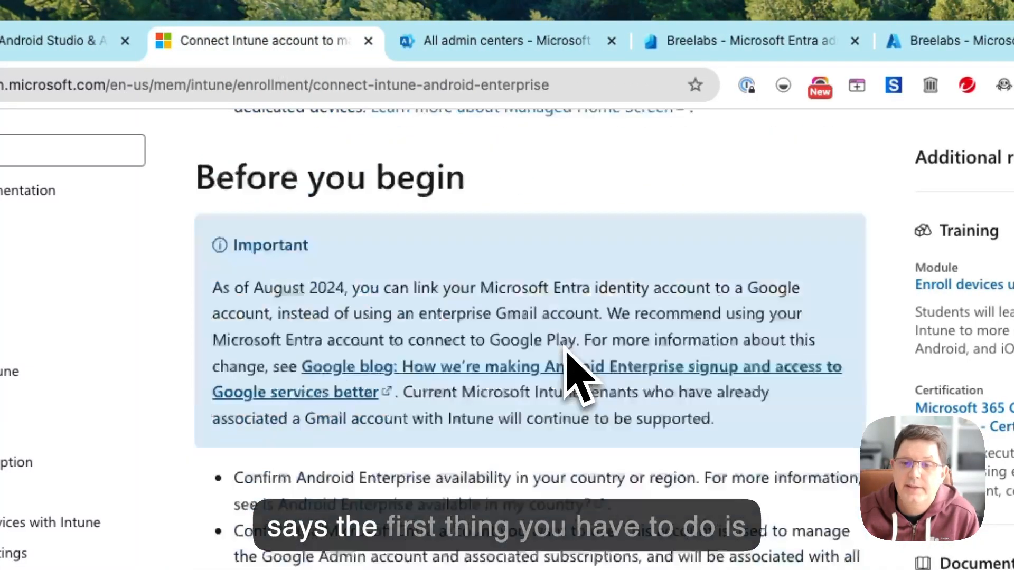
pyautogui.scroll(-2, 565, 348)
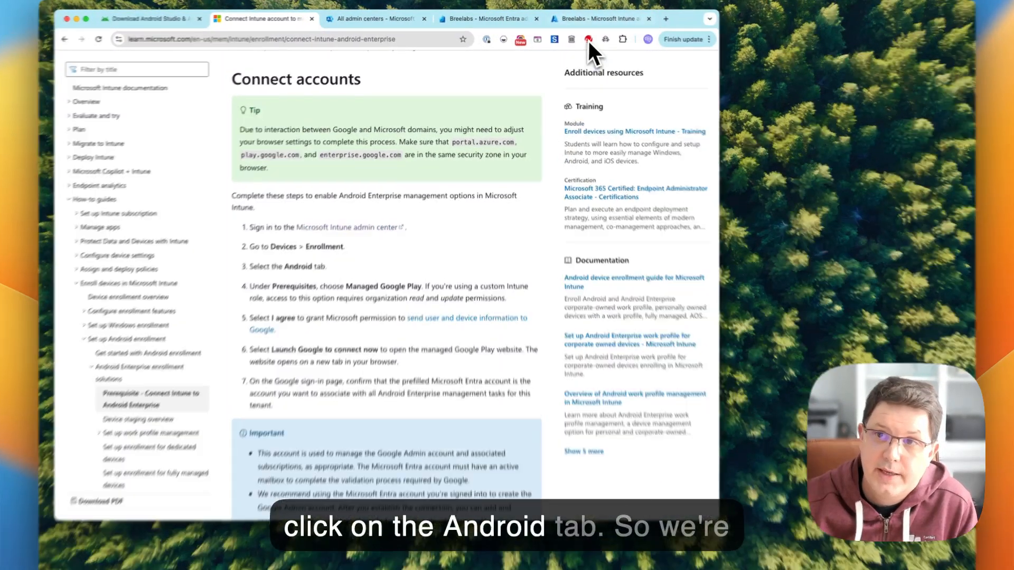
pyautogui.click(590, 19)
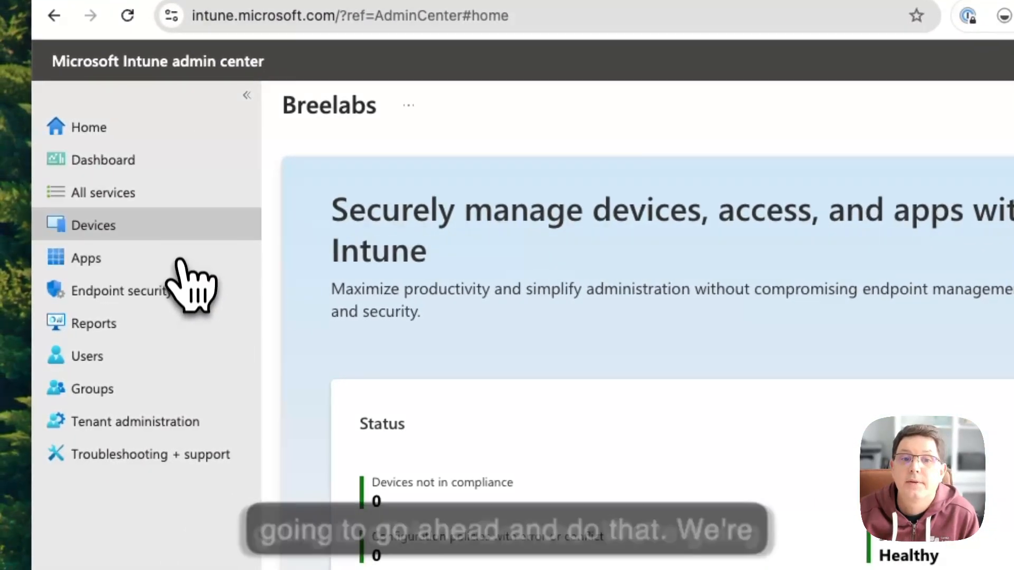
# Step: Go to Devices > Android > Enrollment and open the Managed Google Play prerequisite
pyautogui.click(177, 226)
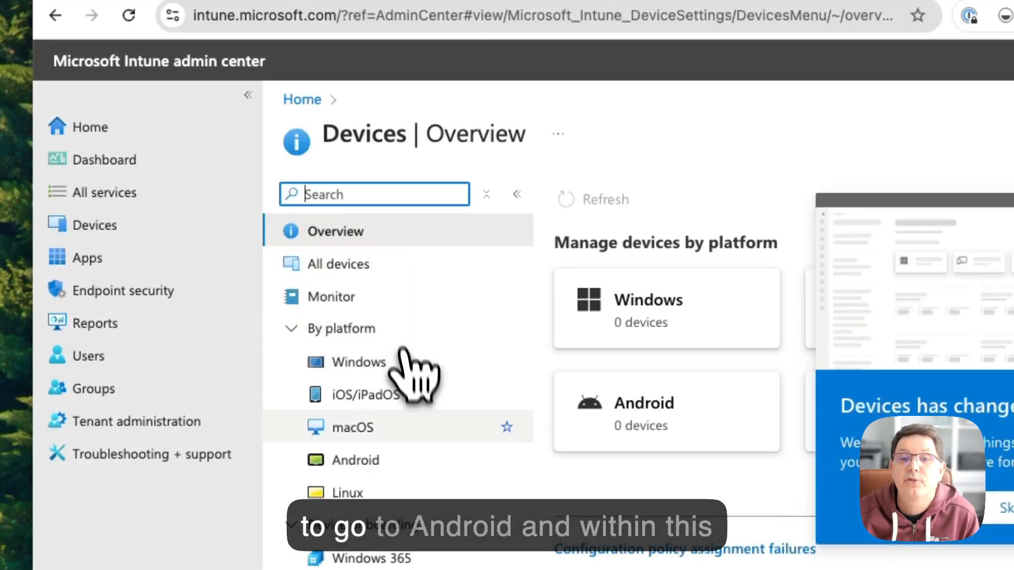
pyautogui.click(355, 459)
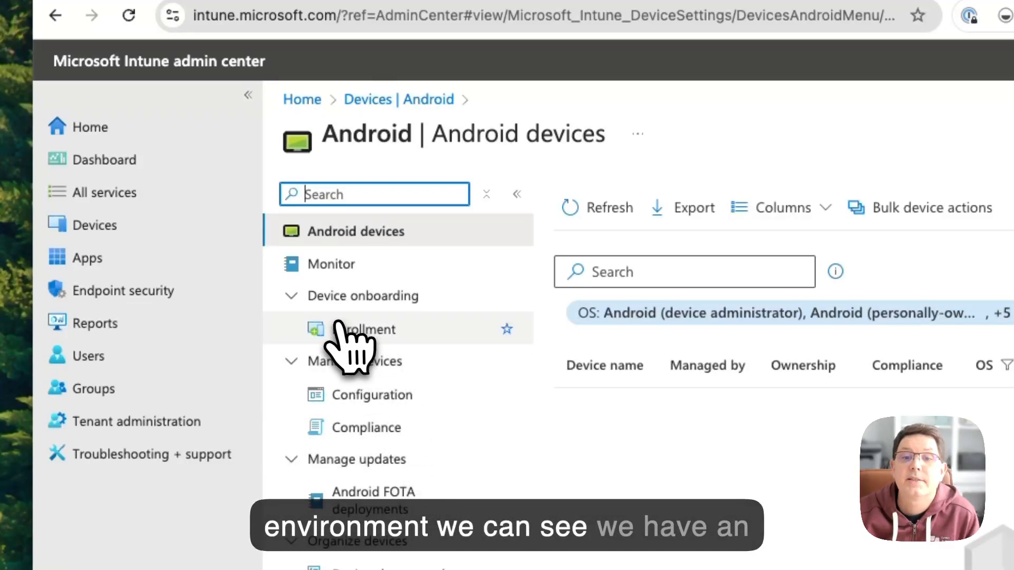
pyautogui.click(380, 331)
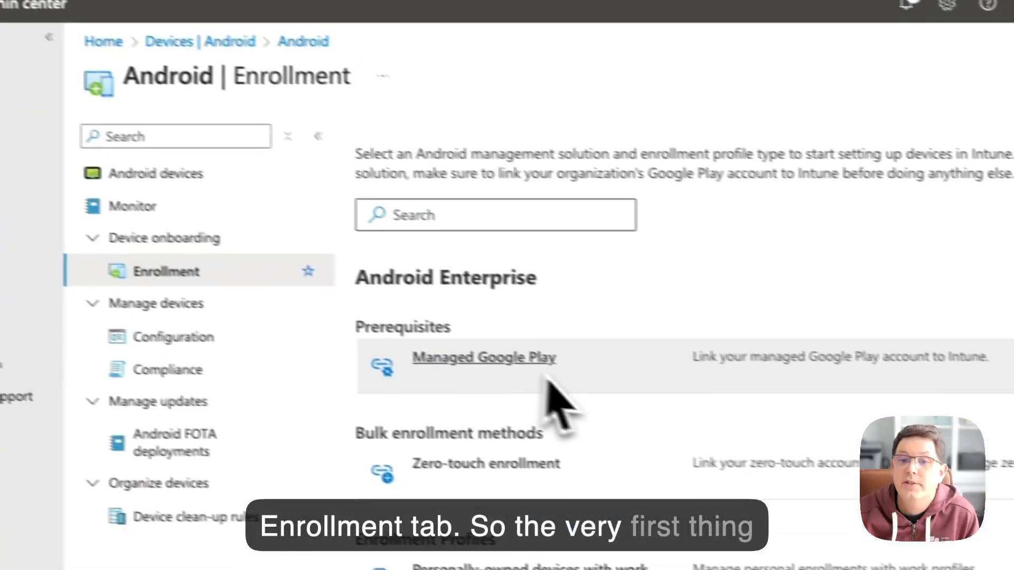
pyautogui.doubleClick(318, 315)
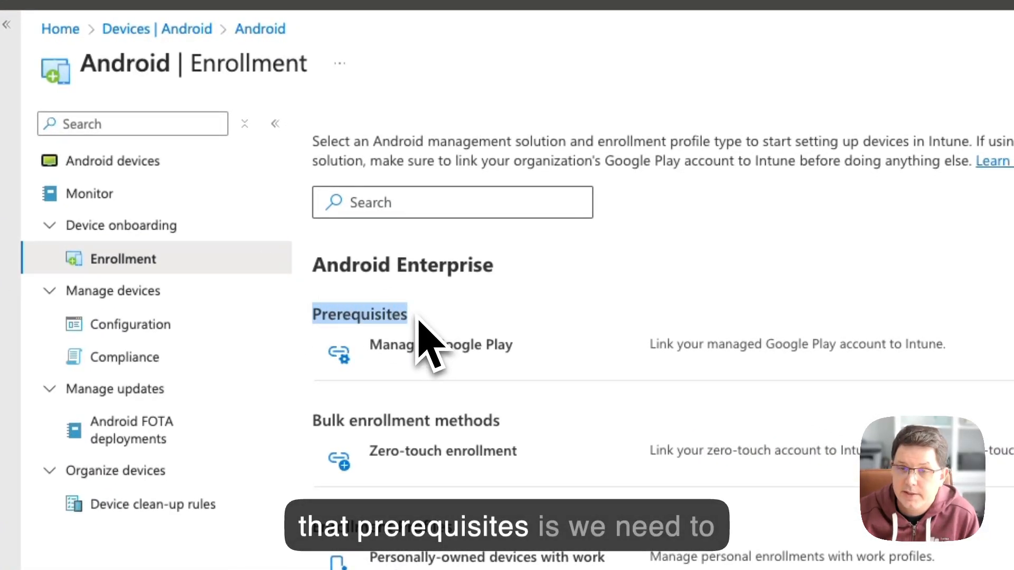
pyautogui.click(479, 325)
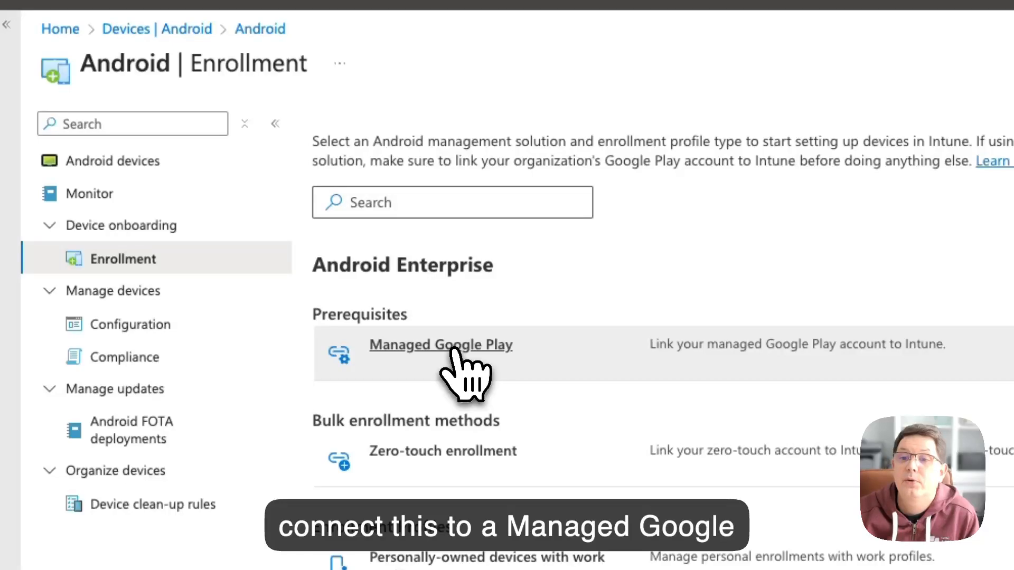
pyautogui.click(454, 353)
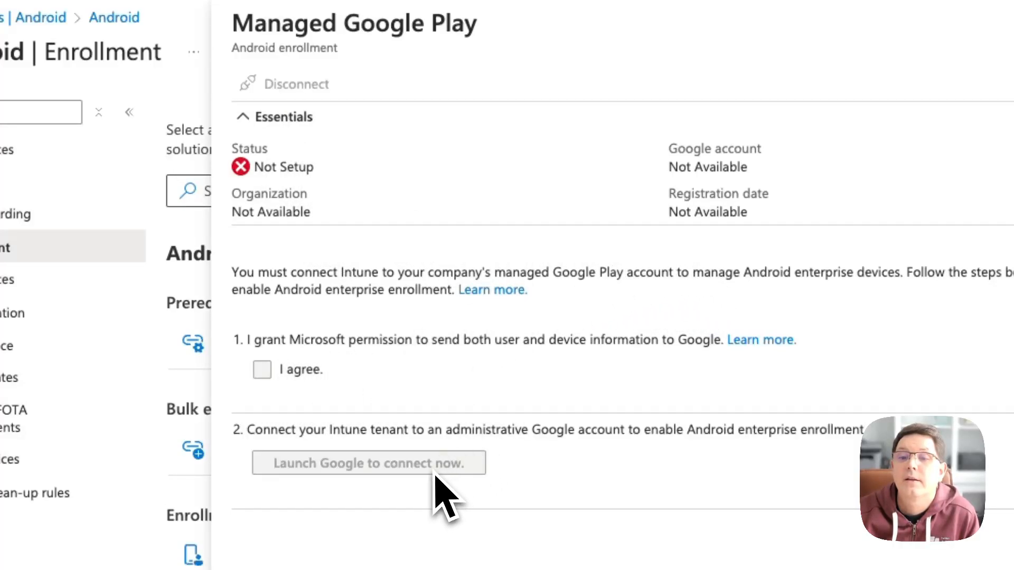
# Step: Review the Google admin account step and its help article, then reload Android enrollment
pyautogui.moveTo(446, 431); pyautogui.dragTo(666, 439)
pyautogui.click(719, 435)
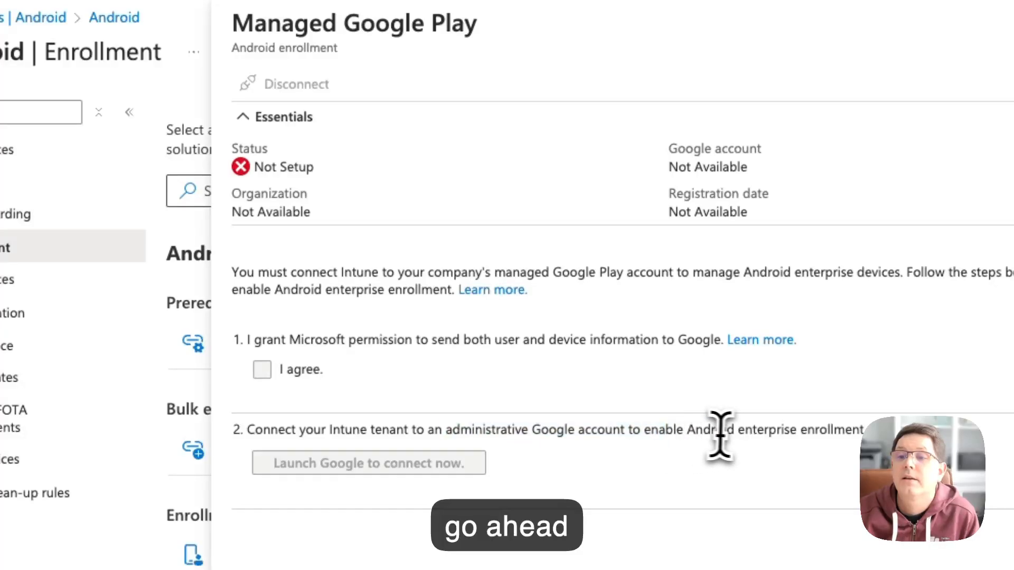
pyautogui.click(493, 291)
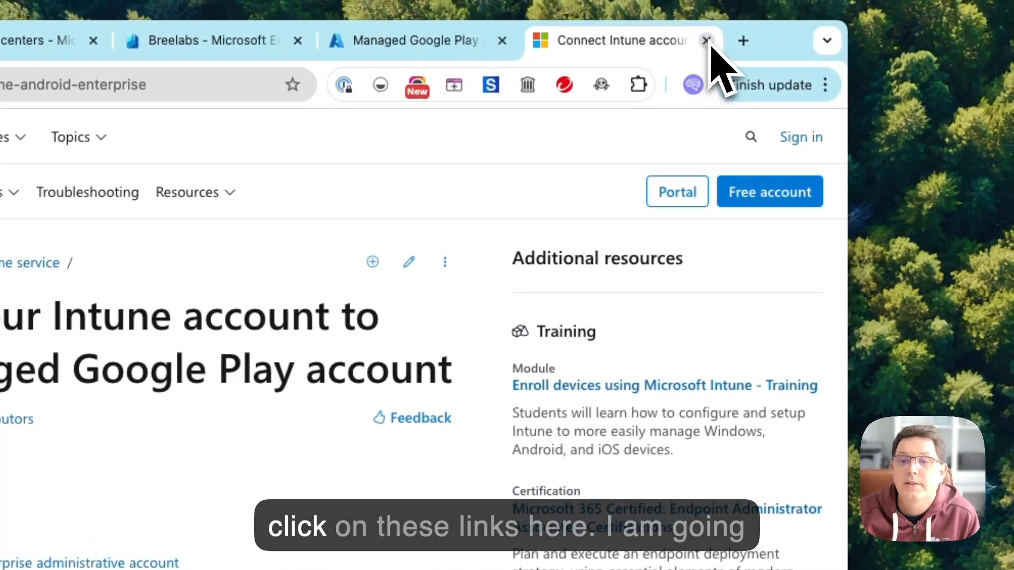
pyautogui.click(710, 41)
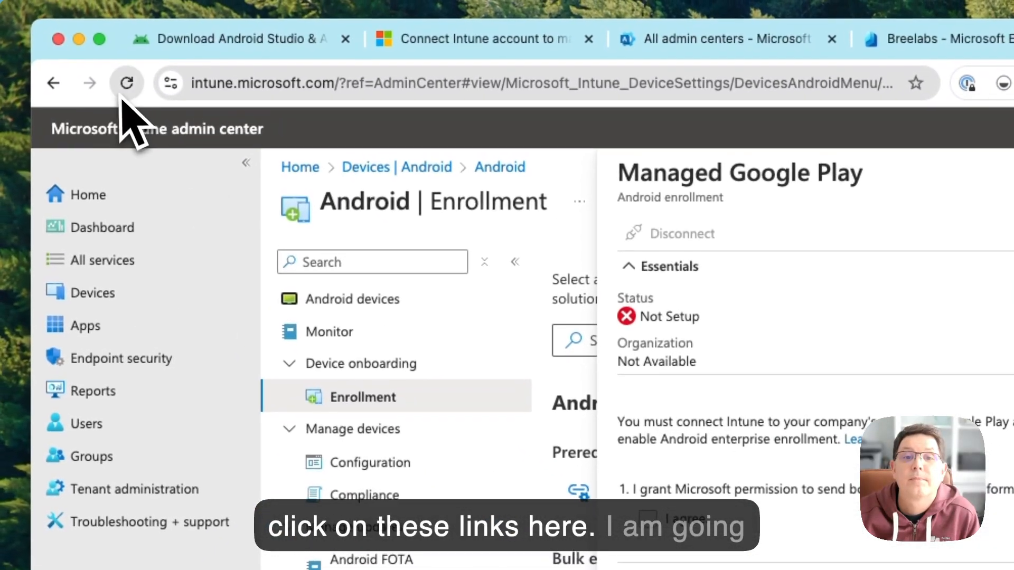
pyautogui.click(108, 66)
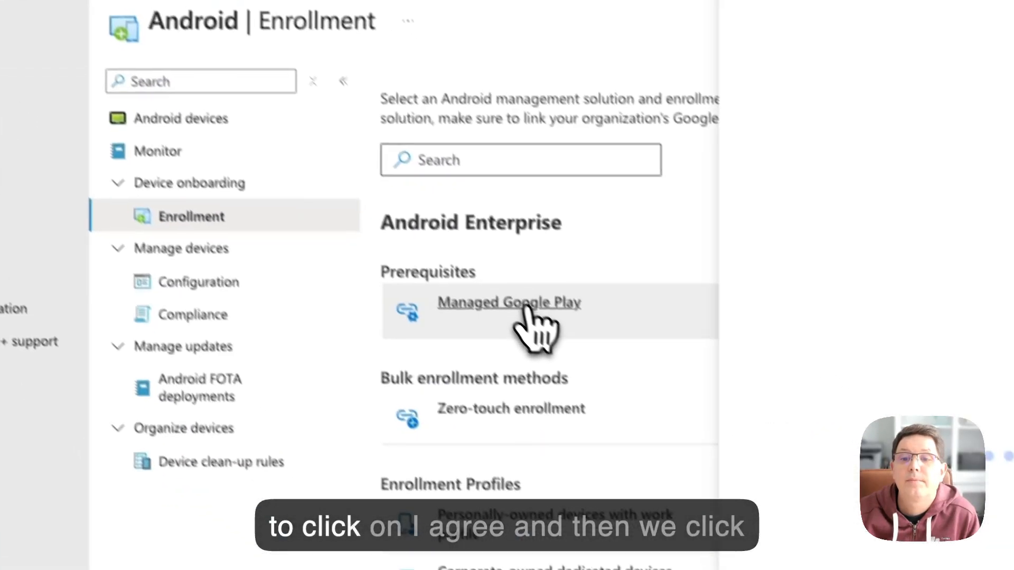
# Step: Agree to share data with Google in Managed Google Play and launch the Google connection
pyautogui.click(681, 478)
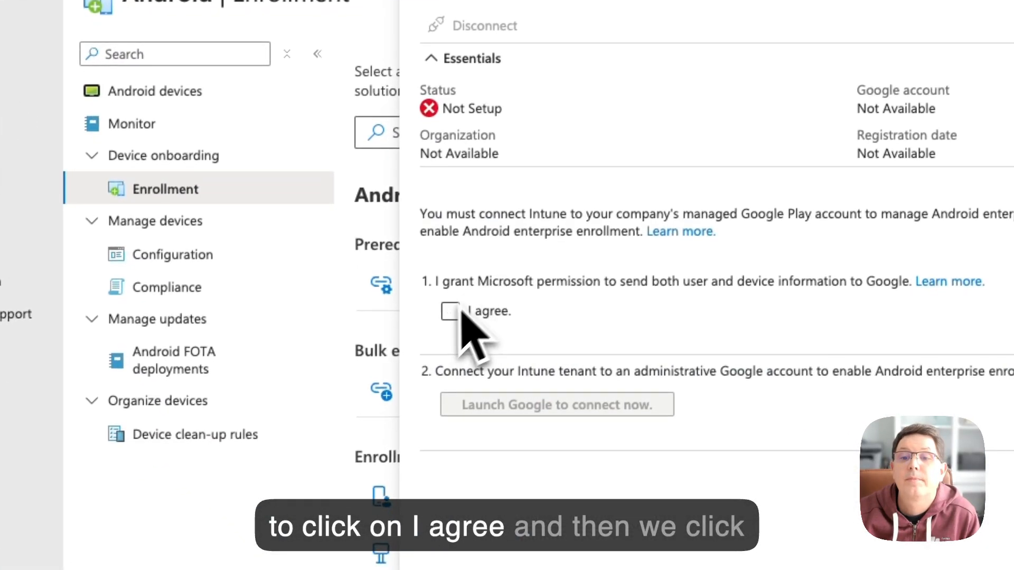
pyautogui.click(453, 313)
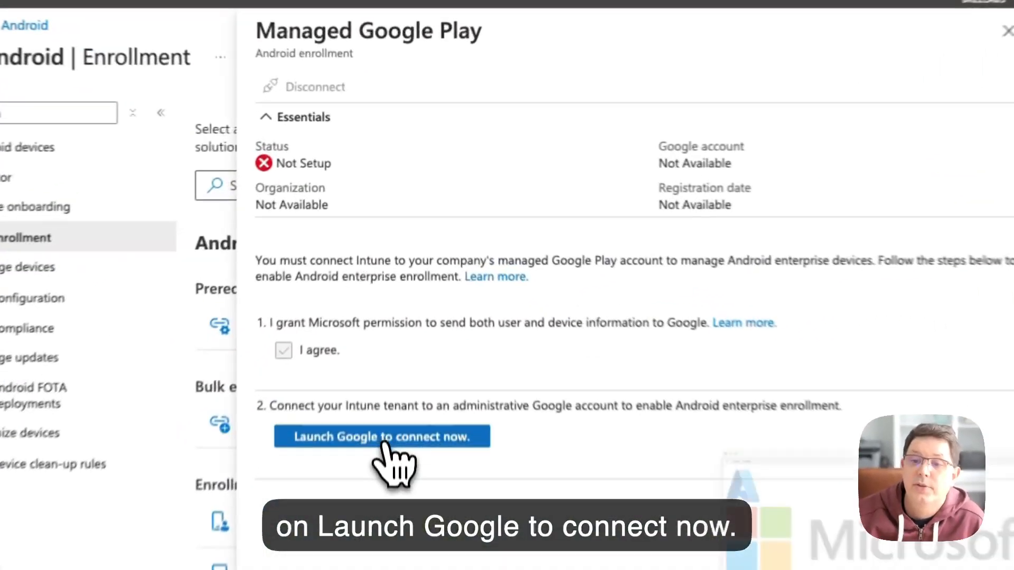
pyautogui.click(391, 284)
pyautogui.moveTo(737, 197); pyautogui.dragTo(534, 120)
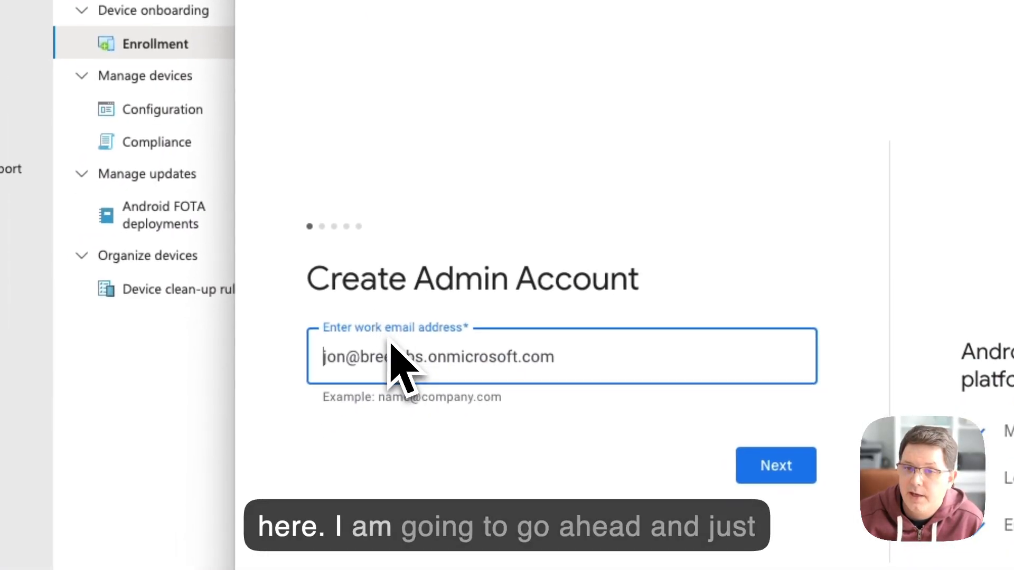
# Step: Sign up with the Microsoft work account and grant organization-wide consent to Google's permissions
pyautogui.click(780, 467)
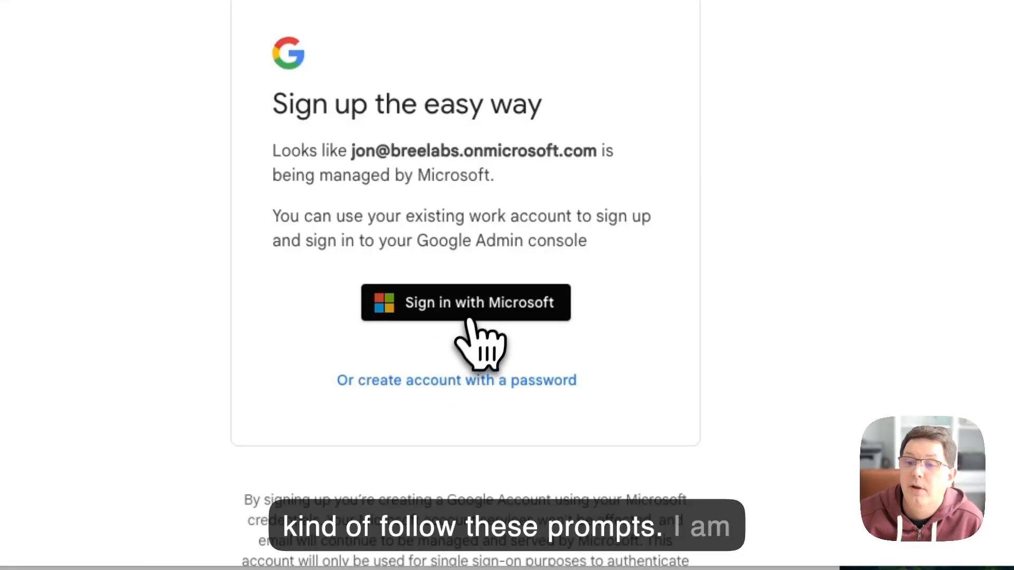
pyautogui.click(475, 311)
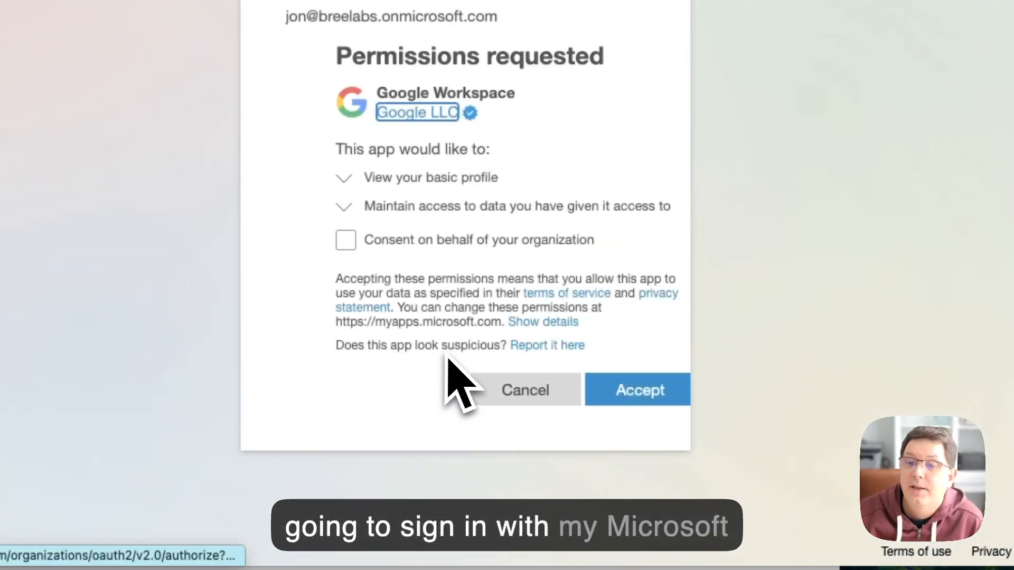
pyautogui.click(297, 239)
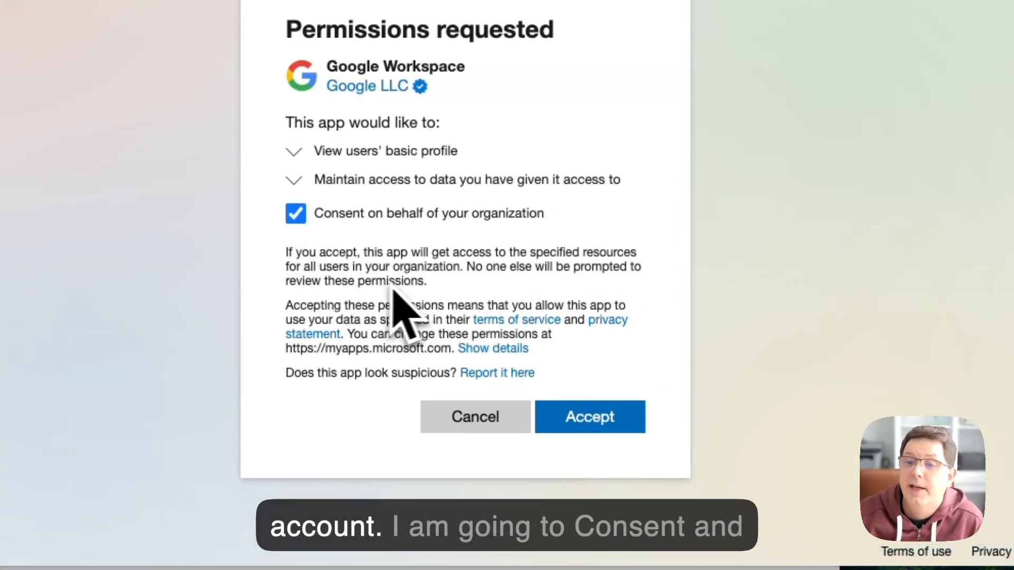
pyautogui.click(599, 418)
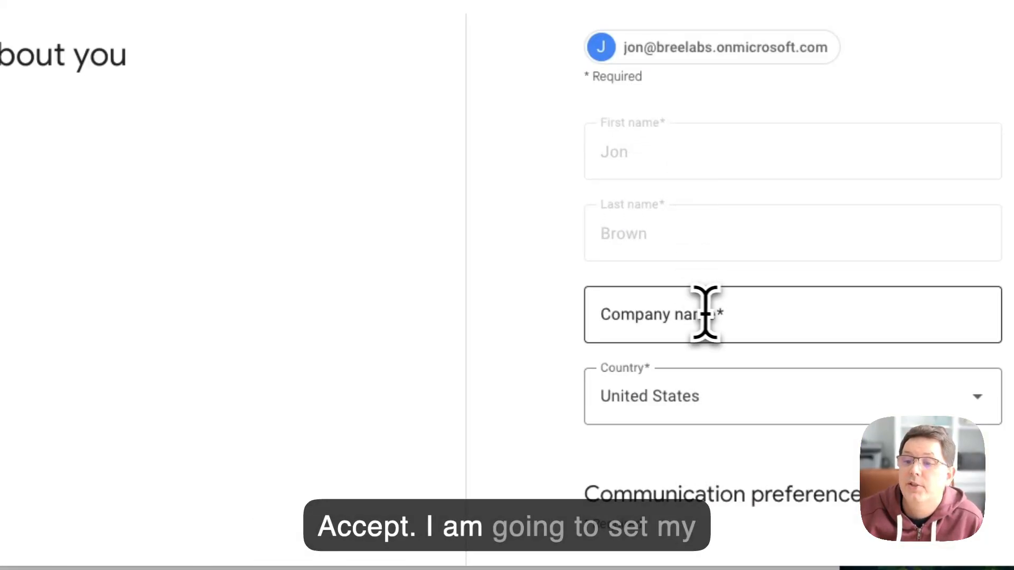
# Step: Enter company name 'Breelabs' and decline Google's promotional emails
pyautogui.click(705, 314)
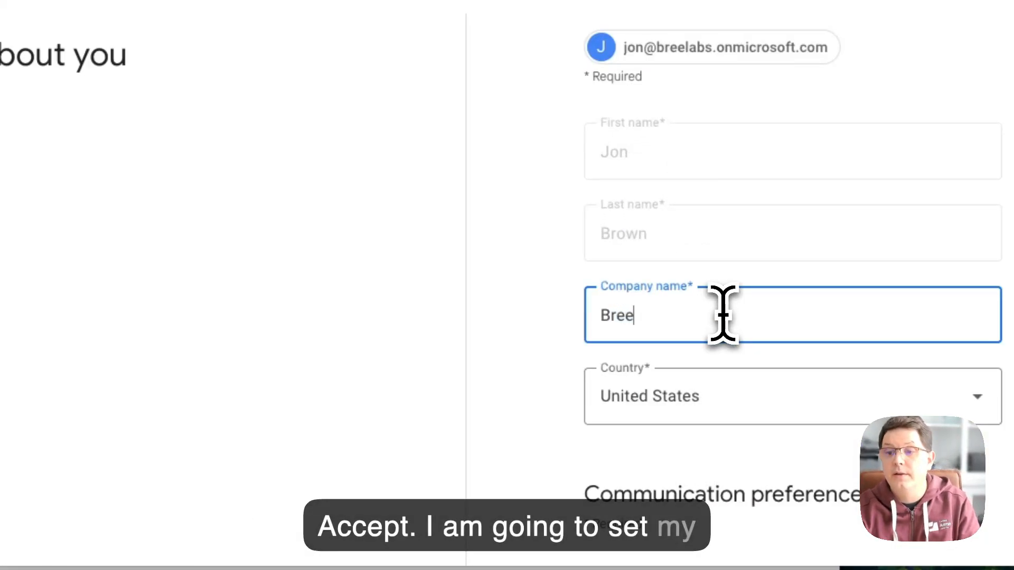
pyautogui.write('Breelabs')
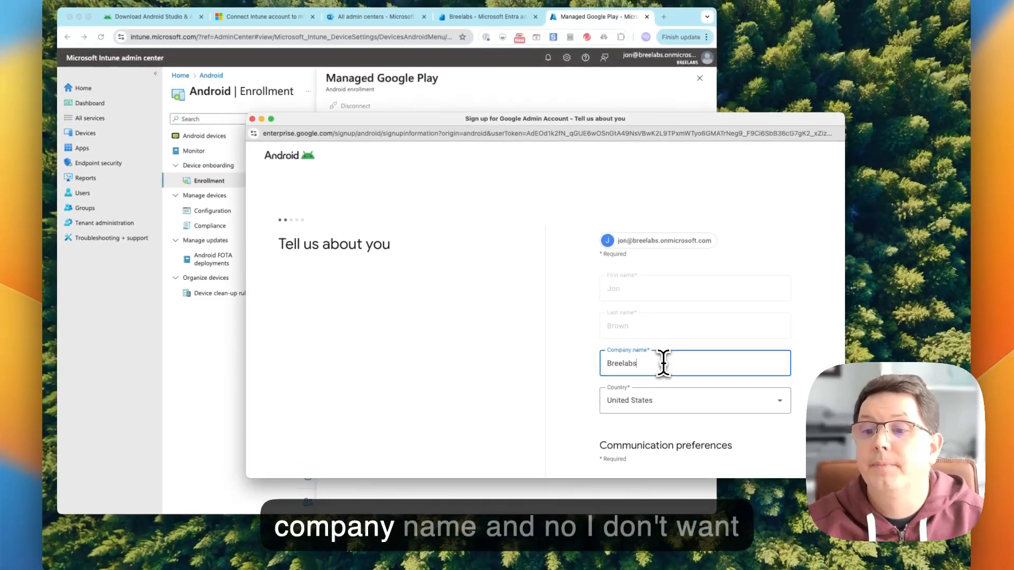
pyautogui.scroll(-5, 680, 410)
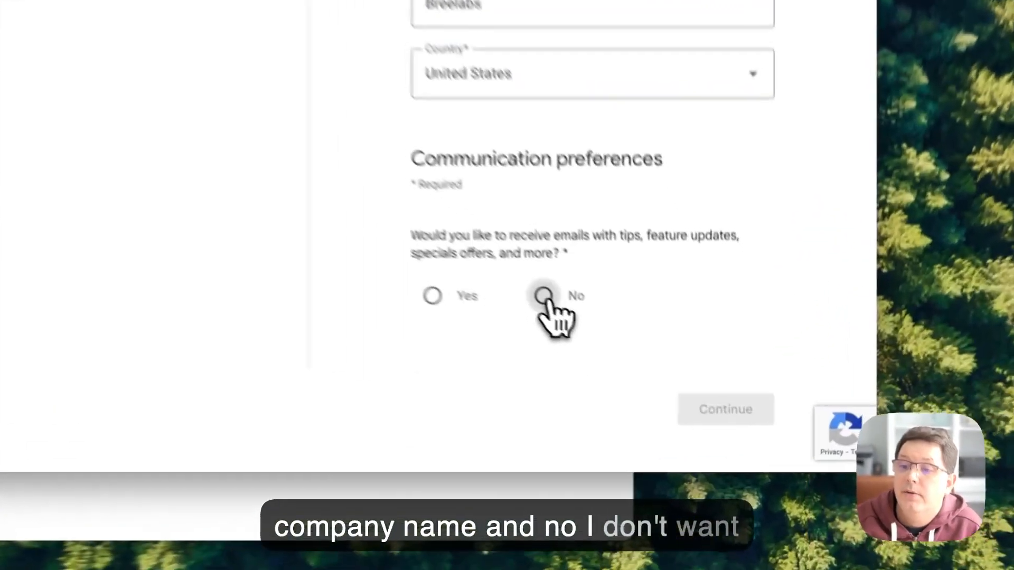
pyautogui.click(668, 385)
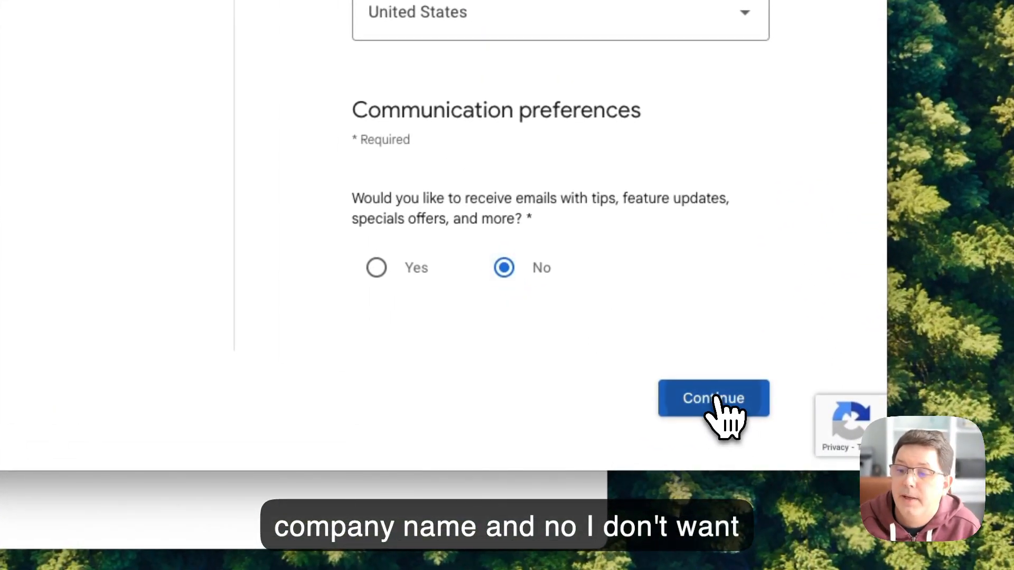
pyautogui.click(765, 445)
# Step: Keep only the Android Enterprise subscription, accept Google's agreements, and create the Intune-bound account
pyautogui.scroll(-7, 401, 153)
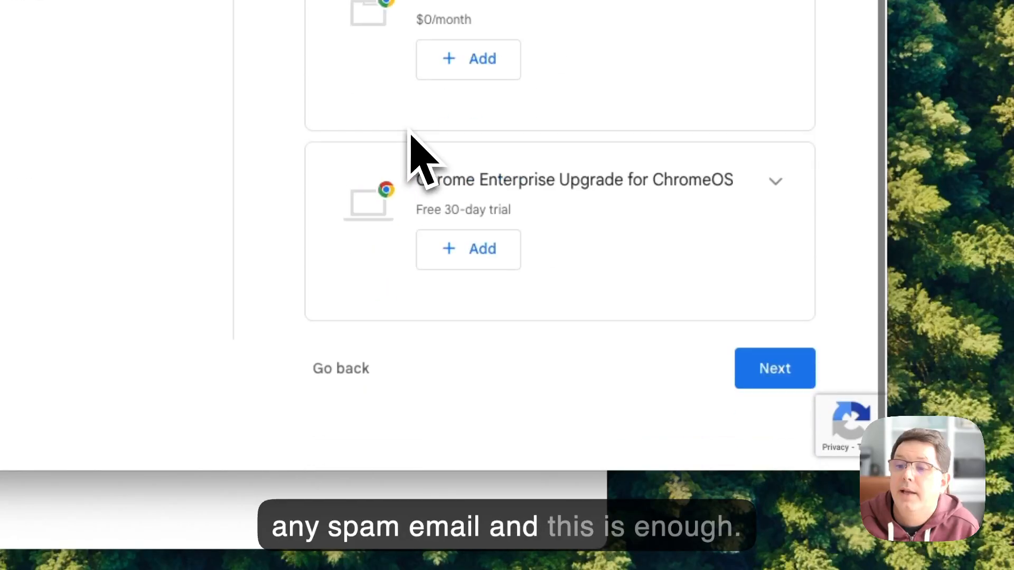
pyautogui.scroll(10, 411, 134)
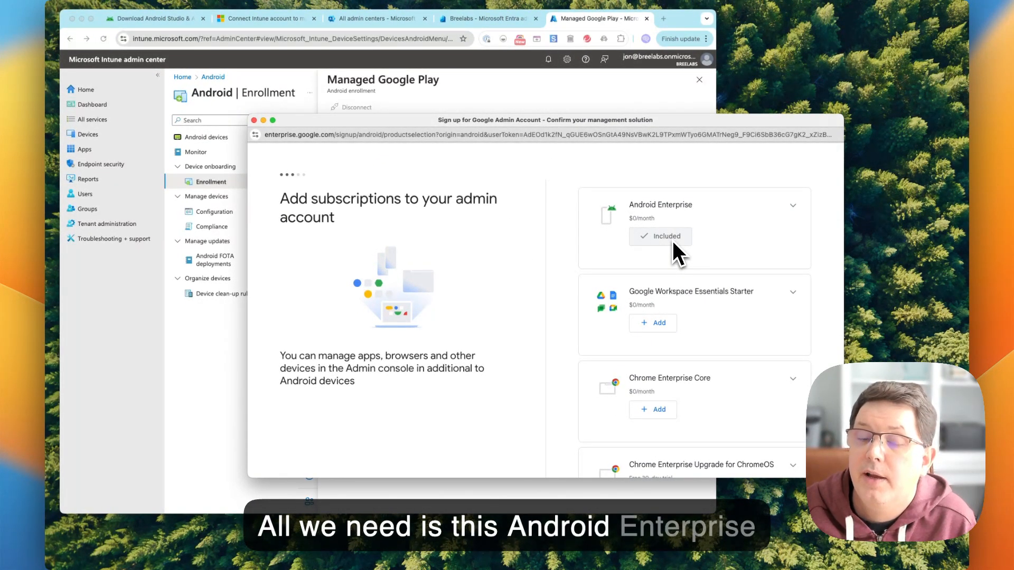
pyautogui.scroll(-3, 661, 258)
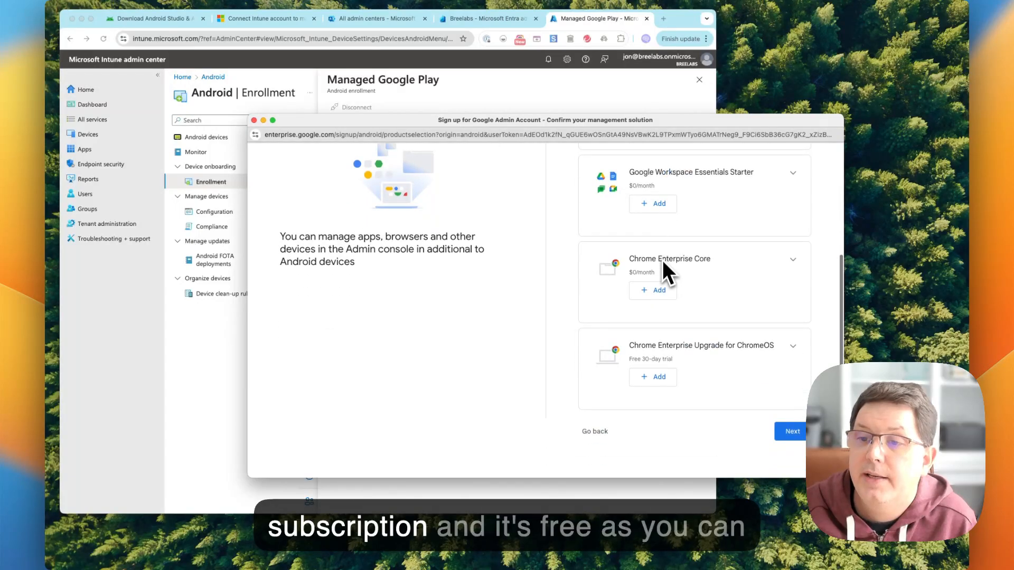
pyautogui.click(789, 430)
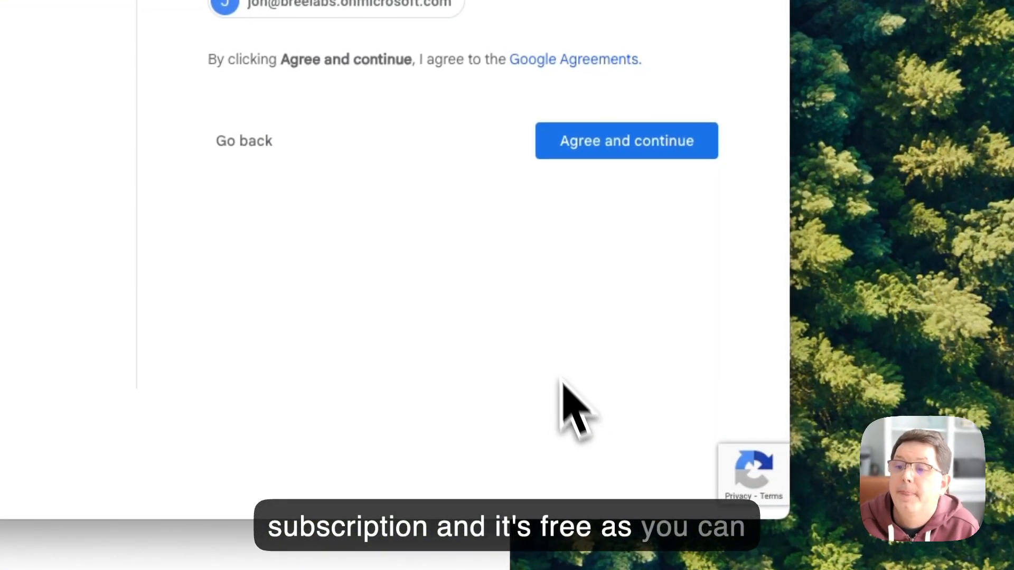
pyautogui.click(584, 154)
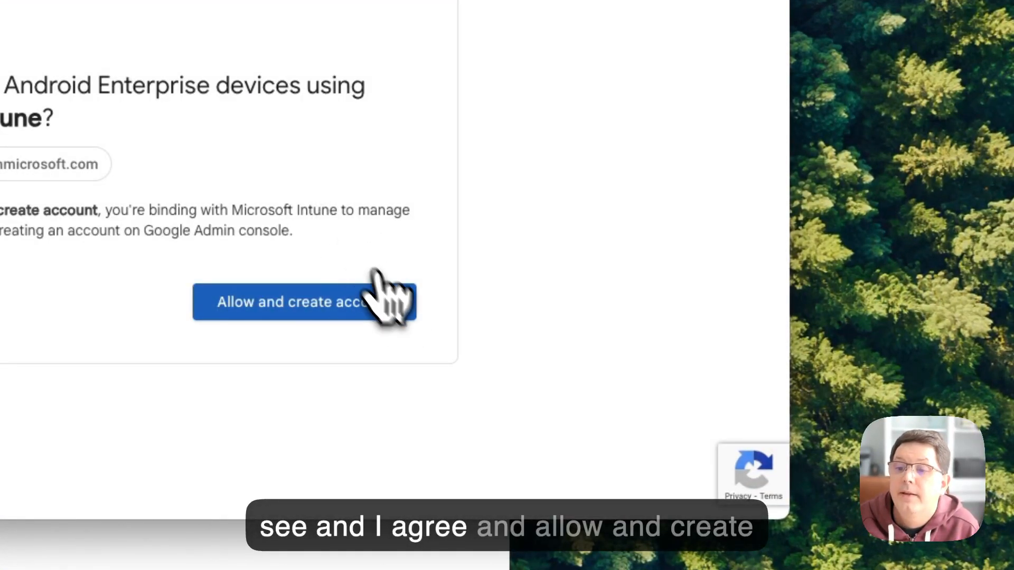
pyautogui.click(342, 316)
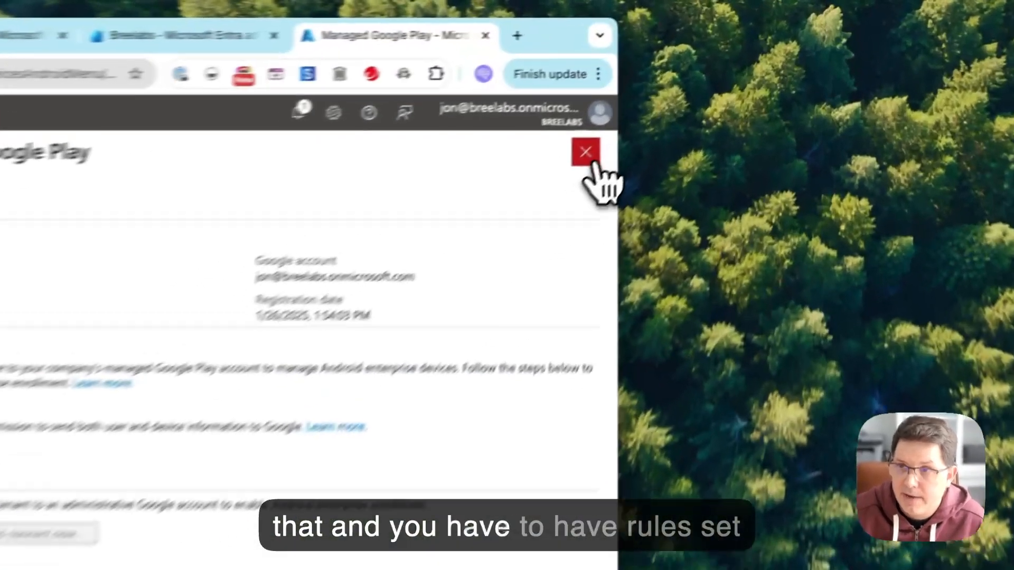
# Step: Review personally-owned work profile enrollment details, then open the Android Configuration policies list
pyautogui.click(699, 79)
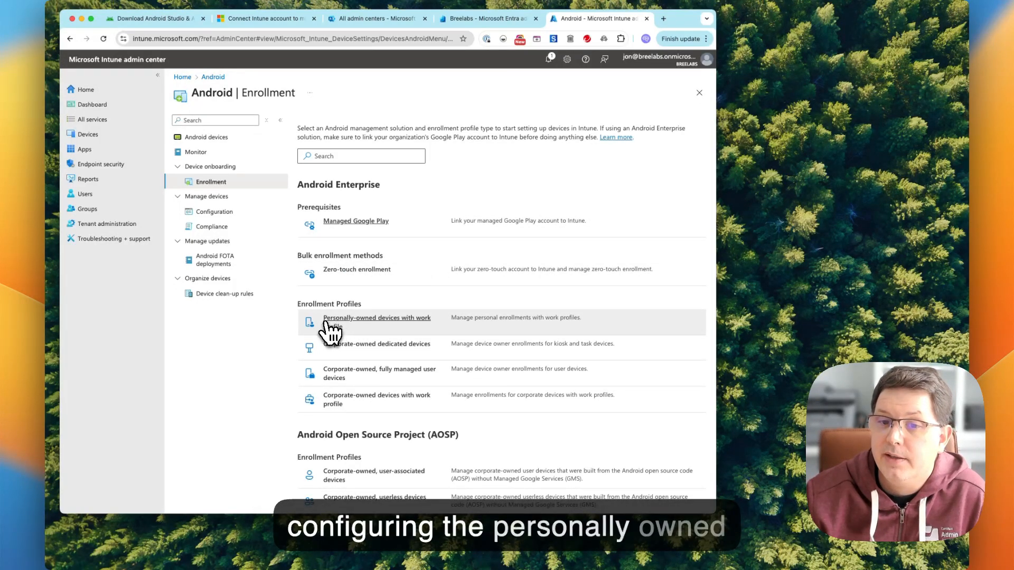
pyautogui.click(343, 323)
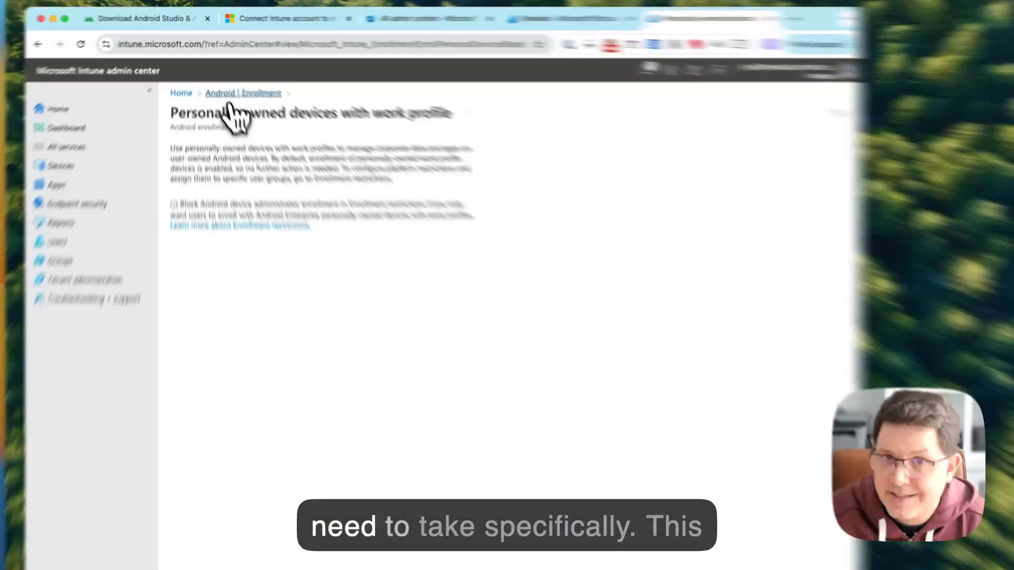
pyautogui.click(222, 77)
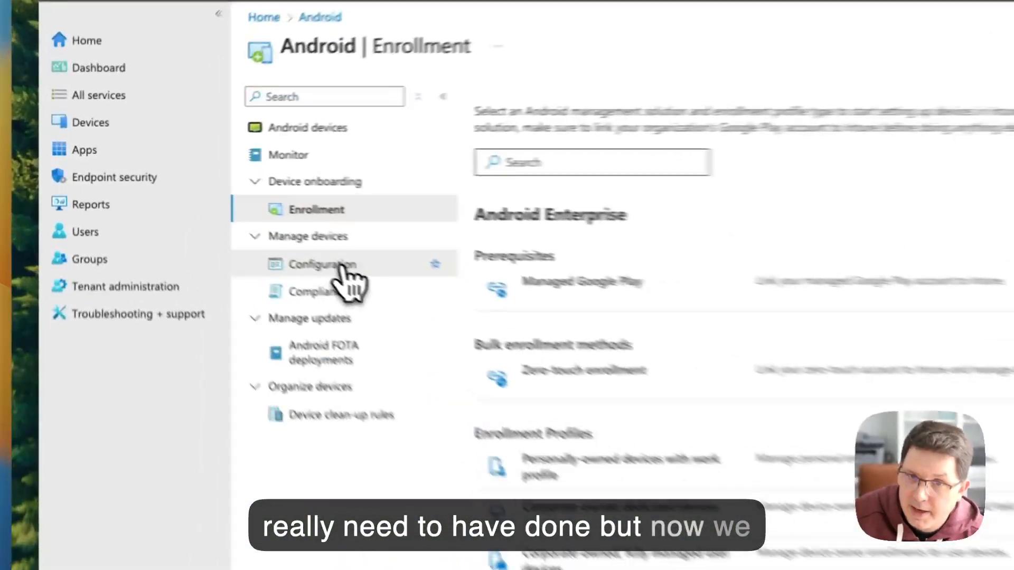
pyautogui.click(221, 213)
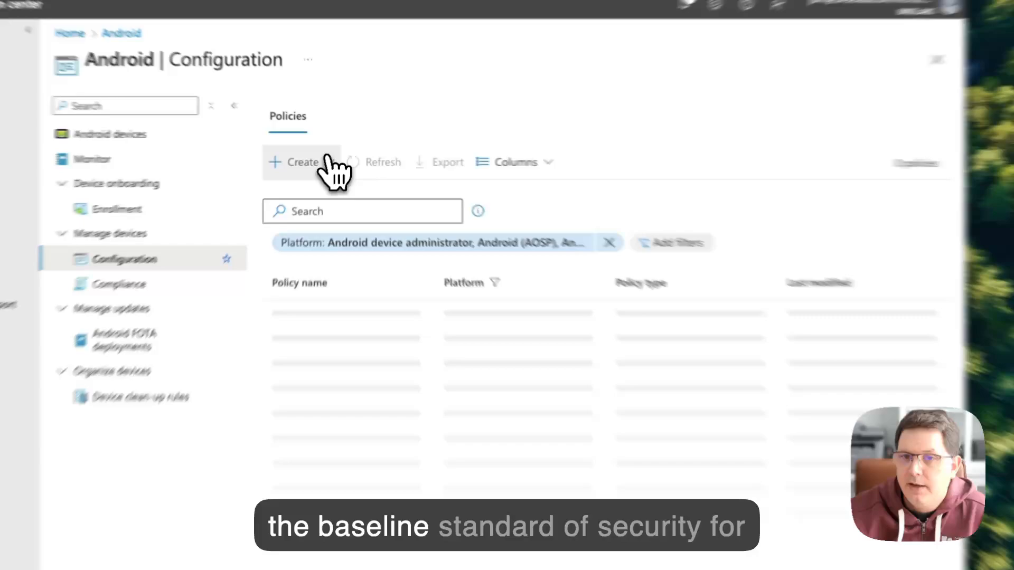
# Step: Start a new policy for Android Enterprise with Personally-Owned Work Profile Device restrictions
pyautogui.click(335, 154)
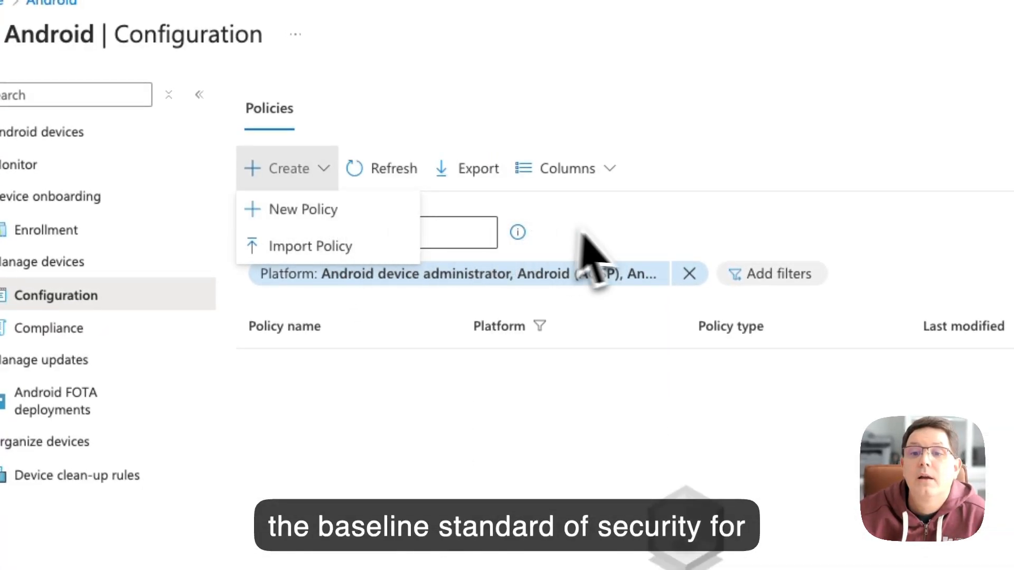
pyautogui.click(361, 211)
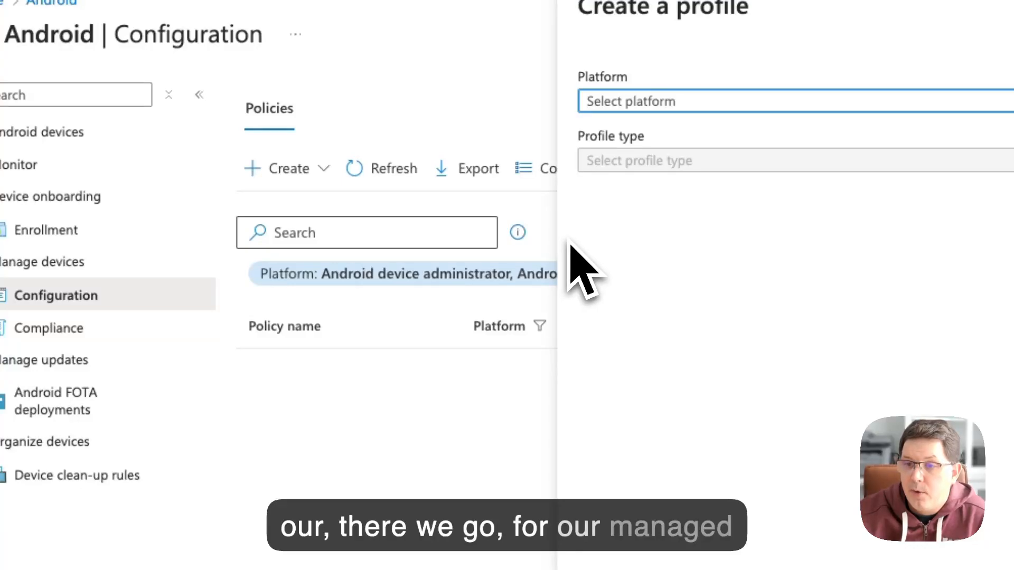
pyautogui.click(693, 106)
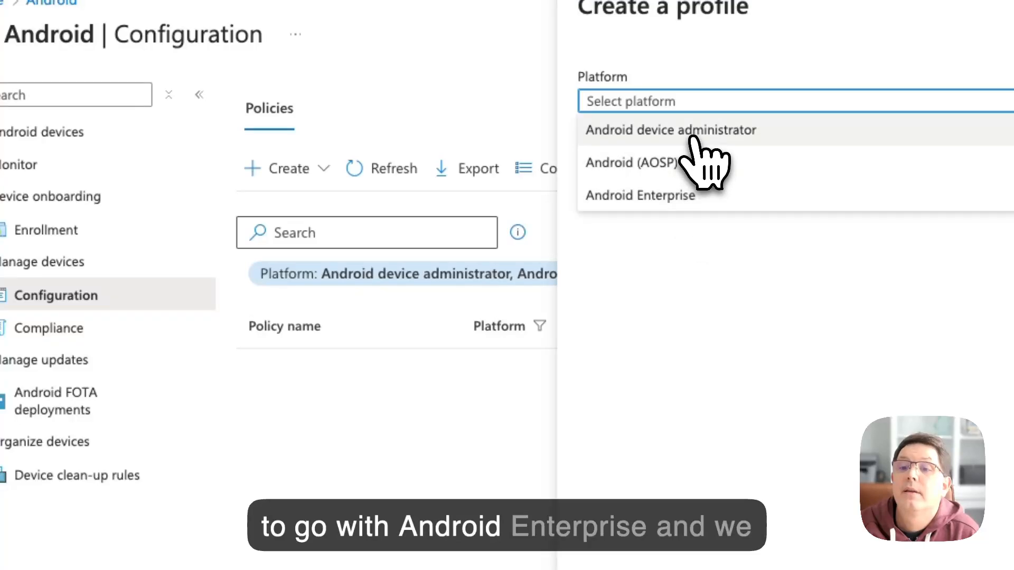
pyautogui.click(694, 197)
pyautogui.click(676, 164)
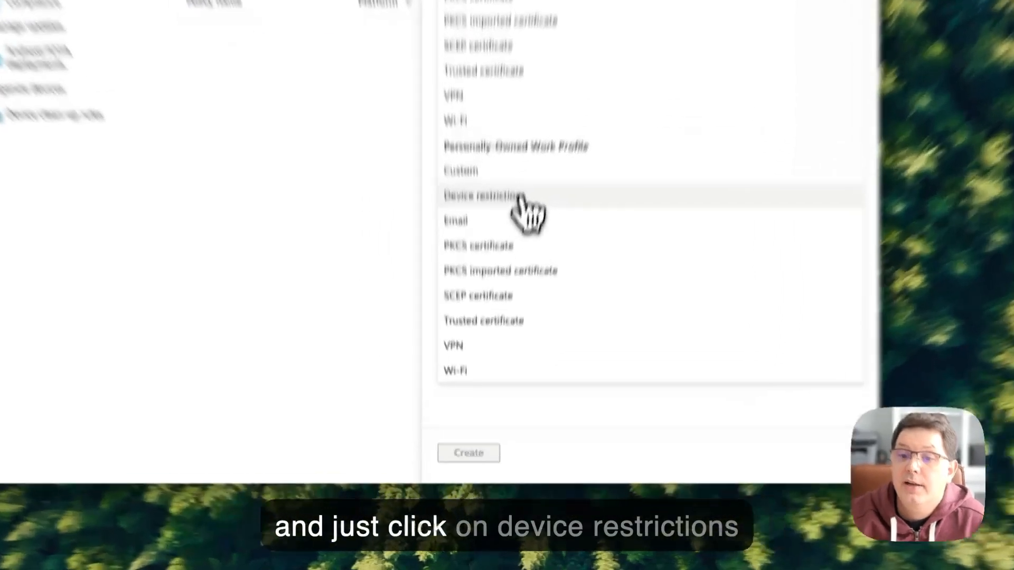
pyautogui.click(502, 343)
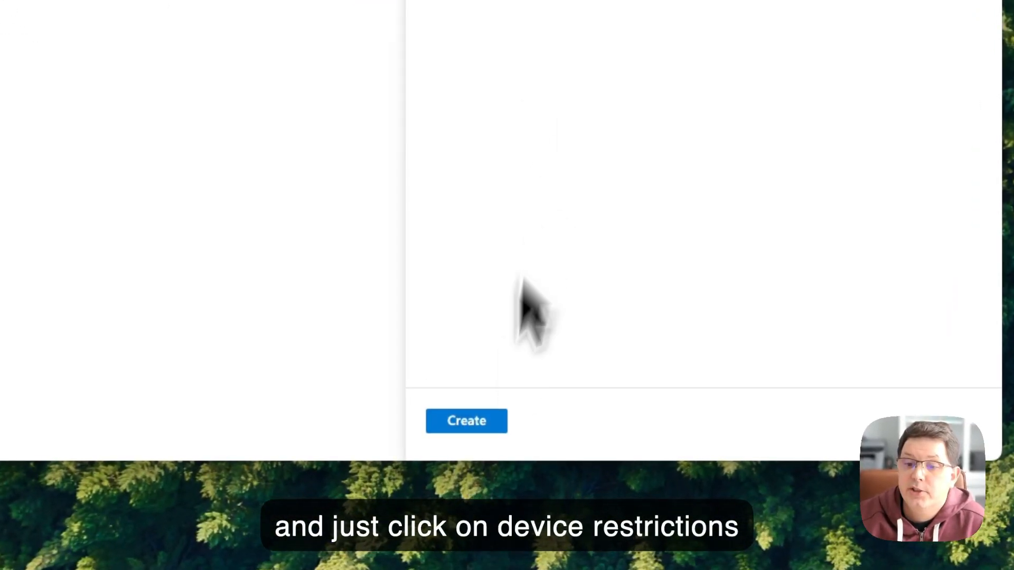
# Step: Name the profile 'BYOD Andriod Restrictions' and expand its Work profile settings
pyautogui.click(478, 425)
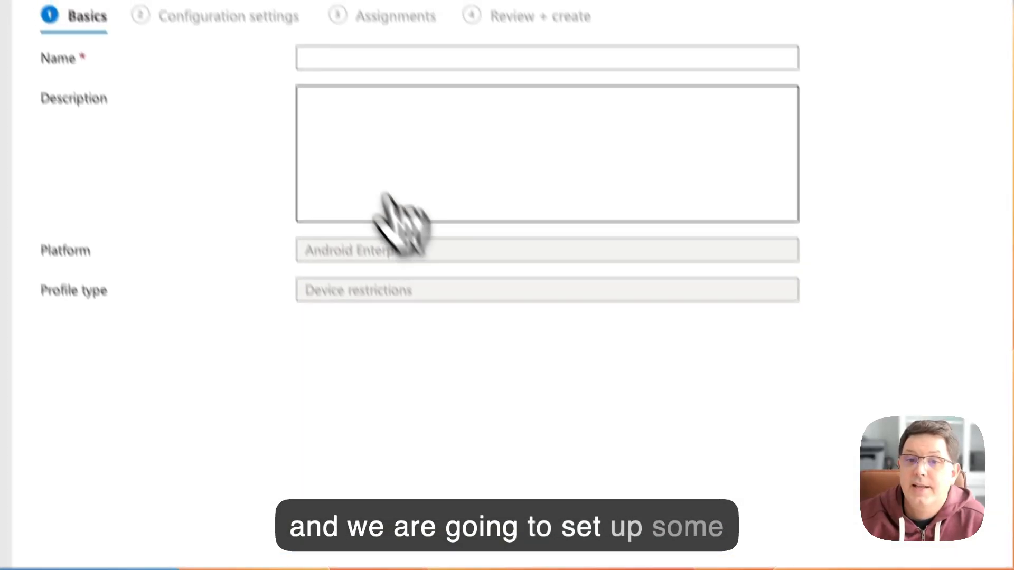
pyautogui.click(311, 59)
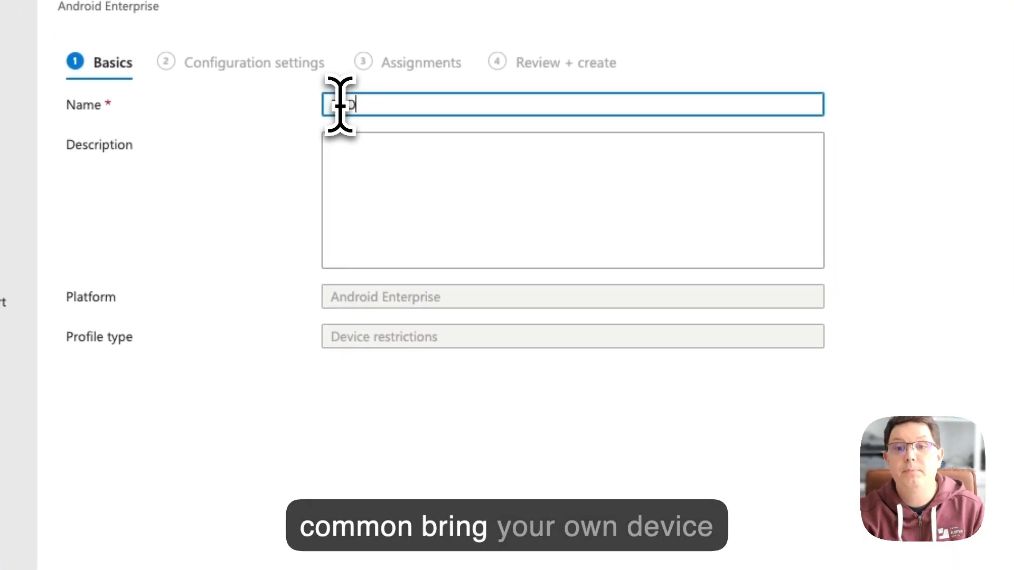
pyautogui.write('BYOD Andrio')
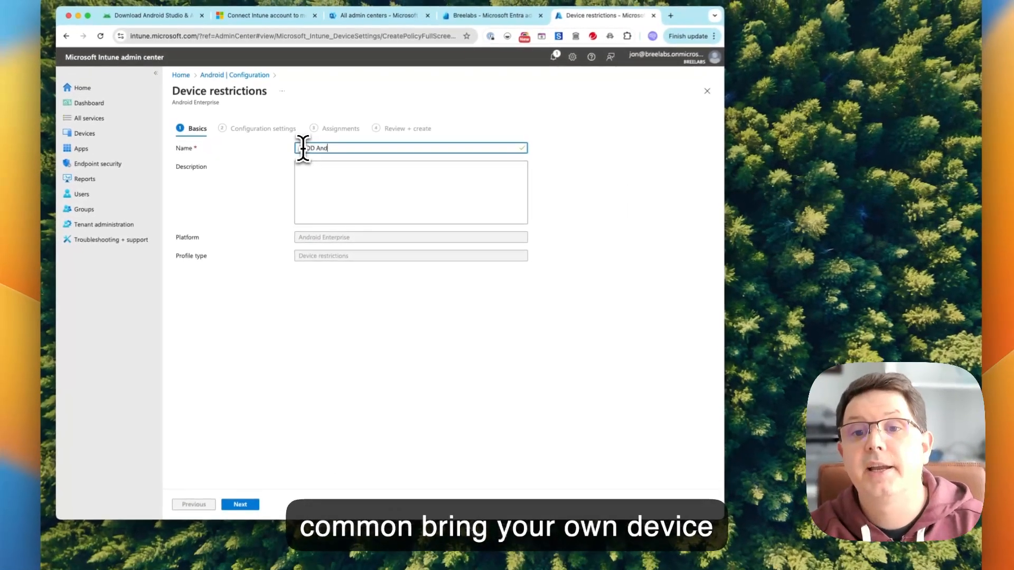
pyautogui.write('d Restri')
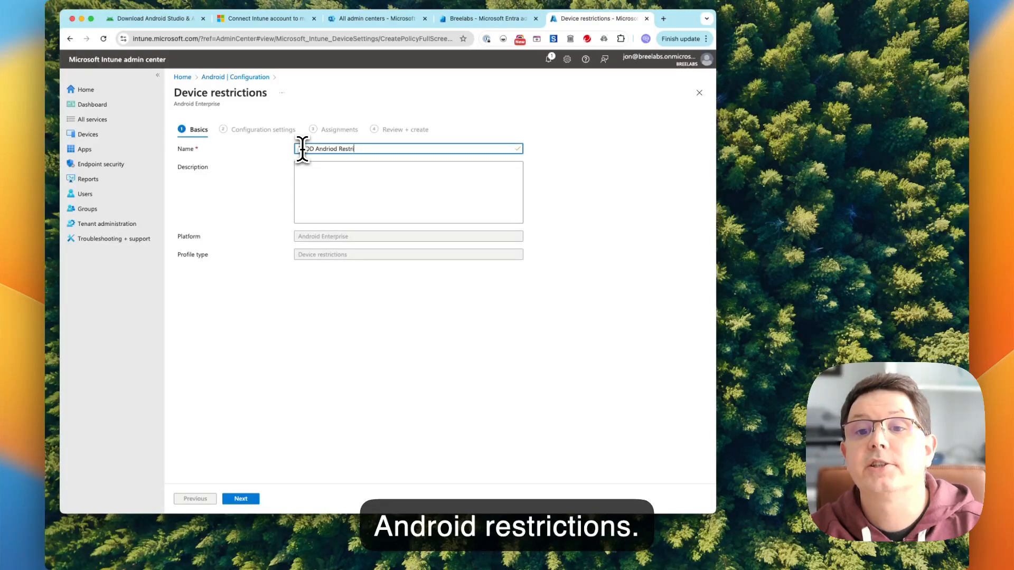
pyautogui.write('ctions')
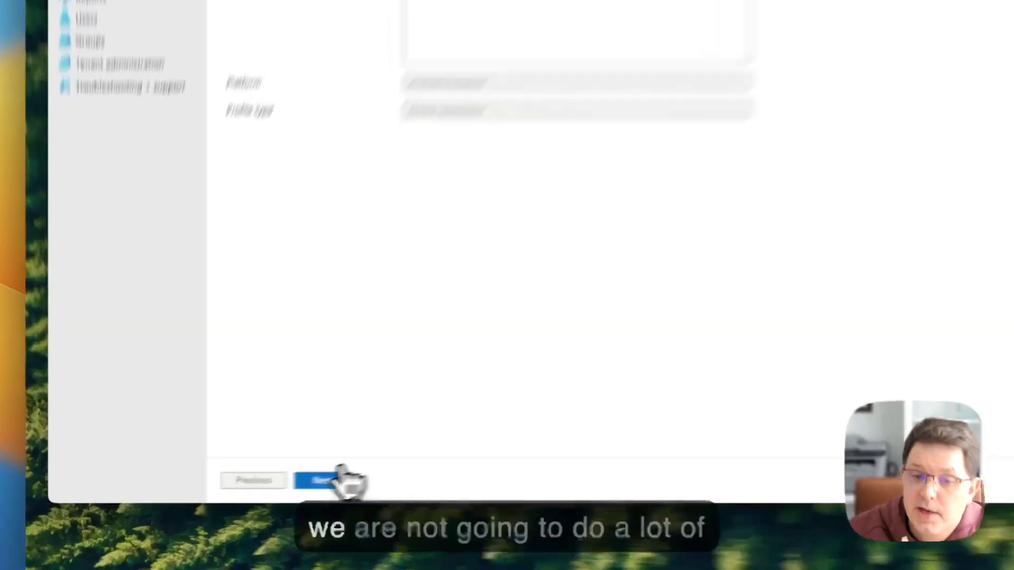
pyautogui.click(445, 458)
pyautogui.click(435, 157)
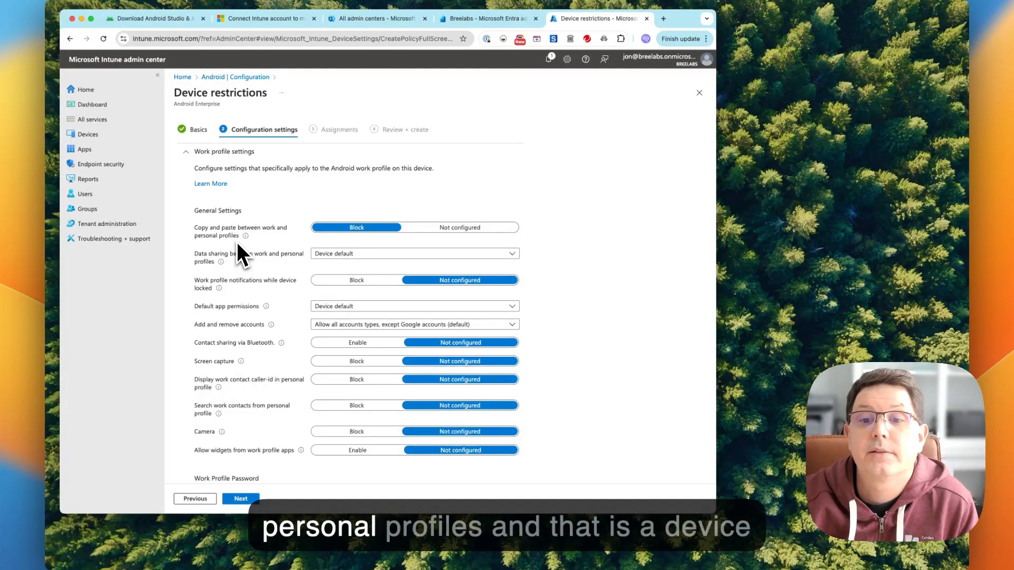
# Step: Keep data sharing at Device default and block work notifications while the device is locked
pyautogui.scroll(-2, 274, 245)
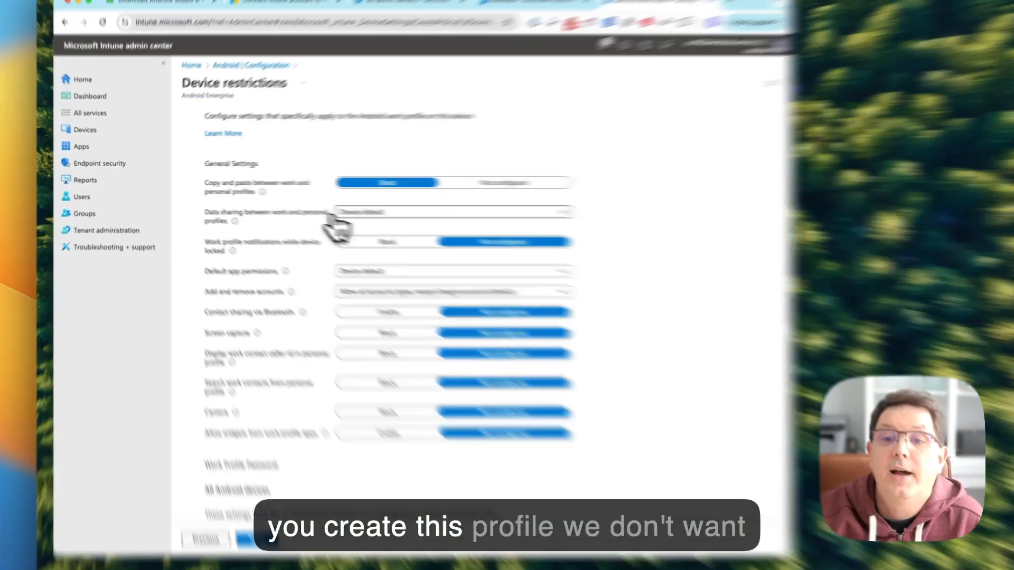
pyautogui.click(364, 214)
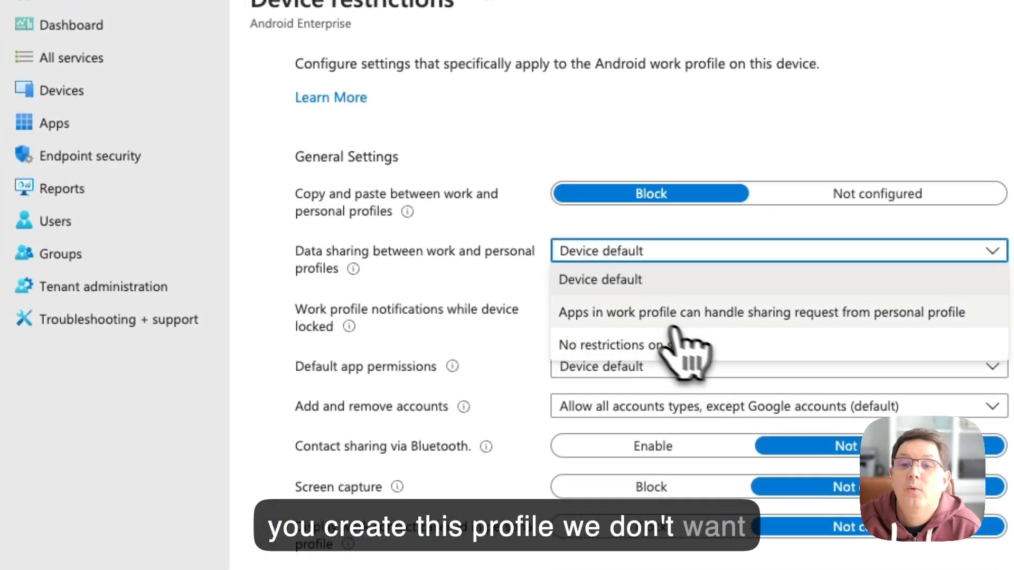
pyautogui.click(601, 278)
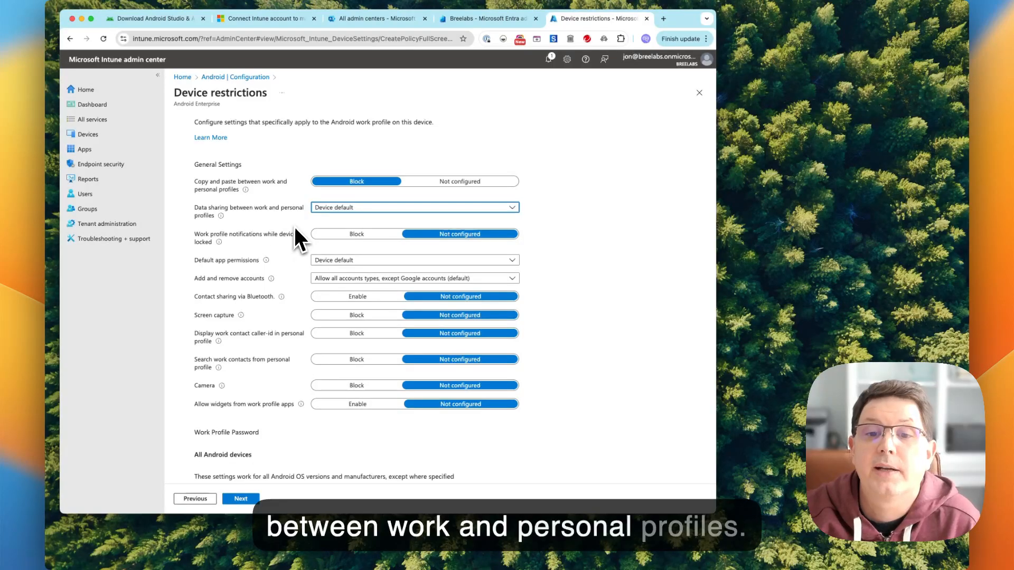
pyautogui.scroll(-2, 298, 239)
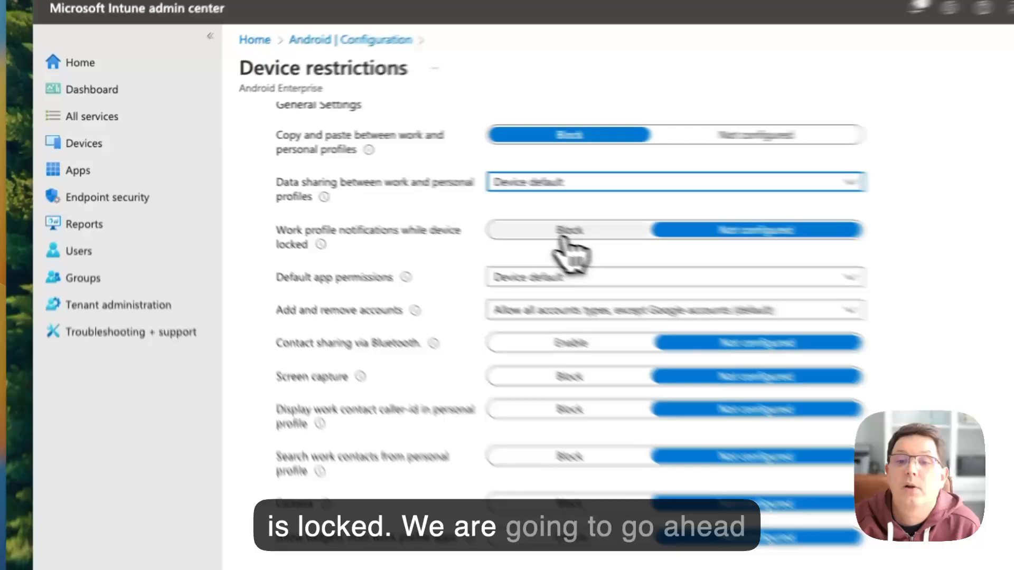
pyautogui.click(354, 184)
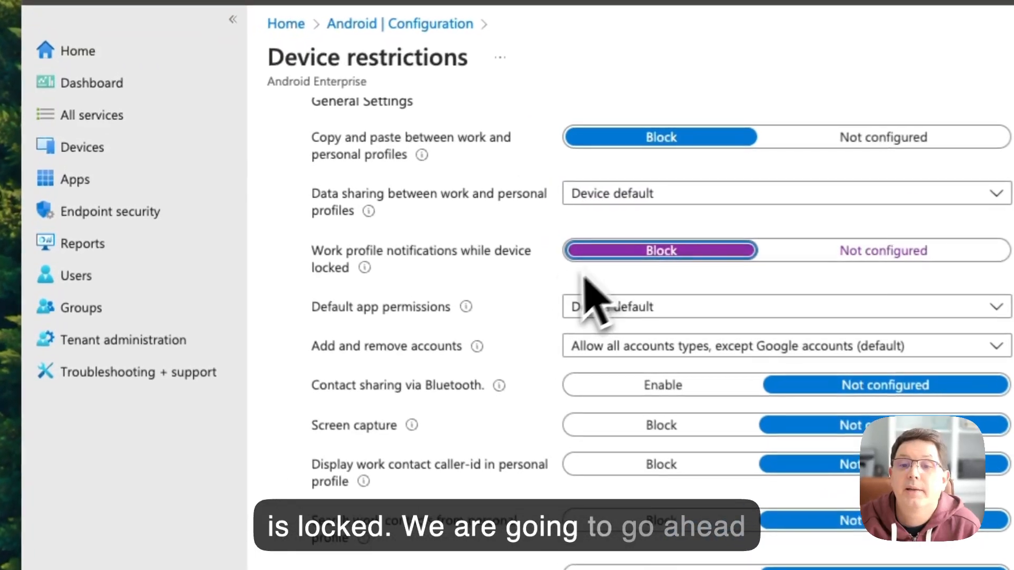
# Step: Block work profile screen capture and work caller-ID in the personal profile, and require a work profile password
pyautogui.scroll(-1, 384, 337)
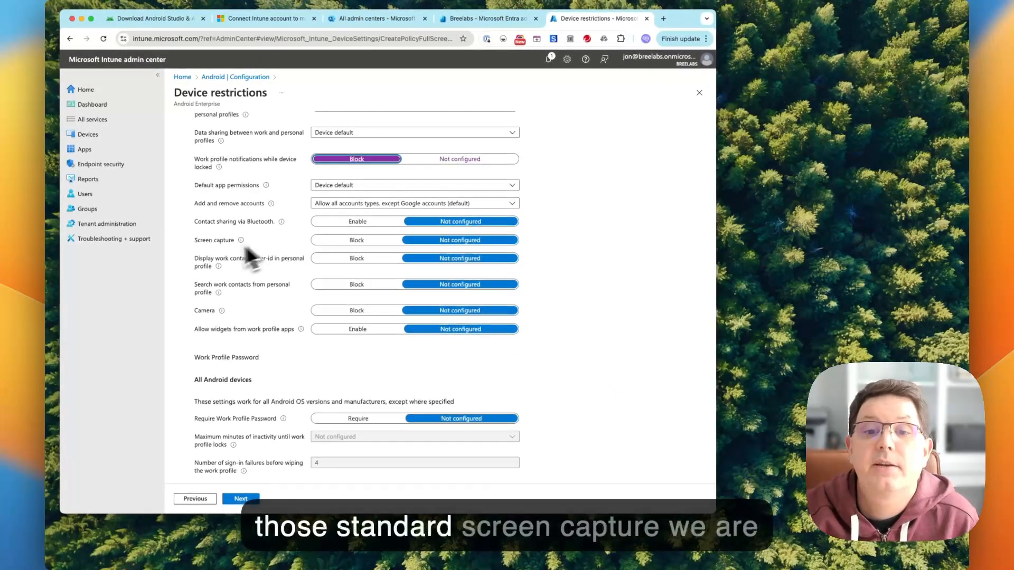
pyautogui.click(319, 241)
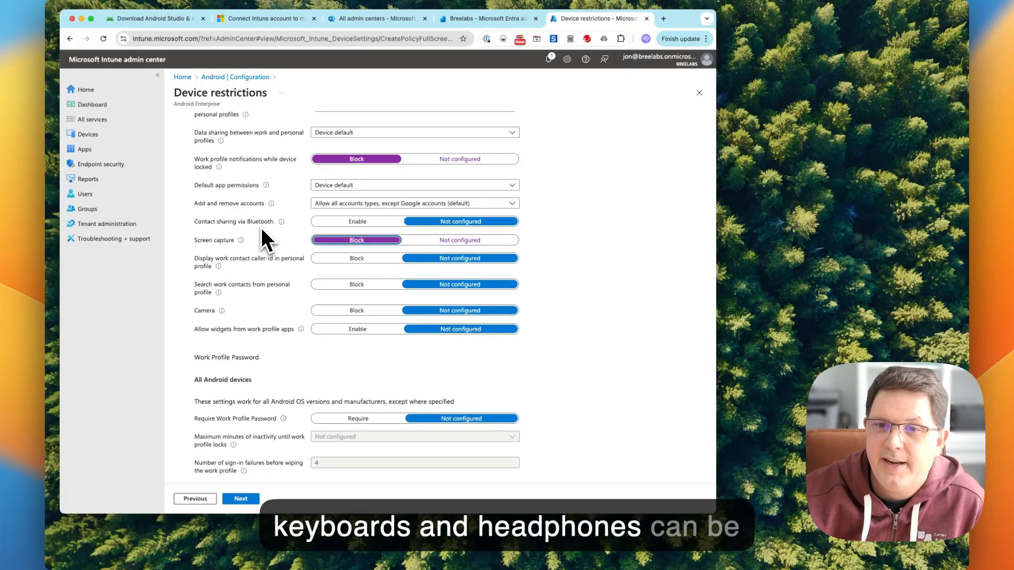
pyautogui.scroll(-1, 269, 233)
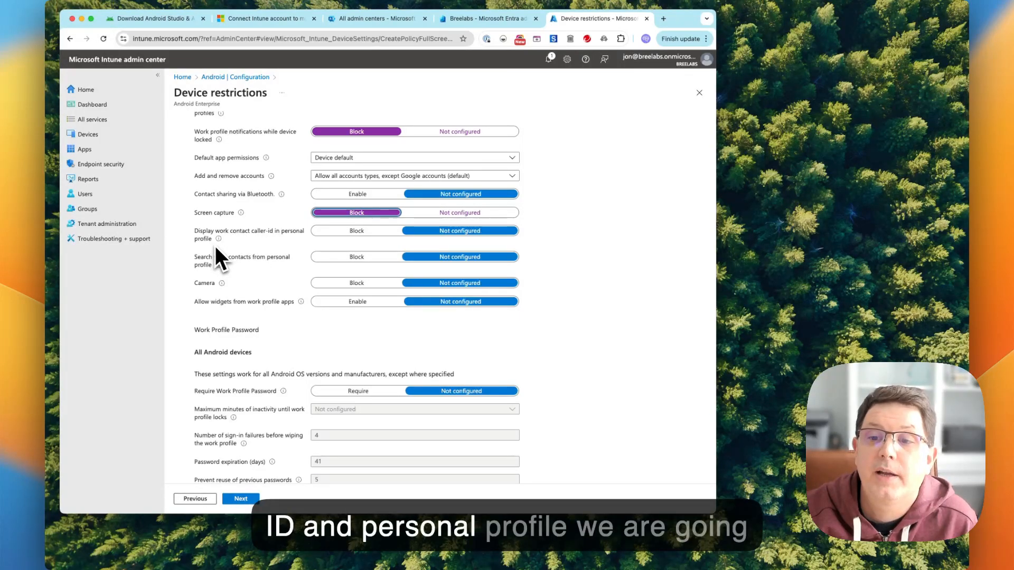
pyautogui.click(341, 234)
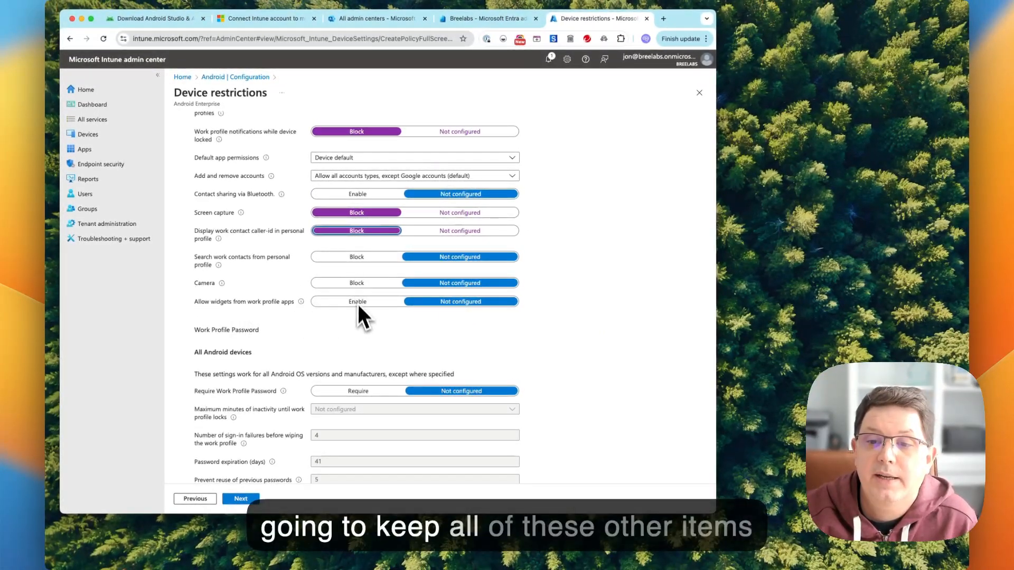
pyautogui.scroll(-4, 338, 302)
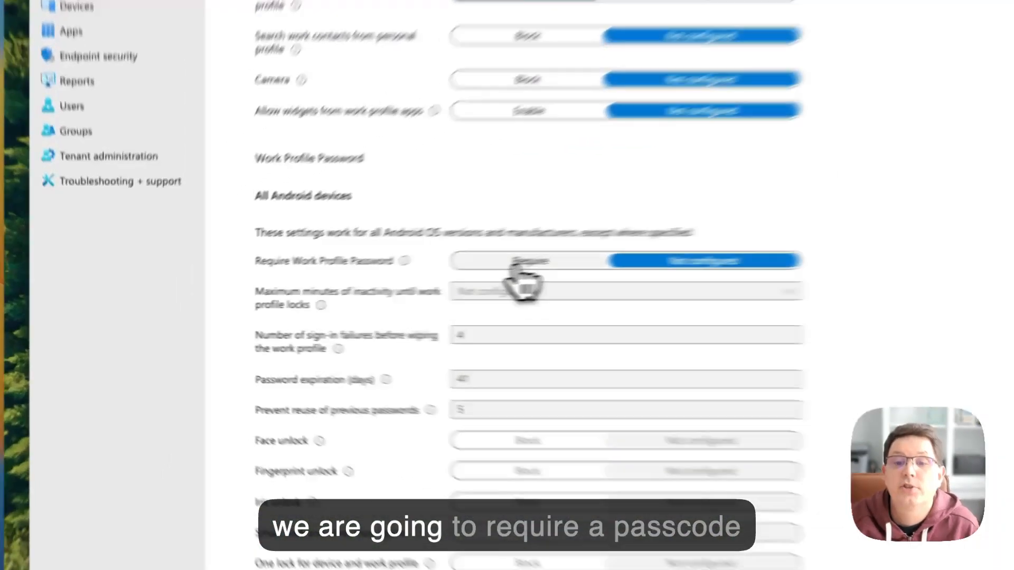
pyautogui.click(354, 288)
pyautogui.scroll(-4, 531, 278)
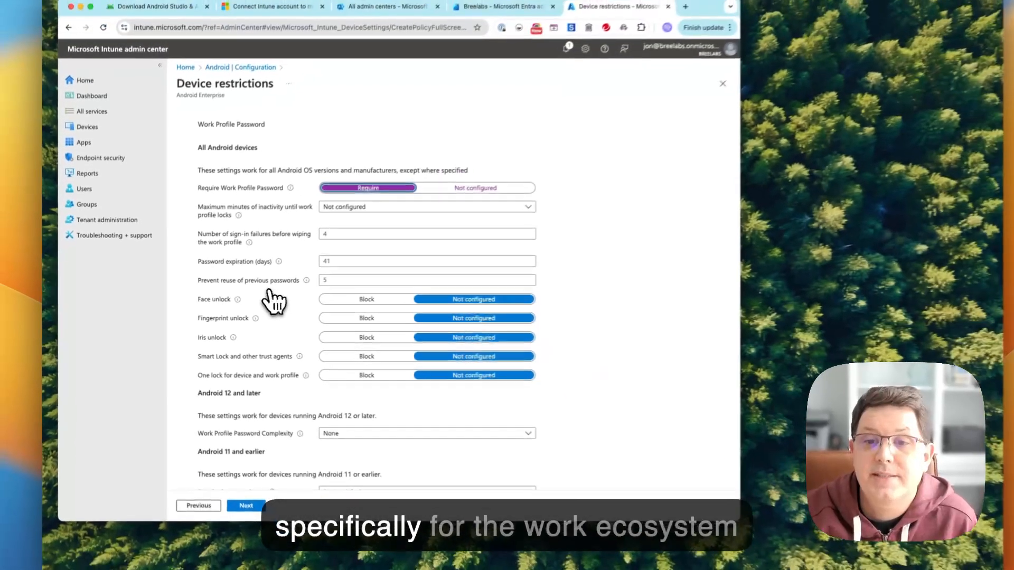
pyautogui.scroll(-2, 277, 301)
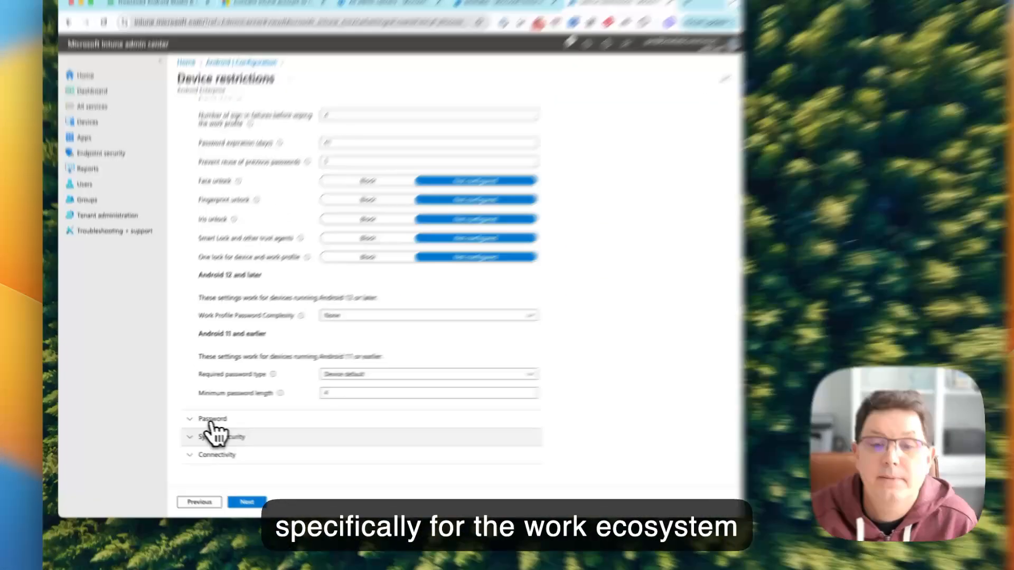
# Step: Set the personal profile's screen lock to 1 minute of inactivity
pyautogui.click(209, 420)
pyautogui.scroll(-3, 272, 403)
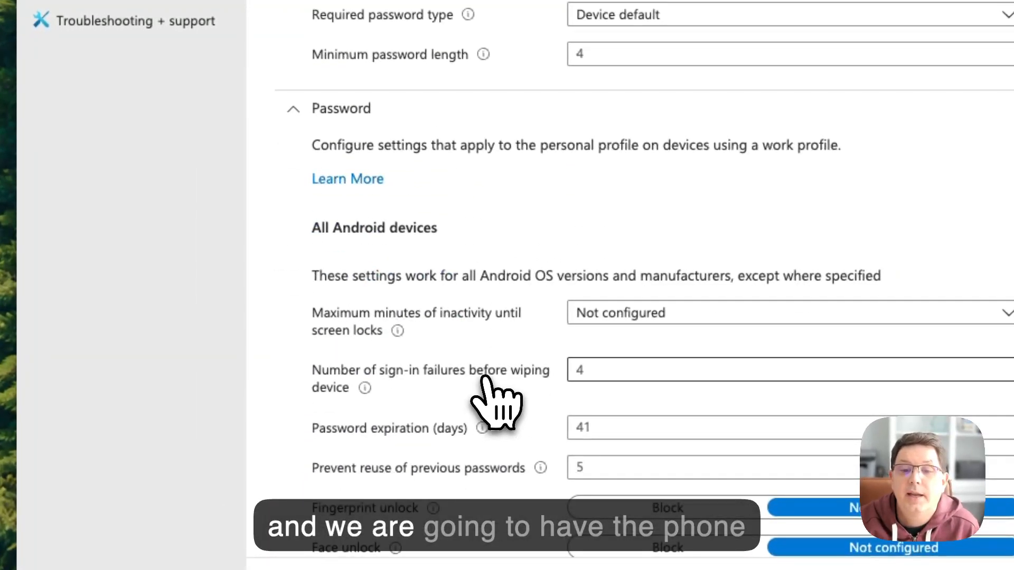
pyautogui.scroll(-4, 485, 378)
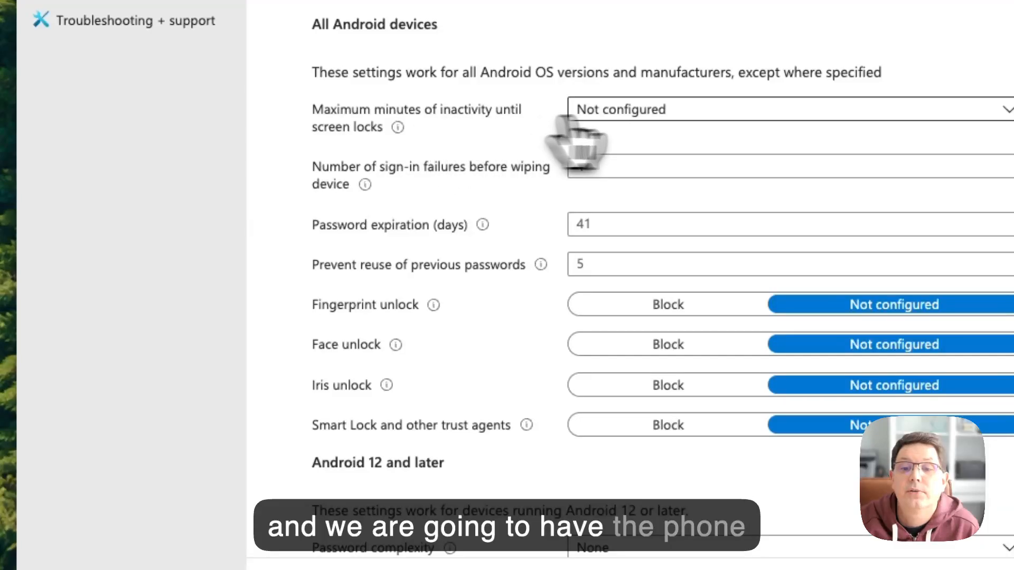
pyautogui.click(634, 111)
pyautogui.click(646, 170)
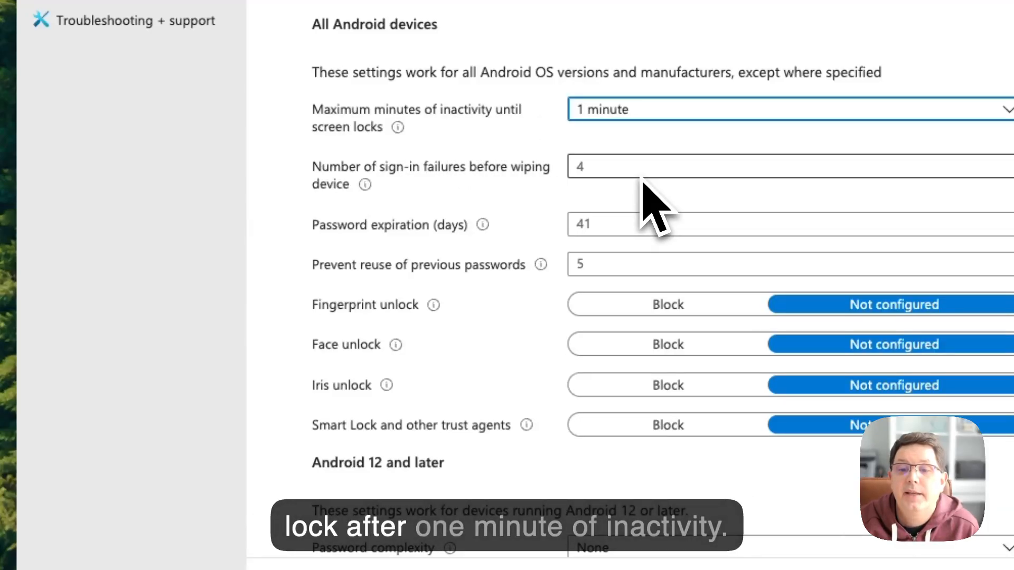
pyautogui.scroll(-6, 509, 161)
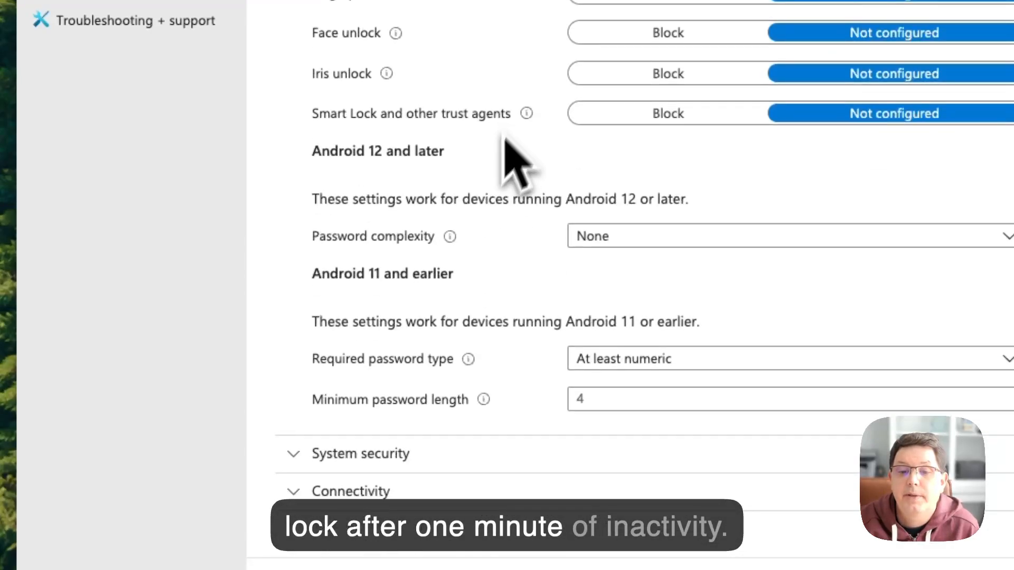
# Step: Require app threat scans, block unknown-source installs, and advance to Assignments
pyautogui.click(401, 454)
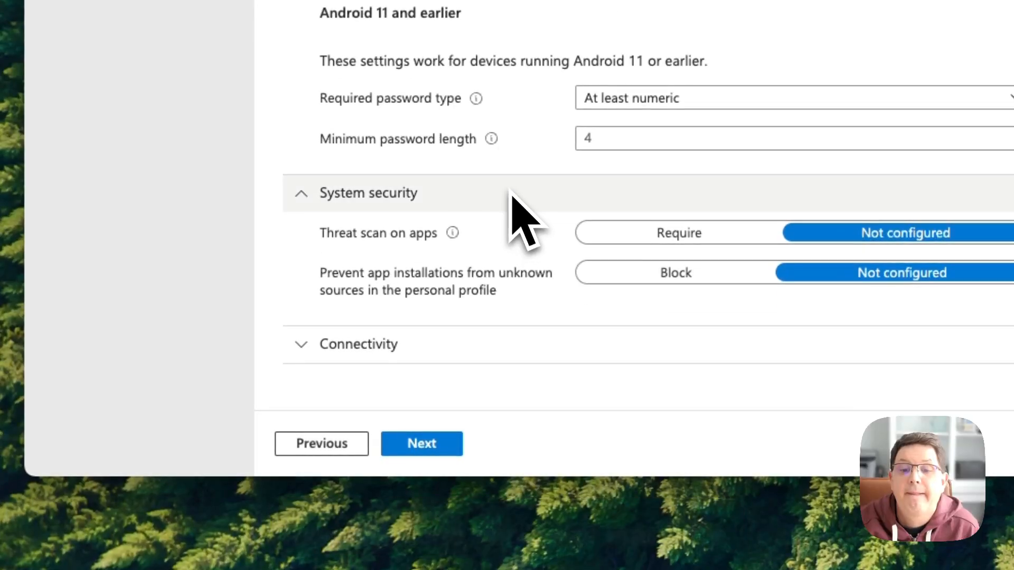
pyautogui.click(682, 235)
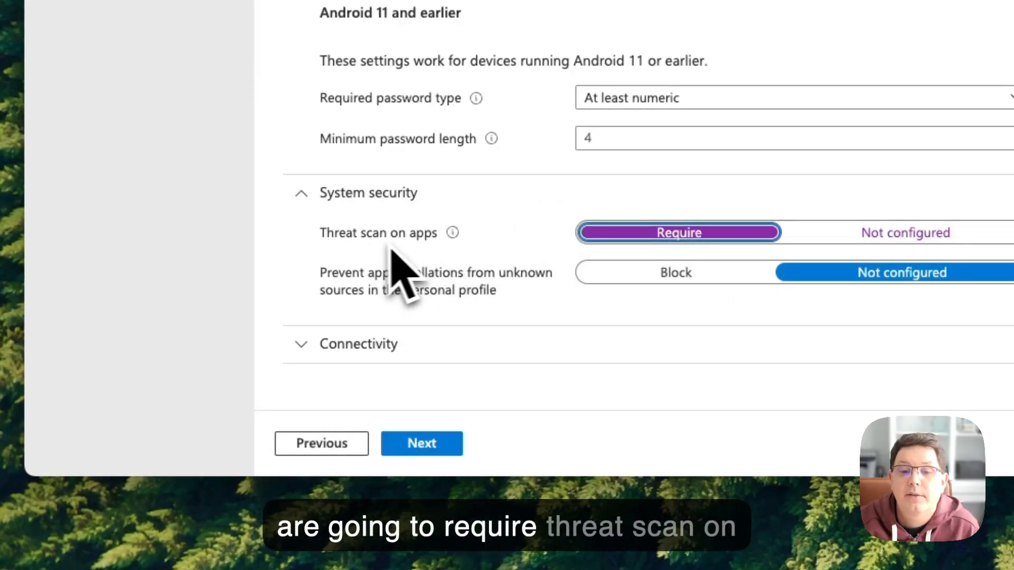
pyautogui.click(657, 275)
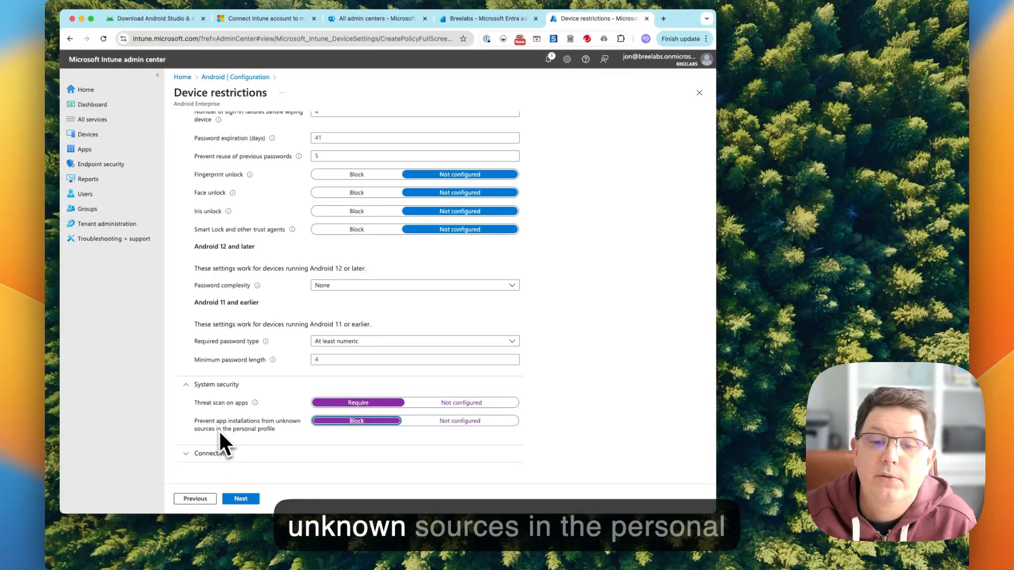
pyautogui.click(223, 451)
pyautogui.scroll(-3, 255, 410)
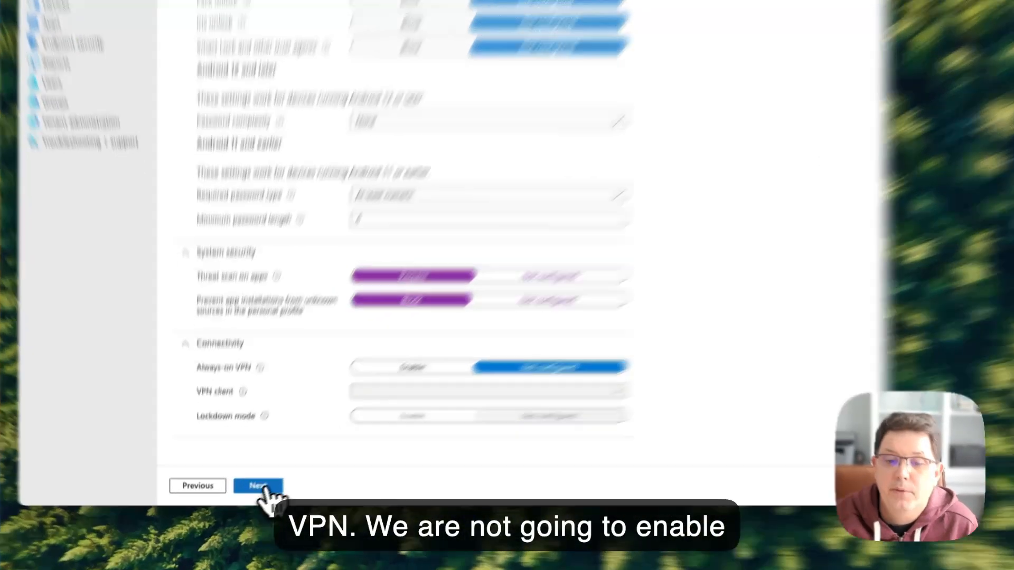
pyautogui.click(240, 498)
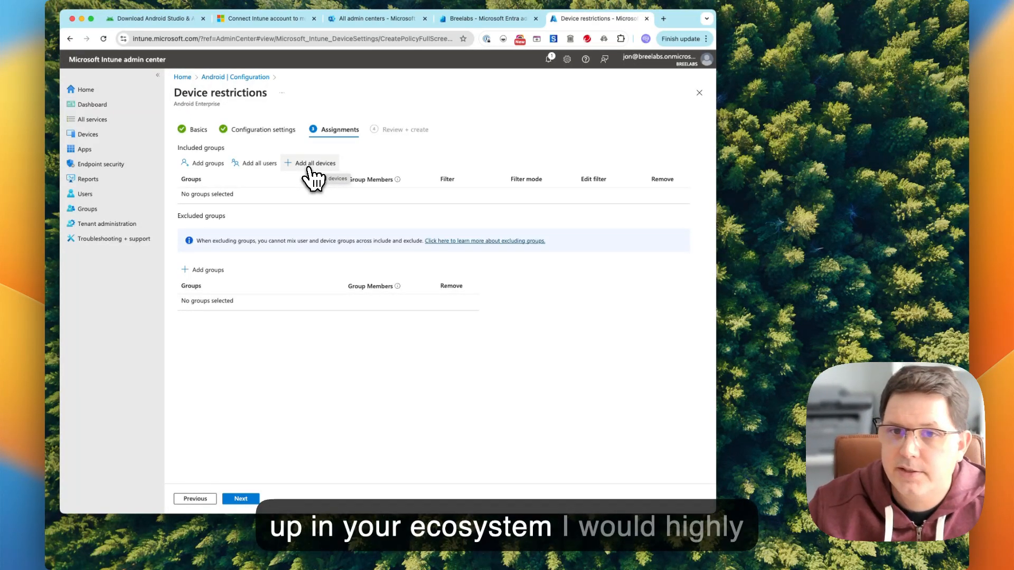
# Step: Add All devices, then remove it so no groups are included, and switch to the Breelabs Entra tab
pyautogui.click(310, 165)
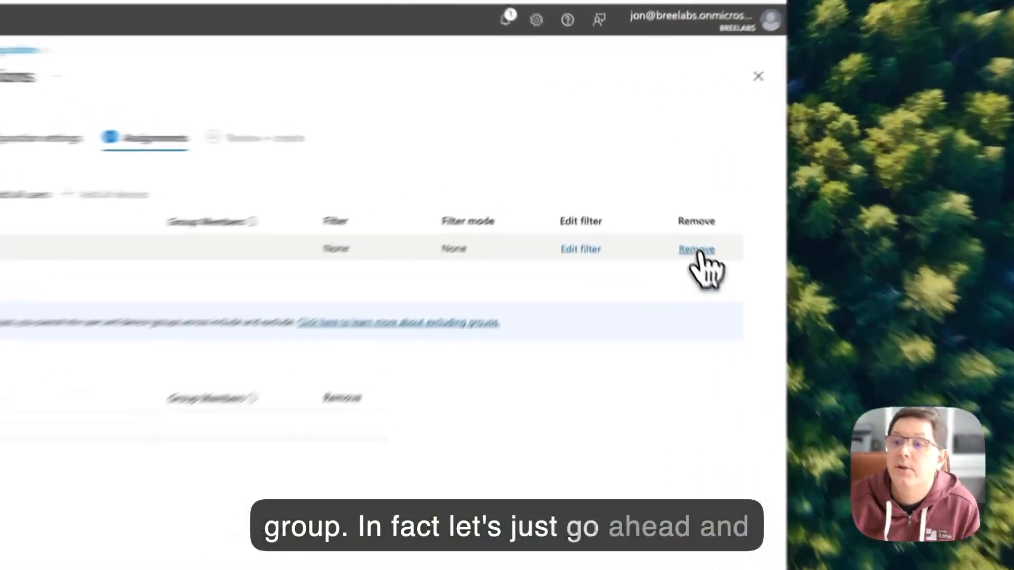
pyautogui.click(663, 196)
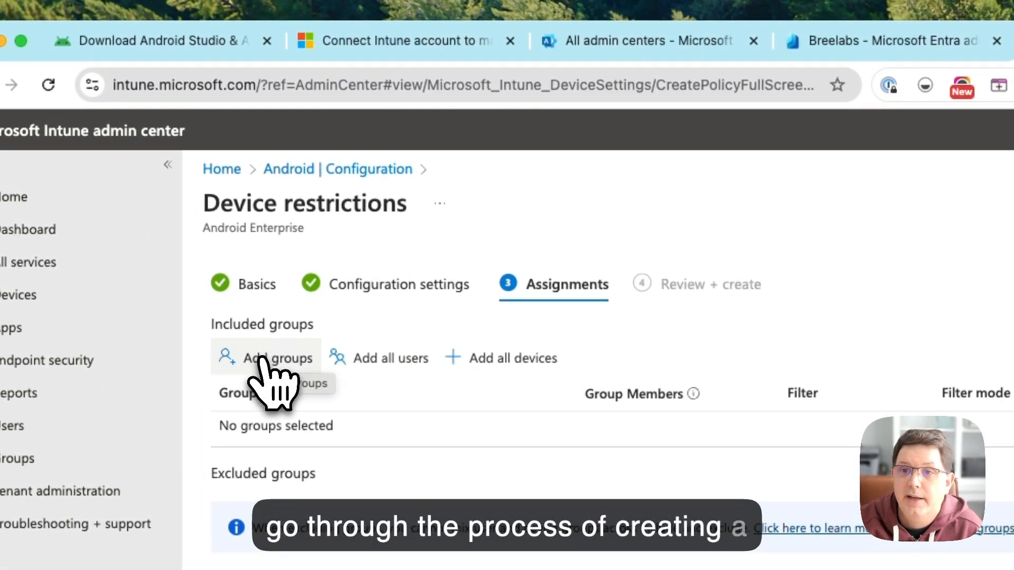
pyautogui.click(881, 43)
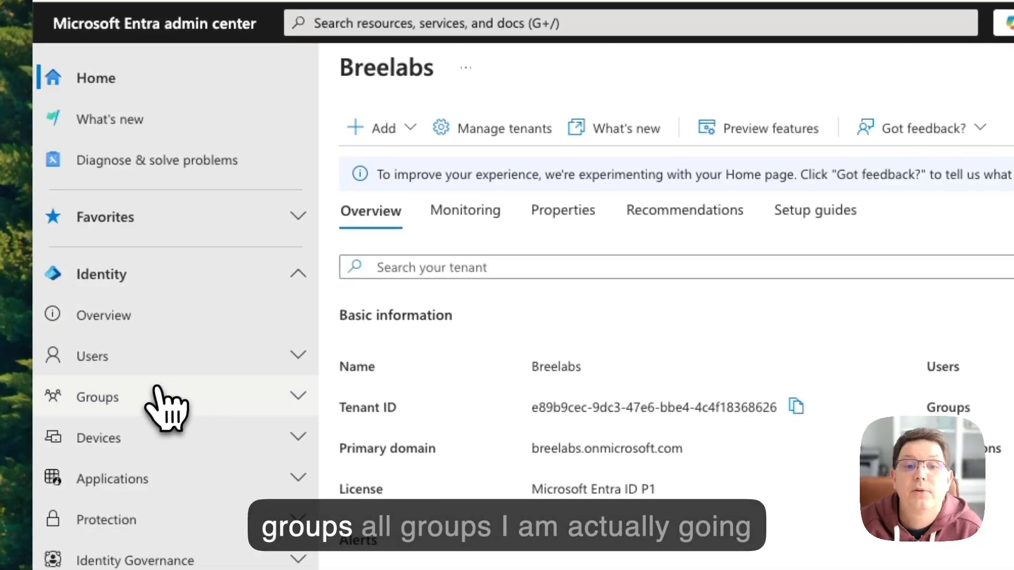
# Step: Create a new group named 'Andriod BYOD' under All groups, refresh the list, and return to Intune
pyautogui.click(156, 391)
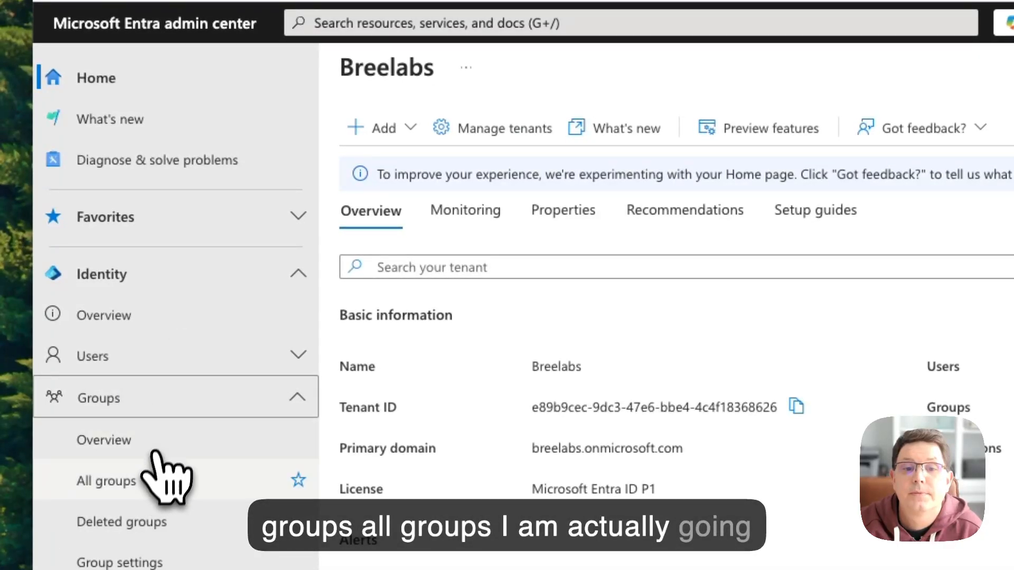
pyautogui.click(159, 478)
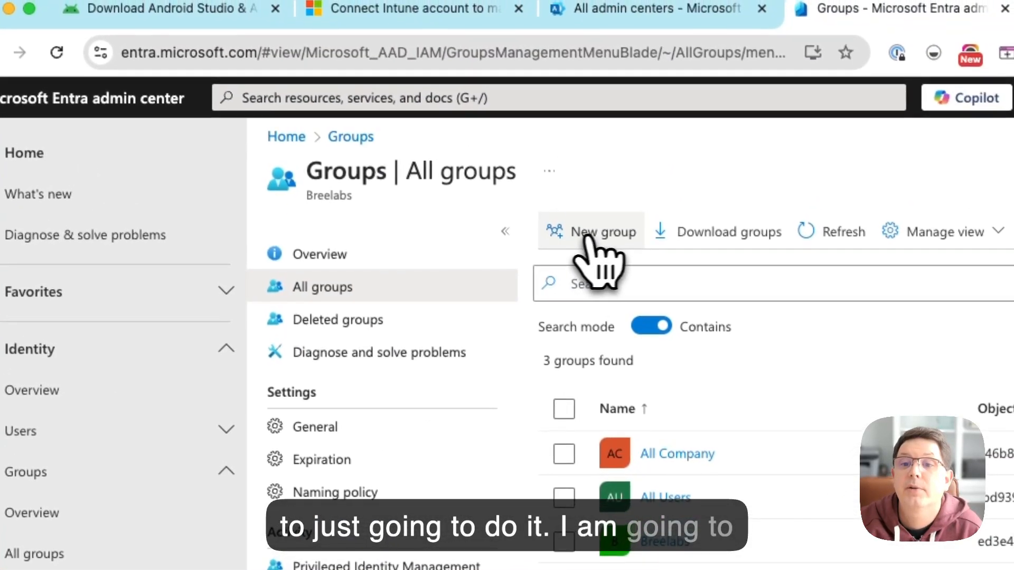
pyautogui.click(662, 168)
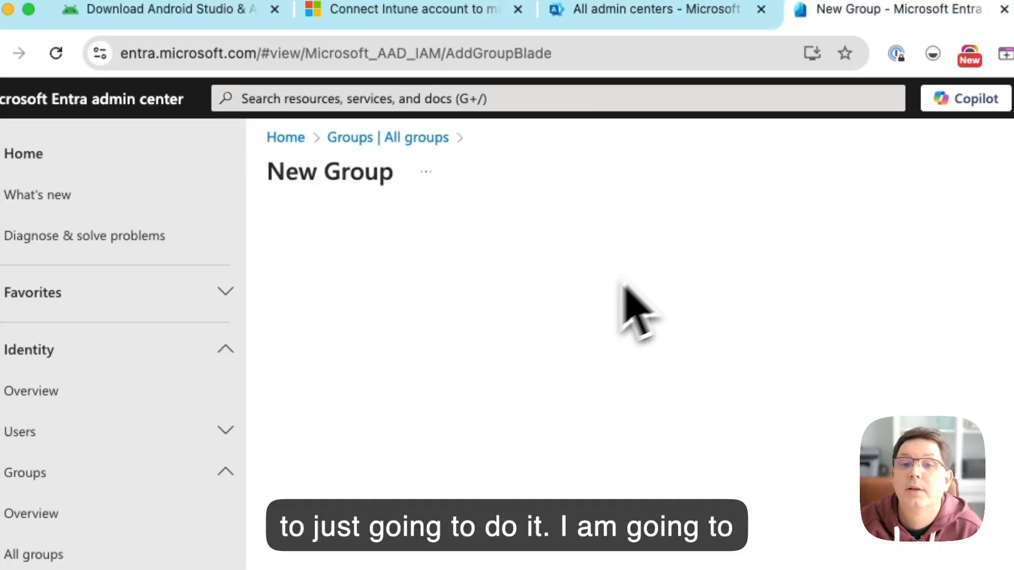
pyautogui.click(380, 367)
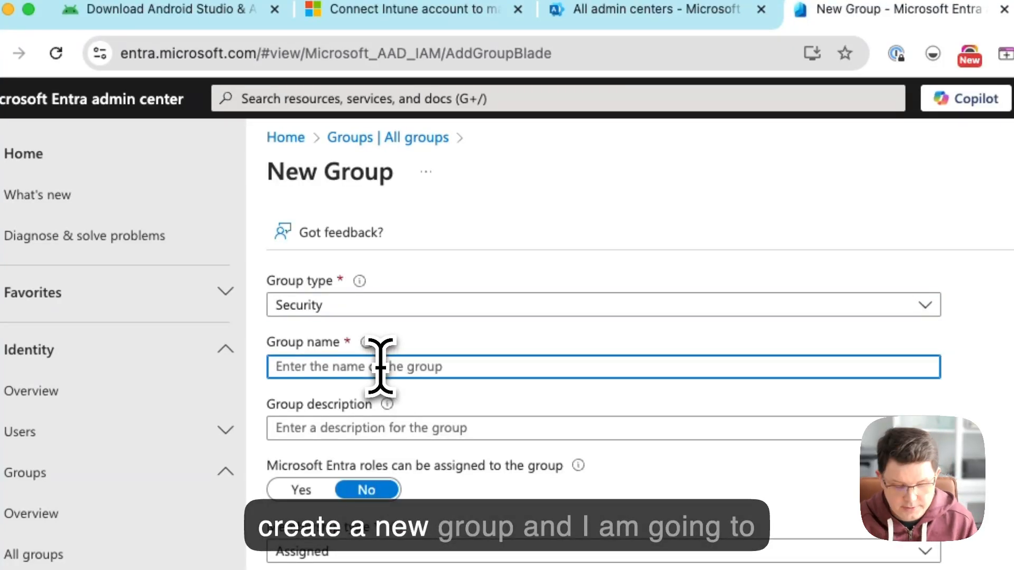
pyautogui.write('Andr')
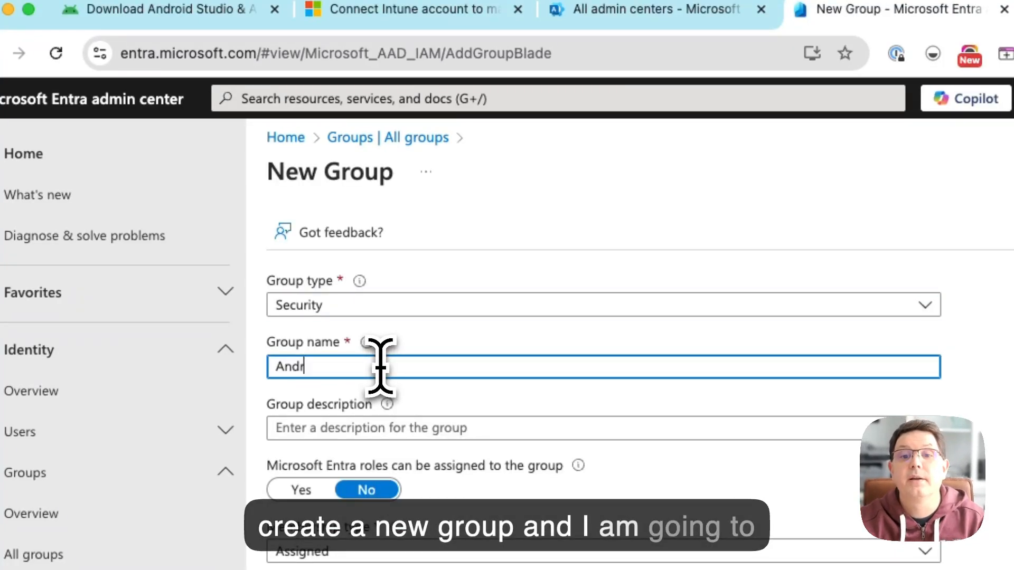
pyautogui.write('iod BYOD')
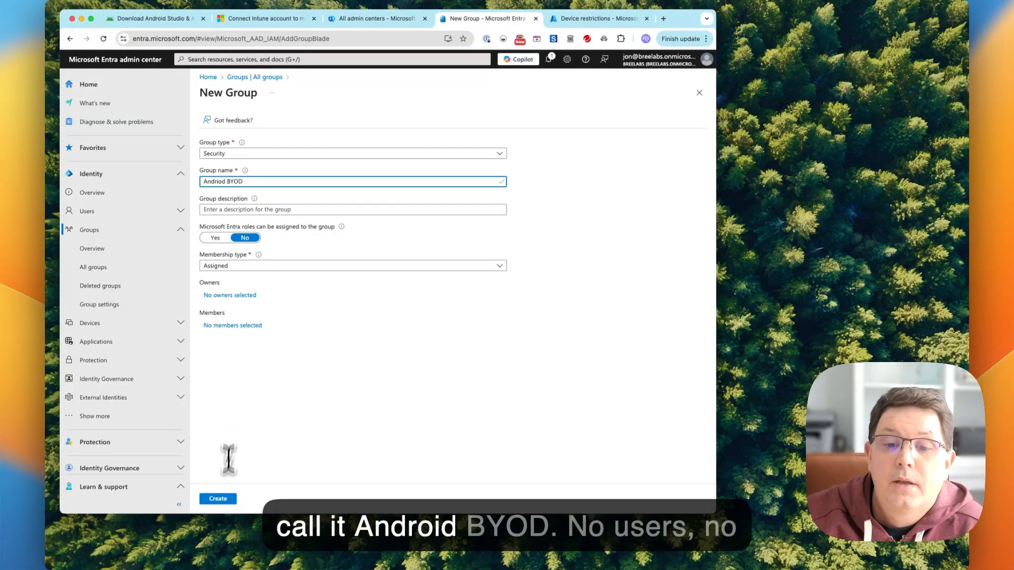
pyautogui.click(218, 498)
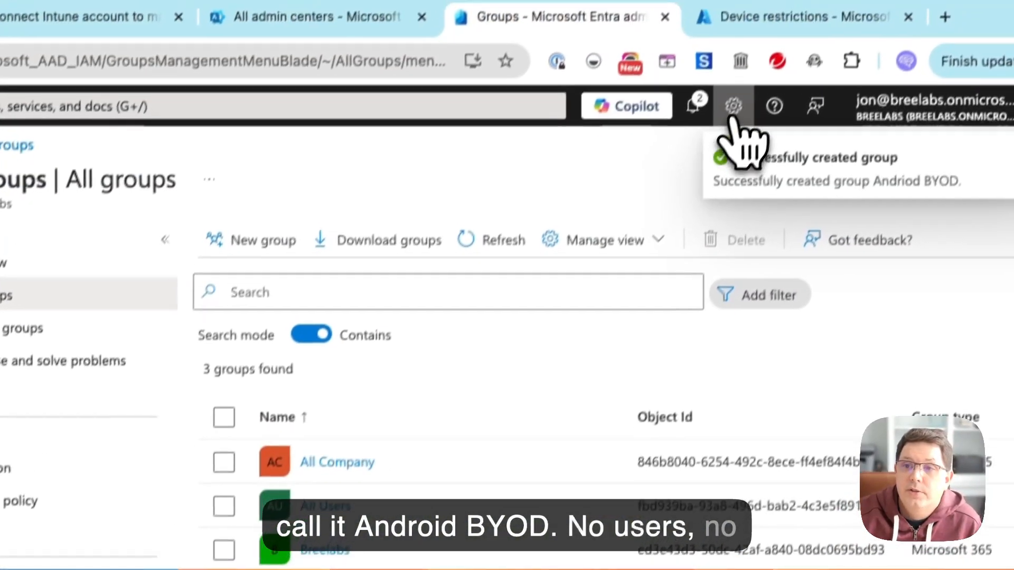
pyautogui.click(501, 240)
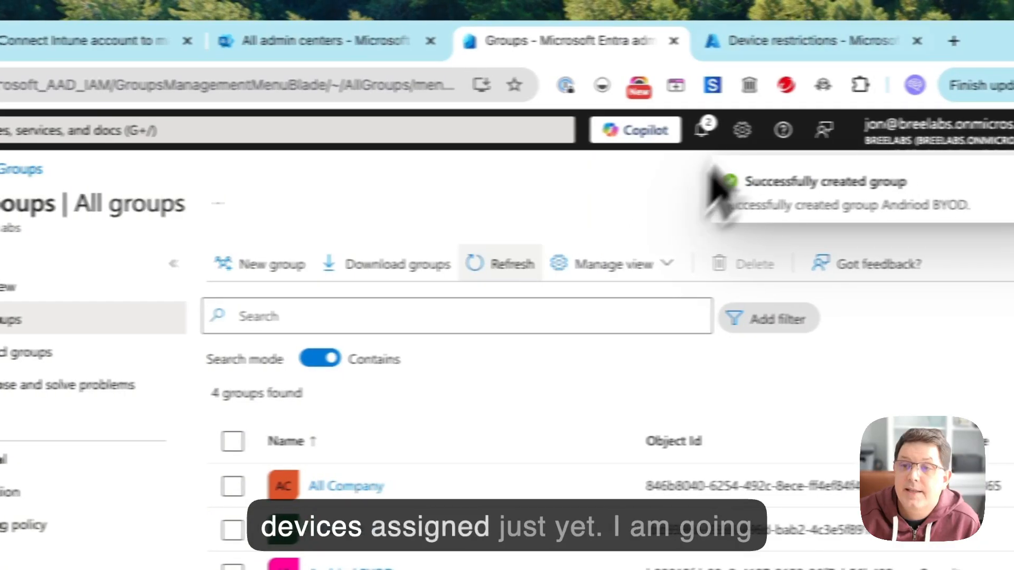
pyautogui.click(791, 42)
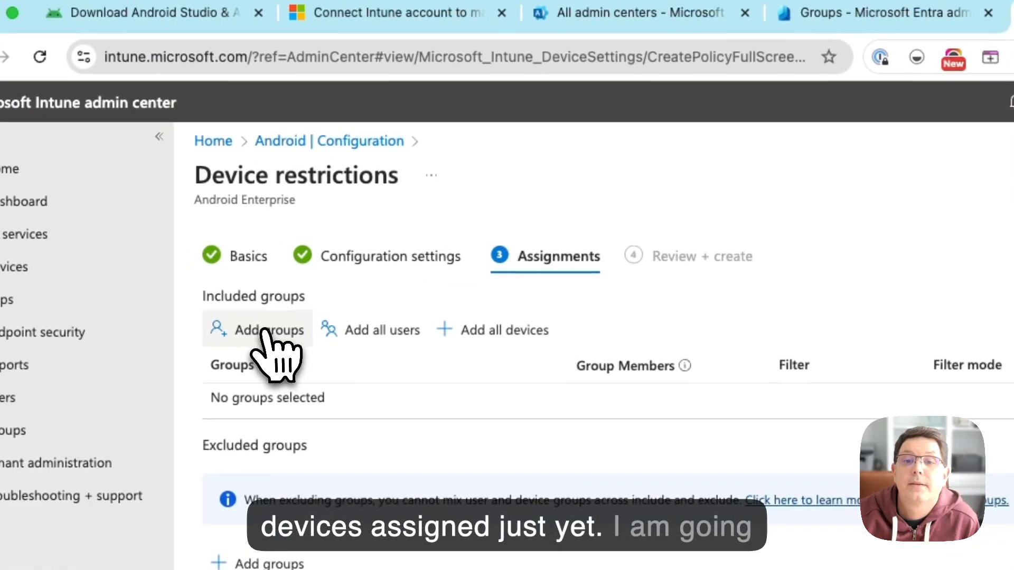
# Step: Include the Andriod BYOD group, create the device restrictions profile, and refresh the Android configuration list
pyautogui.click(262, 331)
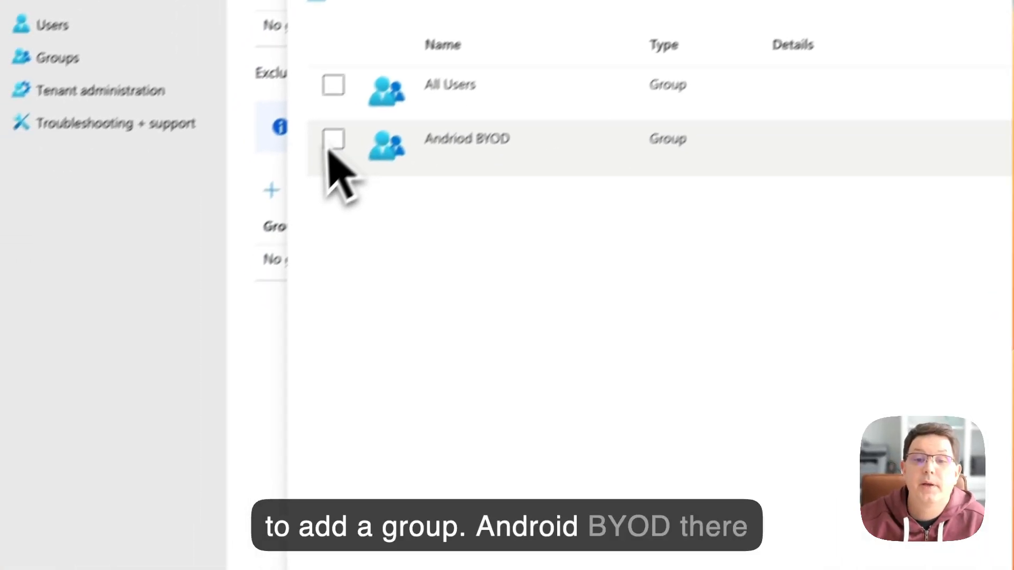
pyautogui.click(333, 140)
pyautogui.click(383, 443)
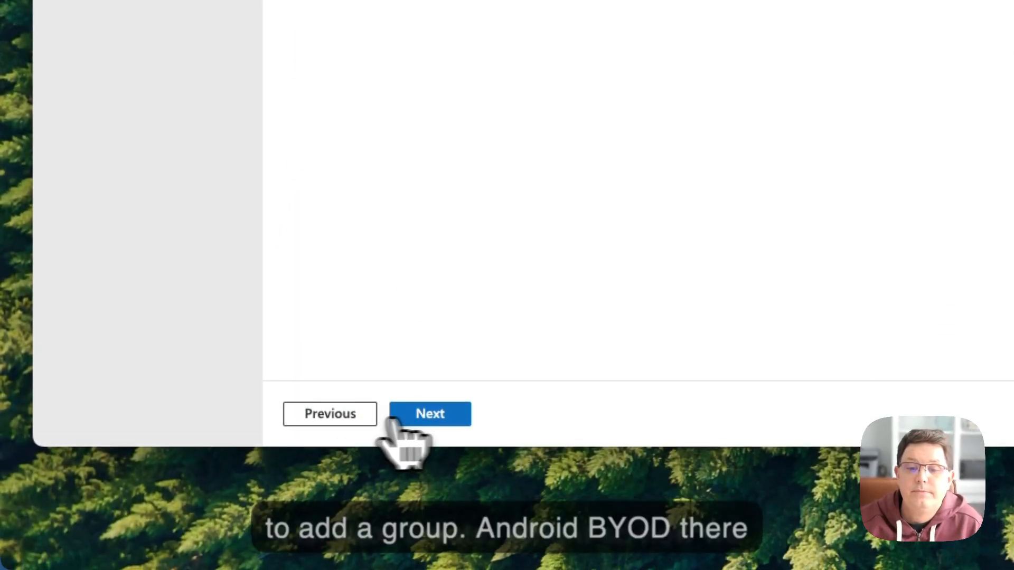
pyautogui.click(393, 417)
pyautogui.click(444, 420)
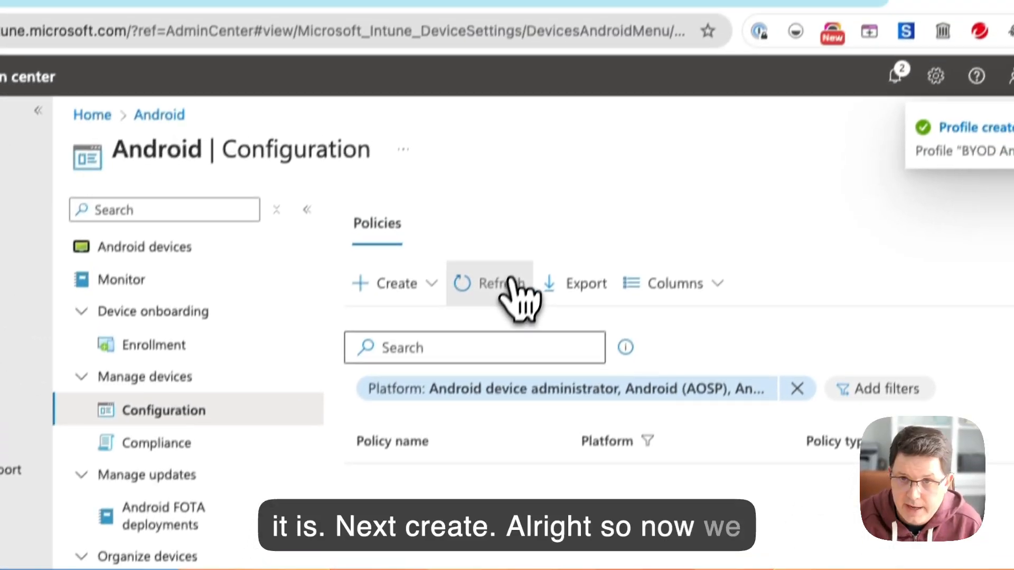
pyautogui.click(510, 282)
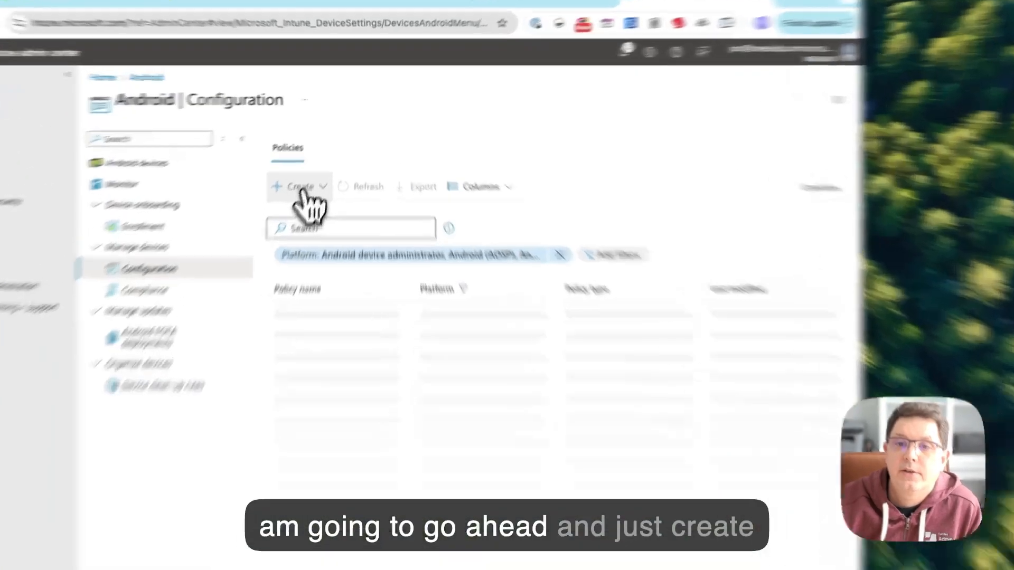
# Step: Start a new Android Enterprise configuration policy with the Wi-Fi profile type
pyautogui.click(322, 154)
pyautogui.click(333, 172)
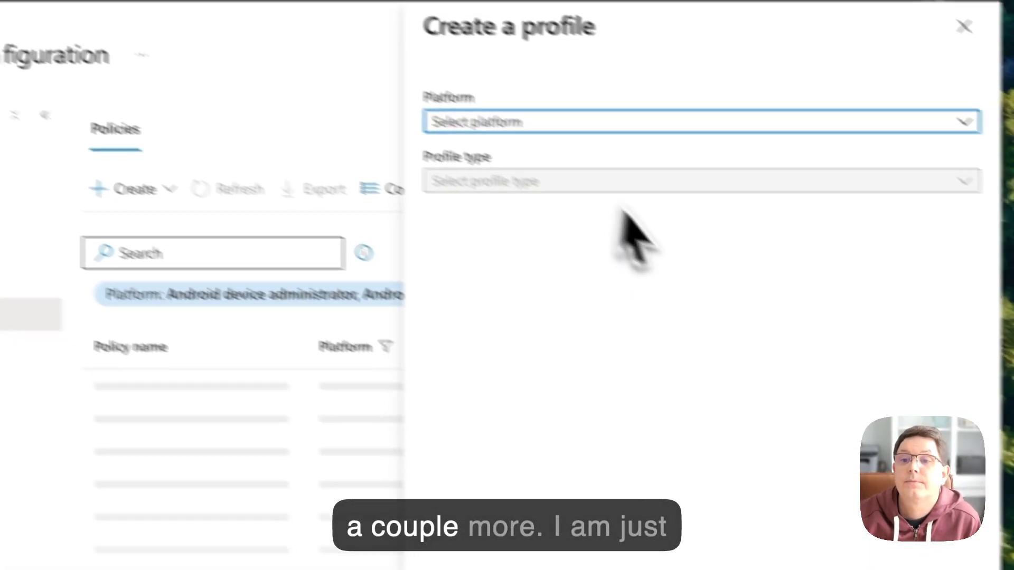
pyautogui.click(687, 180)
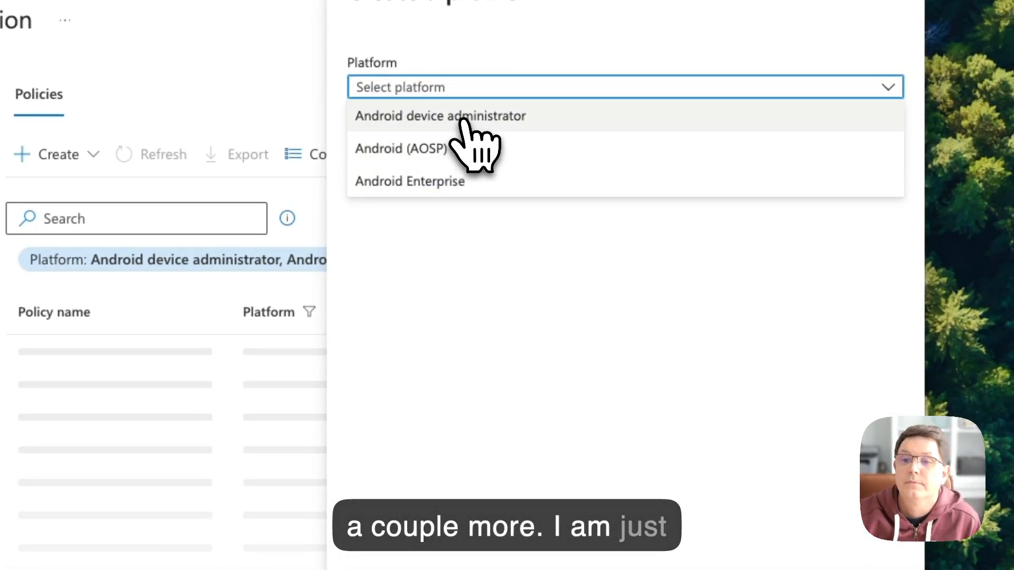
pyautogui.click(455, 180)
pyautogui.click(449, 150)
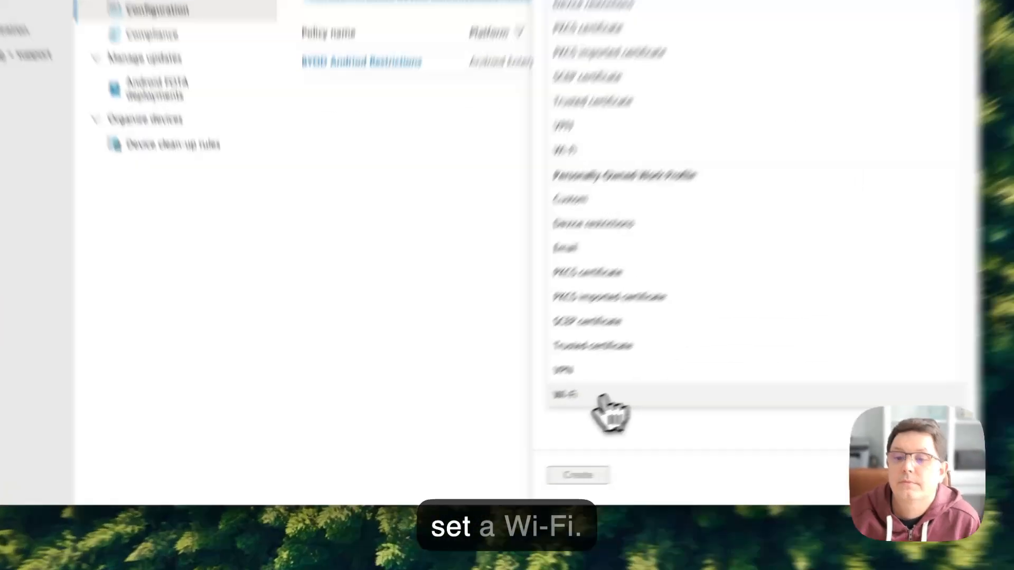
pyautogui.click(486, 448)
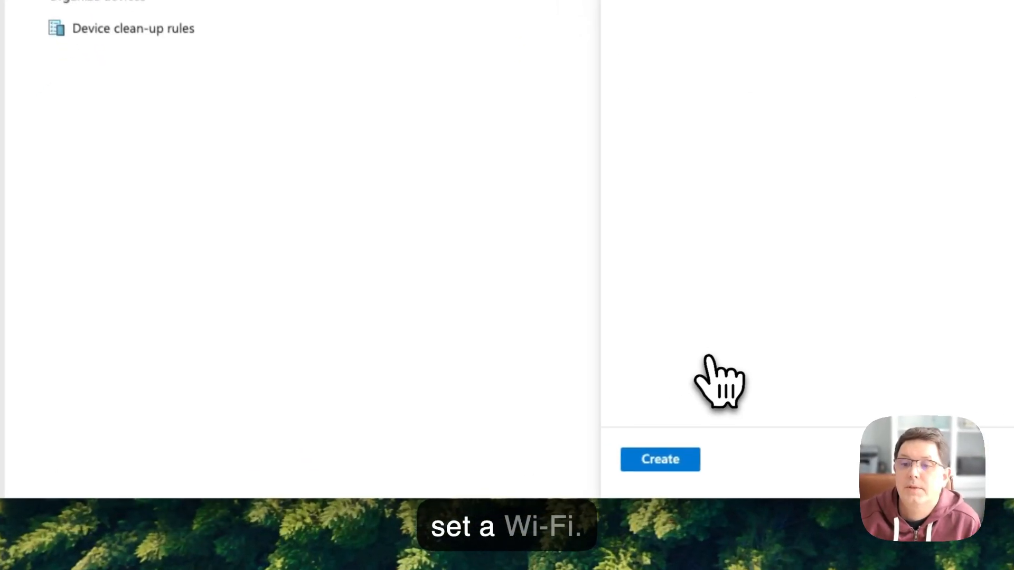
pyautogui.click(690, 457)
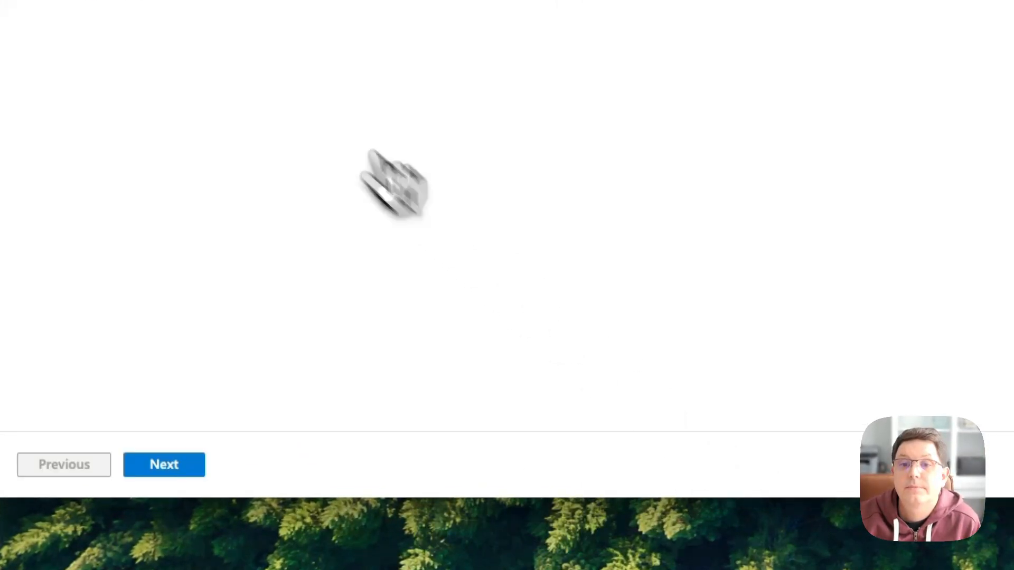
# Step: Name the profile and set Wi-Fi type Basic, SSID BreeLabs, and Open security
pyautogui.click(558, 122)
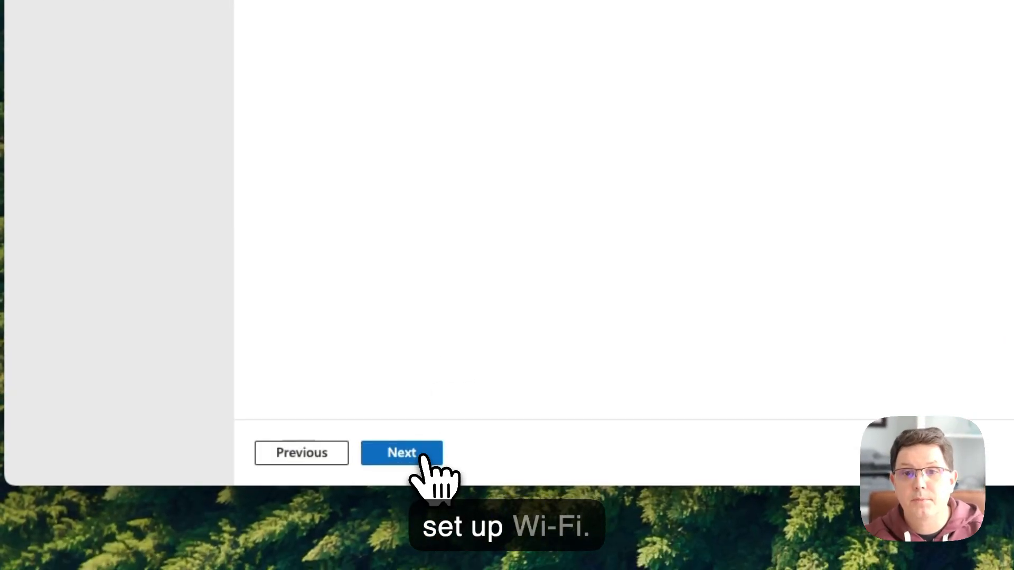
pyautogui.click(543, 199)
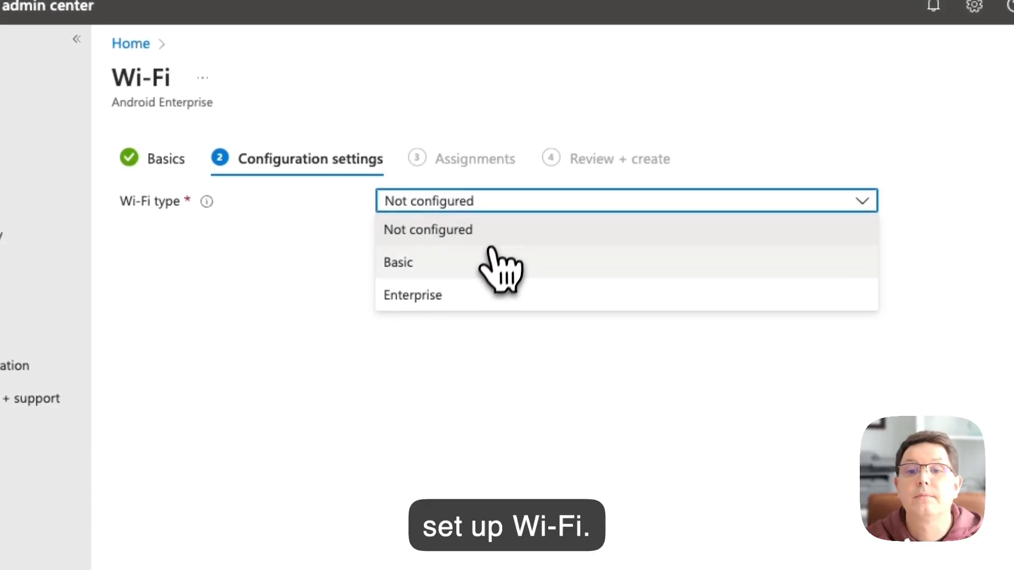
pyautogui.click(503, 261)
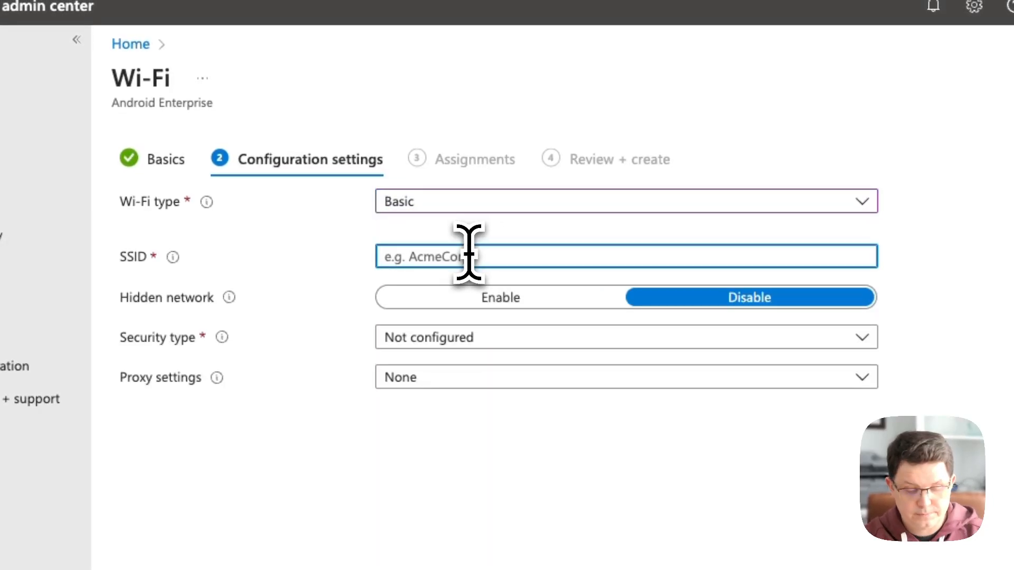
pyautogui.write('W')
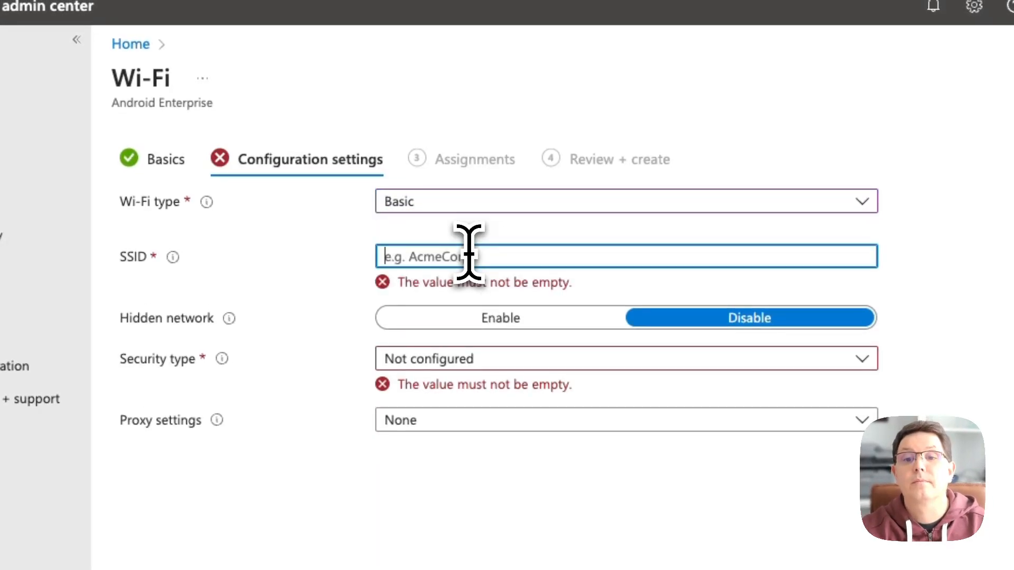
pyautogui.write('BreeLabs')
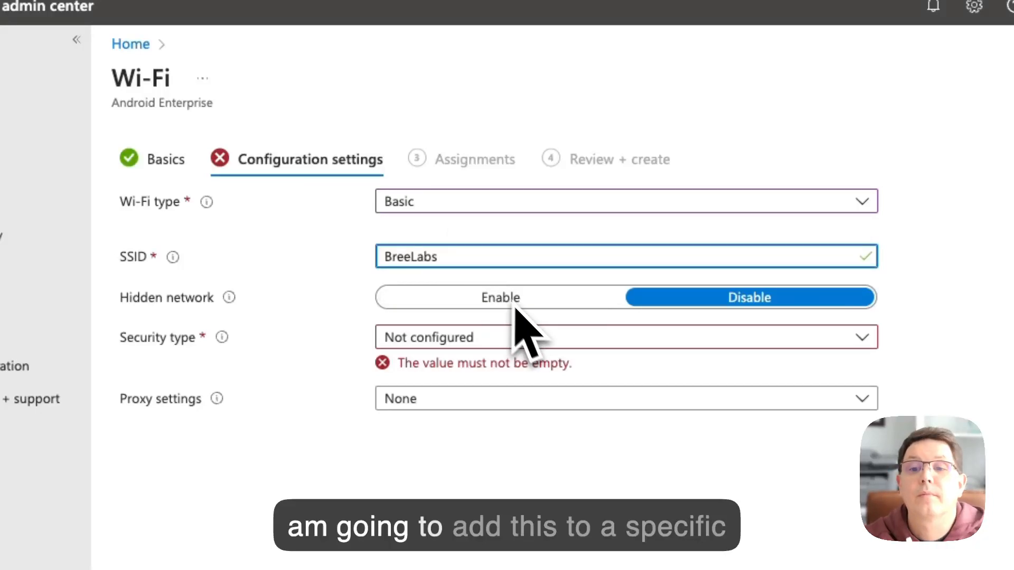
pyautogui.click(520, 337)
pyautogui.click(522, 396)
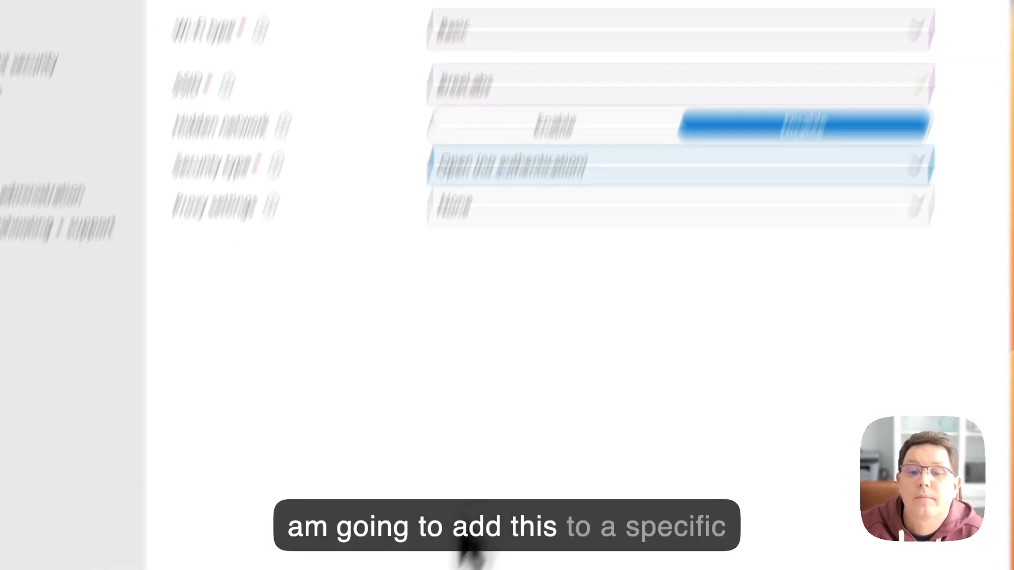
pyautogui.click(426, 504)
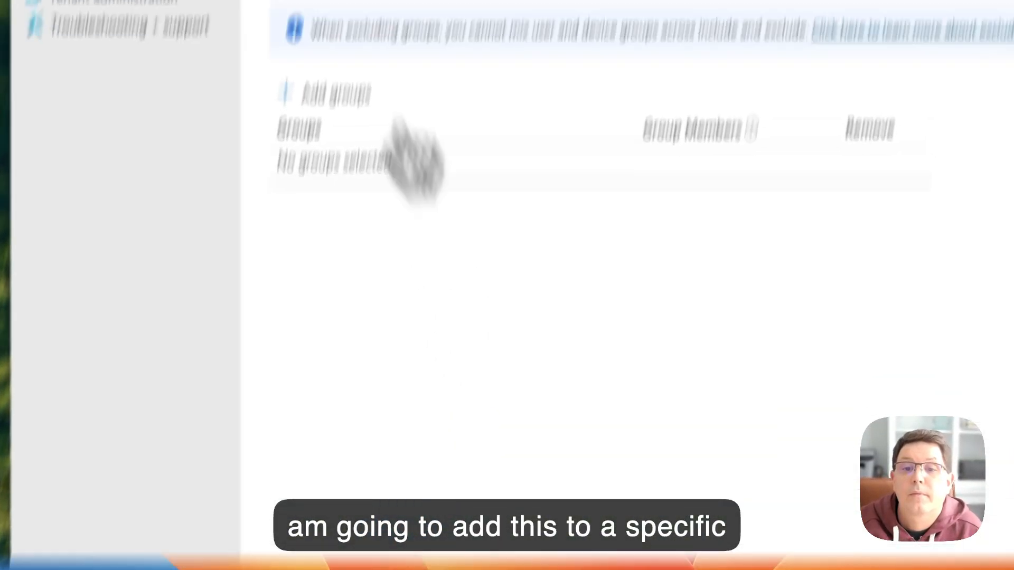
# Step: Assign the Wi-Fi profile to the Andriod BYOD group and create it
pyautogui.click(310, 143)
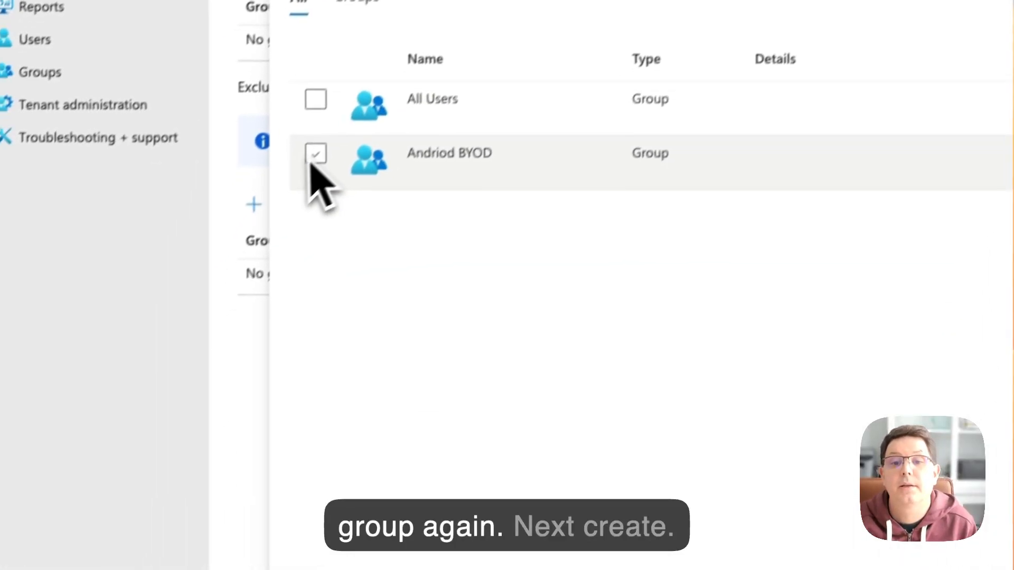
pyautogui.click(147, 347)
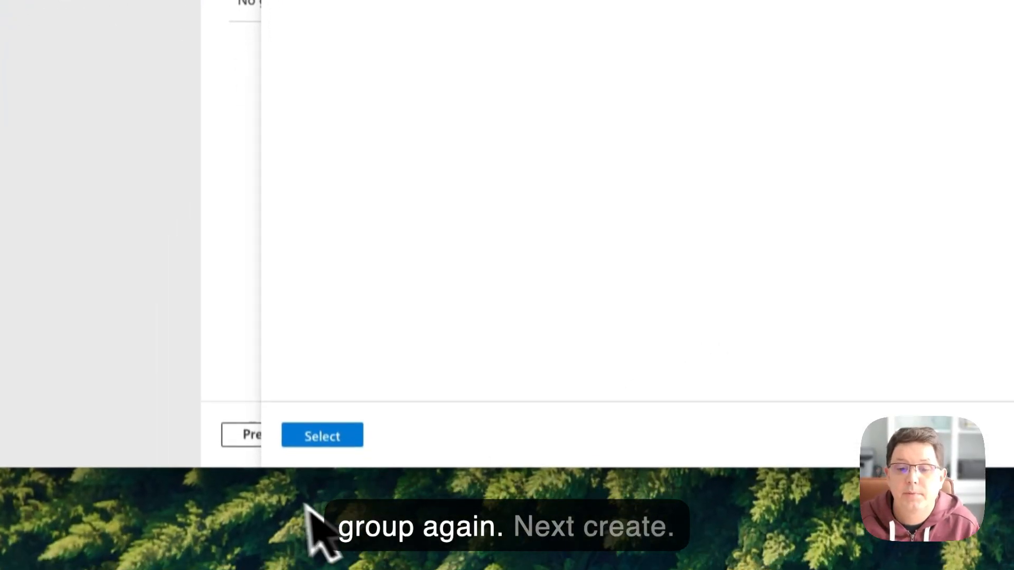
pyautogui.click(309, 418)
pyautogui.click(395, 416)
pyautogui.click(394, 416)
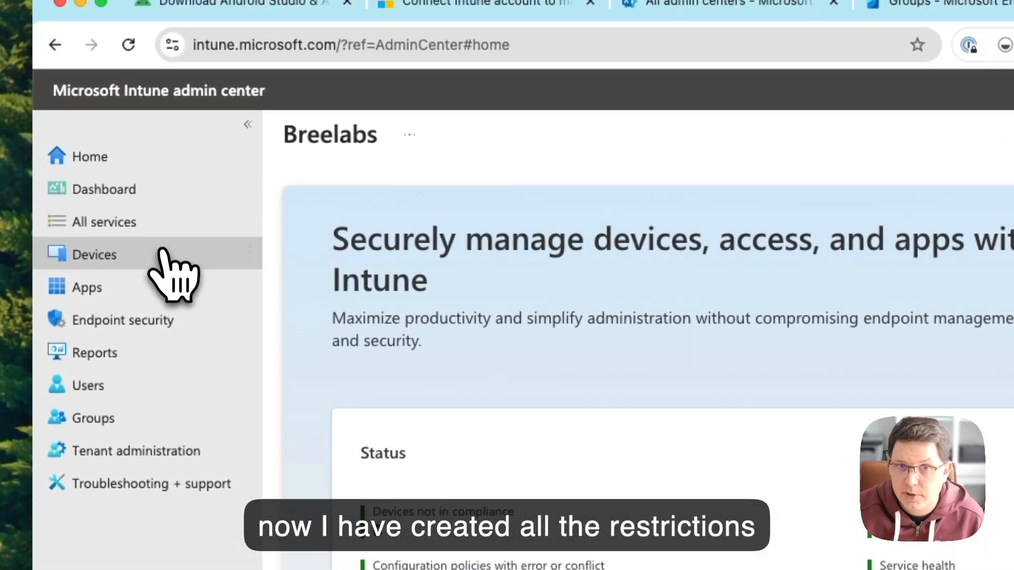
# Step: Reload Devices > Android > Configuration to confirm both policies are listed, then go to Android Compliance
pyautogui.click(163, 253)
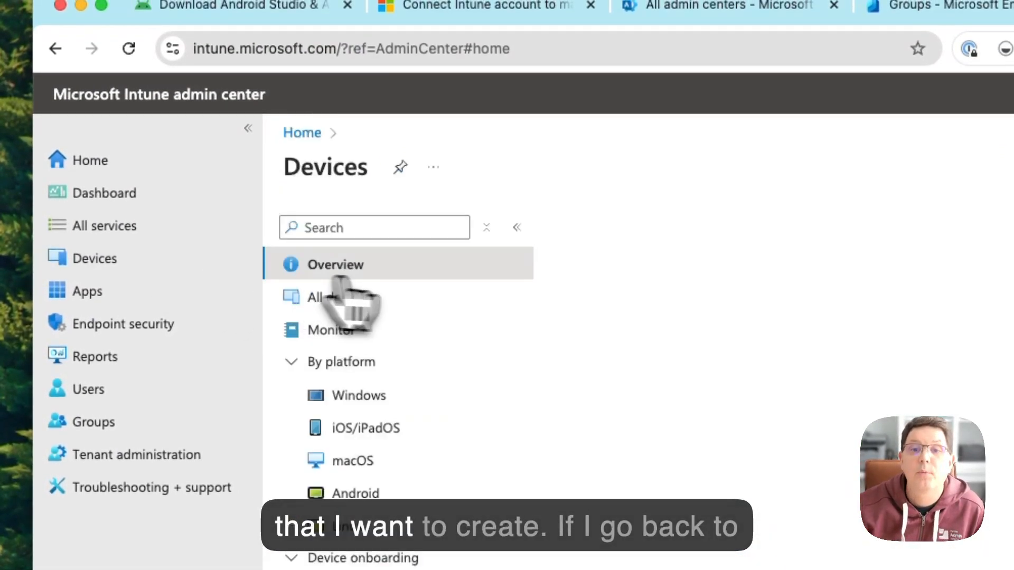
pyautogui.click(364, 494)
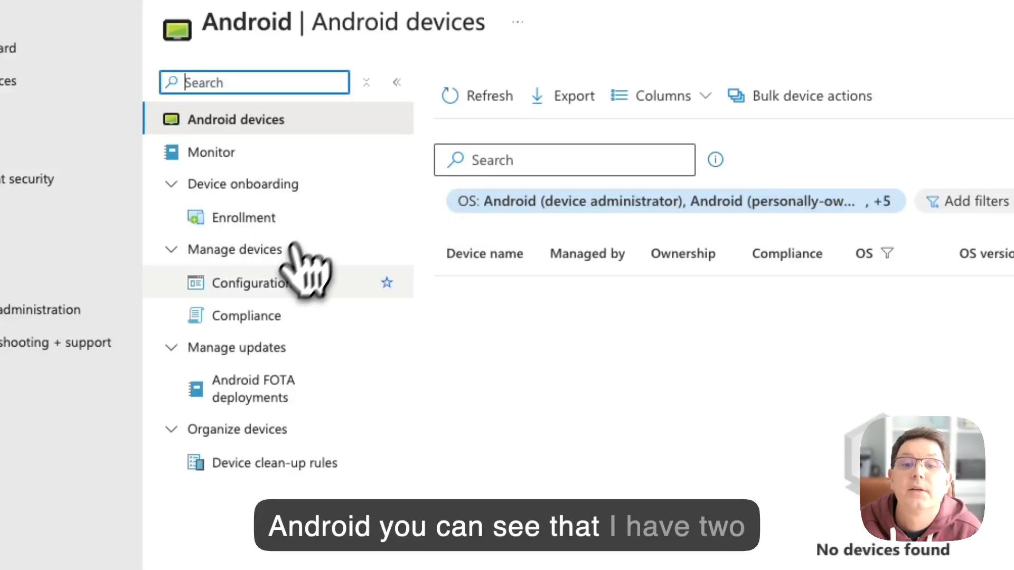
pyautogui.click(298, 284)
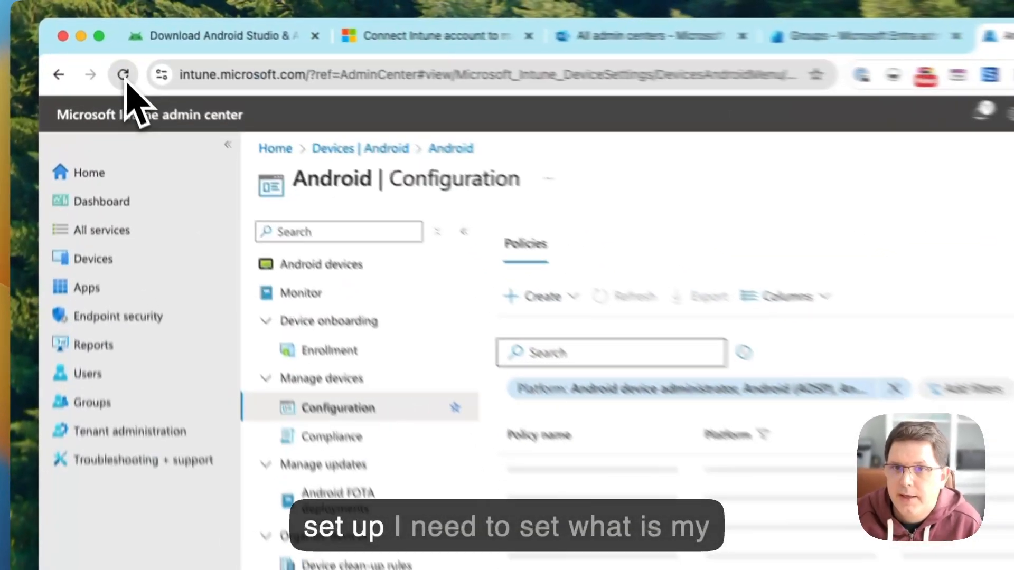
pyautogui.click(103, 38)
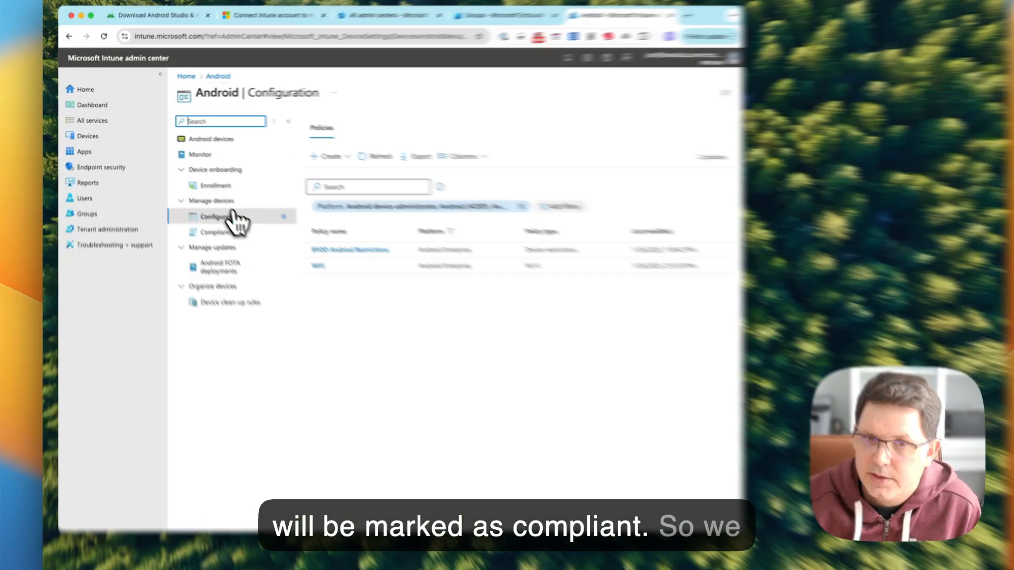
pyautogui.click(231, 227)
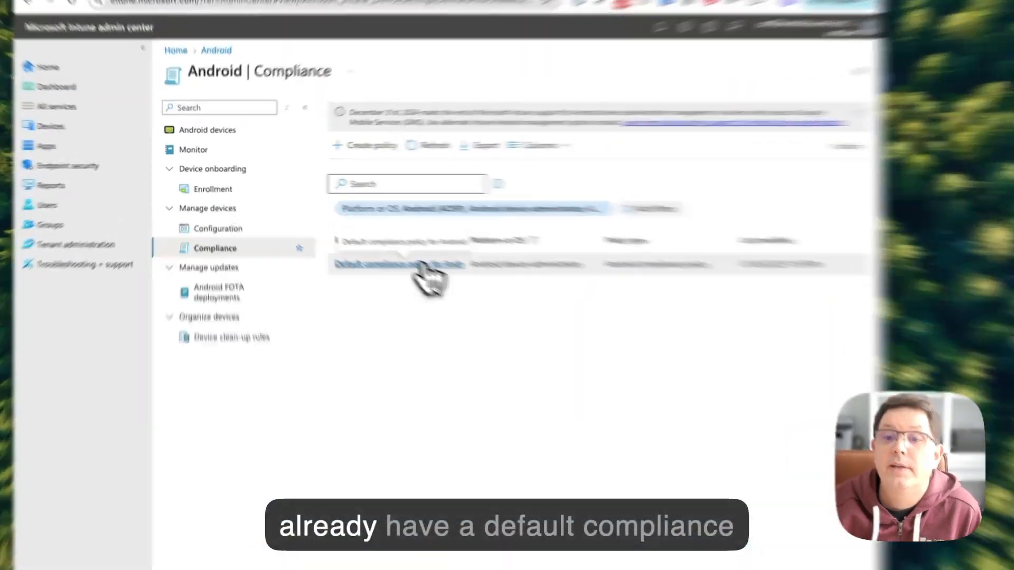
# Step: Edit the default Android compliance policy's settings to require a Low machine risk score
pyautogui.click(371, 238)
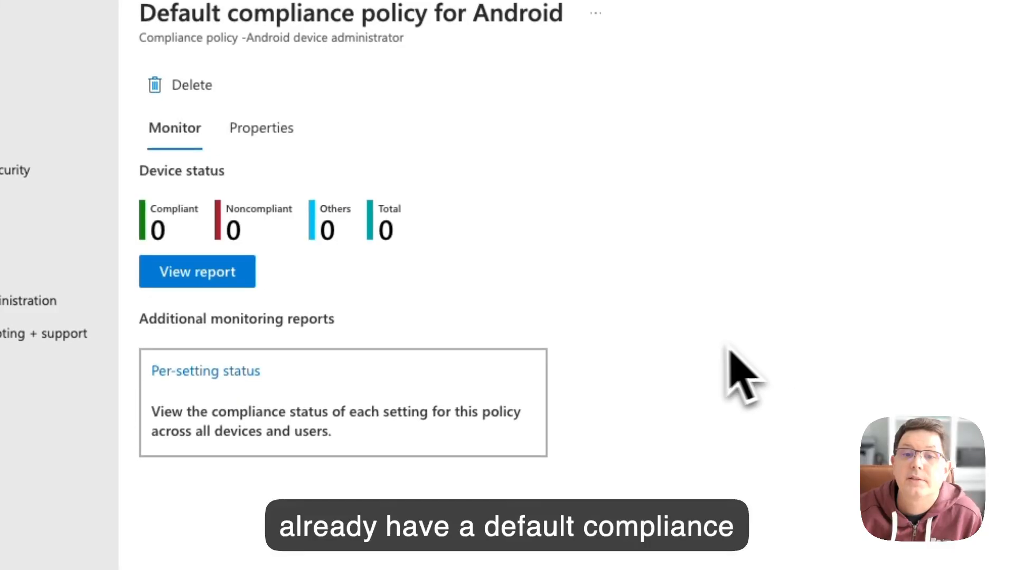
pyautogui.click(264, 129)
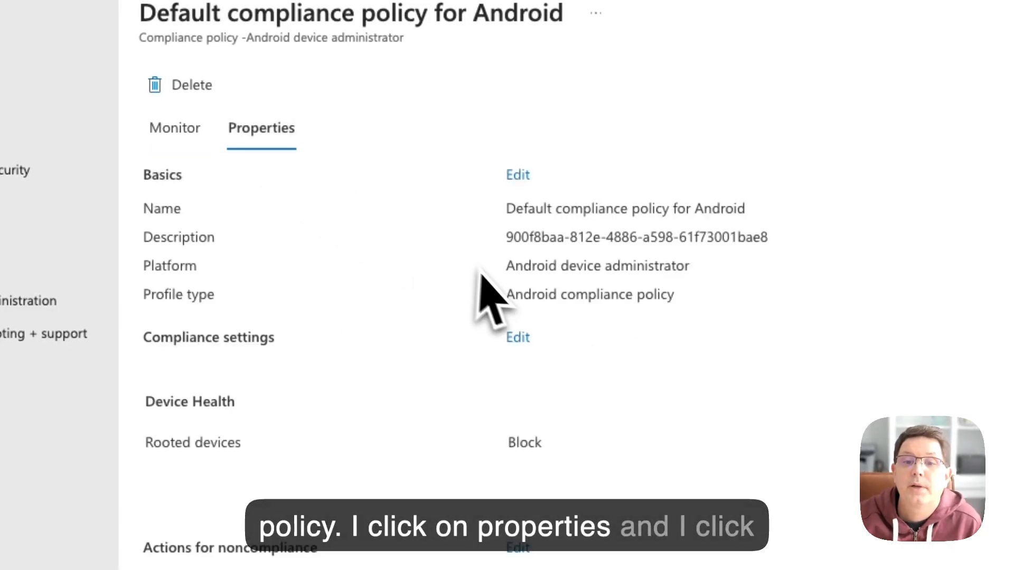
pyautogui.scroll(-1, 376, 480)
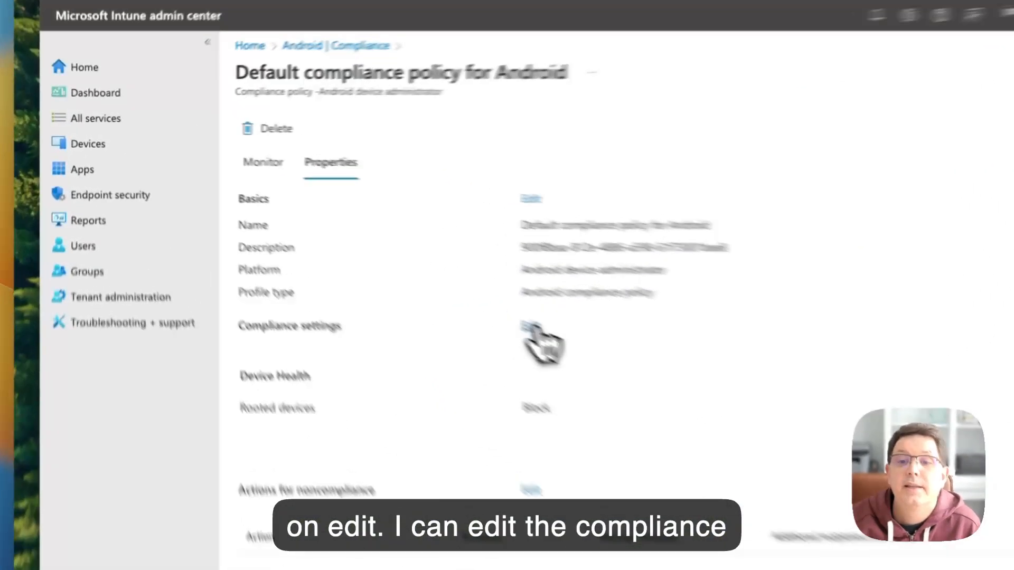
pyautogui.click(346, 240)
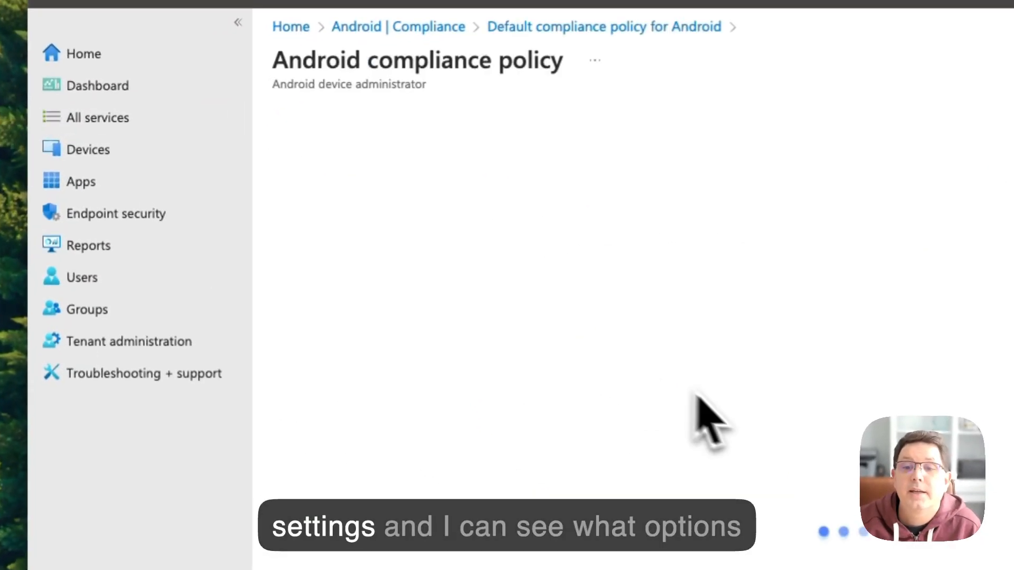
pyautogui.click(410, 197)
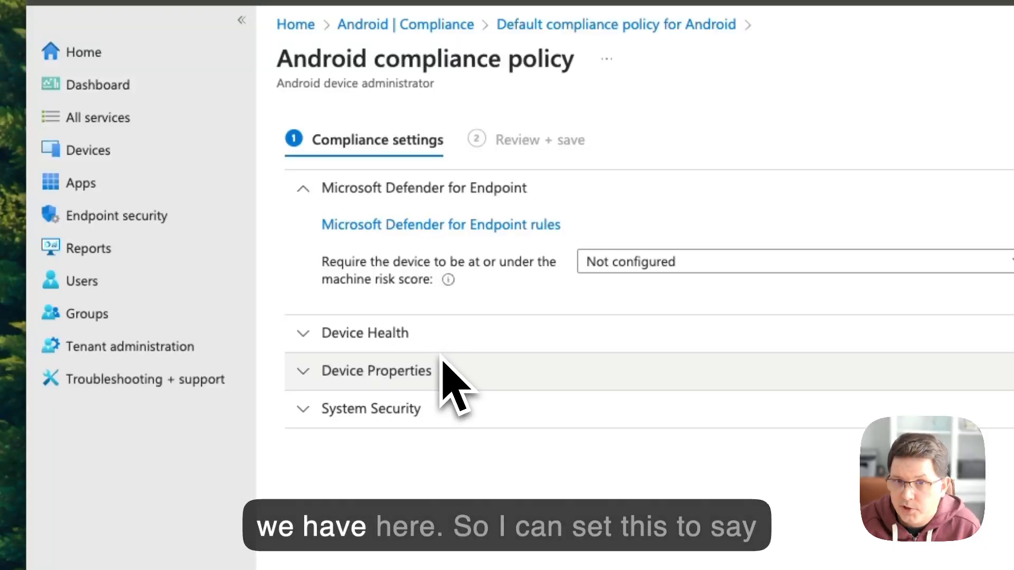
pyautogui.click(677, 269)
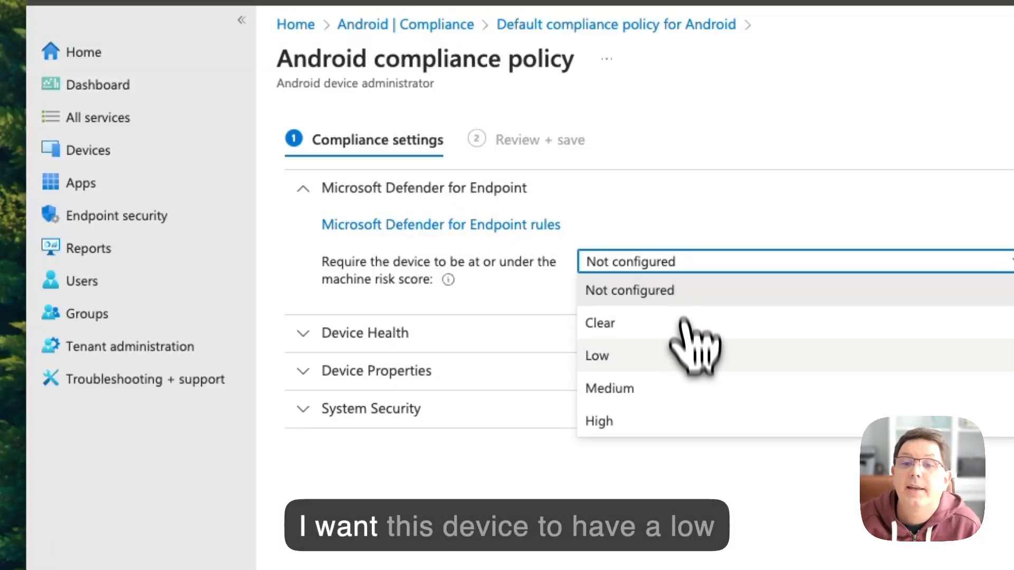
pyautogui.click(676, 361)
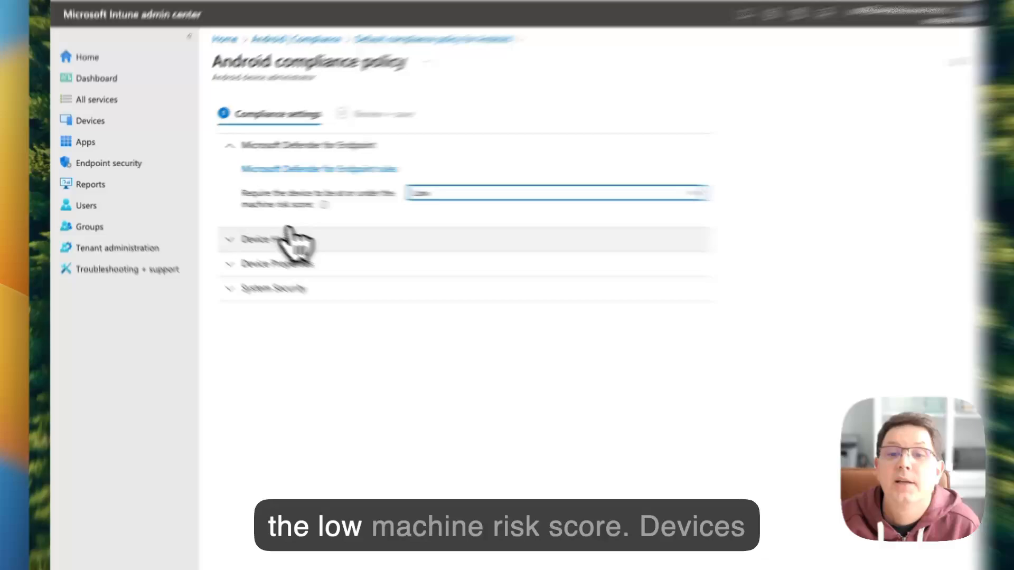
# Step: Require Google Play Services, an up-to-date security provider, and app threat scanning under Device Health
pyautogui.click(230, 218)
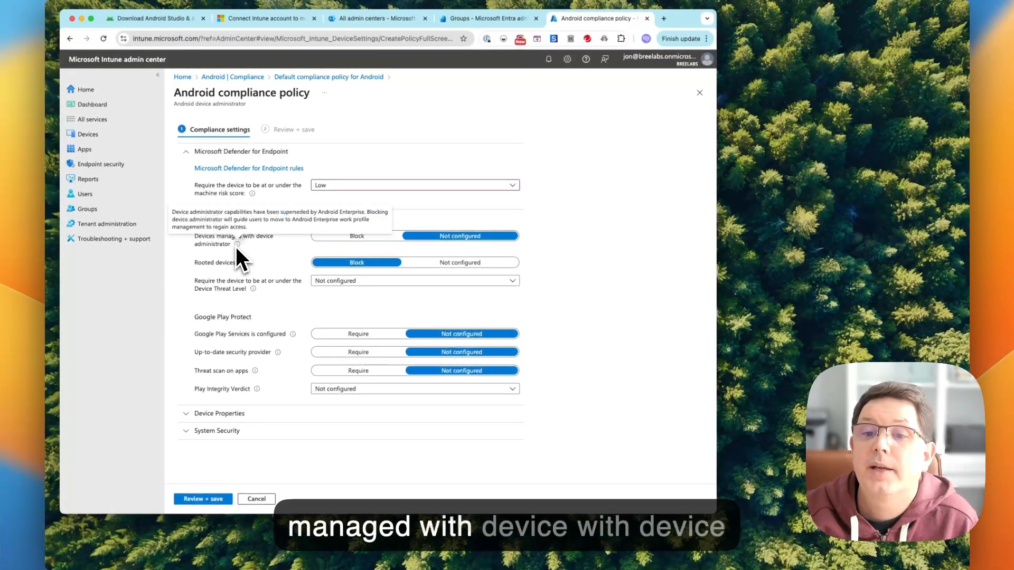
pyautogui.moveTo(240, 249)
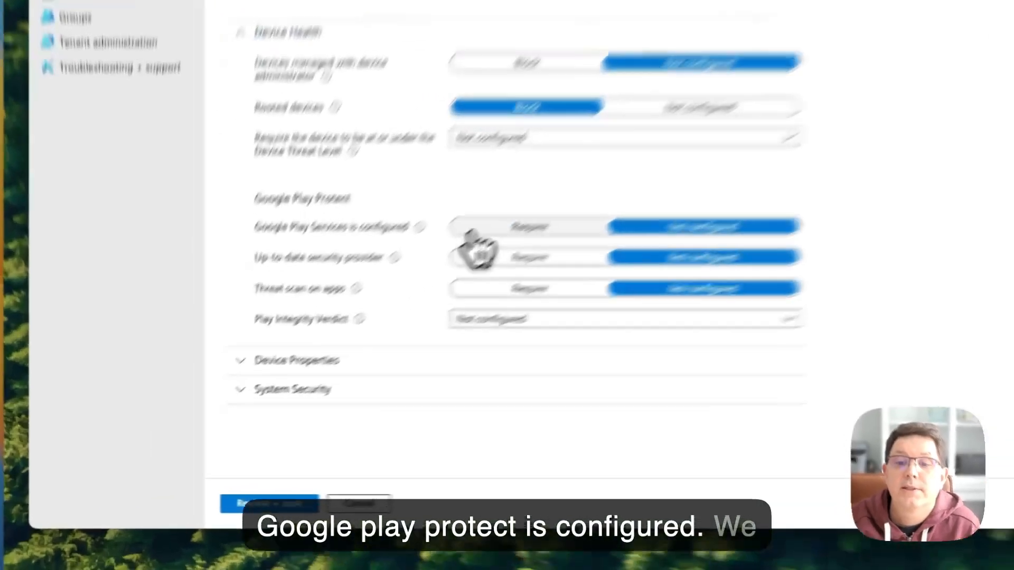
pyautogui.click(343, 335)
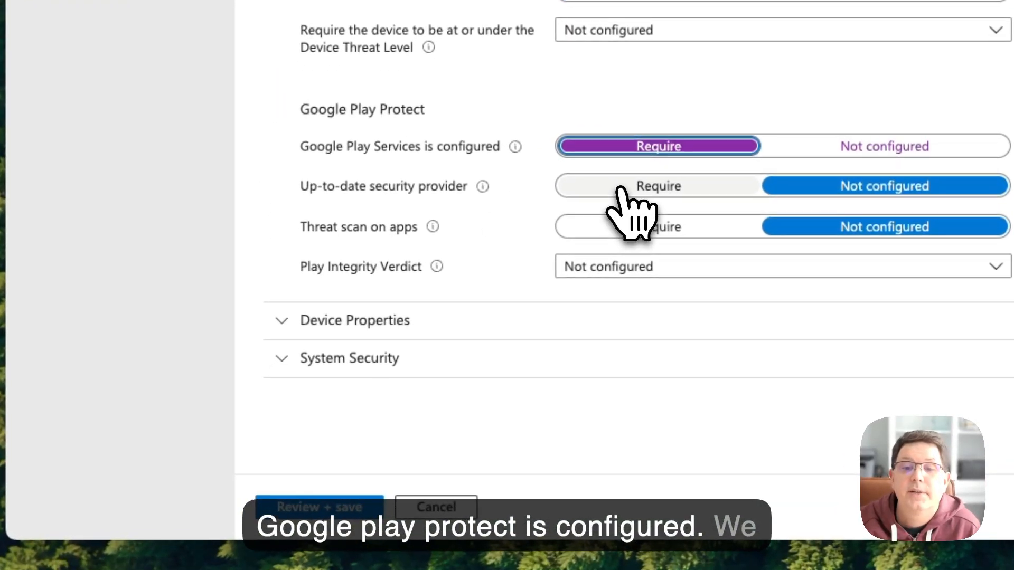
pyautogui.click(623, 191)
pyautogui.click(625, 232)
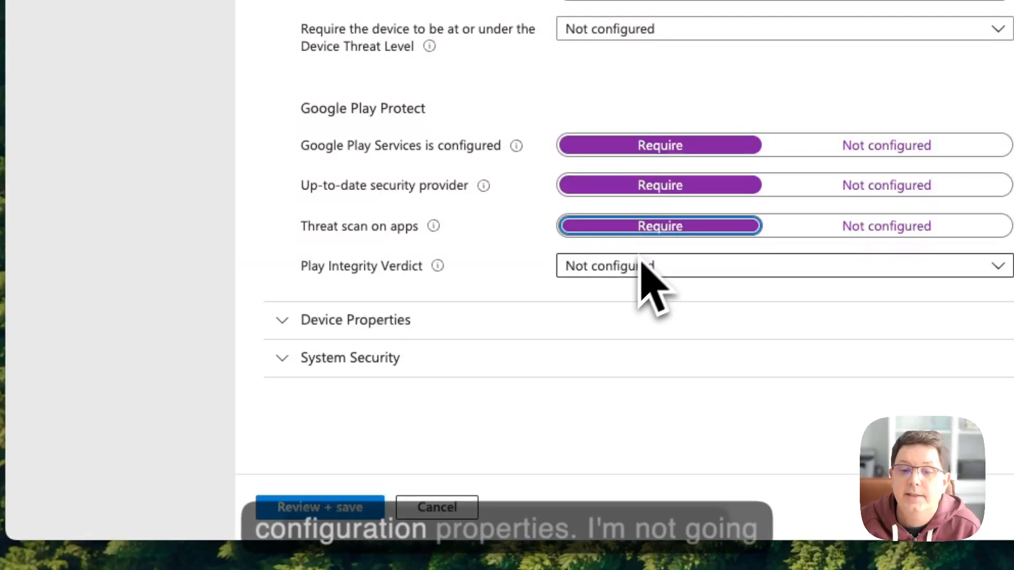
# Step: Block unknown-source apps, require Company Portal runtime integrity, and require a password to unlock
pyautogui.click(438, 325)
pyautogui.scroll(-2, 491, 233)
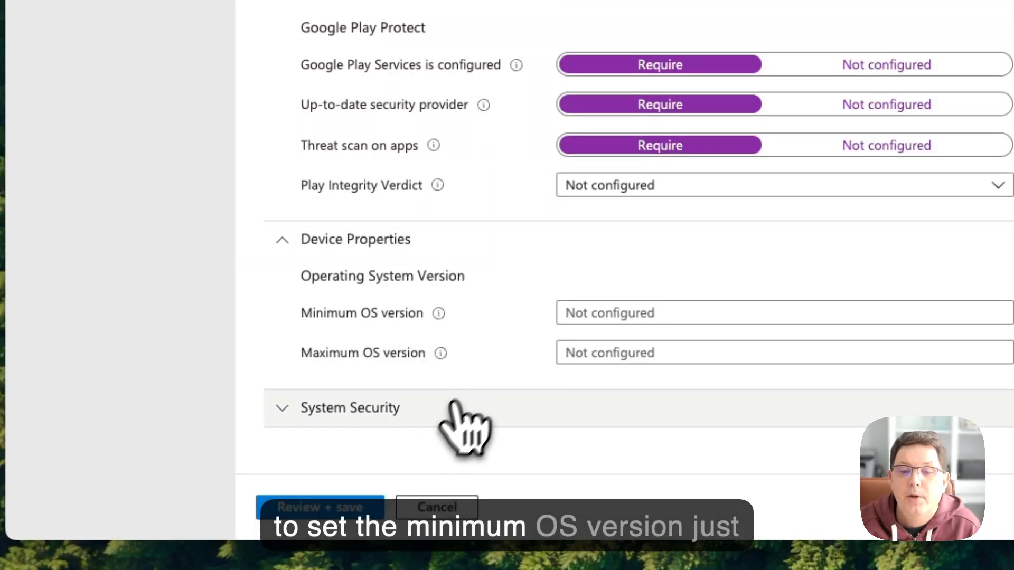
pyautogui.scroll(-5, 468, 316)
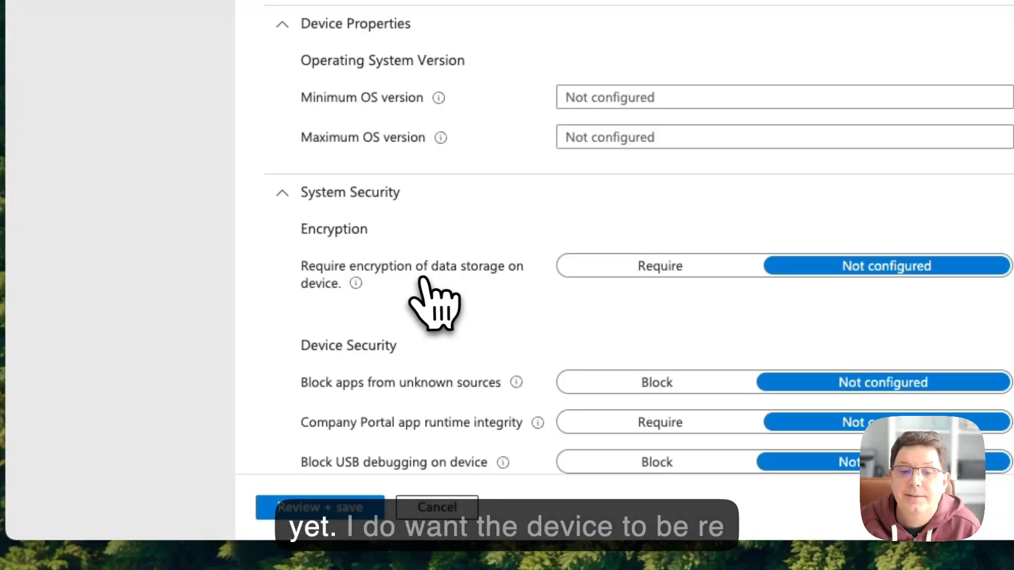
pyautogui.scroll(-4, 430, 301)
pyautogui.scroll(-1, 474, 271)
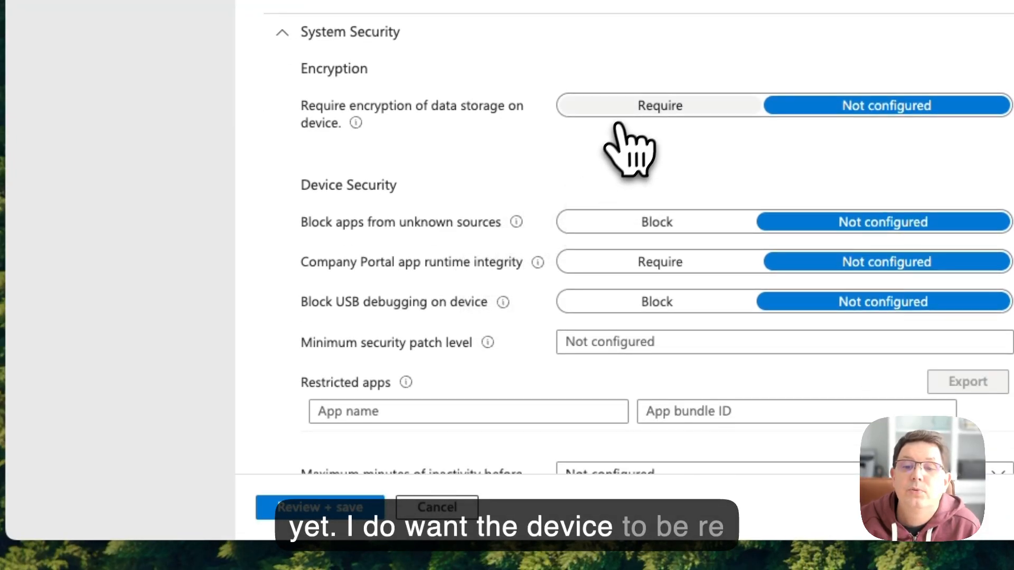
pyautogui.scroll(-2, 523, 174)
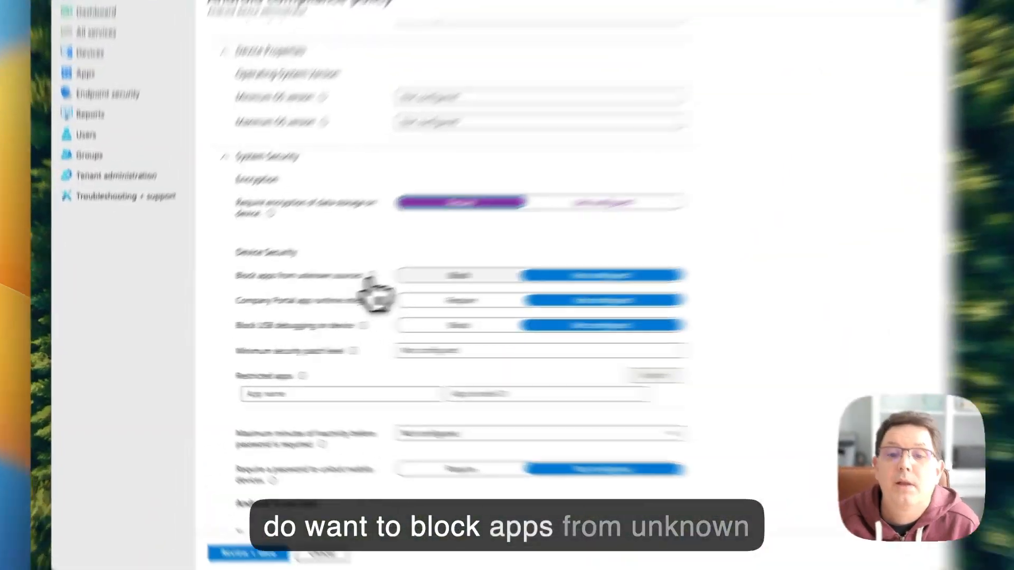
pyautogui.click(341, 298)
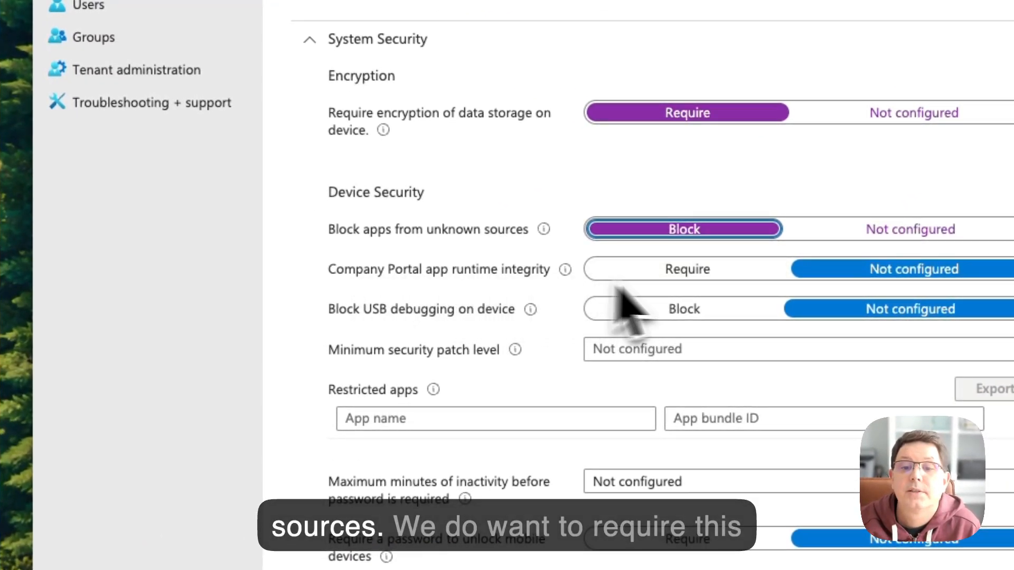
pyautogui.click(681, 276)
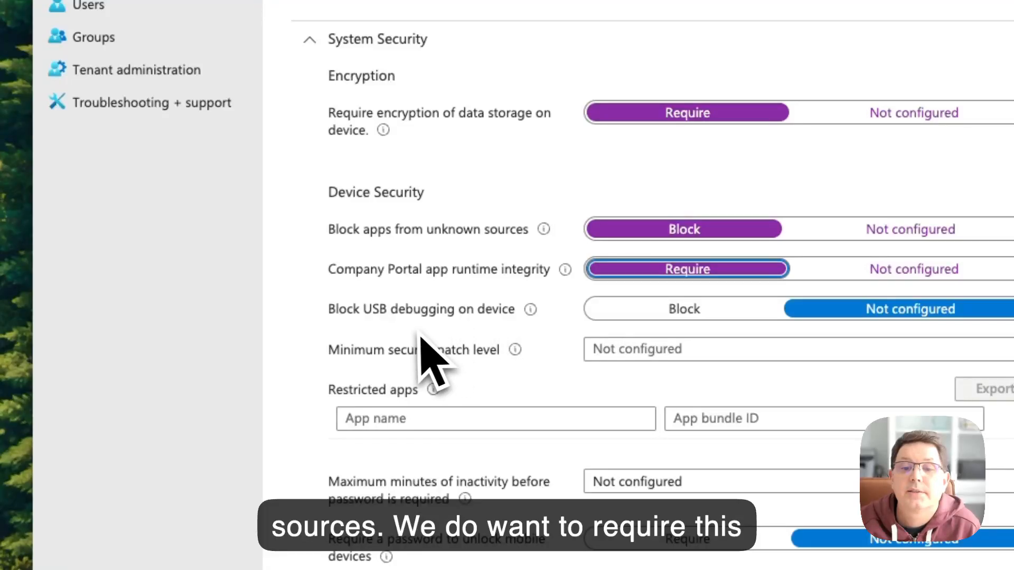
pyautogui.scroll(-3, 475, 353)
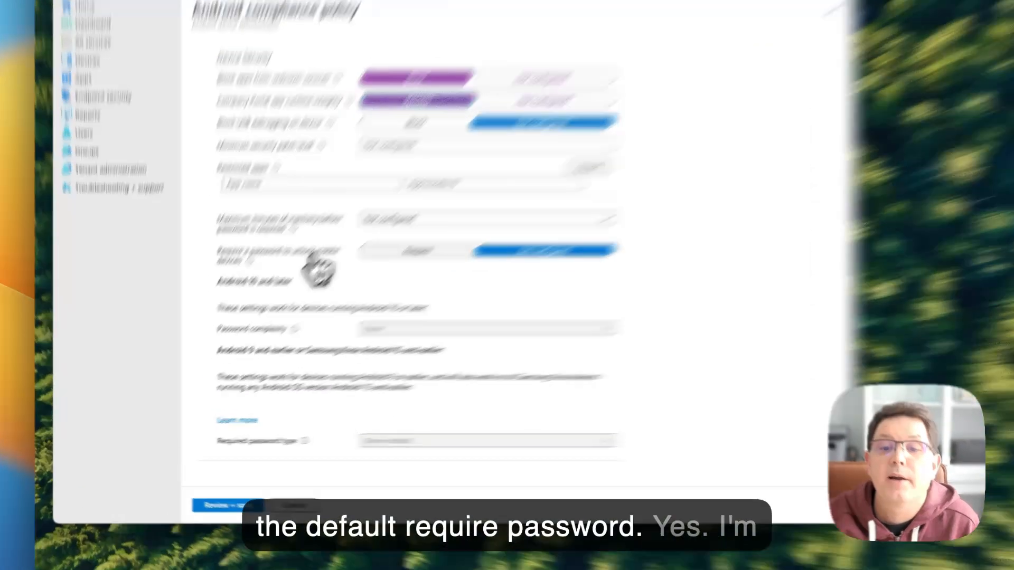
pyautogui.click(416, 250)
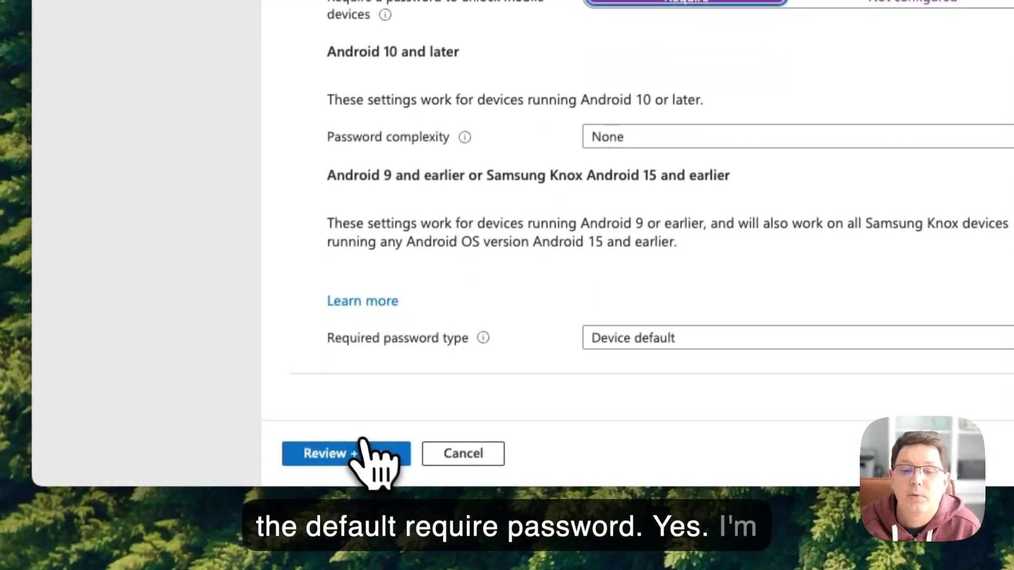
# Step: Review and save the compliance policy changes, then go back to the Android Compliance list
pyautogui.click(222, 506)
pyautogui.click(359, 447)
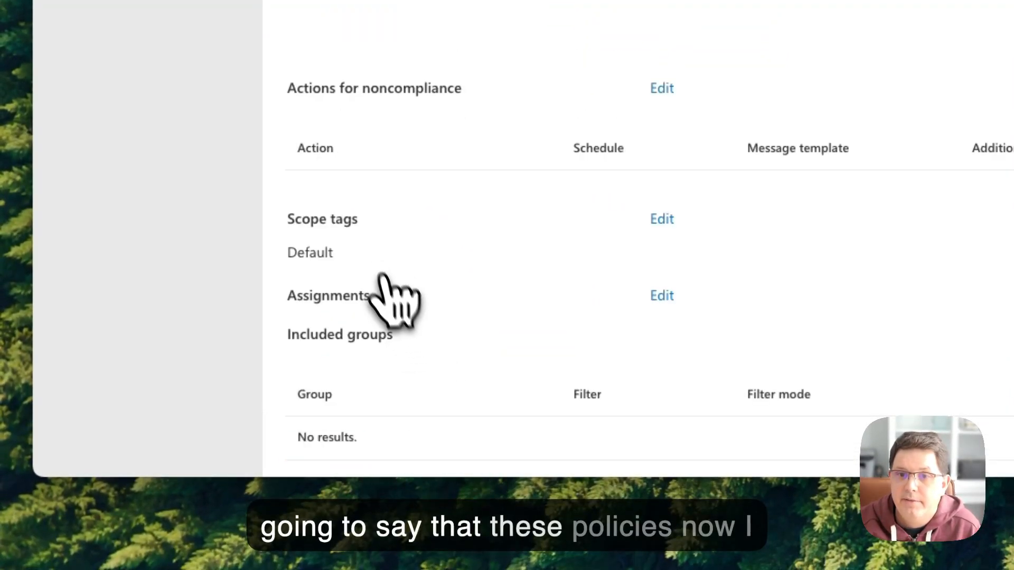
pyautogui.scroll(10, 386, 227)
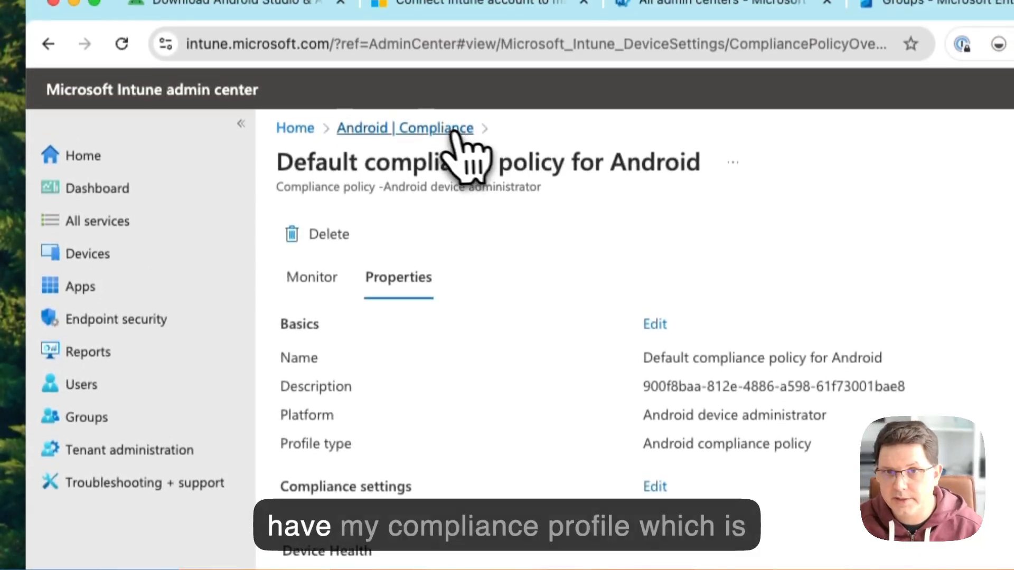
pyautogui.click(443, 140)
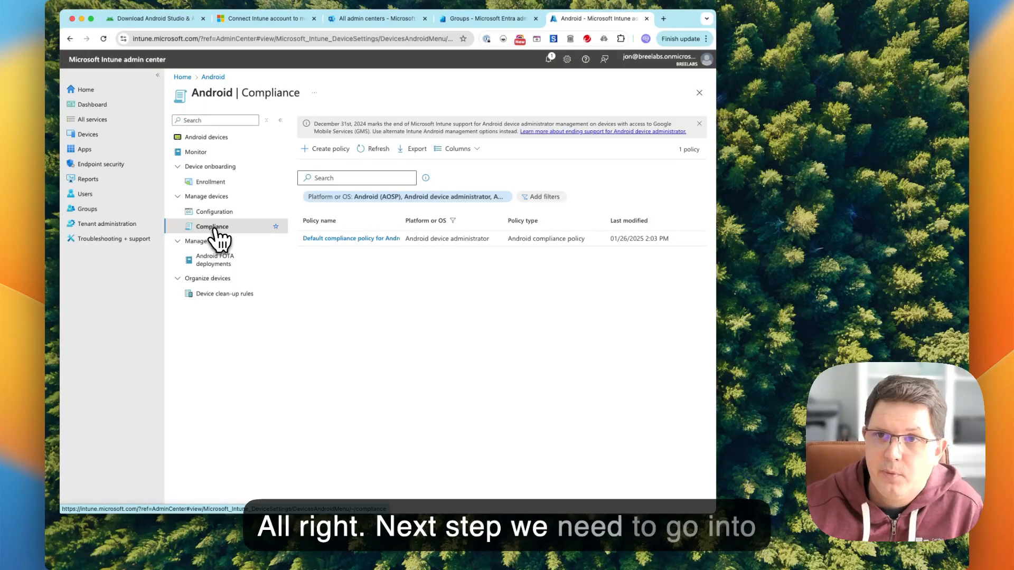
# Step: In the Entra tab, search 'conditional access' and open Microsoft Entra Conditional Access
pyautogui.click(489, 27)
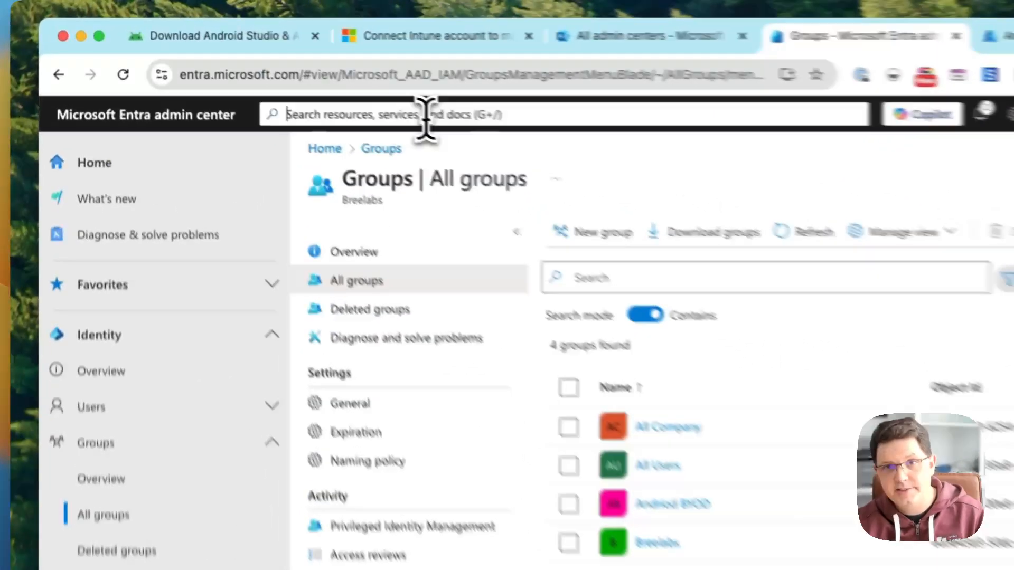
pyautogui.click(263, 59)
pyautogui.write('cond')
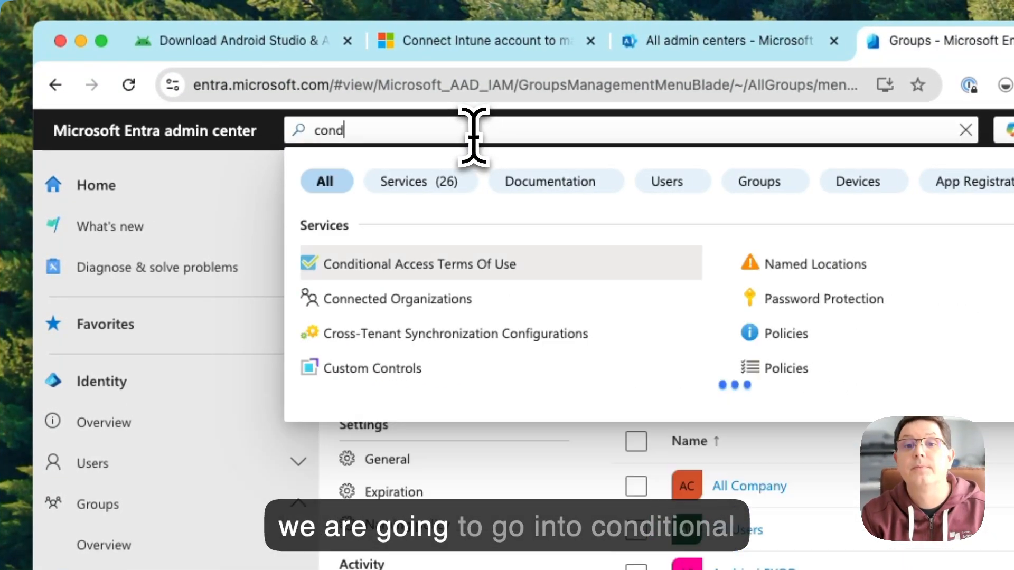
pyautogui.write('ition')
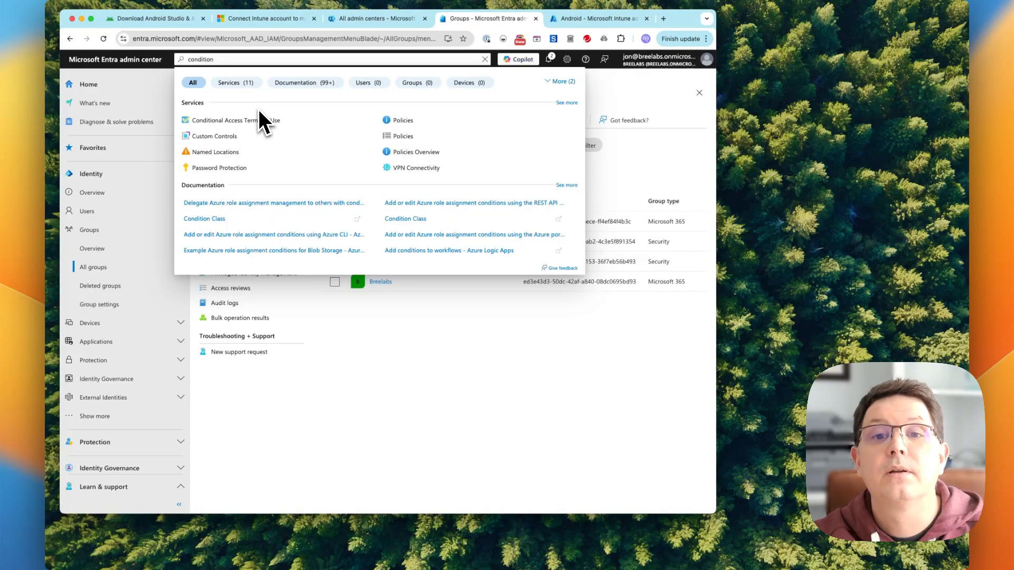
pyautogui.write('al')
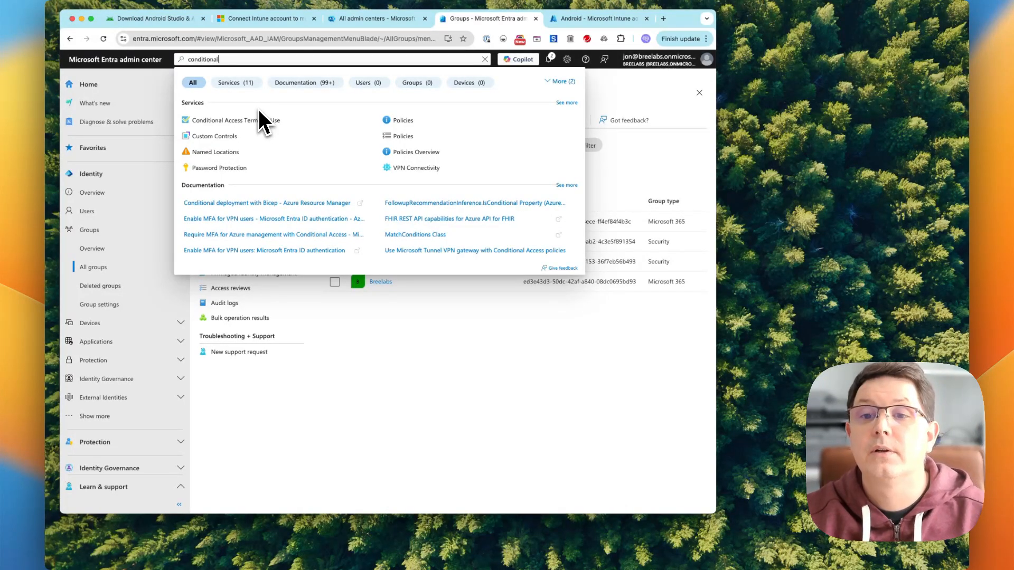
pyautogui.write(' acces')
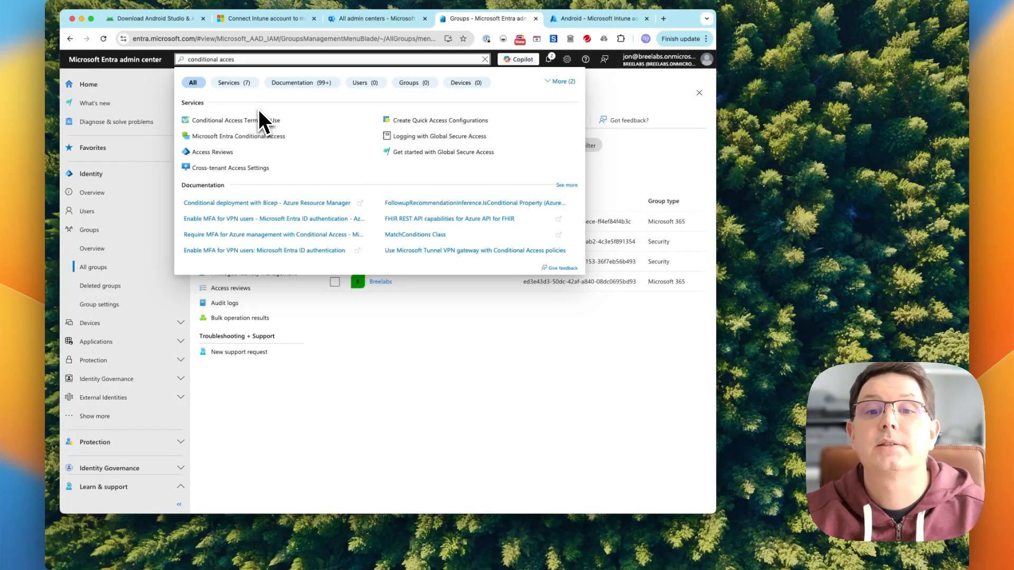
pyautogui.click(259, 140)
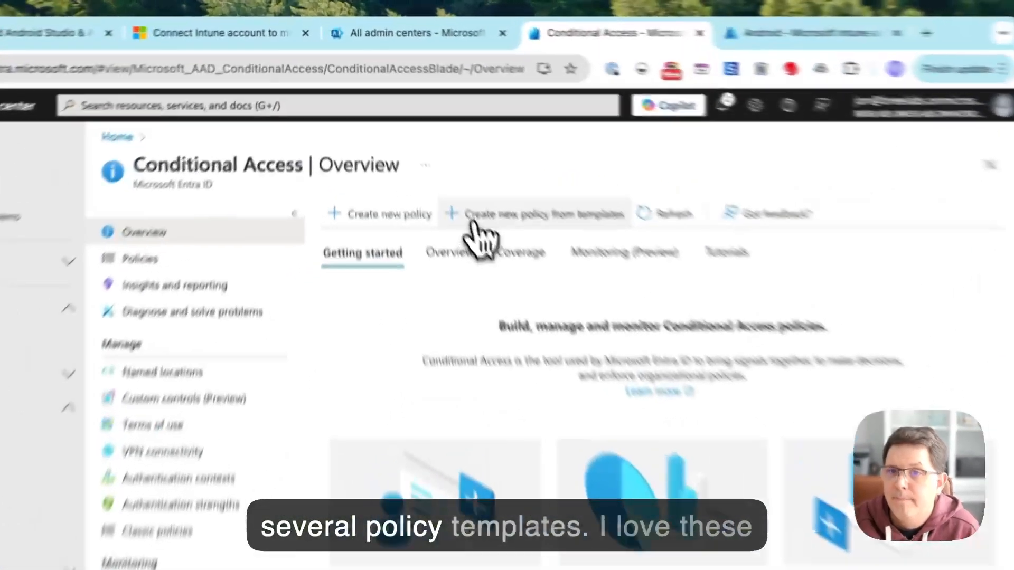
# Step: Create the 'Require multifactor authentication for admins' policy from its template in Report-only mode
pyautogui.click(410, 125)
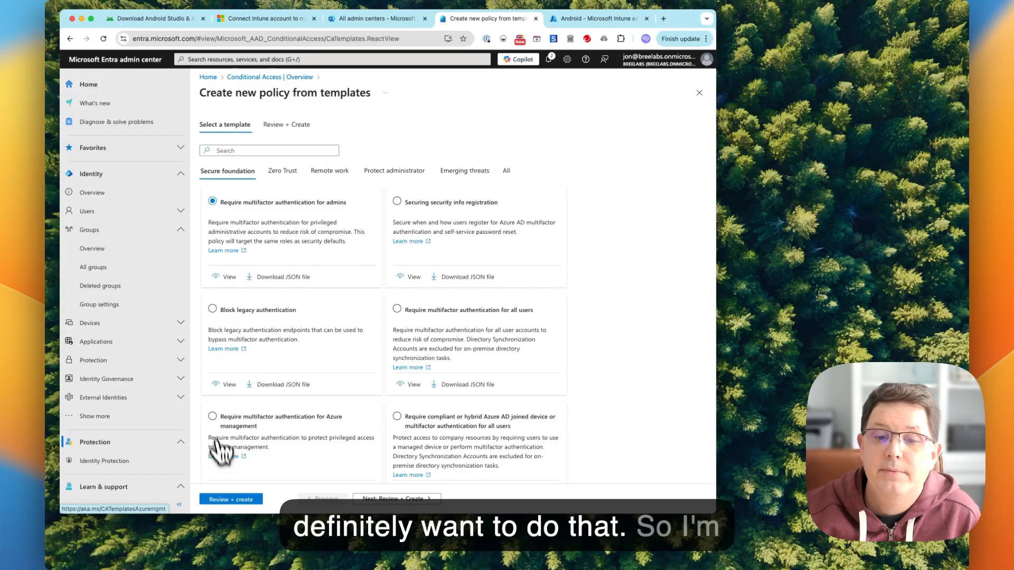
pyautogui.click(239, 501)
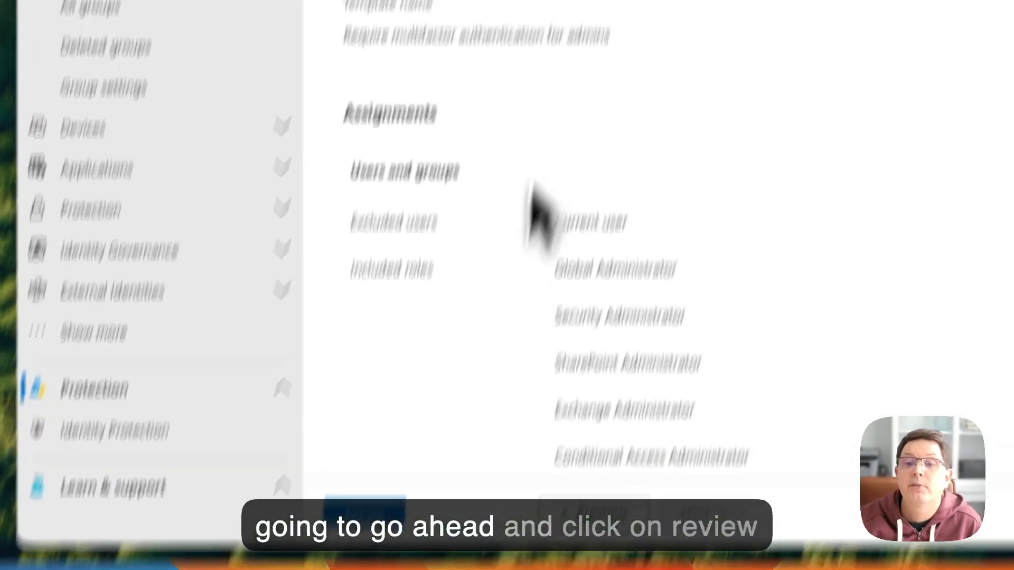
pyautogui.scroll(-5, 575, 137)
pyautogui.scroll(5, 578, 135)
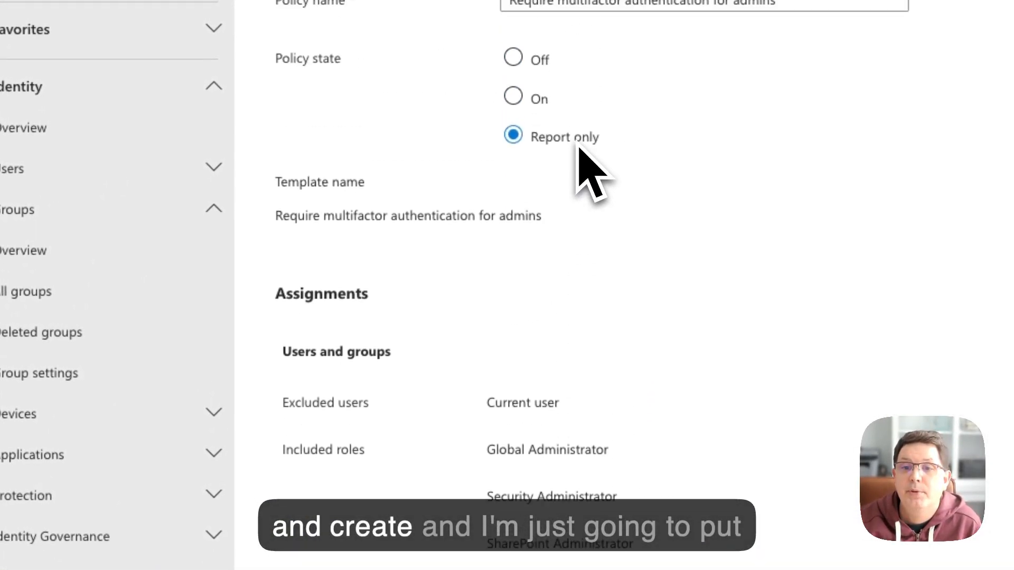
pyautogui.scroll(-10, 525, 306)
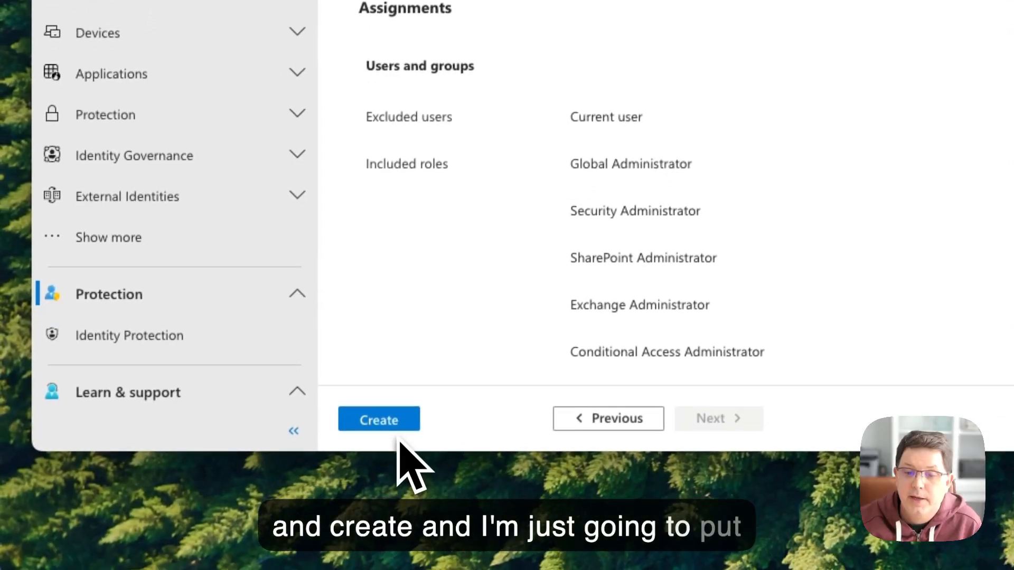
pyautogui.click(405, 421)
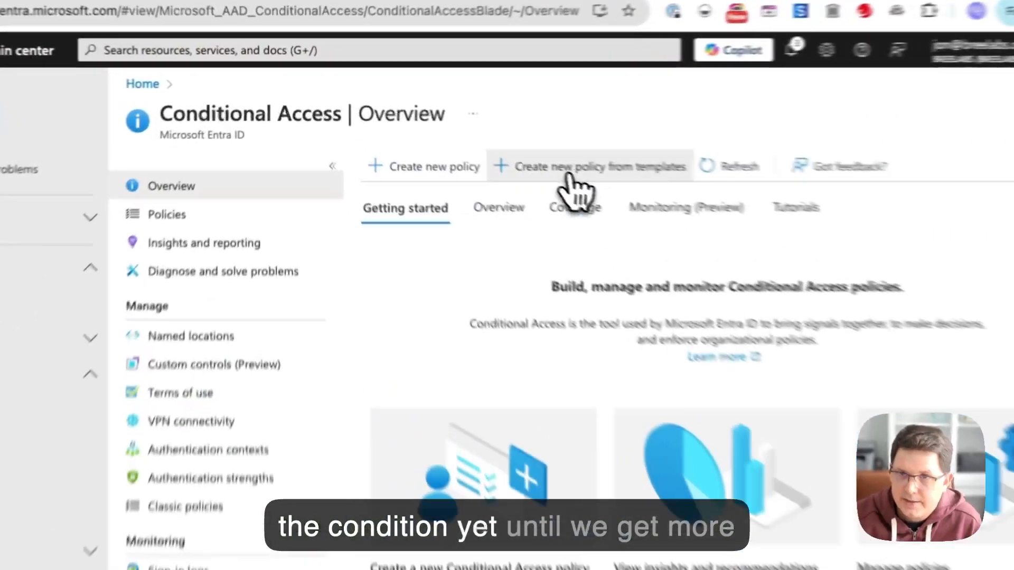
# Step: Pick the 'Require multifactor authentication for all users' template and create it as Report-only
pyautogui.click(425, 121)
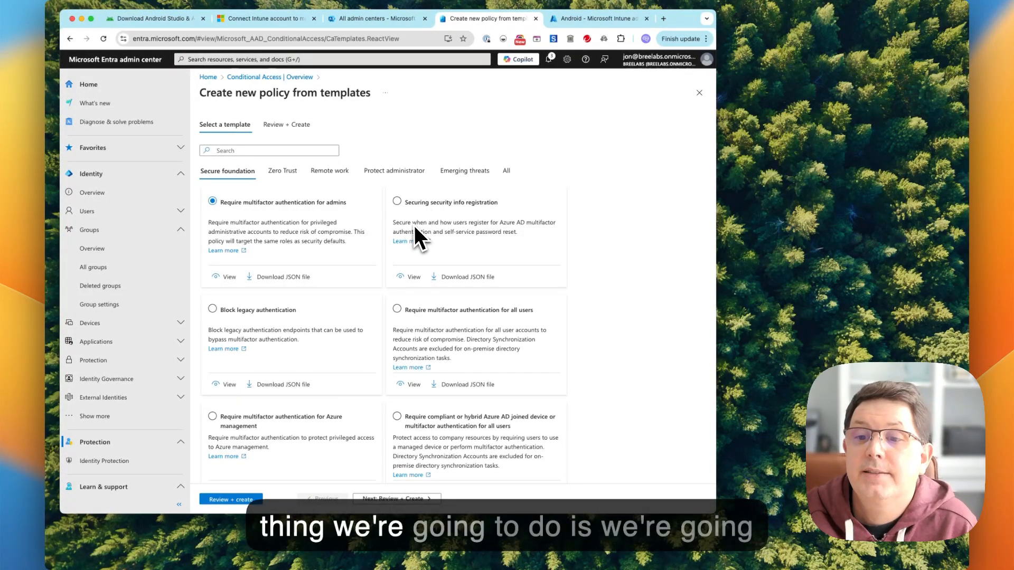
pyautogui.scroll(-1, 413, 225)
pyautogui.click(441, 278)
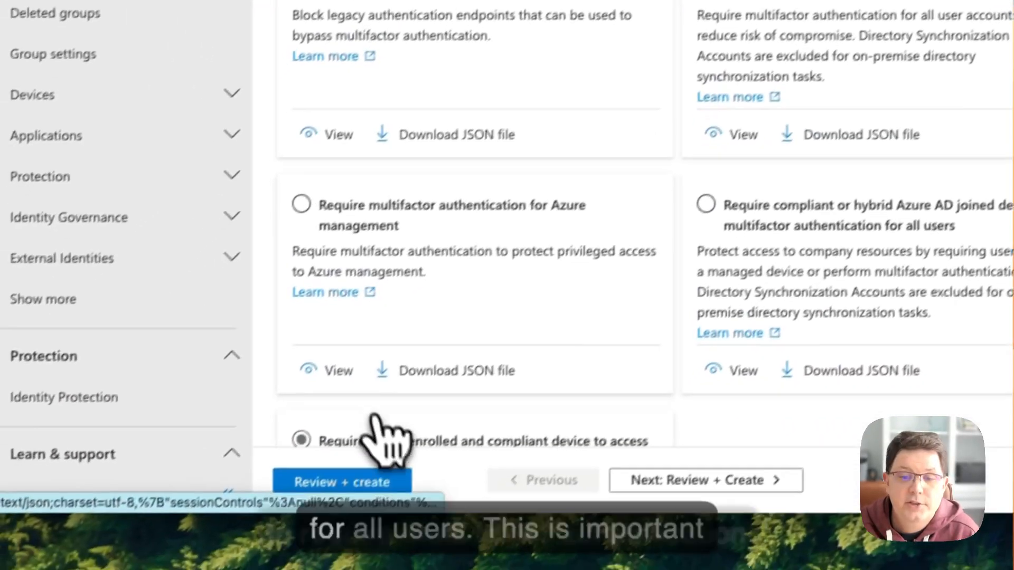
pyautogui.click(369, 480)
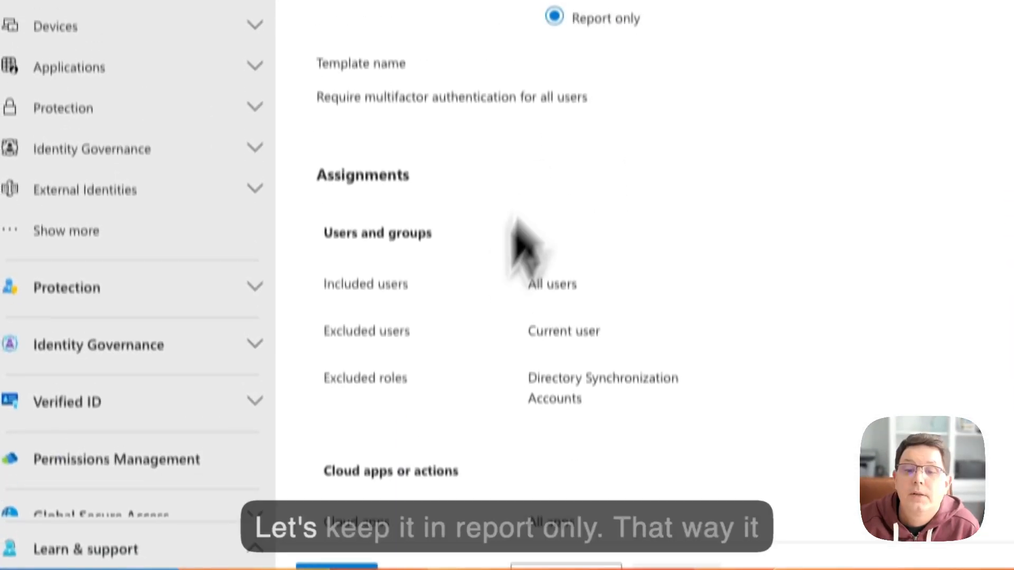
pyautogui.click(376, 442)
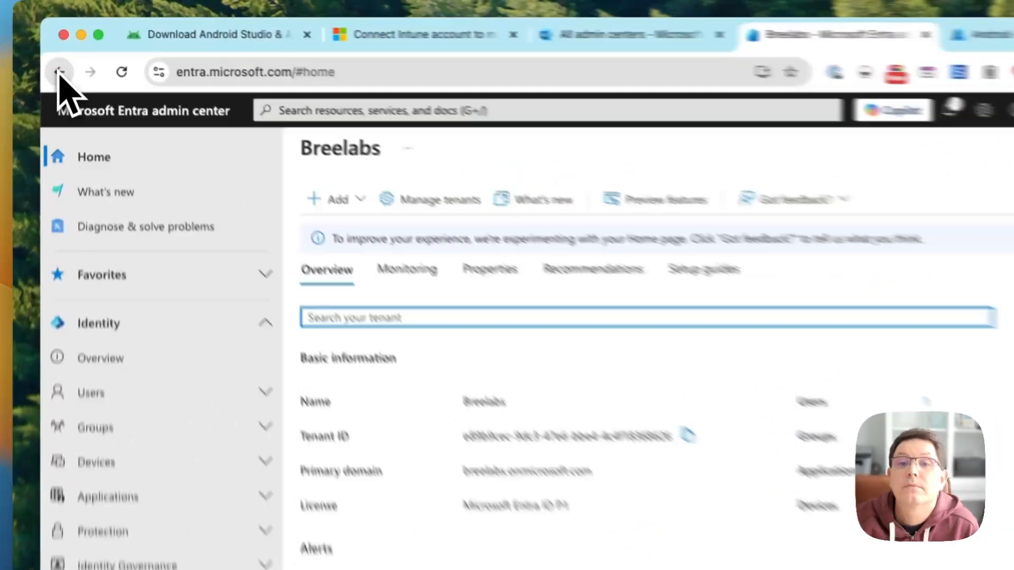
# Step: Go back to the templates and pick 'Require MDM-enrolled and compliant device to access cloud apps for all users'
pyautogui.click(69, 38)
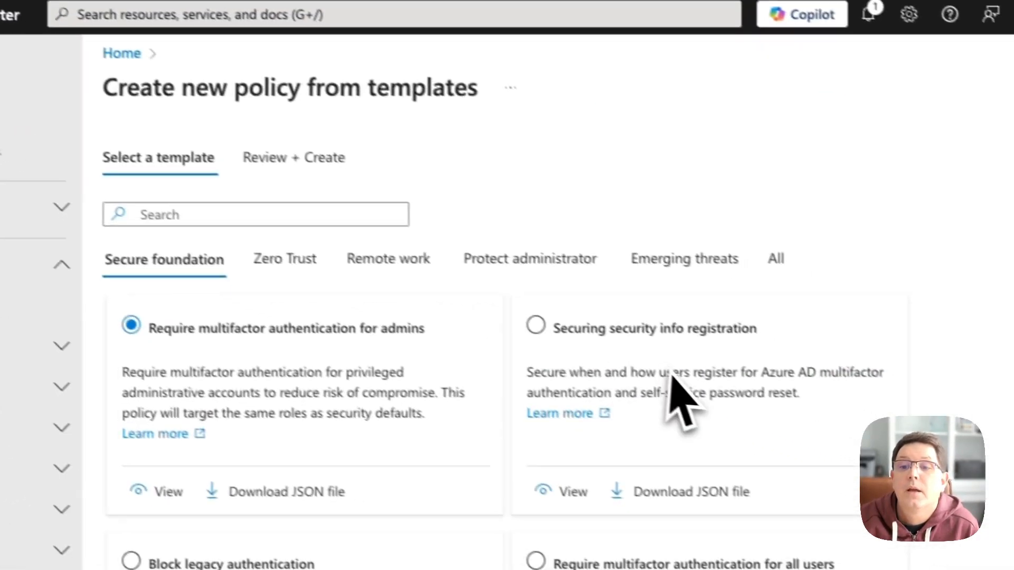
pyautogui.scroll(-2, 672, 376)
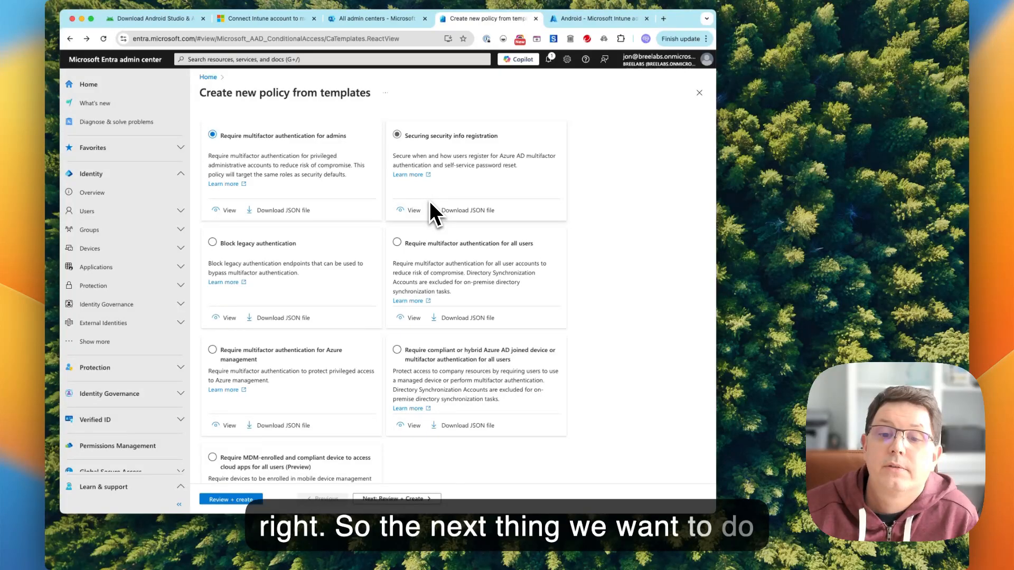
pyautogui.scroll(-3, 429, 200)
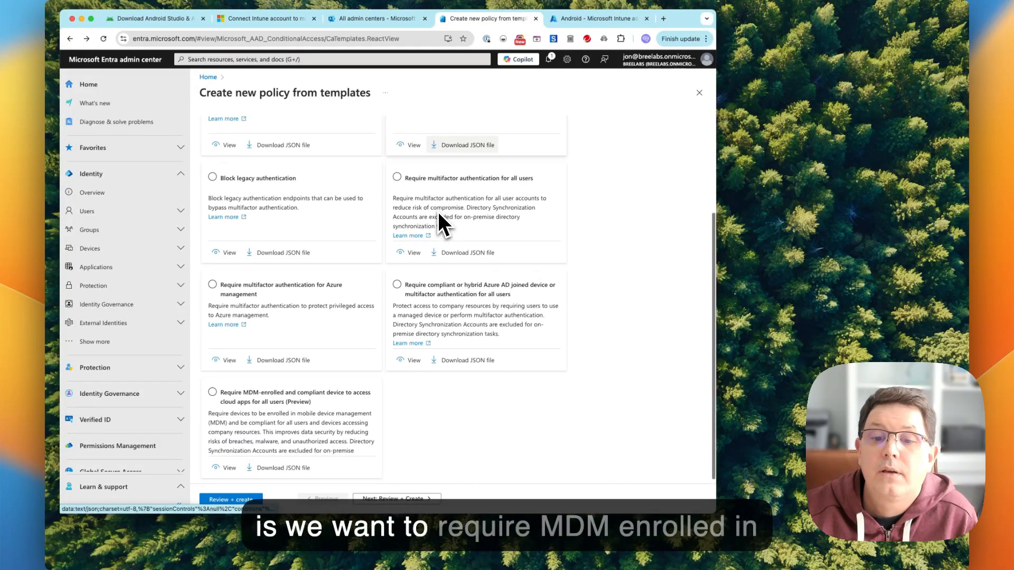
pyautogui.click(505, 284)
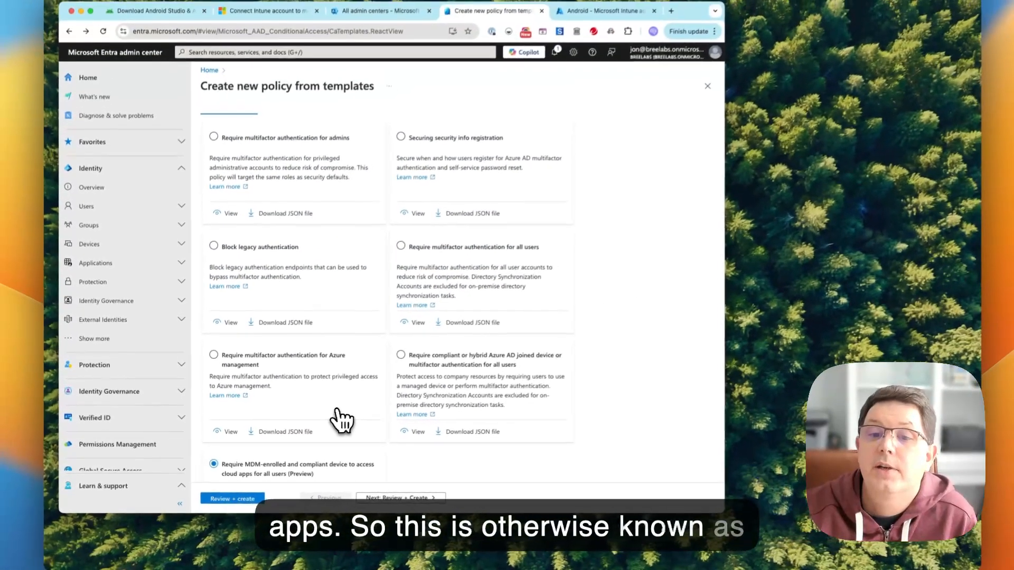
pyautogui.scroll(3, 342, 420)
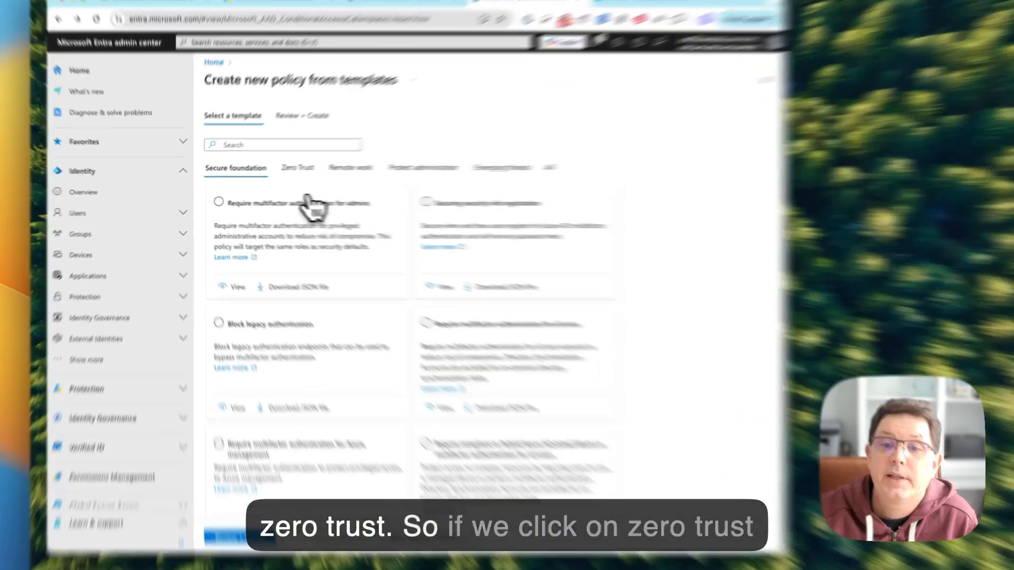
# Step: Browse the Zero Trust templates, trying the MFA, security info registration and legacy authentication cards
pyautogui.click(282, 170)
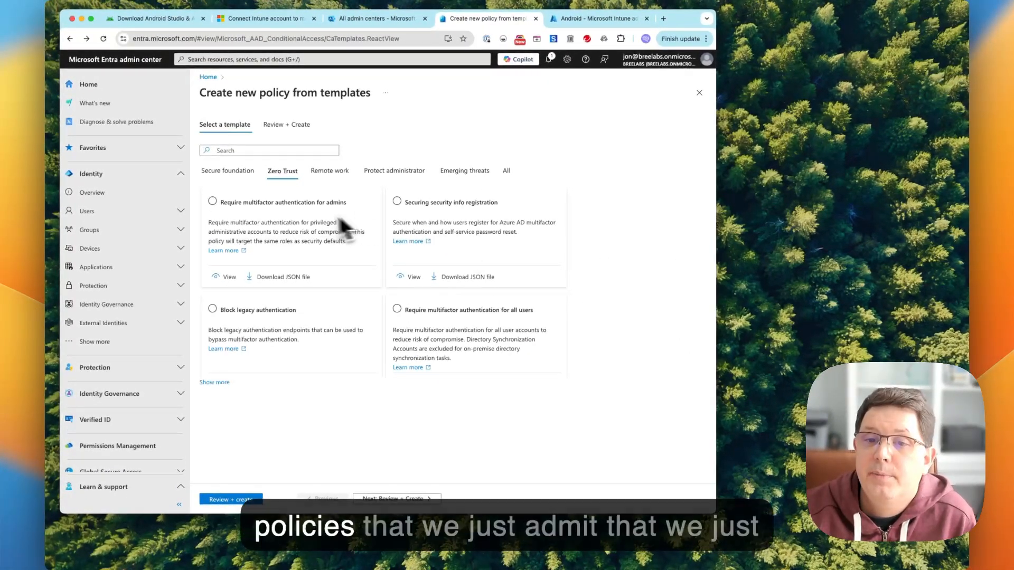
pyautogui.click(291, 206)
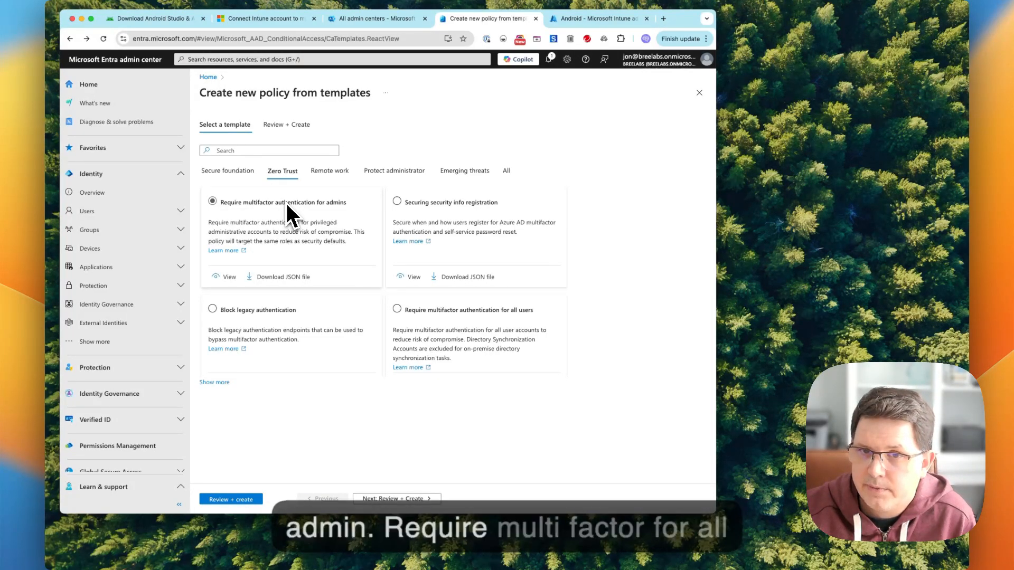
pyautogui.click(450, 310)
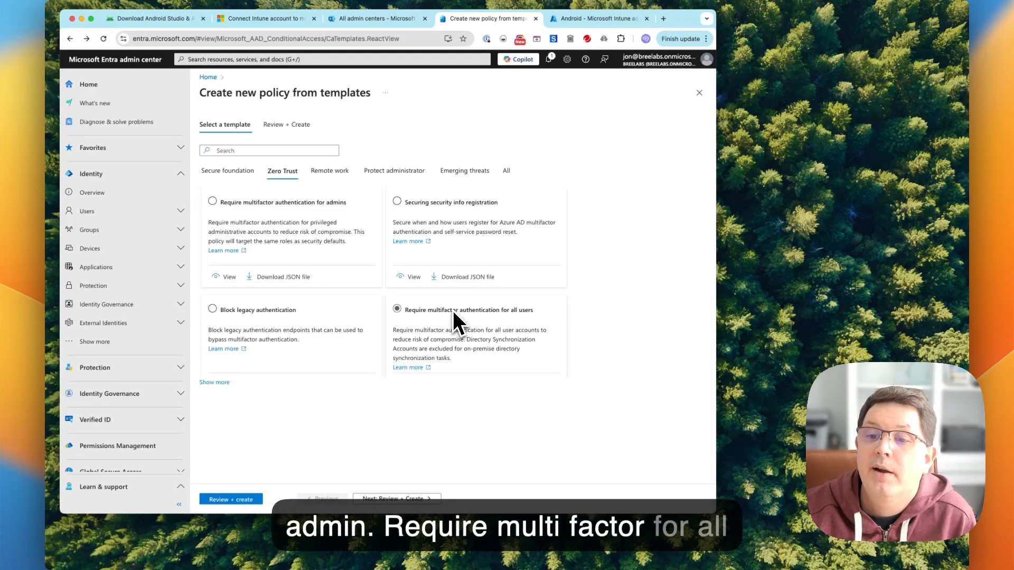
pyautogui.click(469, 311)
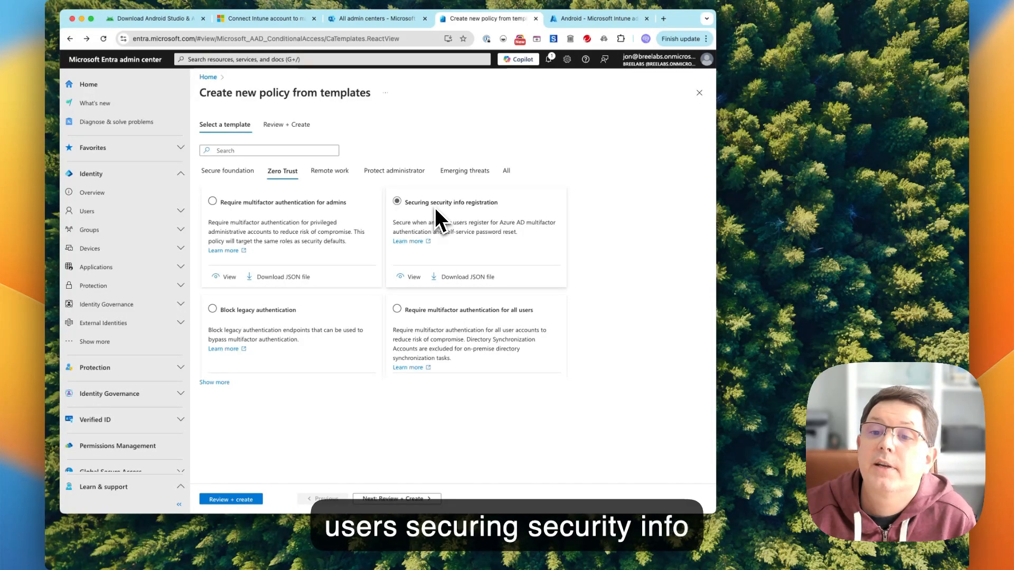
pyautogui.click(462, 207)
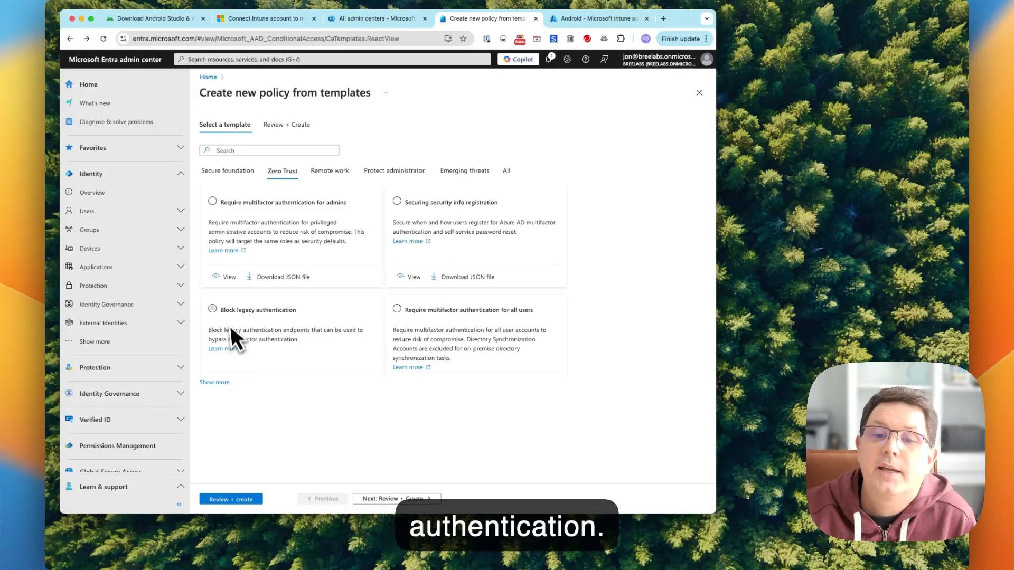
pyautogui.click(281, 316)
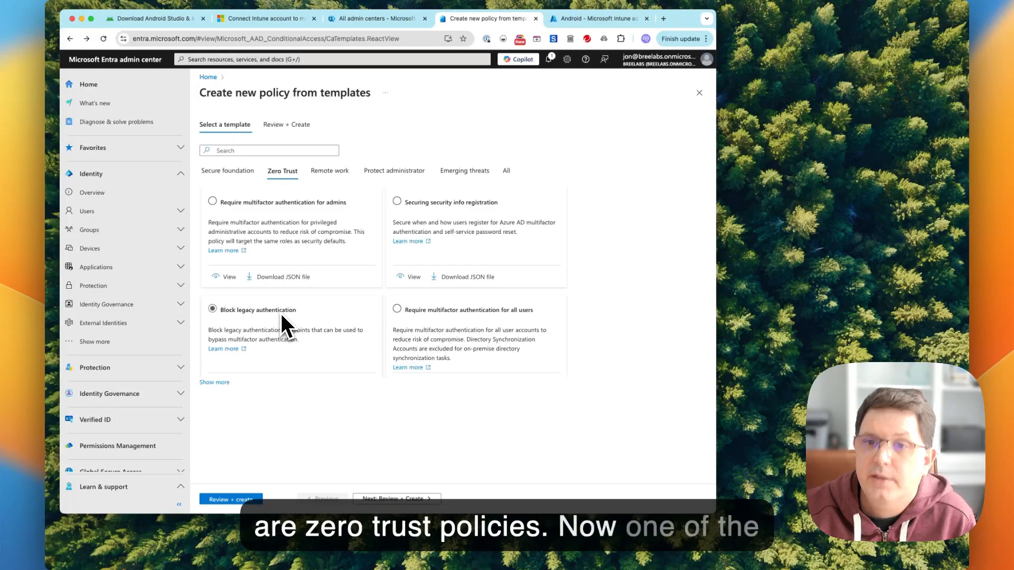
pyautogui.click(288, 319)
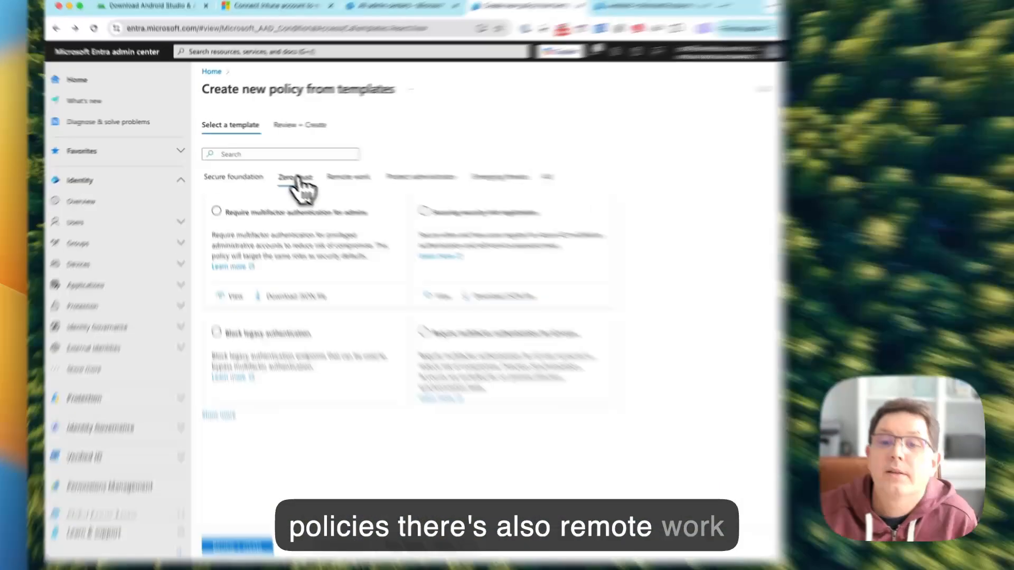
# Step: Browse the Remote work, Protect administrator and Emerging threats templates, then return to Secure foundation
pyautogui.click(324, 171)
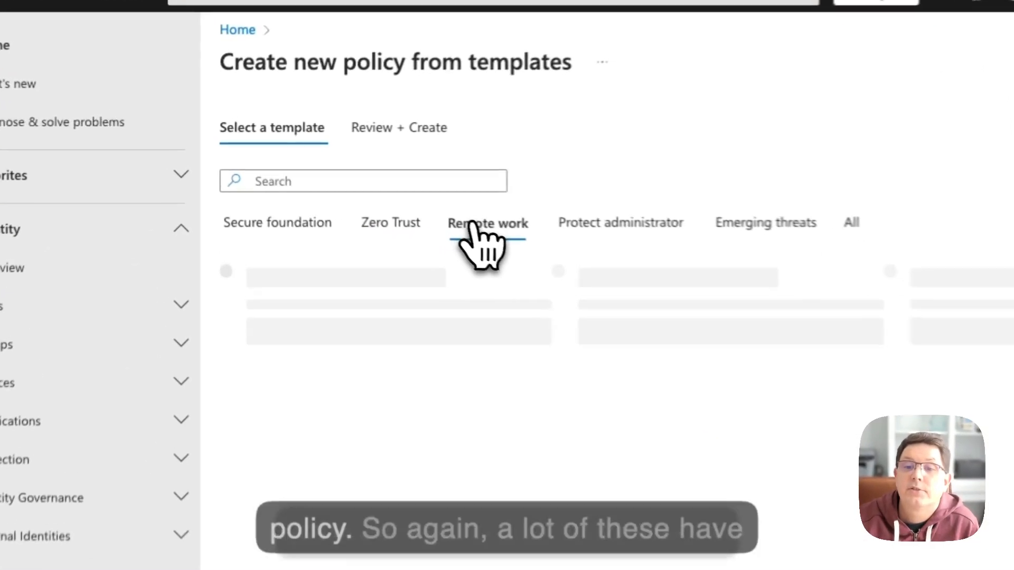
pyautogui.scroll(-2, 525, 389)
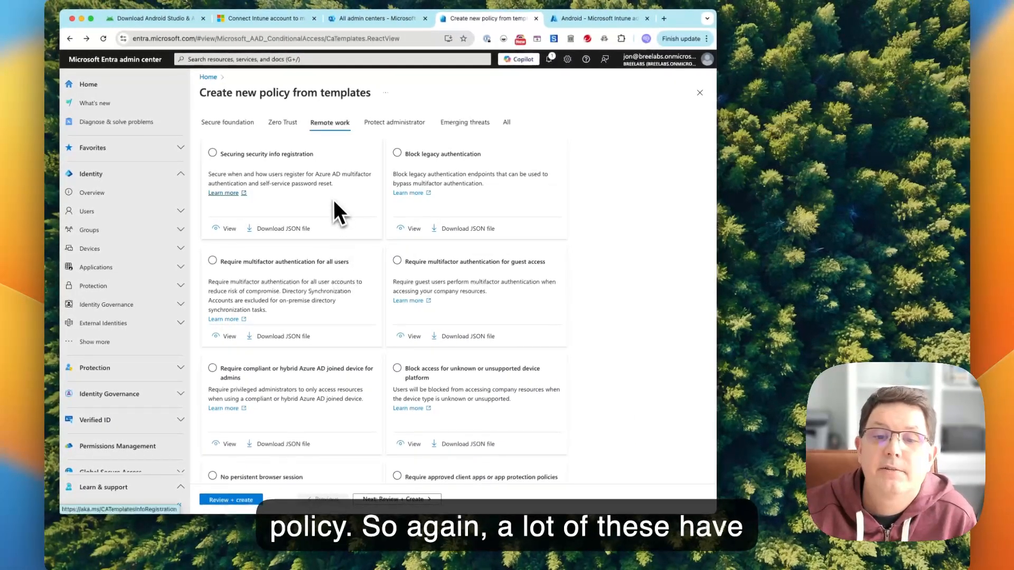
pyautogui.scroll(-2, 338, 206)
pyautogui.scroll(-3, 362, 212)
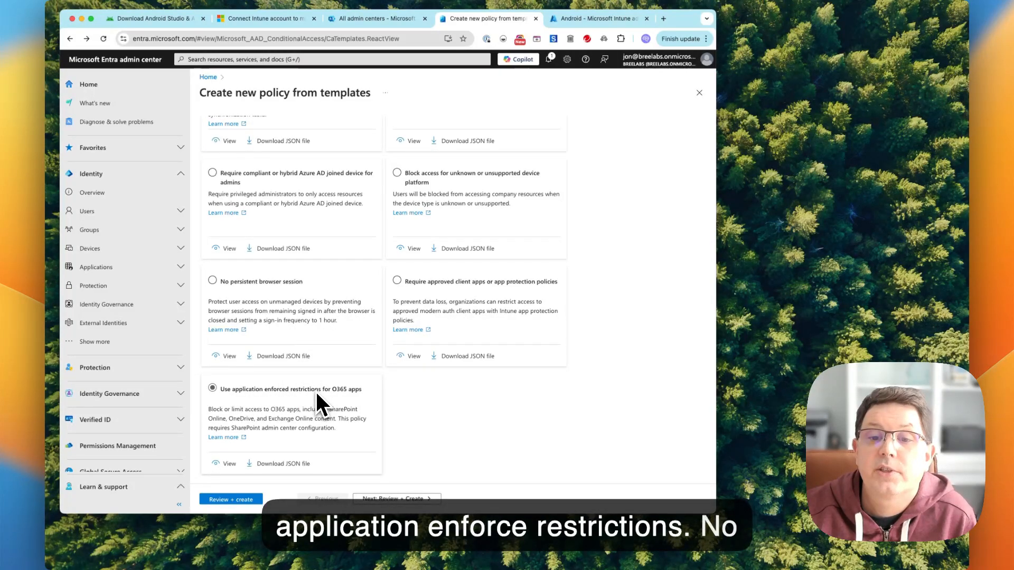
pyautogui.click(255, 296)
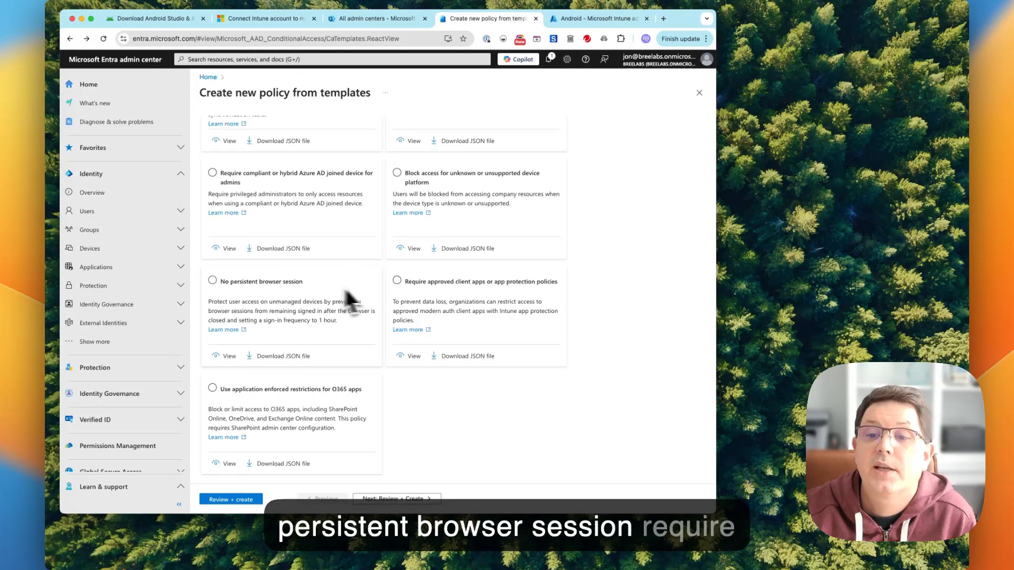
pyautogui.scroll(2, 422, 293)
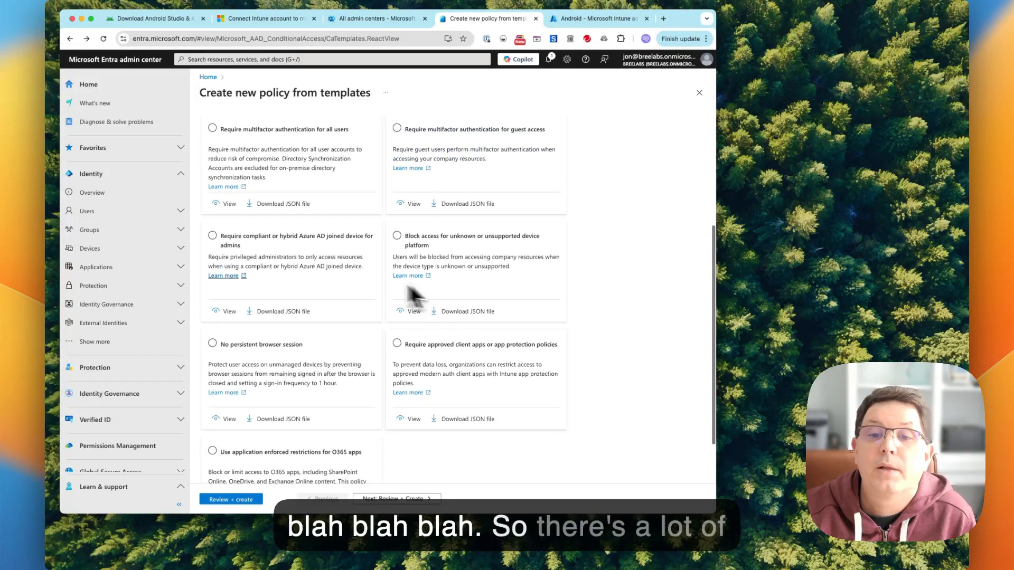
pyautogui.scroll(3, 303, 231)
pyautogui.scroll(3, 302, 223)
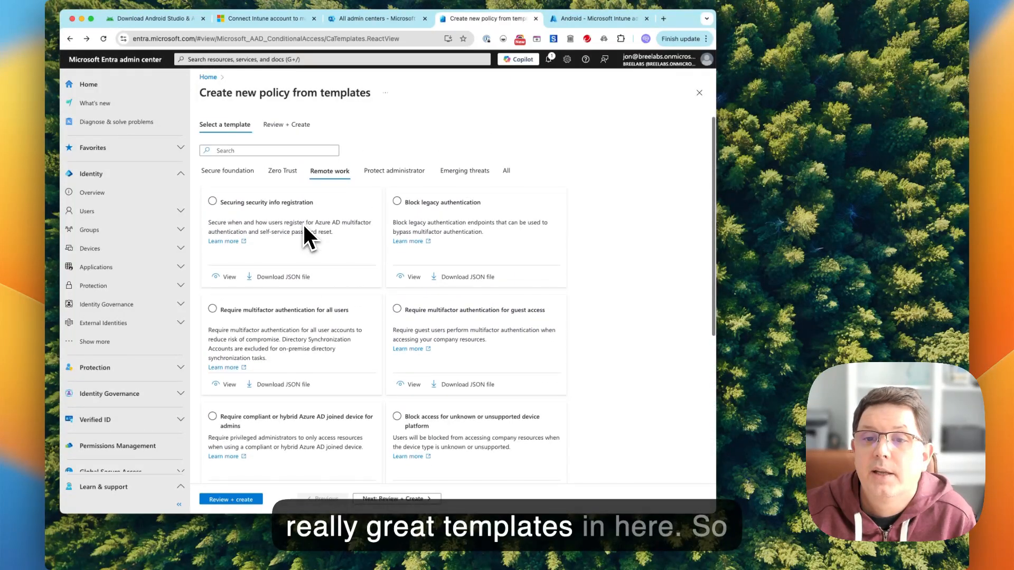
pyautogui.click(397, 202)
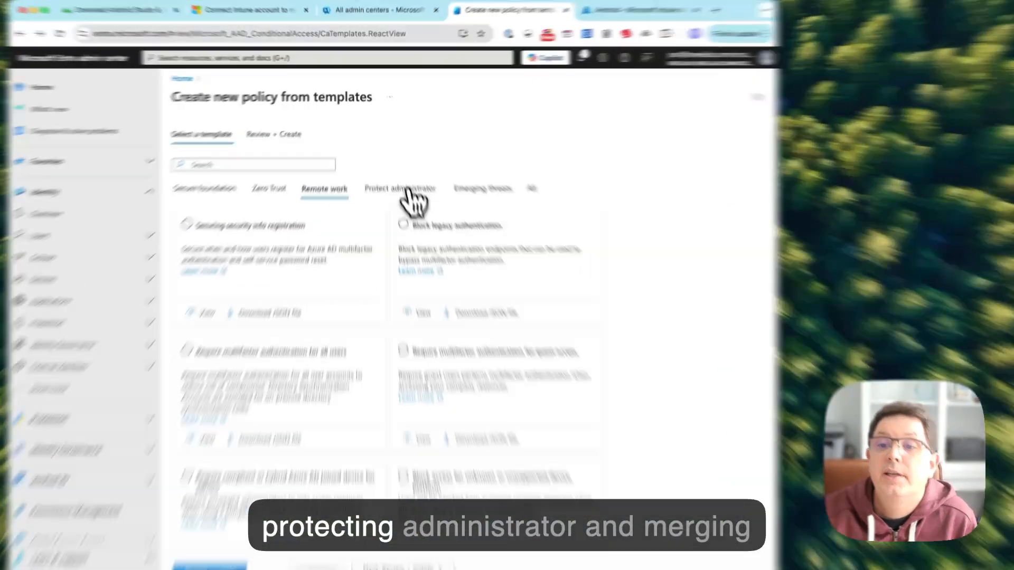
pyautogui.click(400, 172)
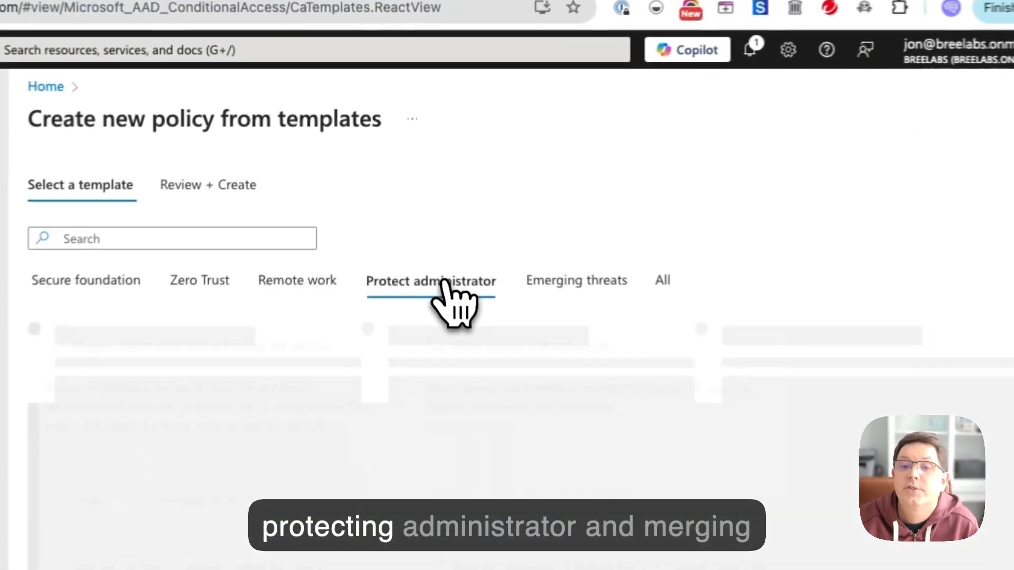
pyautogui.click(559, 296)
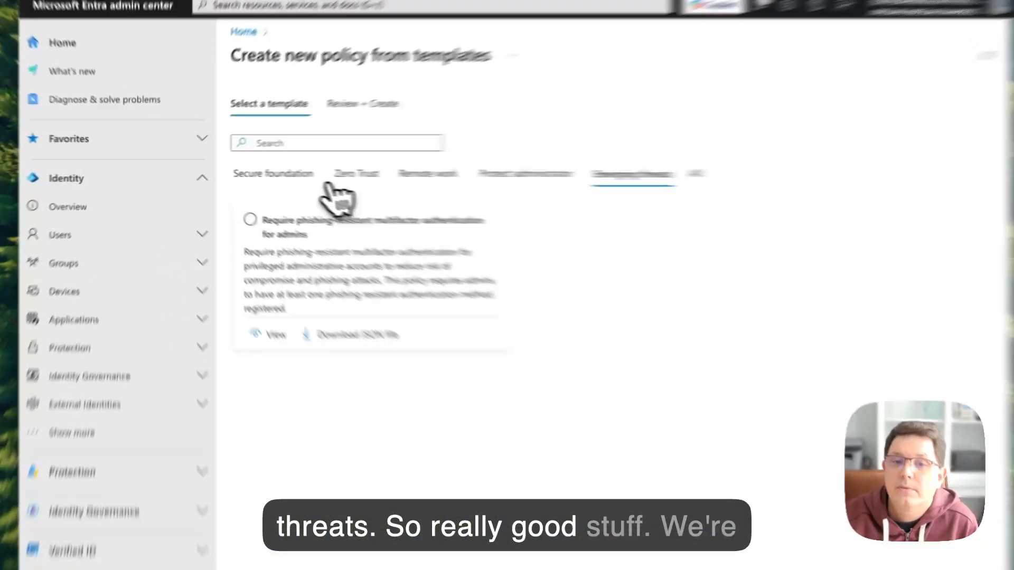
pyautogui.click(230, 172)
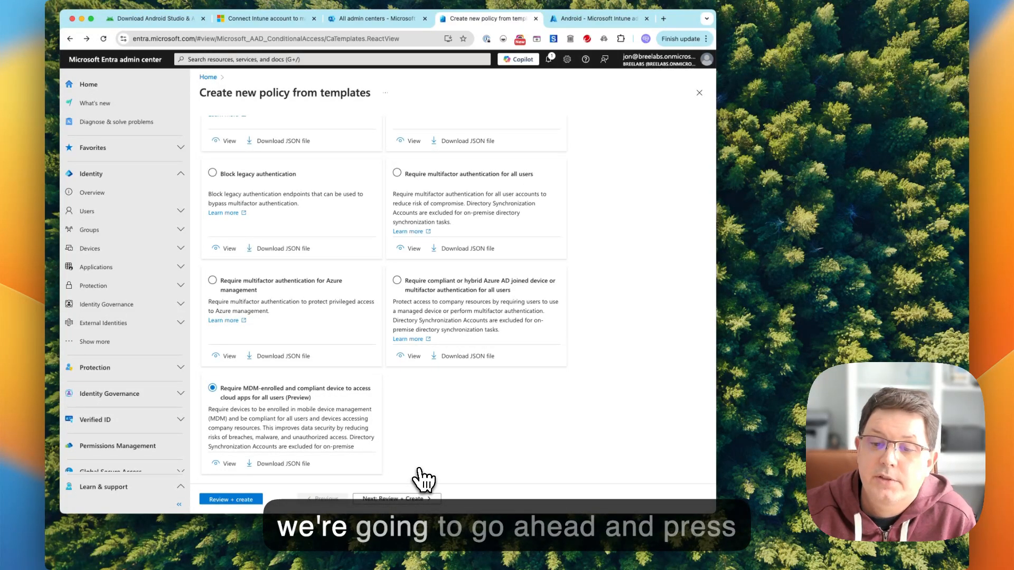
# Step: Review and create the MDM-enrolled and compliant device policy for all users
pyautogui.click(412, 499)
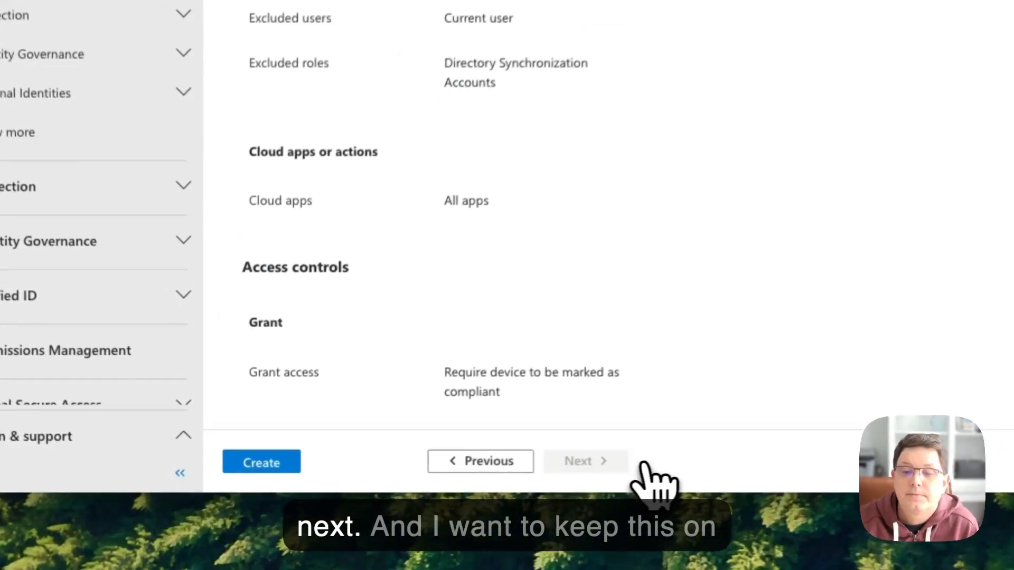
pyautogui.scroll(5, 560, 253)
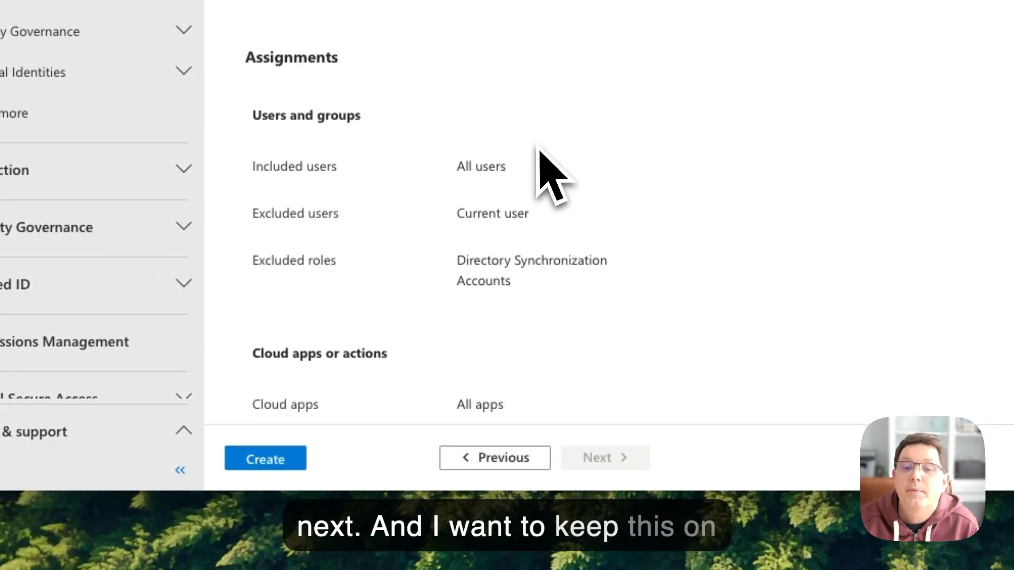
pyautogui.click(290, 460)
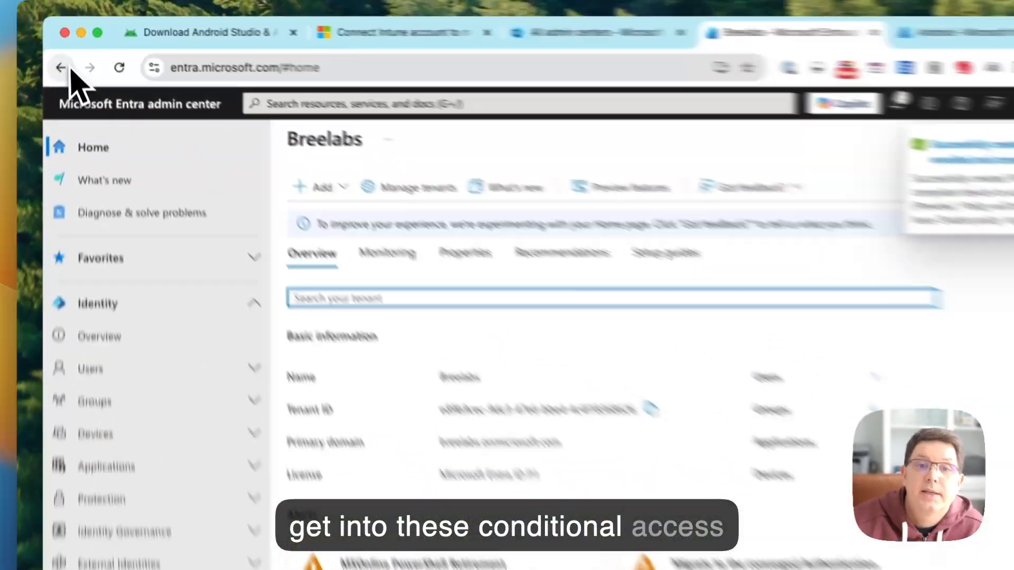
# Step: Search 'conditional access', discard the unsaved template edits and open the Conditional Access Policies list
pyautogui.click(66, 68)
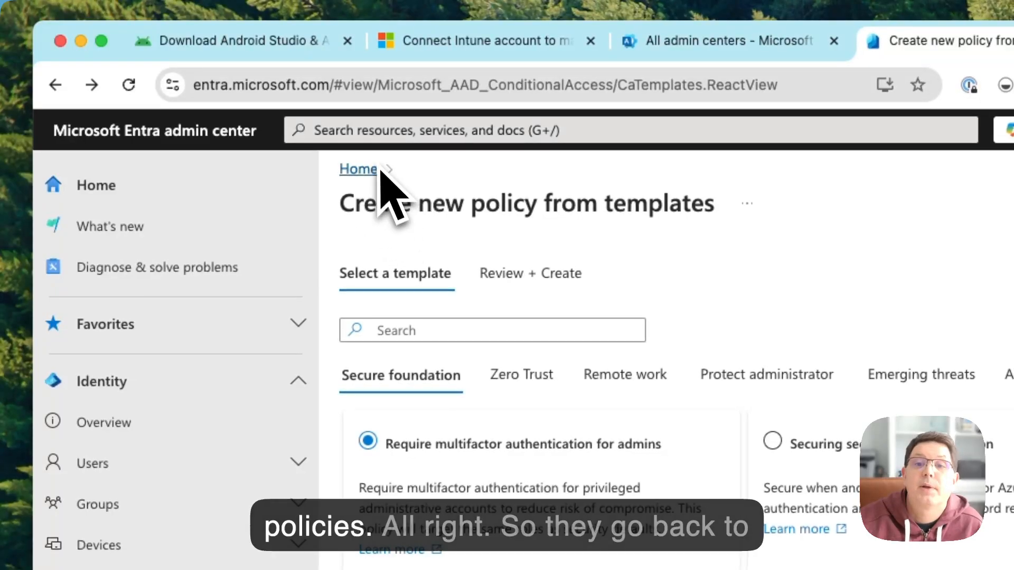
pyautogui.click(397, 132)
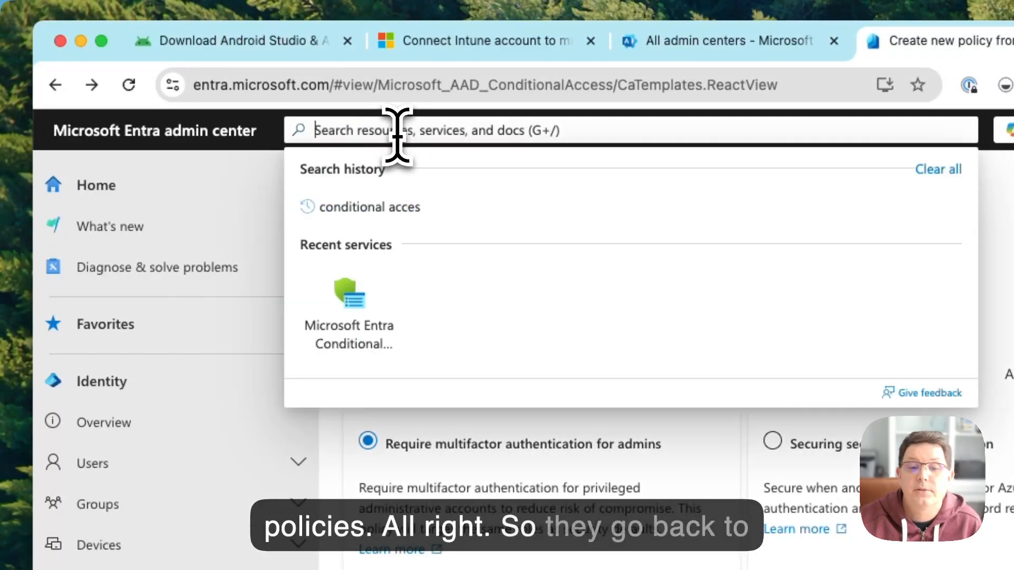
pyautogui.write('cont')
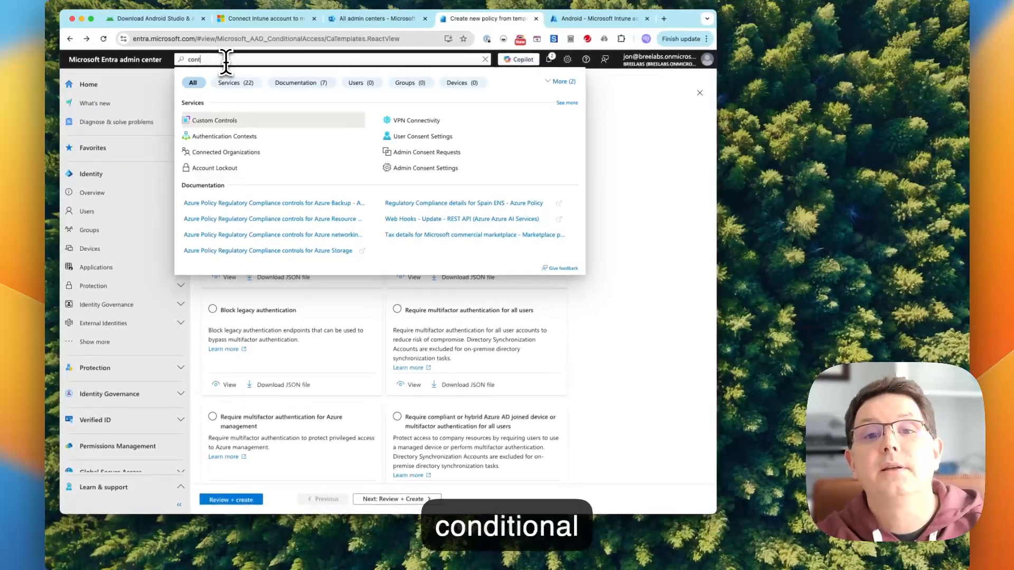
pyautogui.write('itional acces')
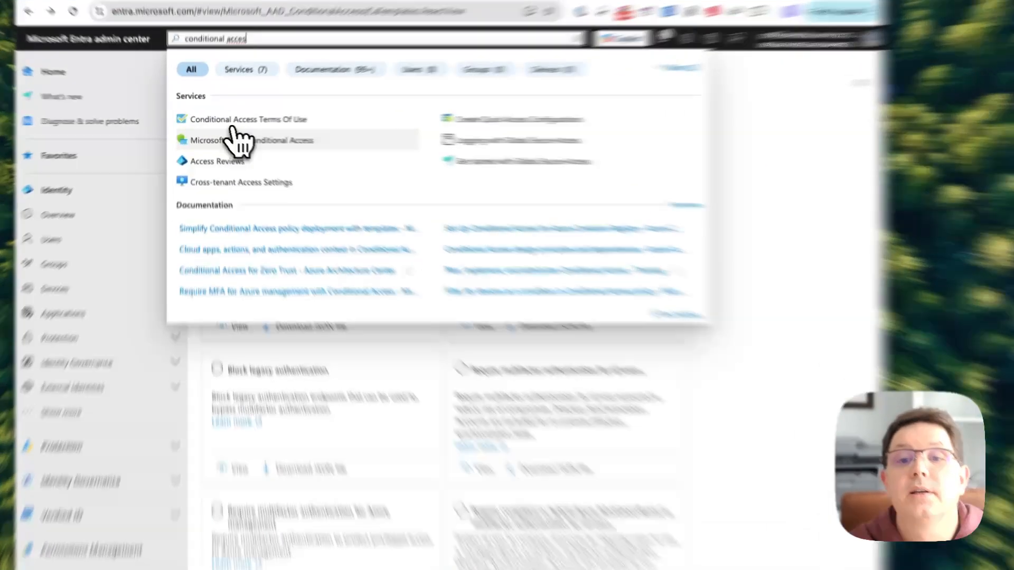
pyautogui.click(217, 136)
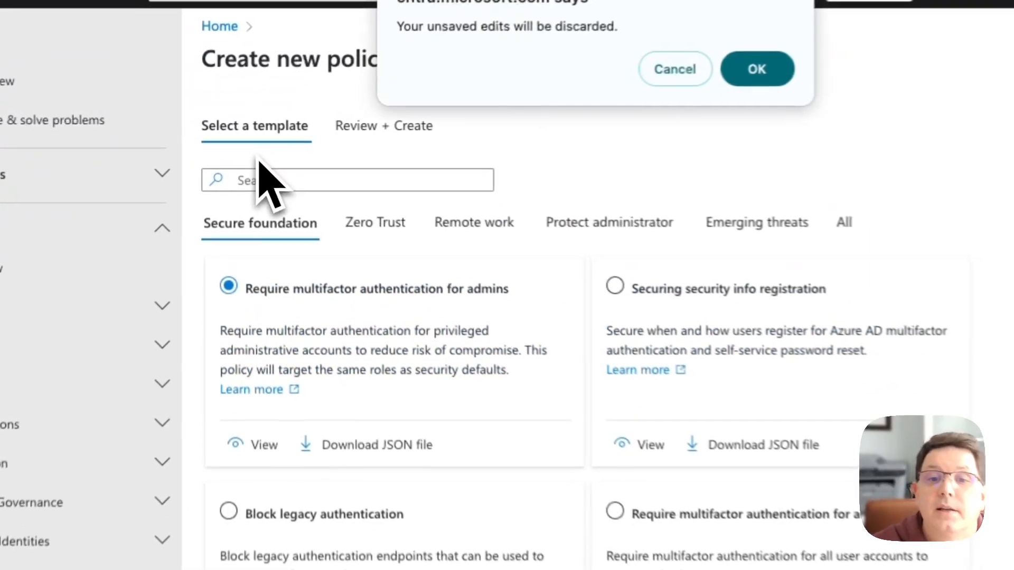
pyautogui.press('Return')
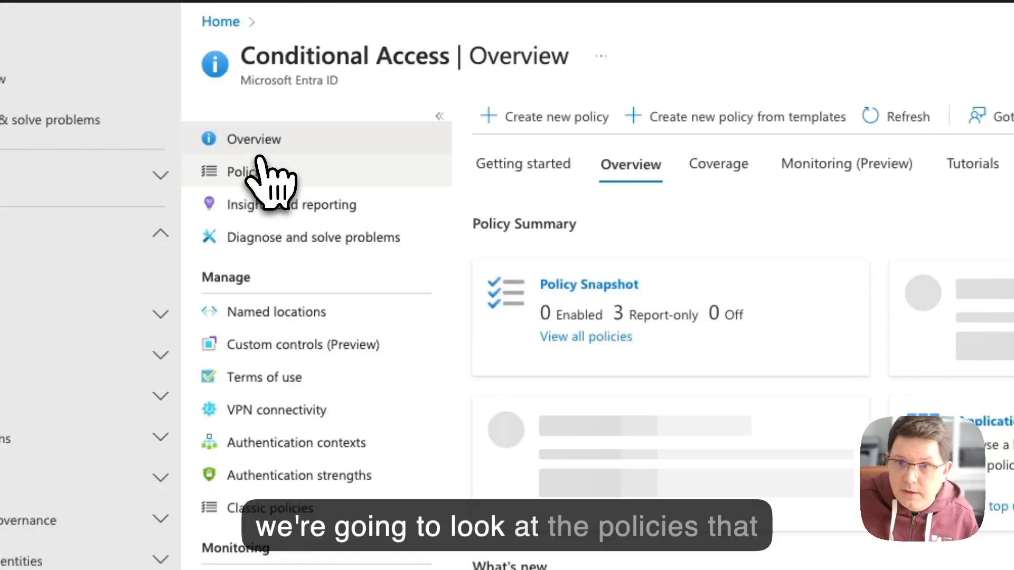
pyautogui.click(304, 183)
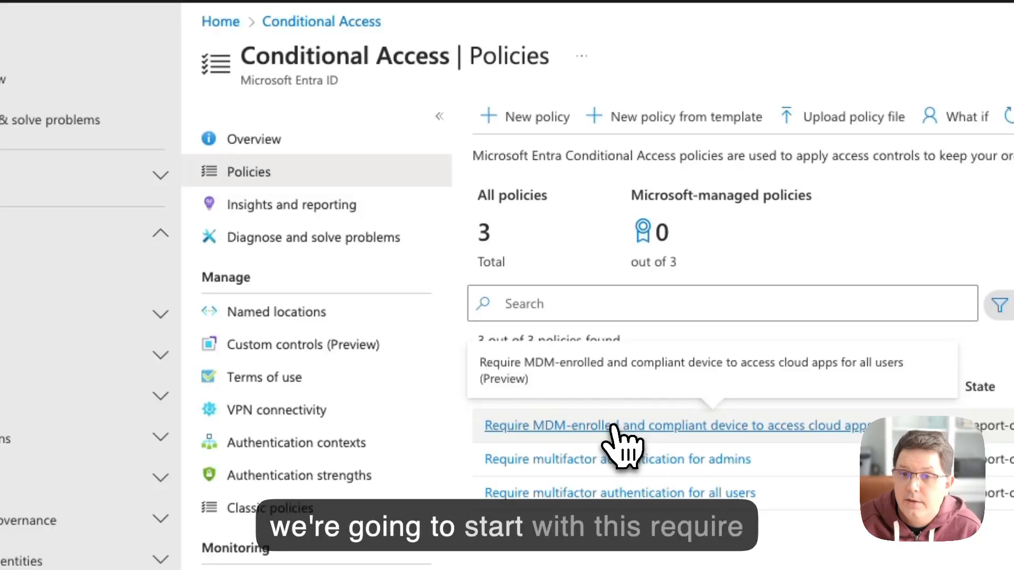
# Step: Limit the MDM-enrolled compliant device policy's users to the single admin user account
pyautogui.click(614, 425)
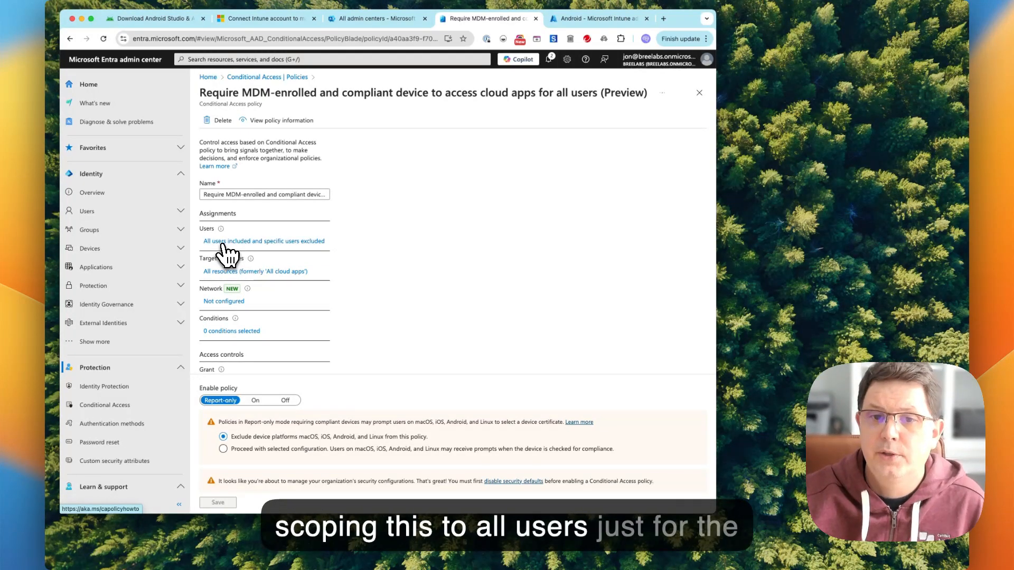
pyautogui.click(224, 241)
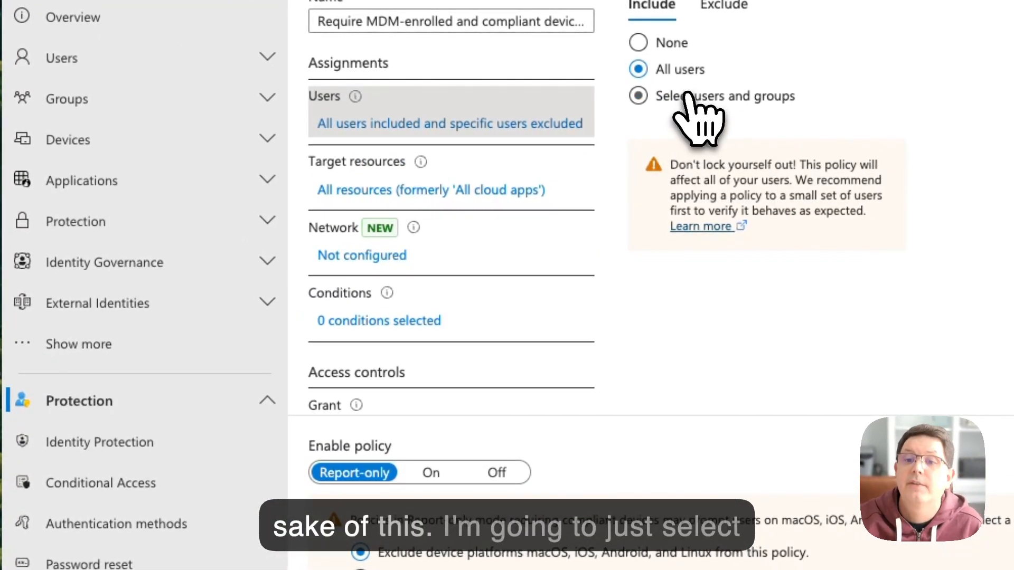
pyautogui.click(687, 95)
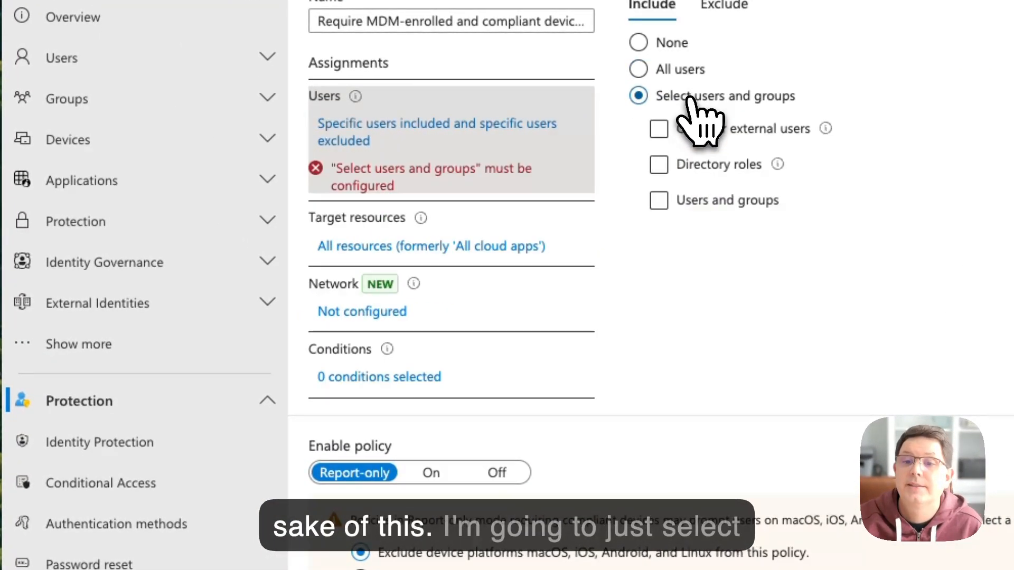
pyautogui.click(659, 200)
pyautogui.click(335, 136)
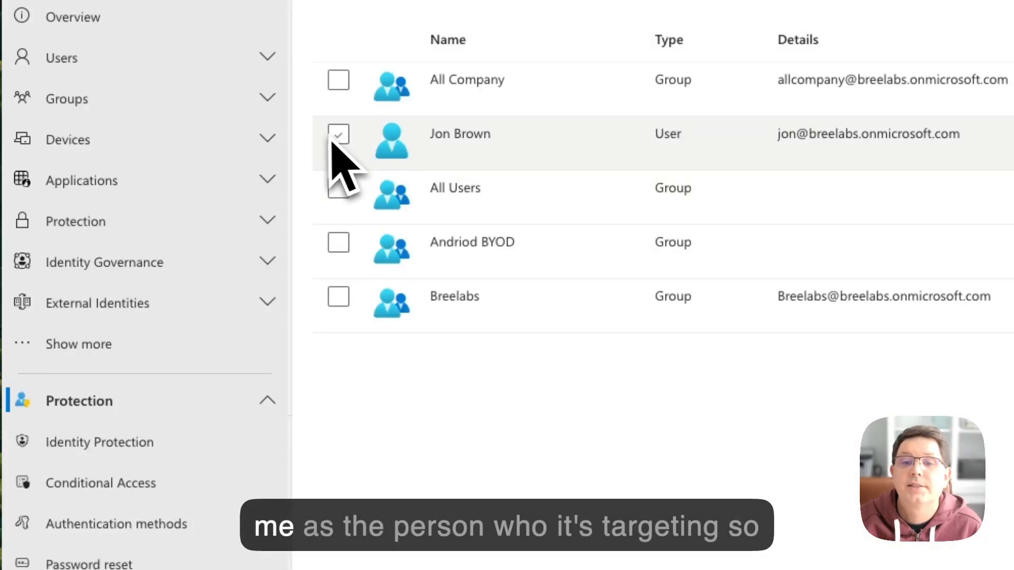
pyautogui.click(348, 472)
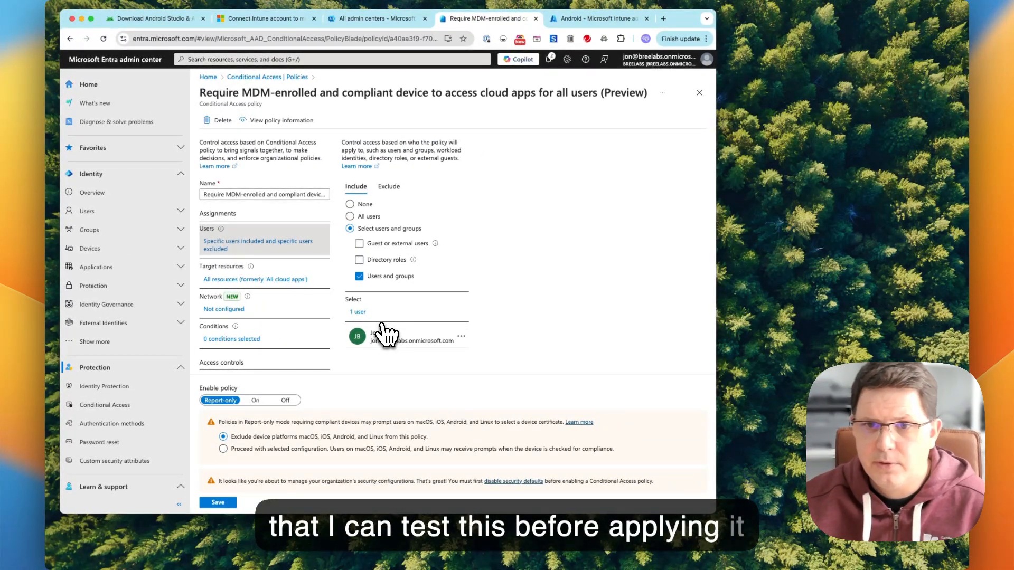
# Step: Set the policy's target resources to only Office 365 and Microsoft Admin Portals
pyautogui.click(257, 281)
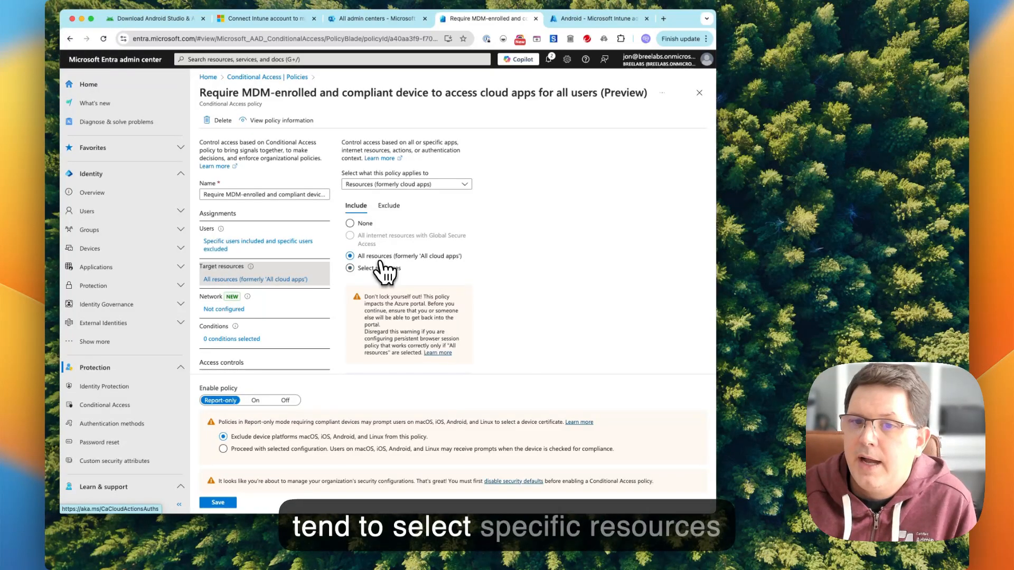
pyautogui.click(378, 268)
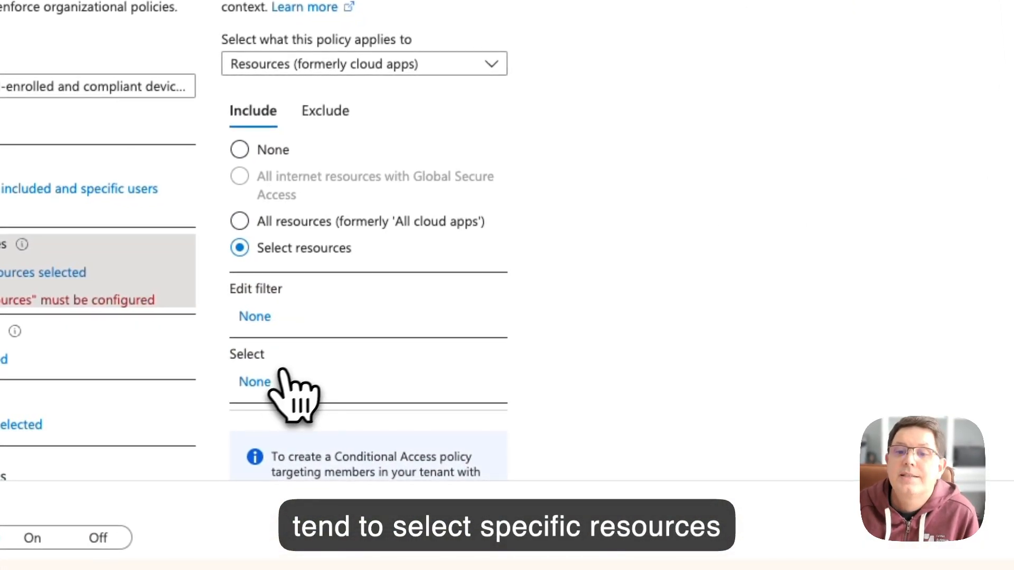
pyautogui.click(277, 370)
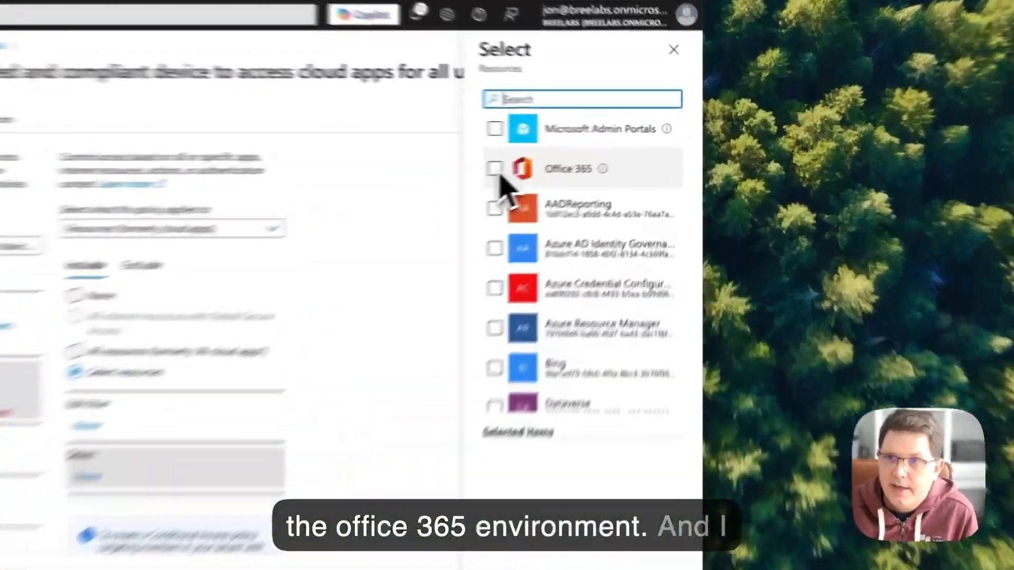
pyautogui.click(595, 149)
pyautogui.click(595, 126)
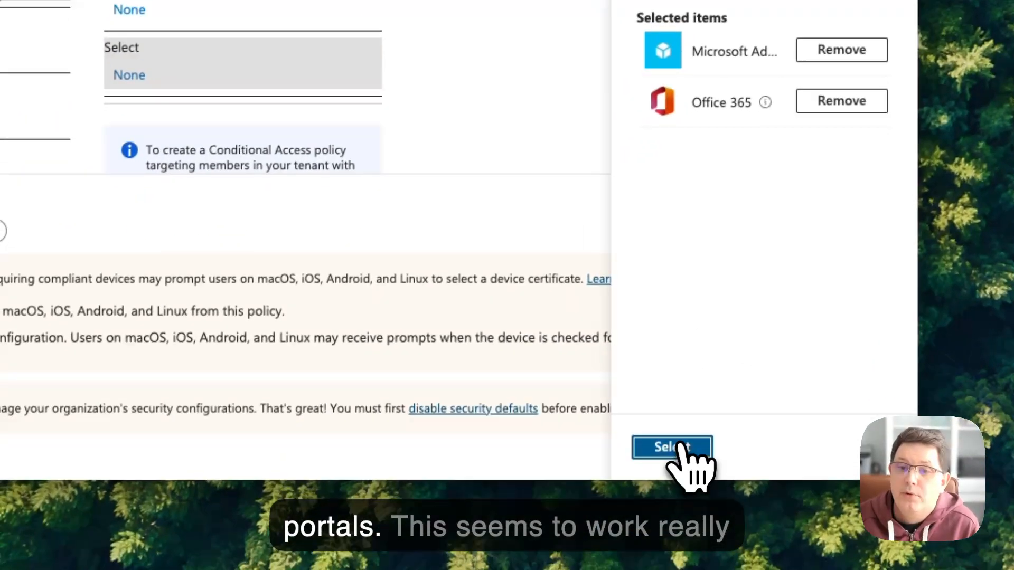
pyautogui.click(662, 499)
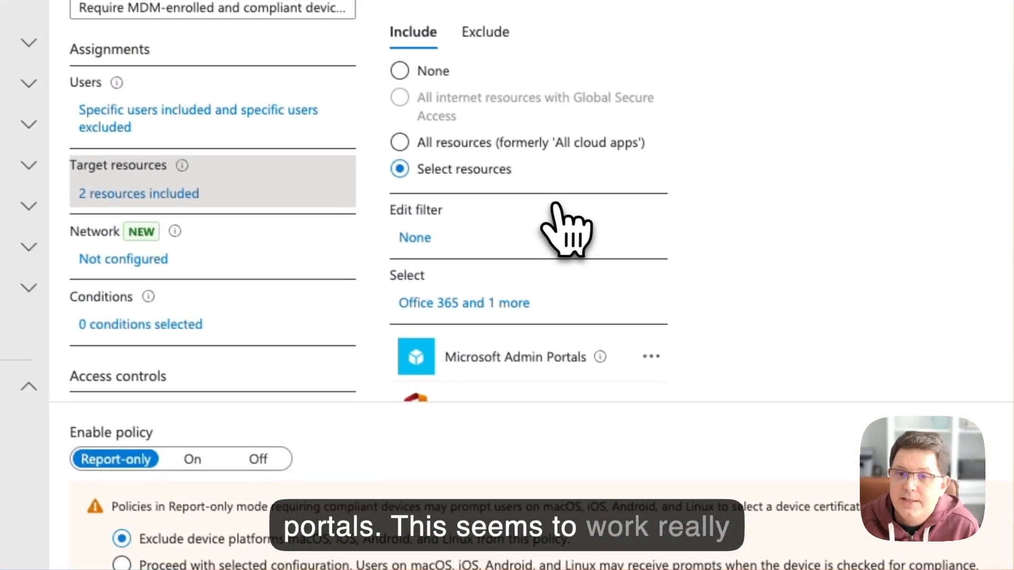
pyautogui.scroll(-1, 570, 235)
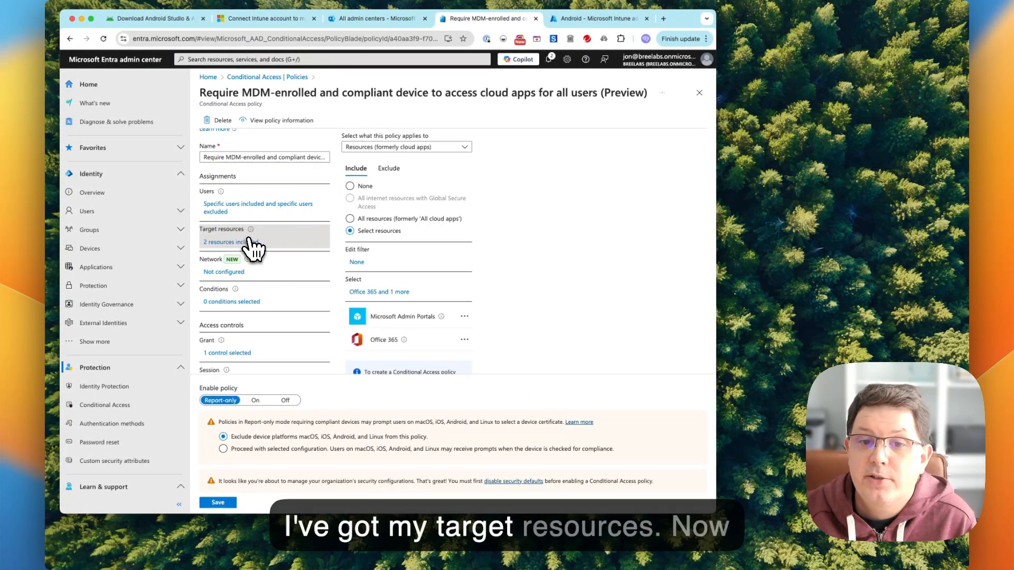
pyautogui.scroll(-2, 270, 240)
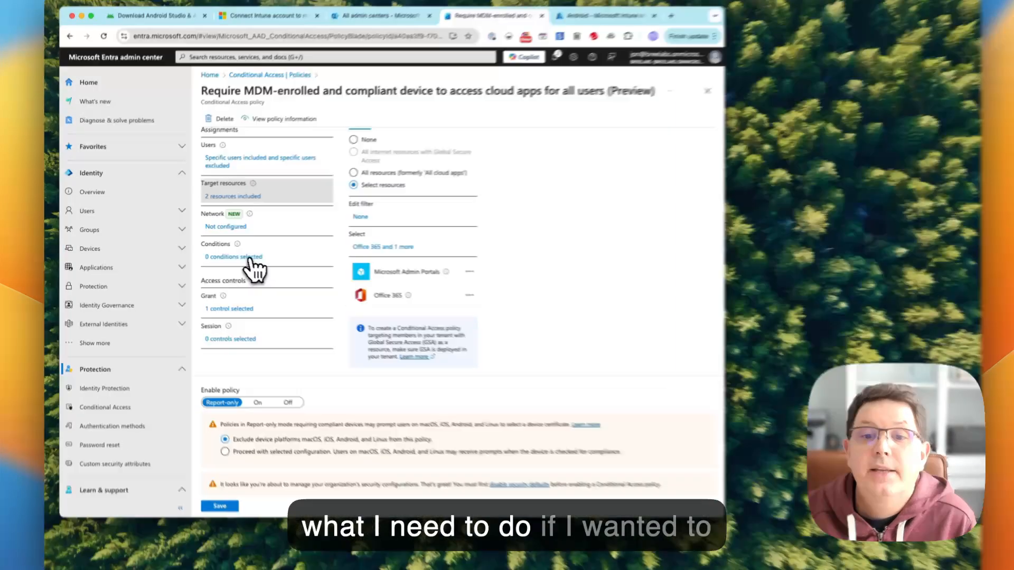
pyautogui.scroll(3, 253, 266)
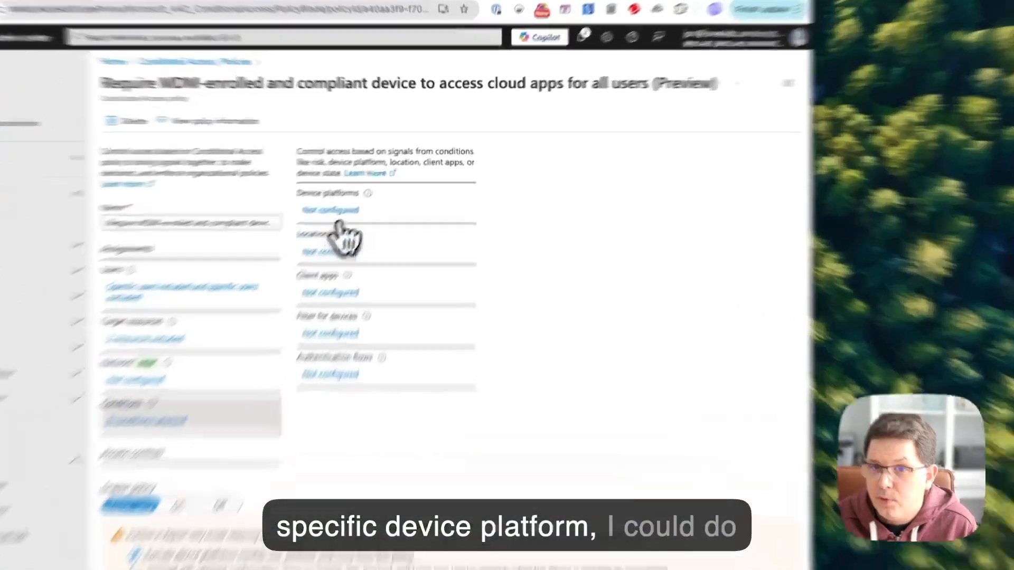
# Step: Try restricting device platforms to Android, then revert to not configured and discard the change
pyautogui.click(365, 185)
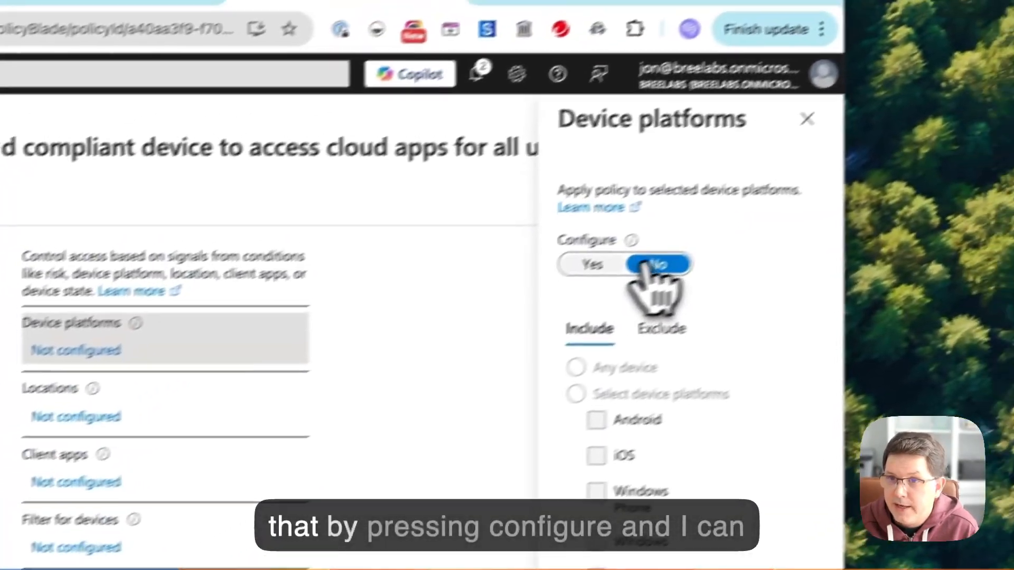
pyautogui.click(769, 179)
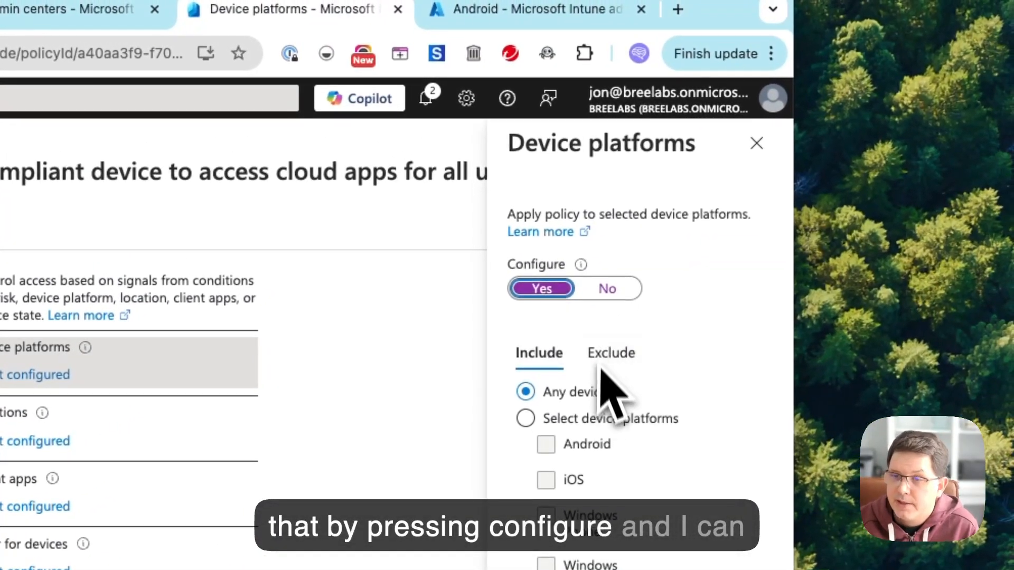
pyautogui.click(524, 422)
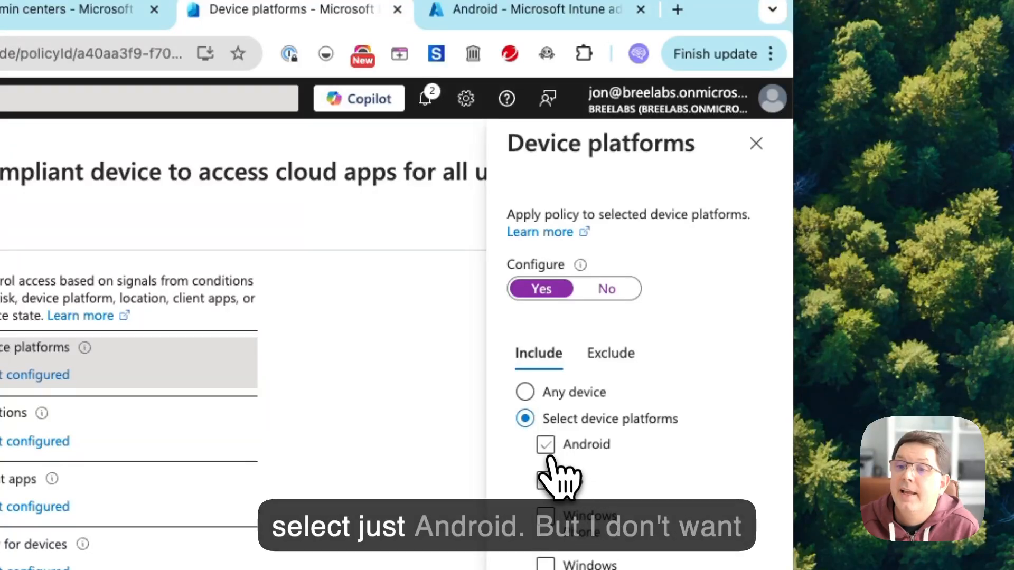
pyautogui.click(612, 290)
pyautogui.click(756, 152)
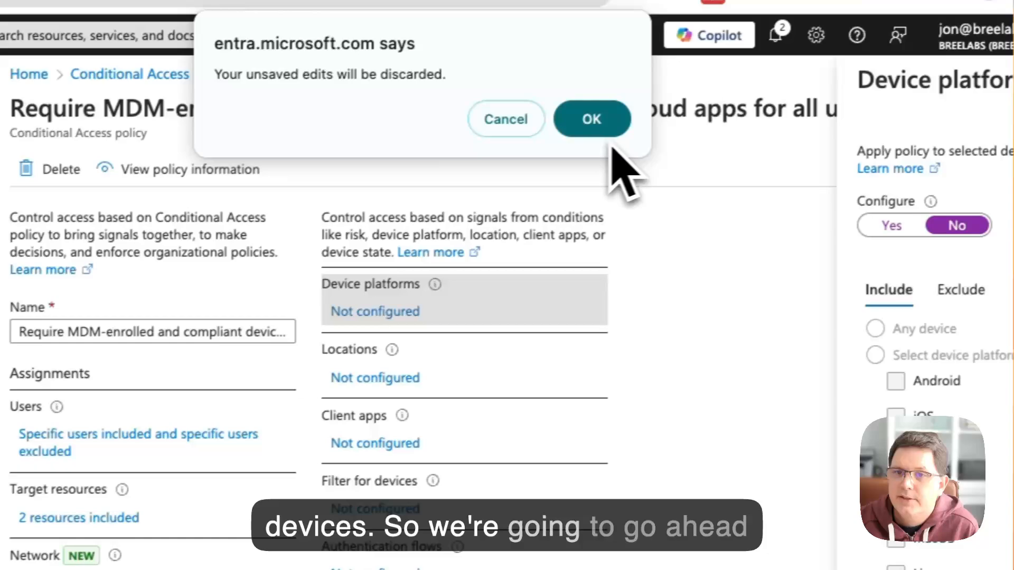
pyautogui.click(608, 132)
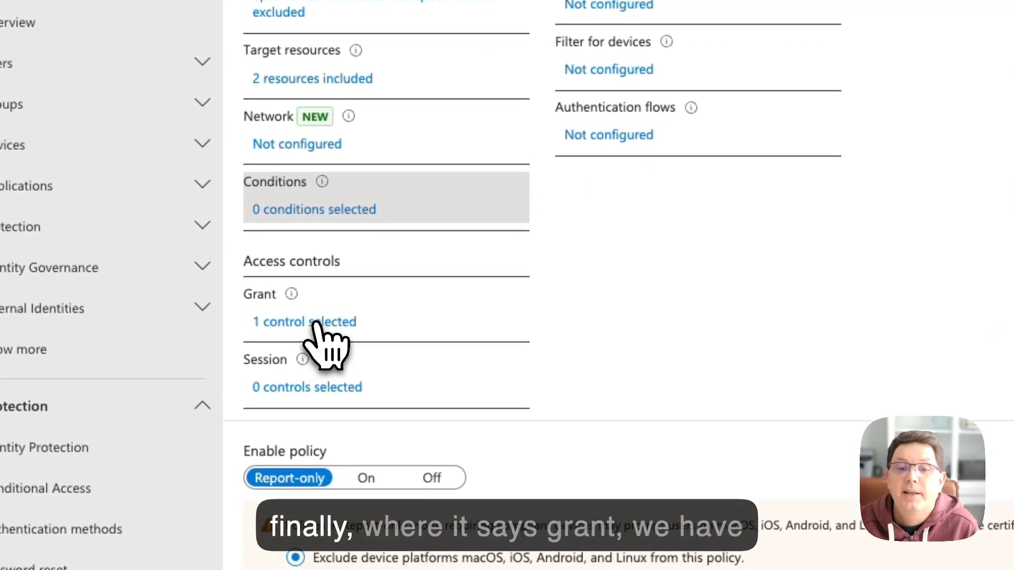
# Step: Keep the compliant-device grant, set Enable policy to On and attempt to save
pyautogui.click(361, 328)
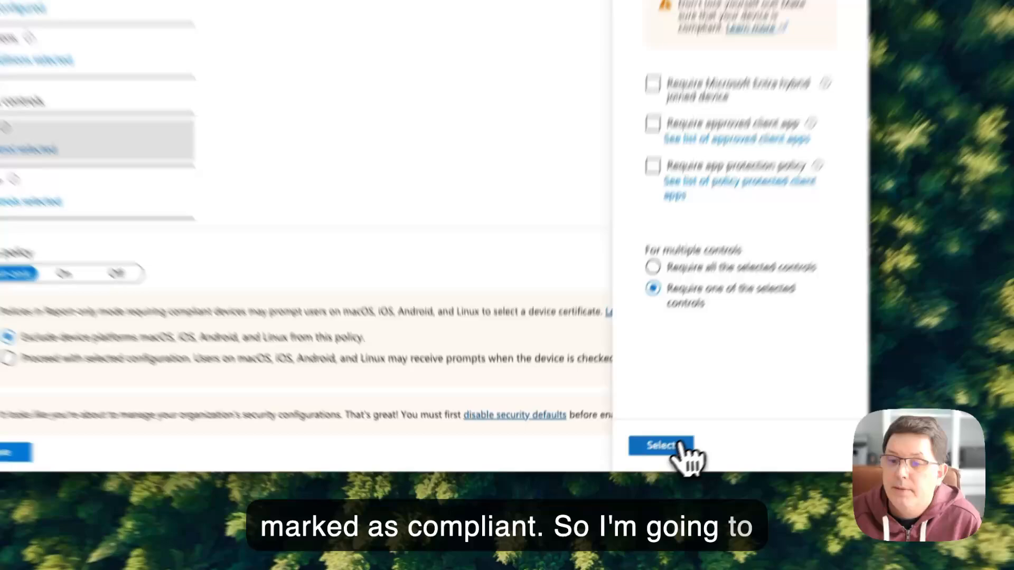
pyautogui.click(597, 499)
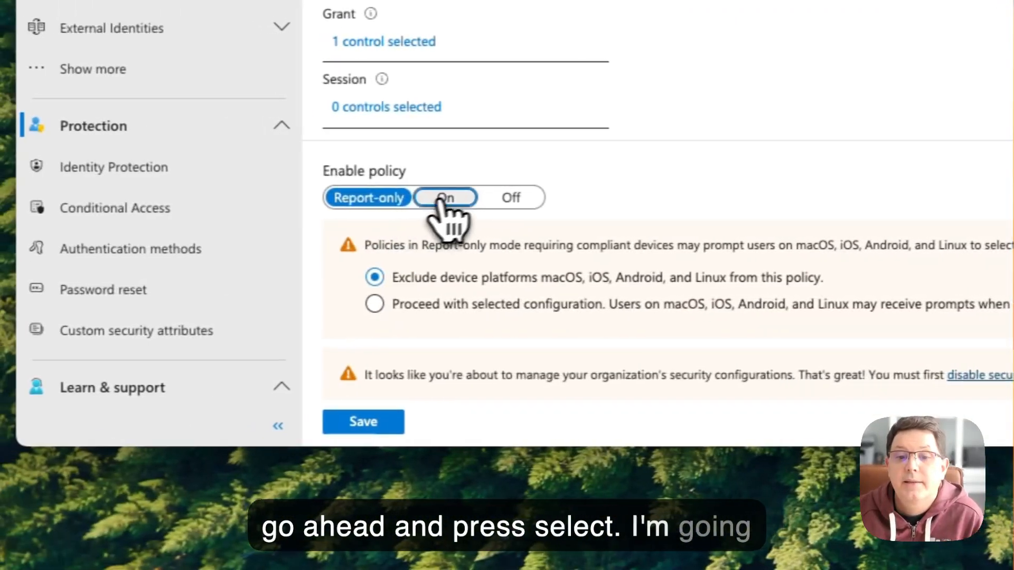
pyautogui.click(441, 200)
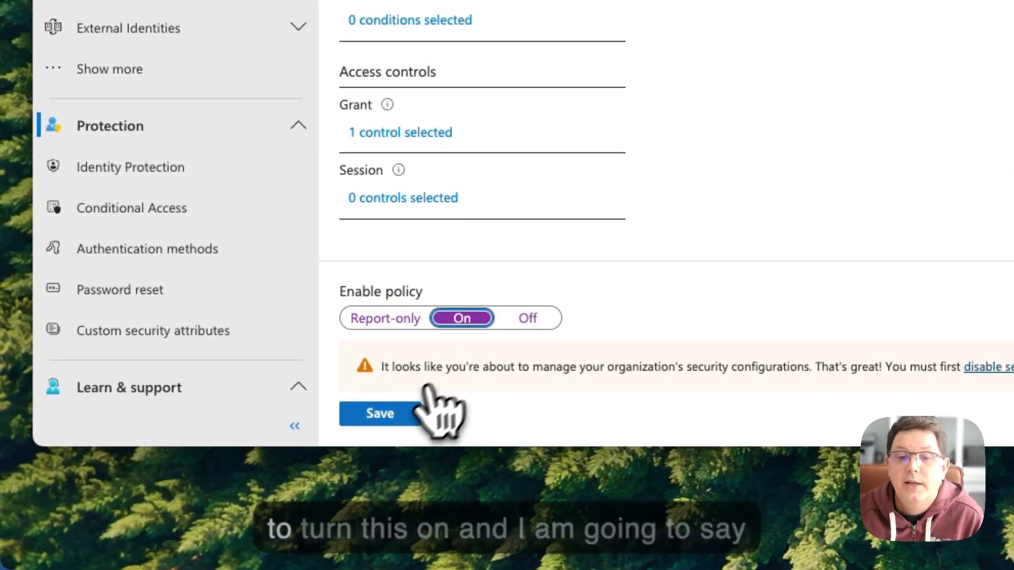
pyautogui.click(378, 421)
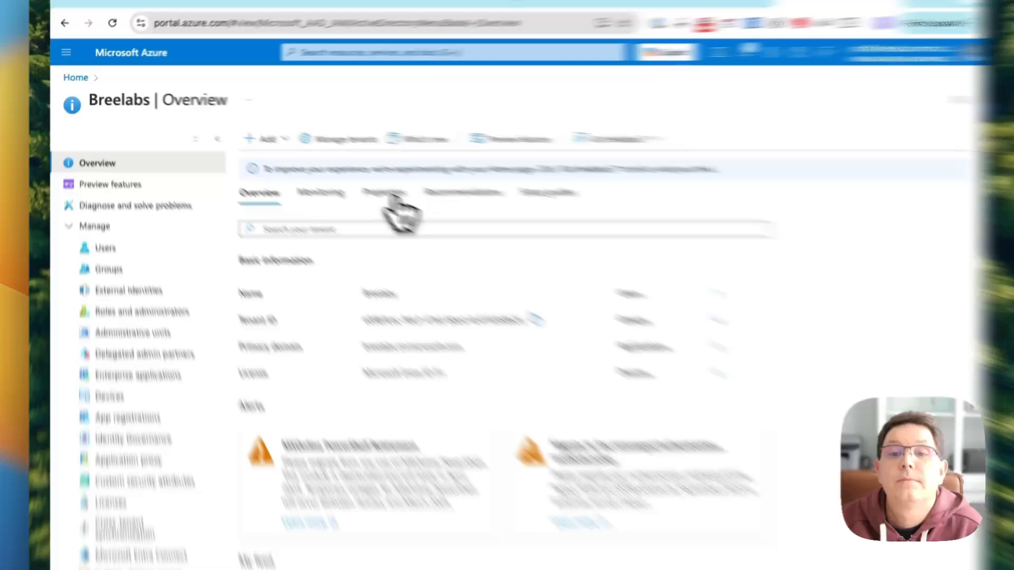
# Step: Open the tenant's Properties and scroll down to the security defaults section
pyautogui.click(388, 196)
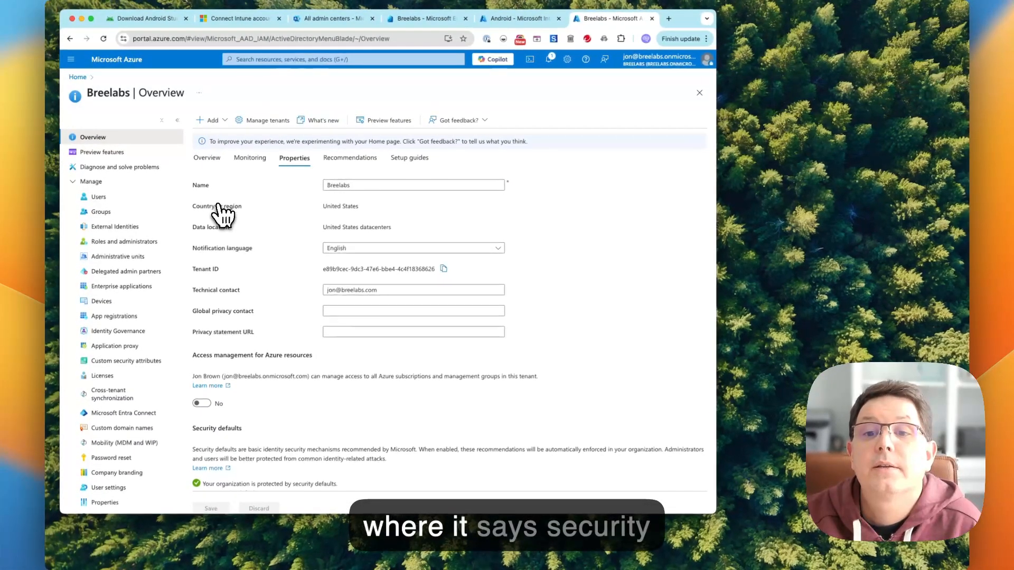
pyautogui.scroll(-1, 328, 271)
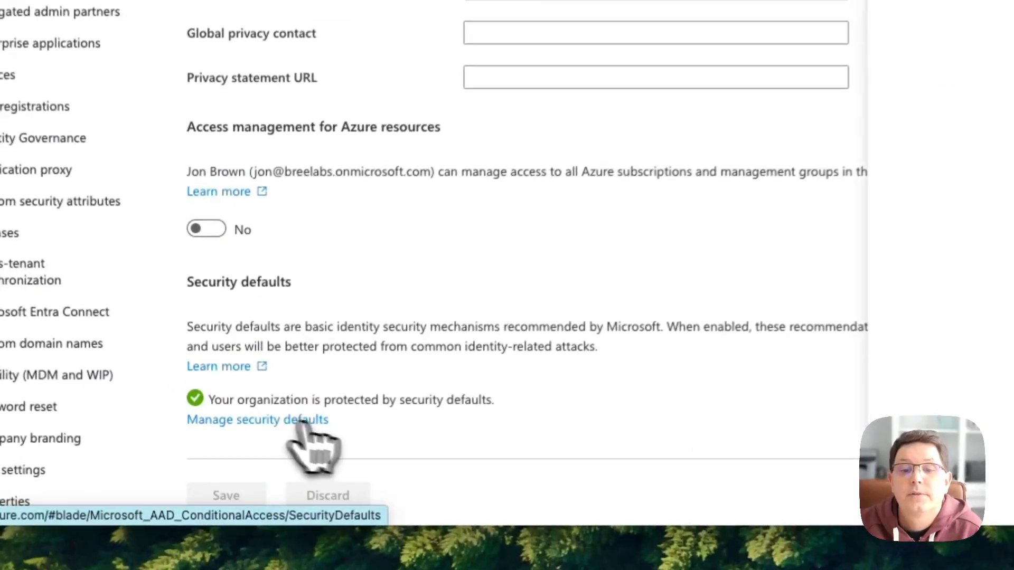
# Step: Disable security defaults, citing too many MFA sign-up requests as the reason, and confirm
pyautogui.click(239, 465)
pyautogui.click(581, 66)
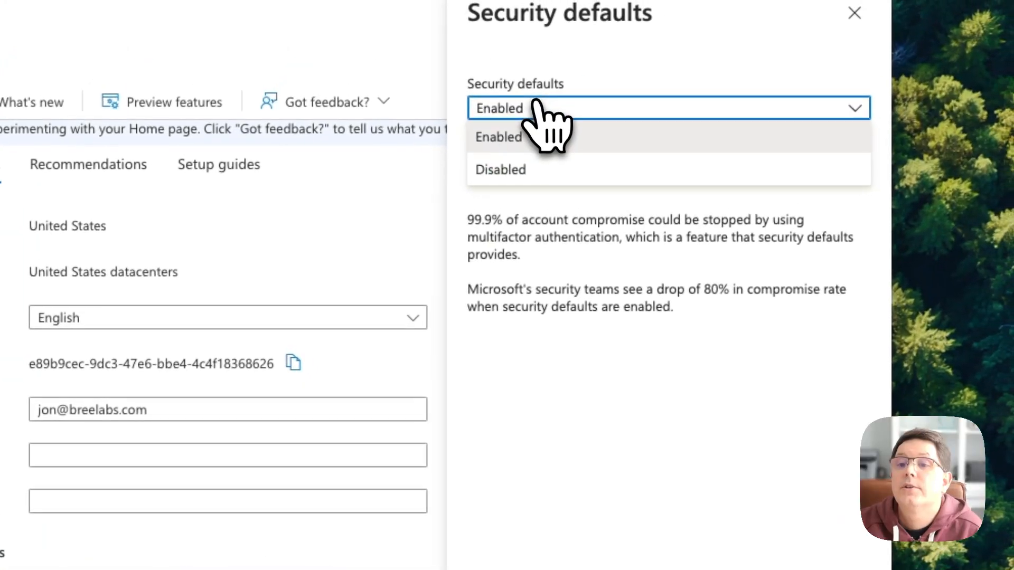
pyautogui.click(595, 126)
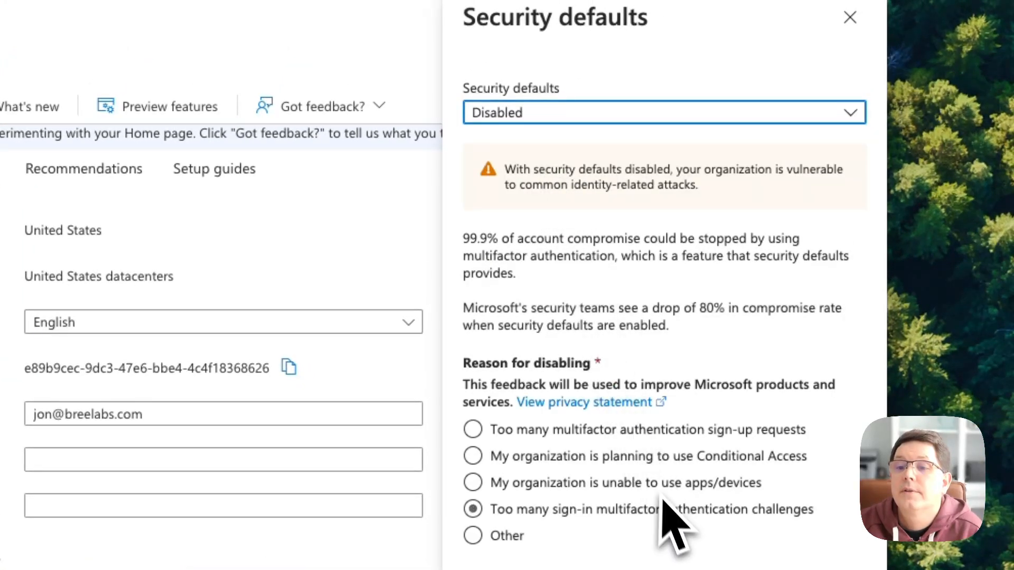
pyautogui.click(504, 536)
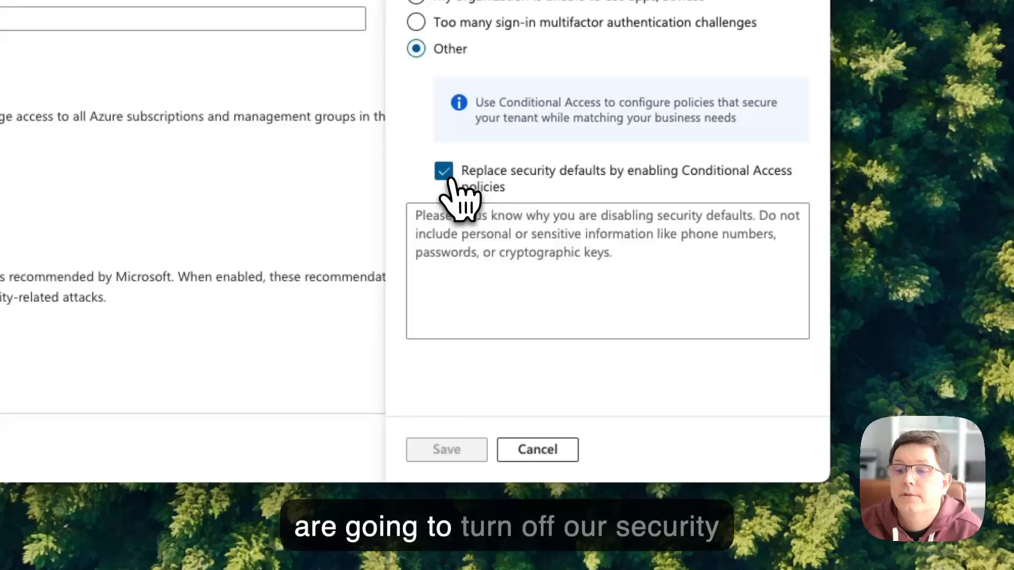
pyautogui.click(434, 215)
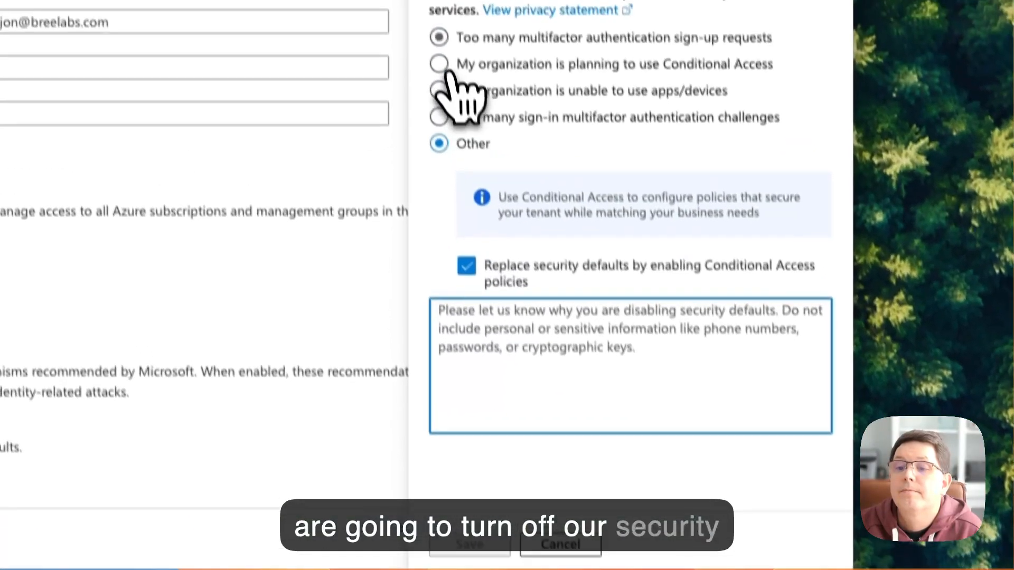
pyautogui.click(439, 37)
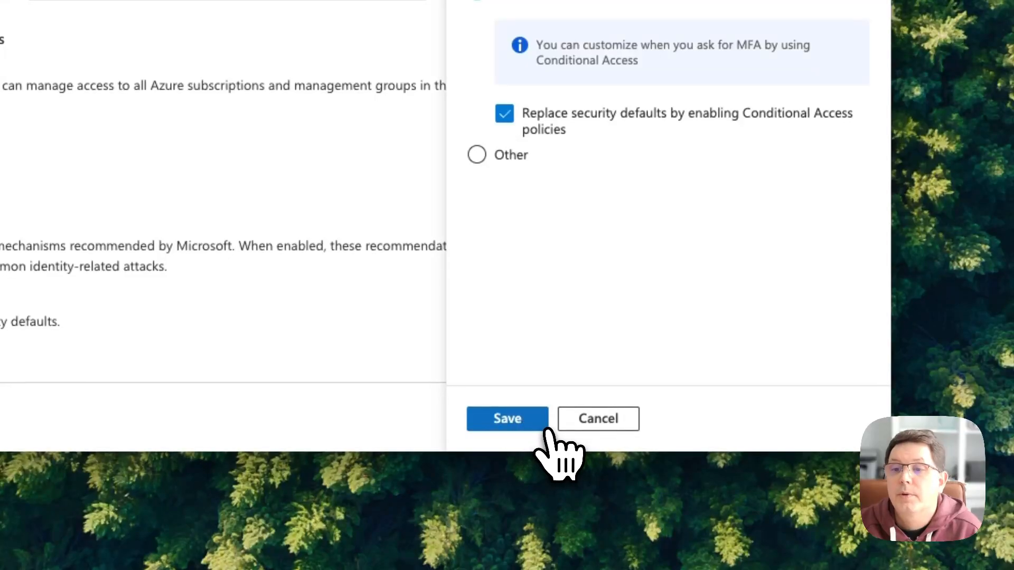
pyautogui.click(544, 429)
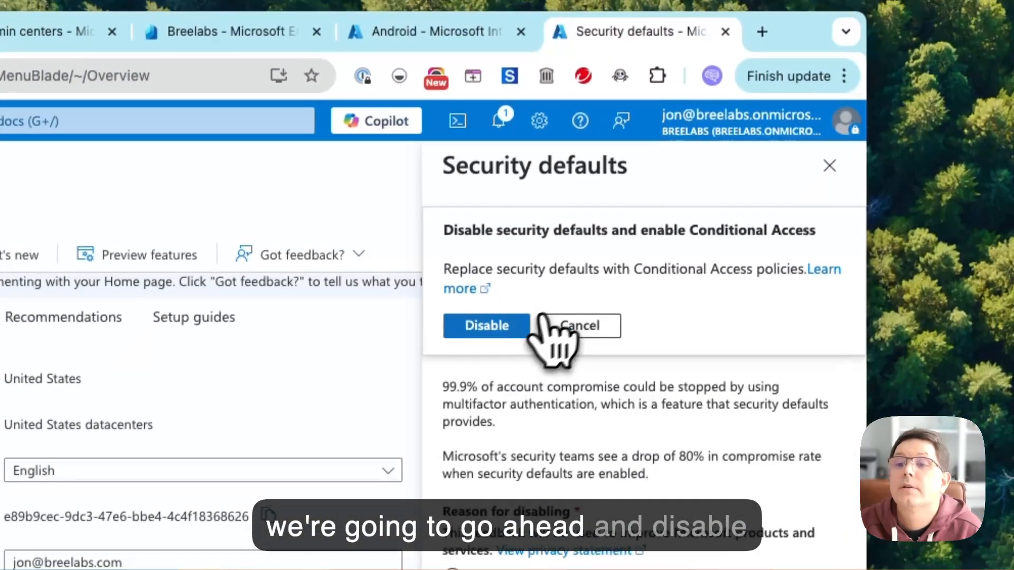
pyautogui.click(527, 323)
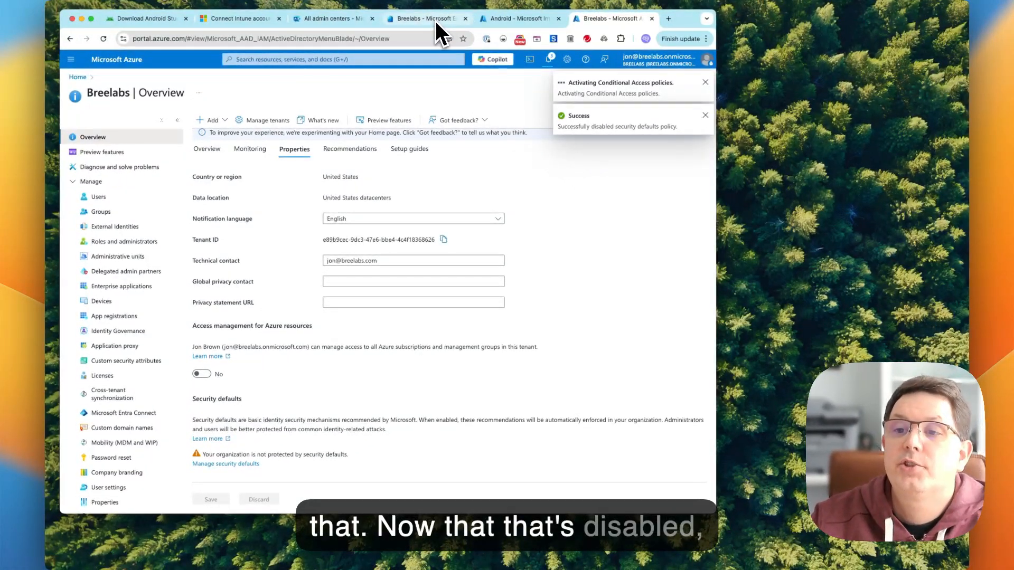
# Step: Go back to the Entra admin center home and search 'conditional ac' to reach Conditional Access
pyautogui.click(435, 20)
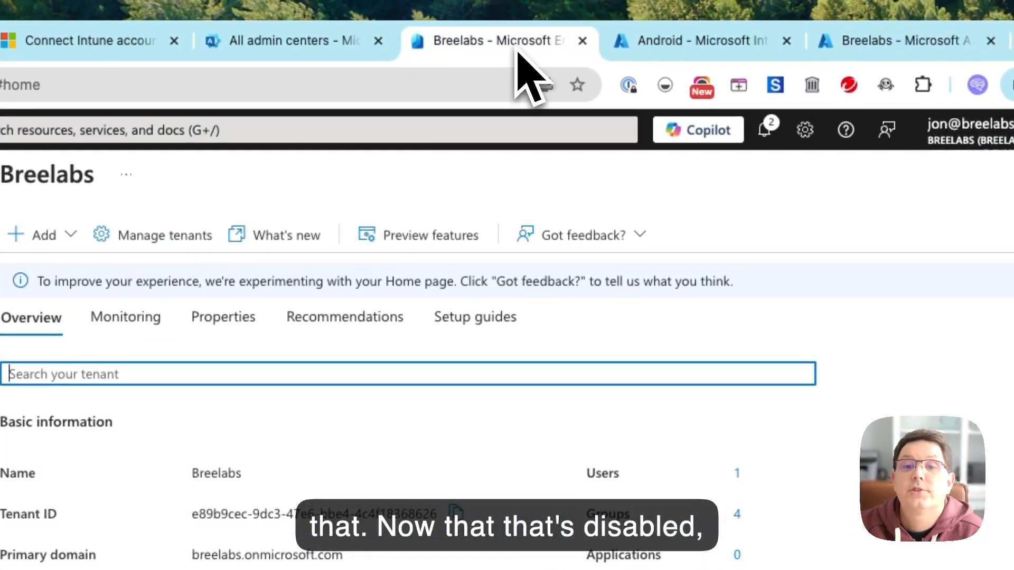
pyautogui.click(332, 49)
pyautogui.click(719, 46)
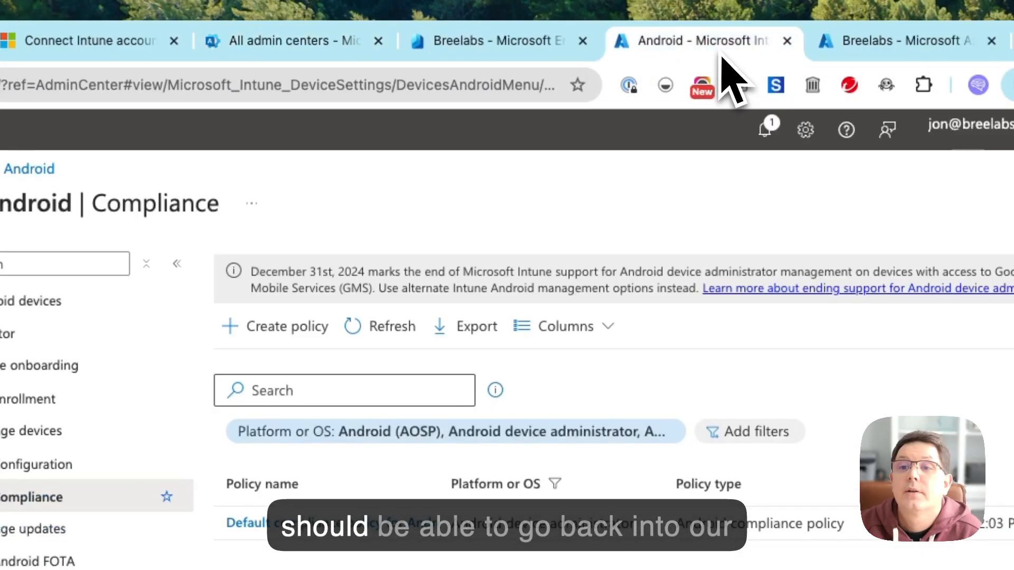
pyautogui.click(509, 44)
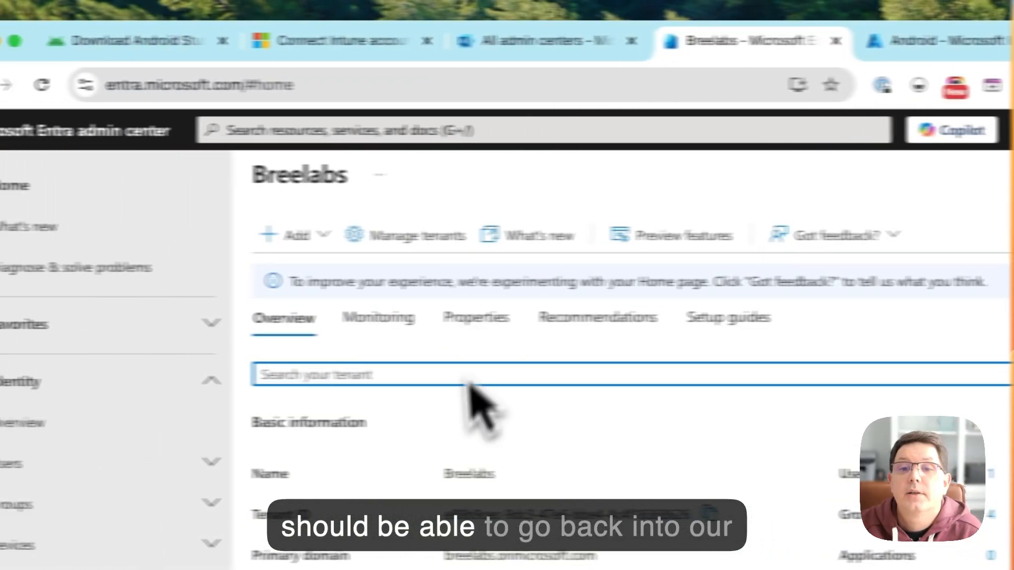
pyautogui.click(445, 131)
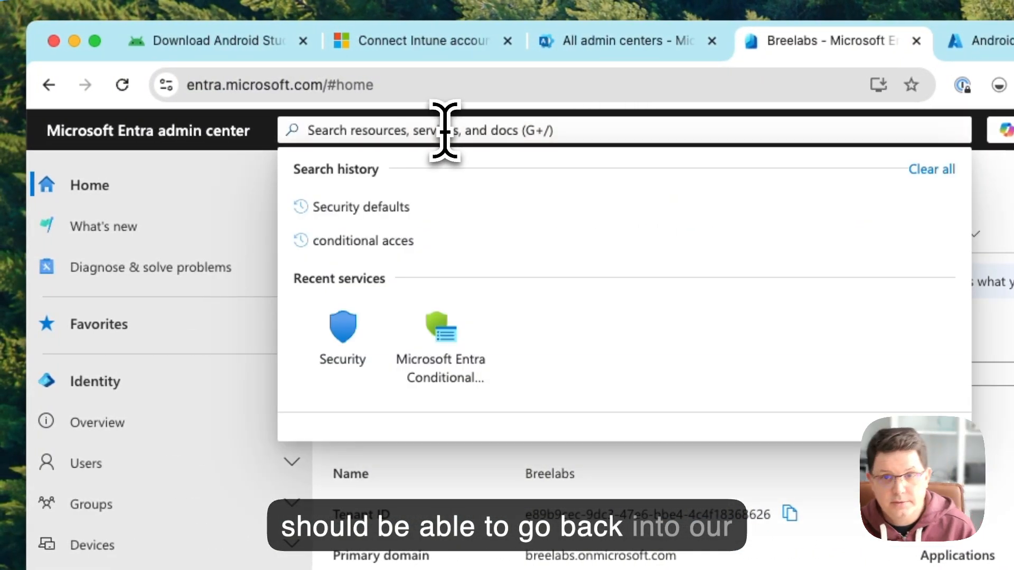
pyautogui.write('conditional')
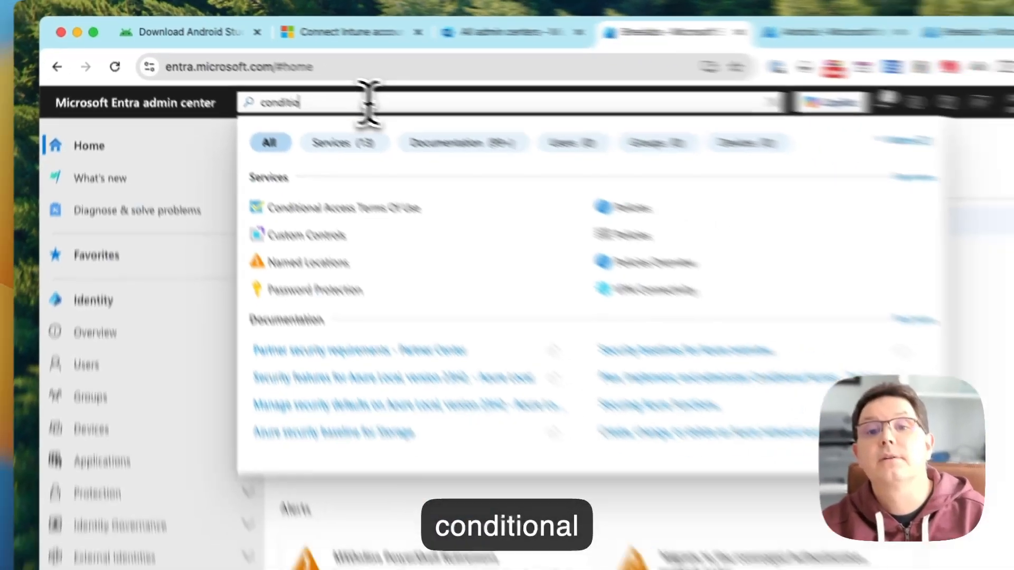
pyautogui.write(' ac')
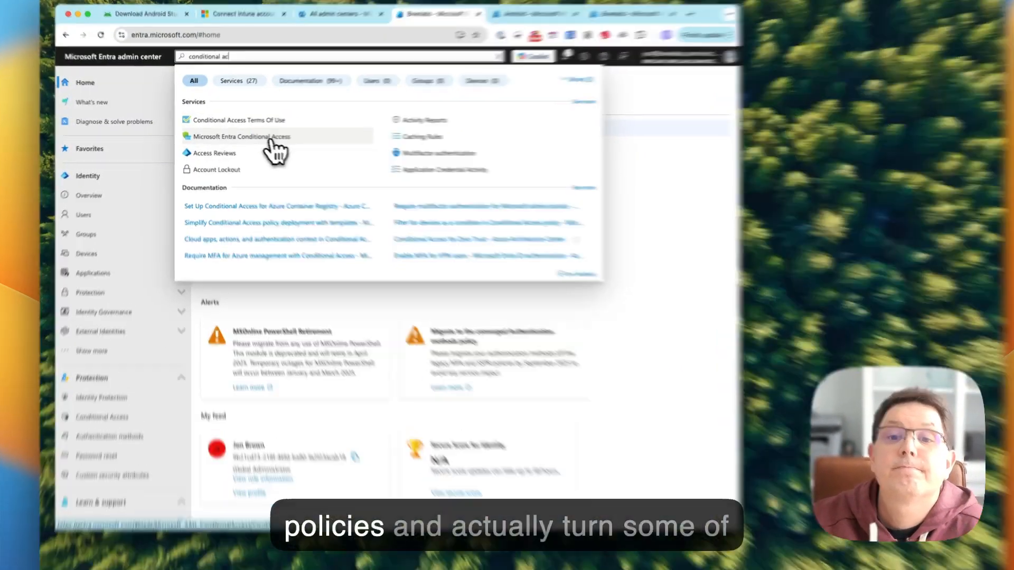
pyautogui.click(274, 138)
# Step: Delete the report-only admin MFA and all-users MFA Conditional Access policies
pyautogui.click(306, 169)
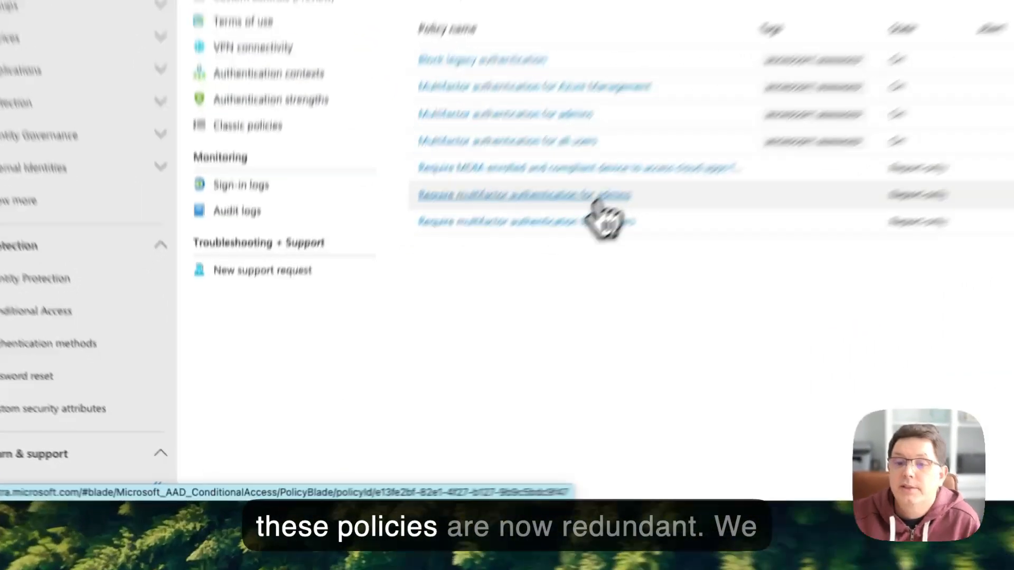
pyautogui.click(433, 353)
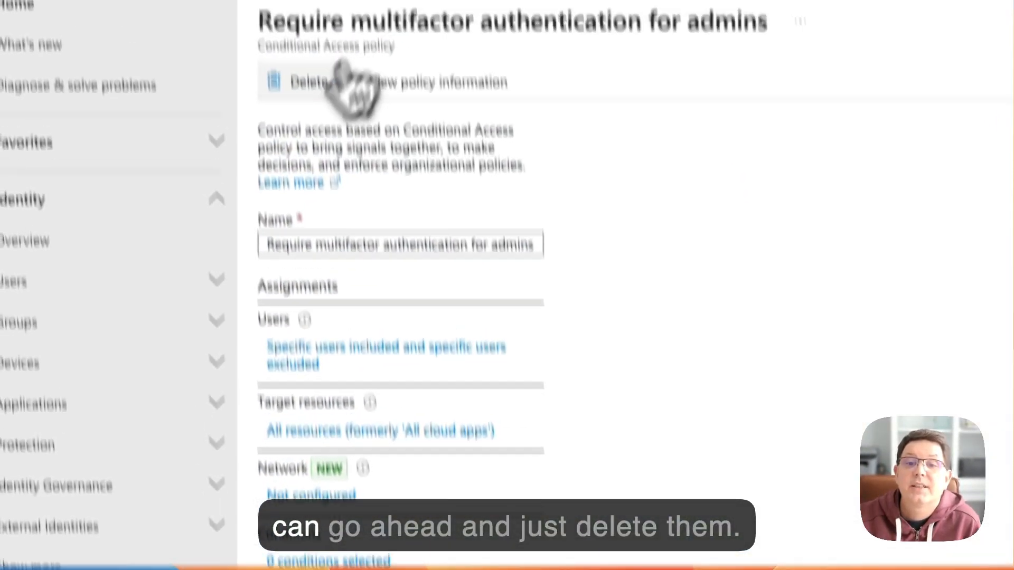
pyautogui.click(311, 166)
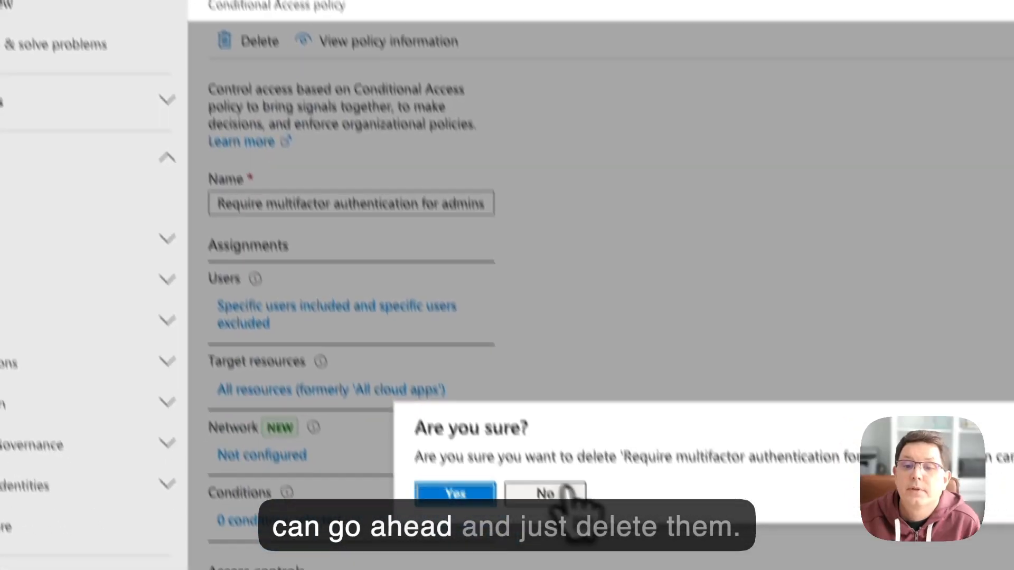
pyautogui.click(549, 494)
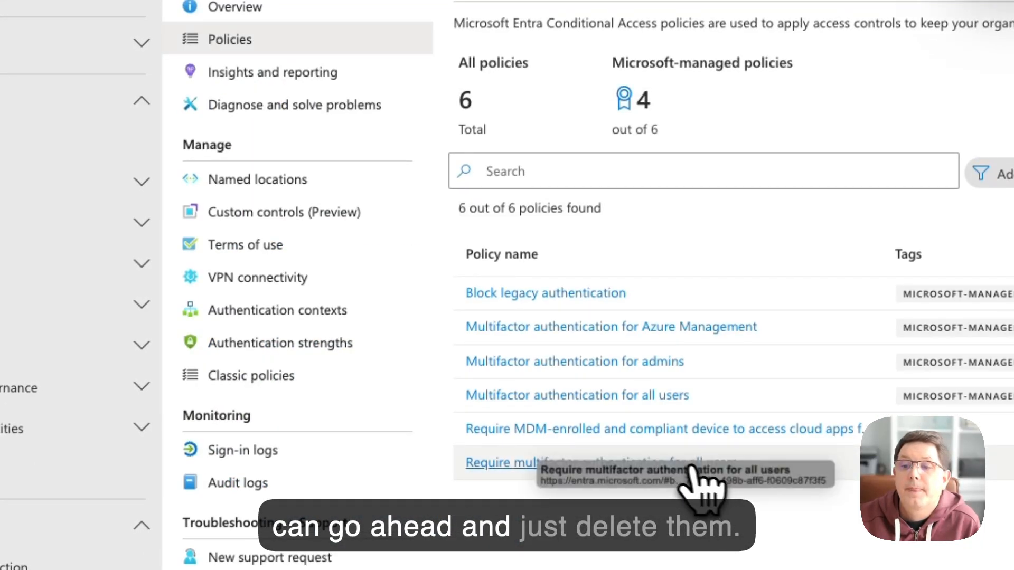
pyautogui.click(708, 465)
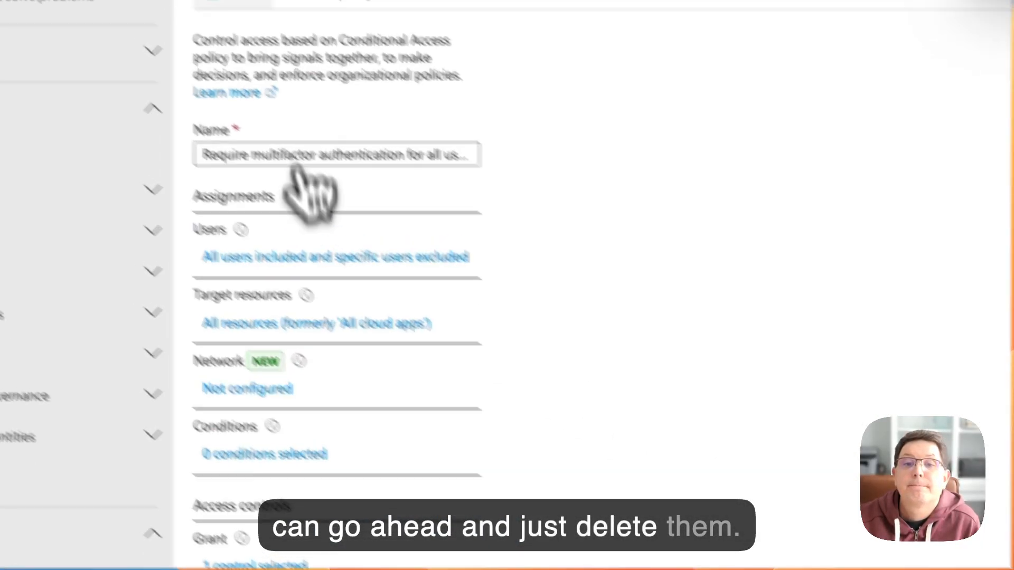
pyautogui.click(370, 81)
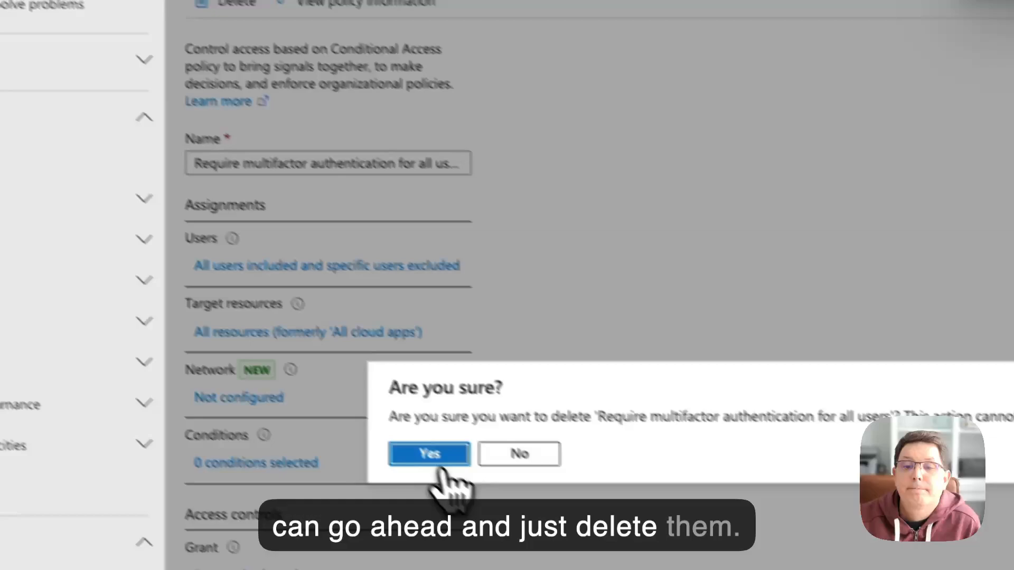
pyautogui.click(581, 545)
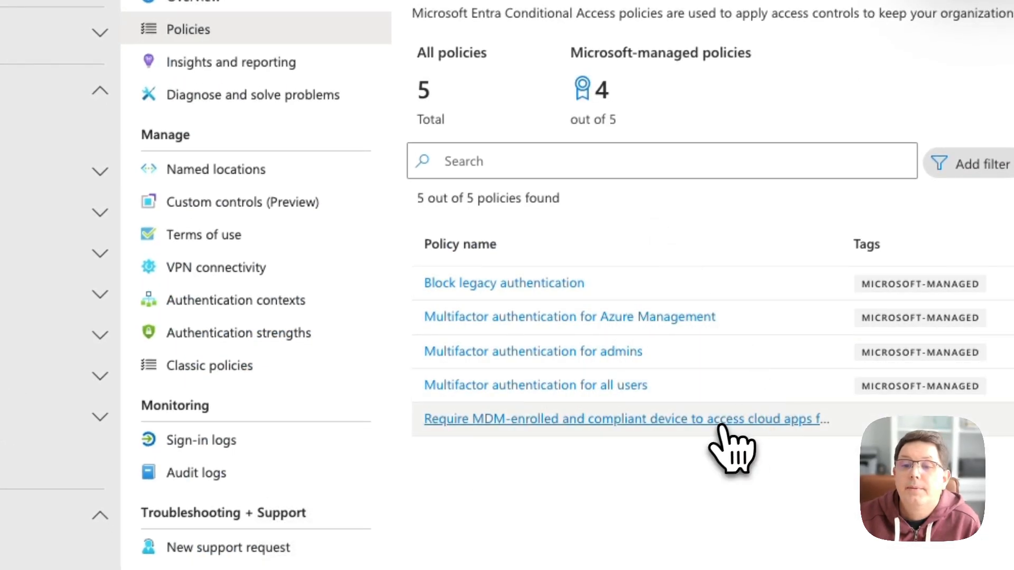
# Step: Switch the MDM-enrolled compliant device policy from report-only to On and save it
pyautogui.click(722, 422)
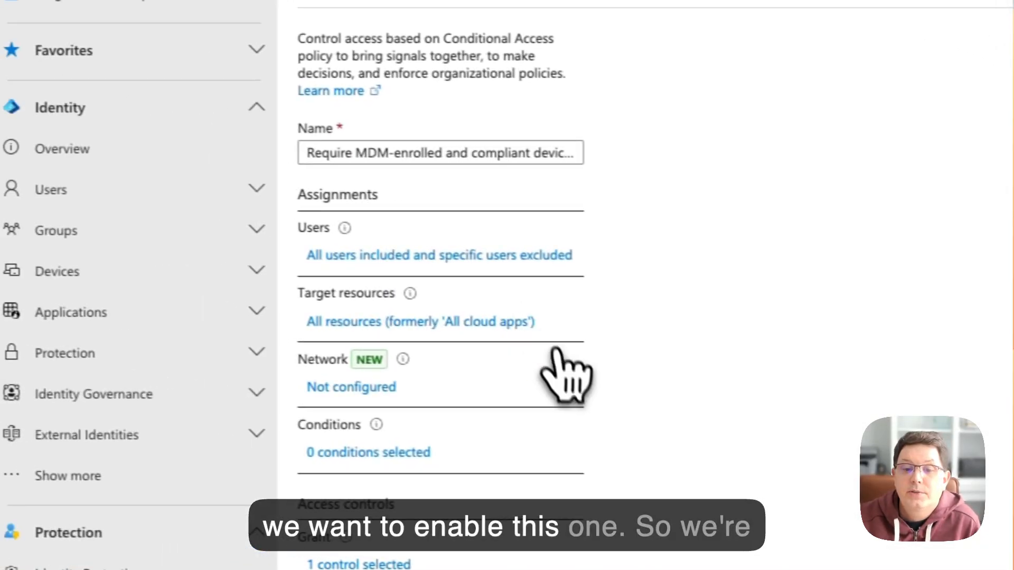
pyautogui.scroll(-5, 464, 305)
pyautogui.click(454, 334)
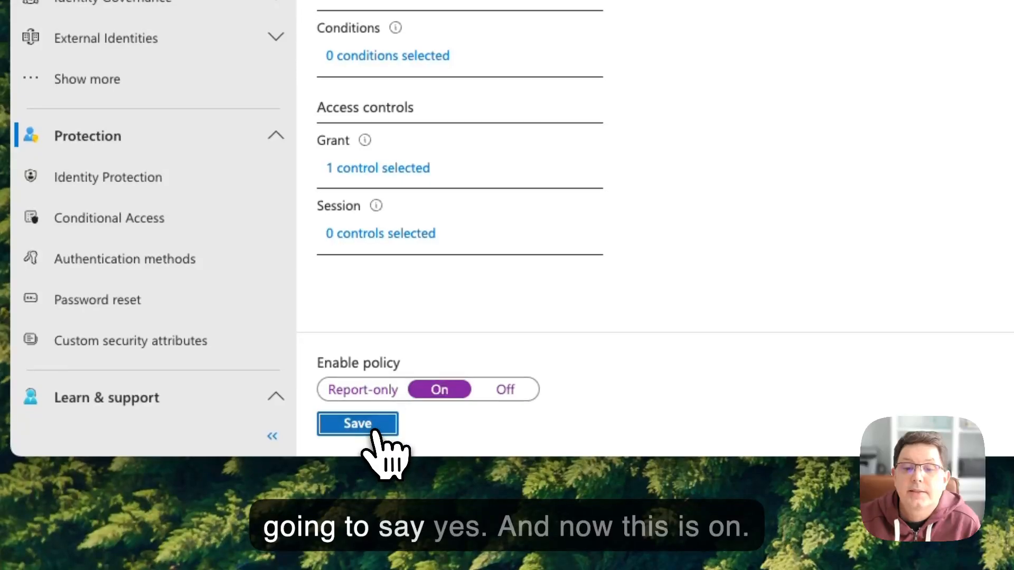
pyautogui.click(372, 428)
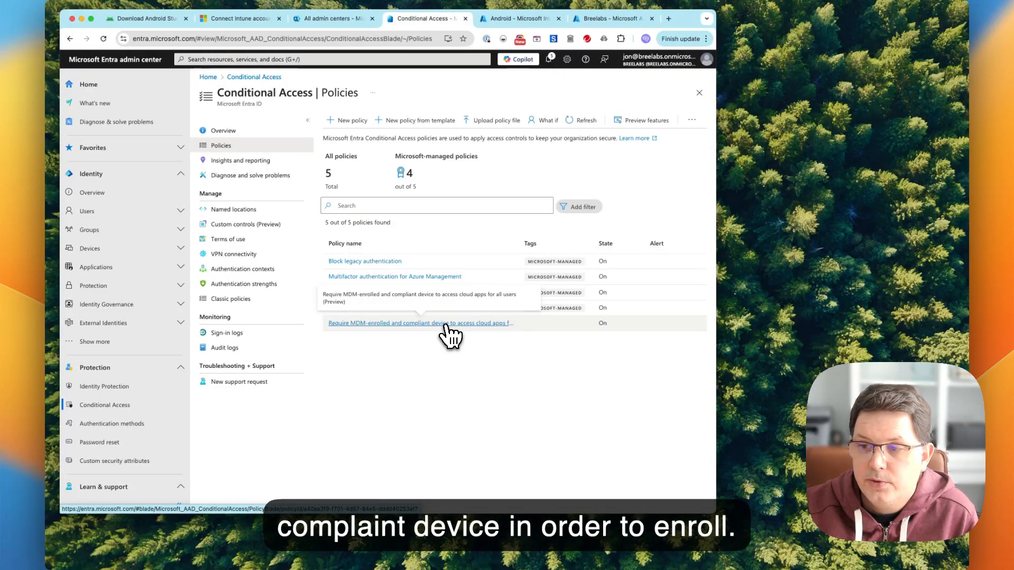
# Step: Add a device platforms condition including only Android to the MDM-enrolled compliant device policy and save
pyautogui.click(445, 324)
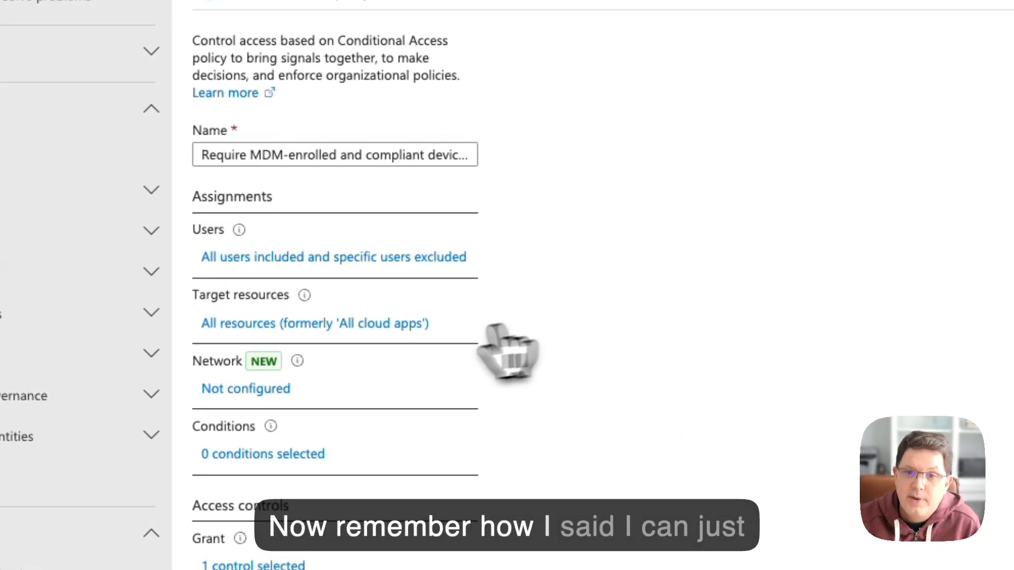
pyautogui.click(325, 323)
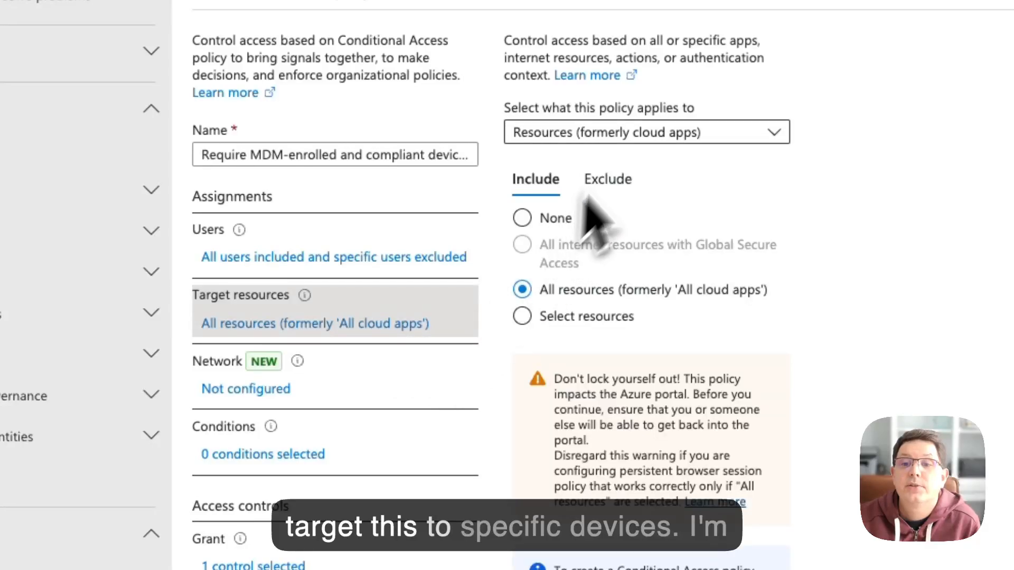
pyautogui.click(296, 454)
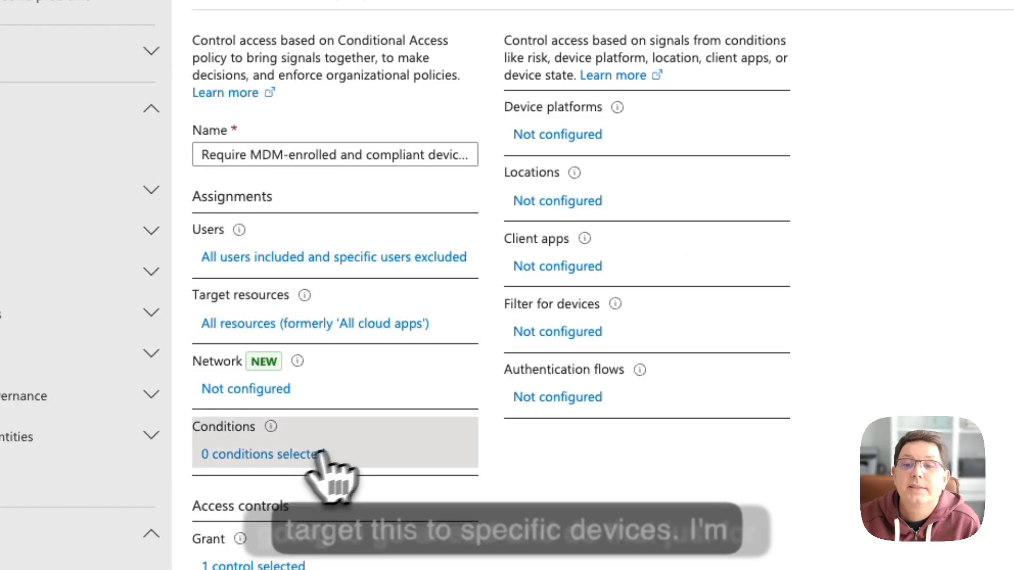
pyautogui.click(538, 136)
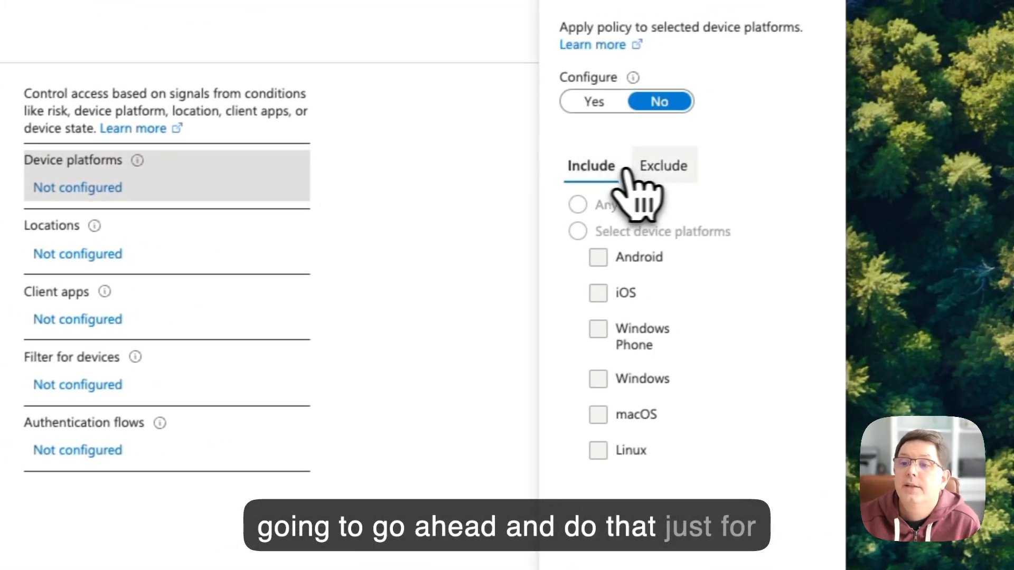
pyautogui.click(585, 260)
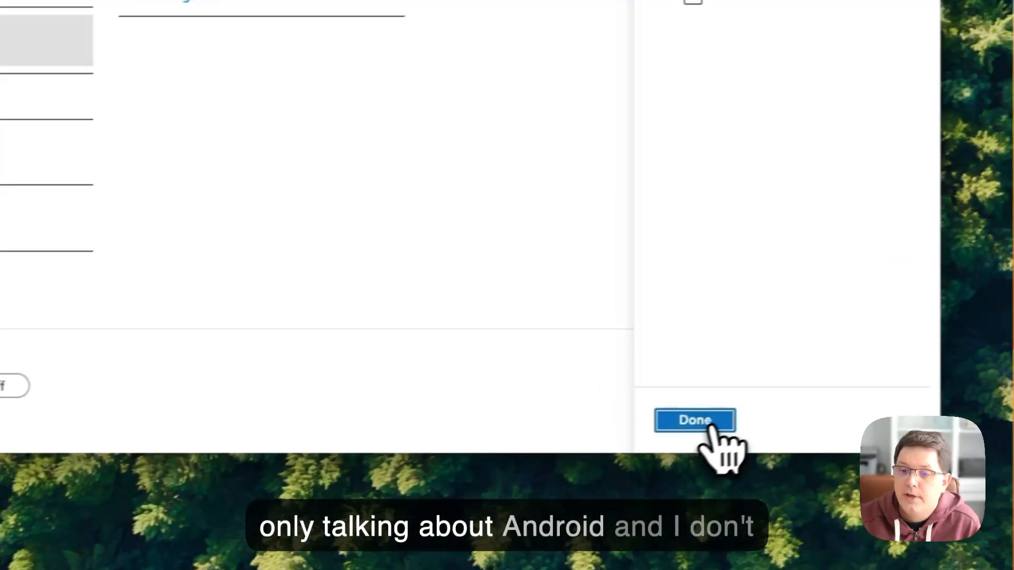
pyautogui.click(705, 425)
pyautogui.click(325, 378)
pyautogui.click(262, 414)
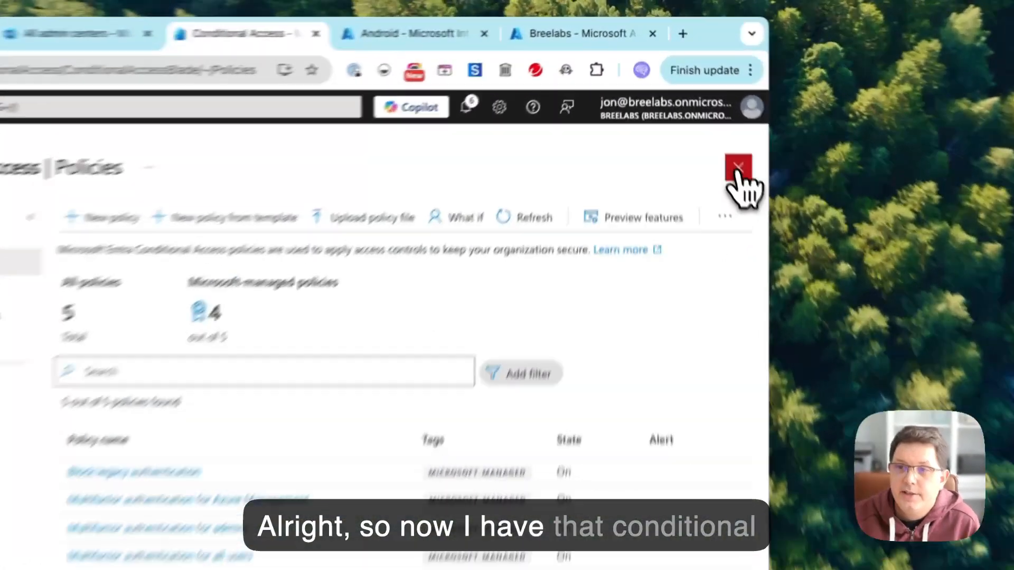
# Step: Close Conditional Access and open the Apps overview in the Intune admin center tab
pyautogui.click(699, 93)
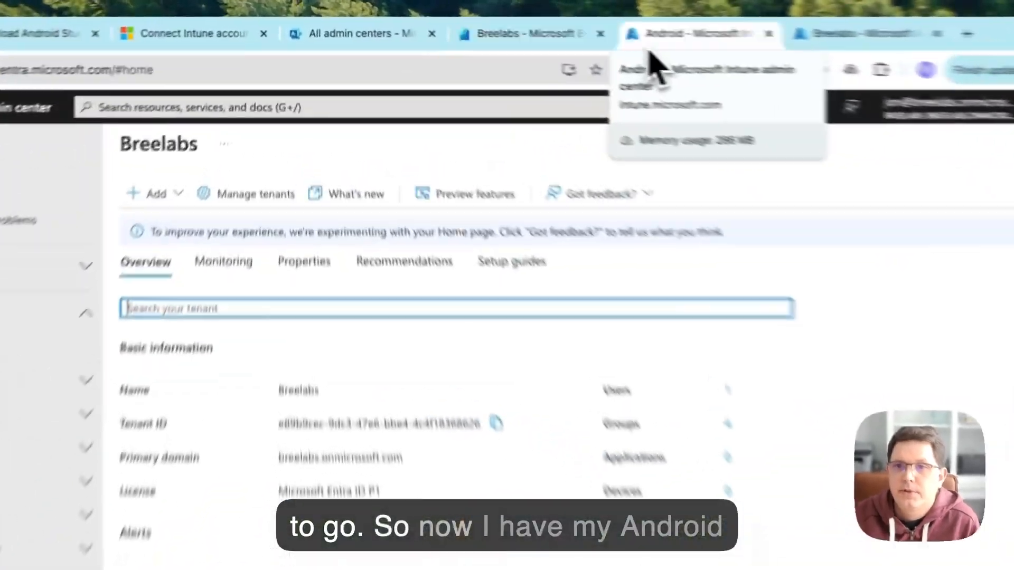
pyautogui.click(493, 27)
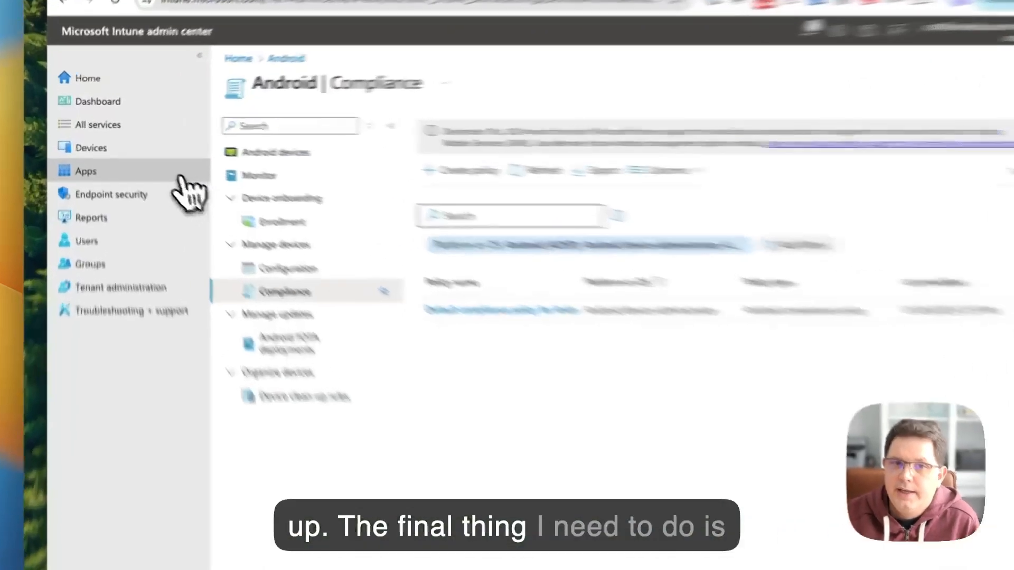
pyautogui.click(134, 150)
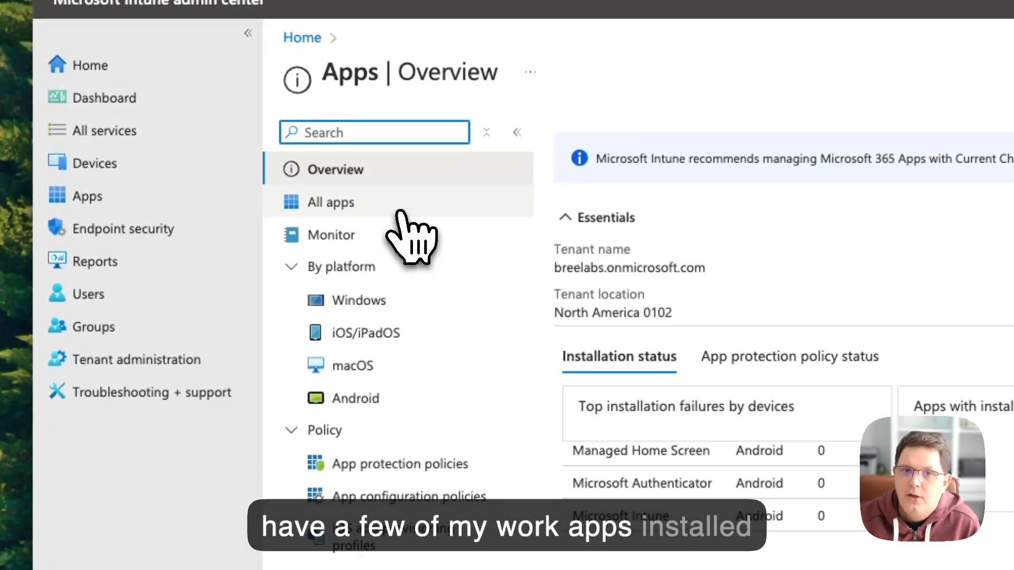
# Step: Add Andriod BYOD under Required assignments for Intune Company Portal, save, and go back to the Android apps
pyautogui.click(432, 396)
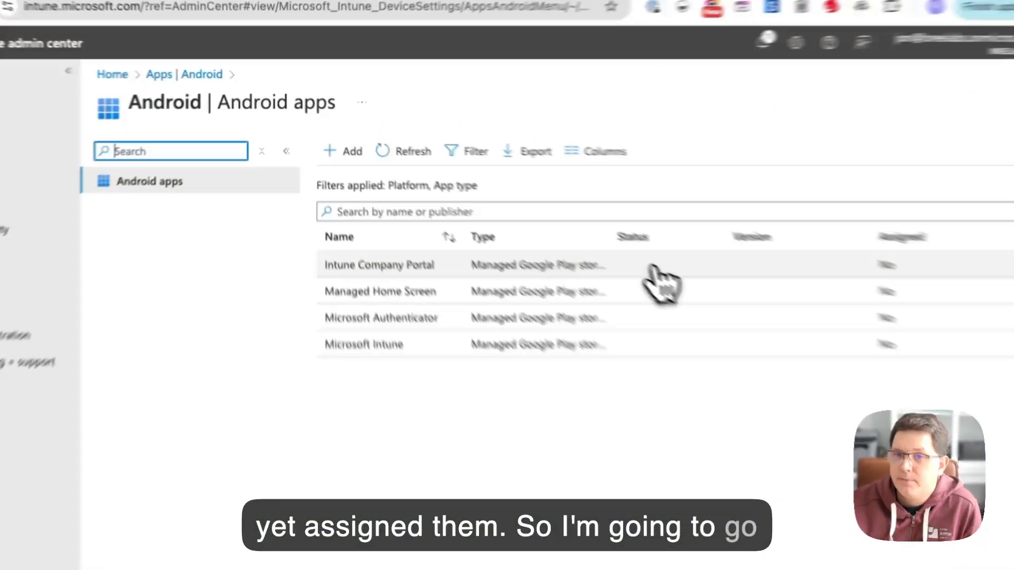
pyautogui.click(486, 185)
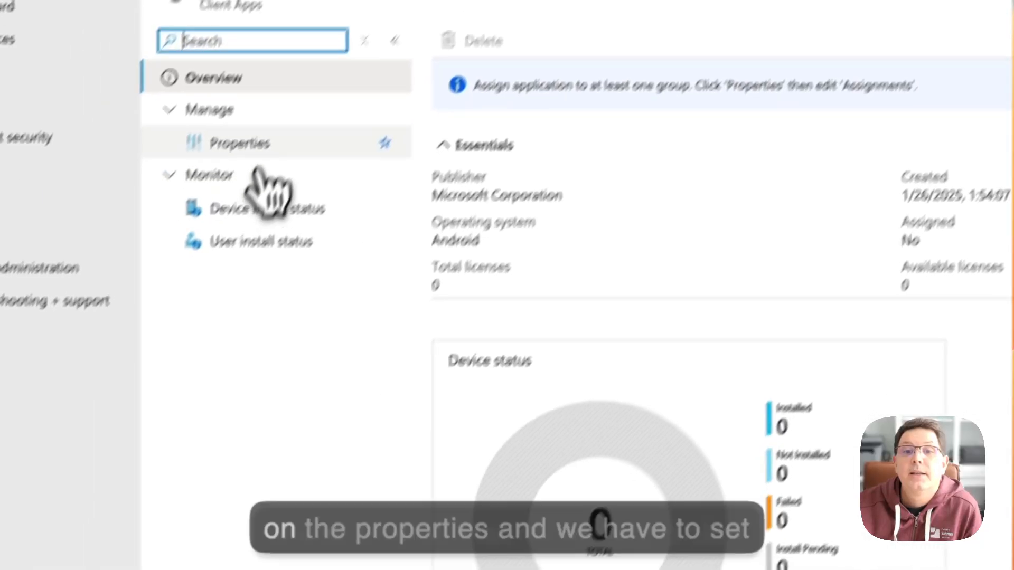
pyautogui.click(143, 271)
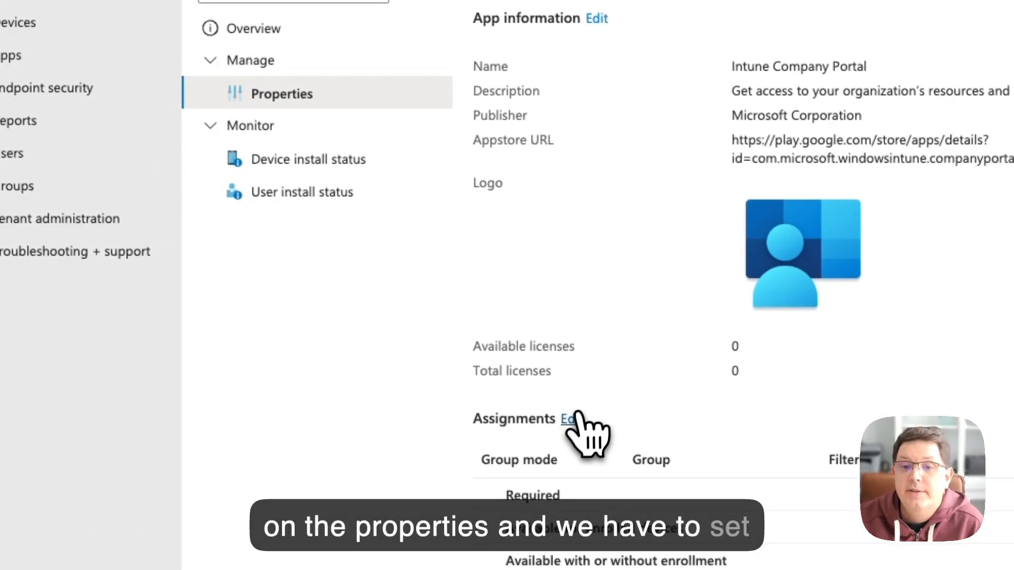
pyautogui.click(576, 417)
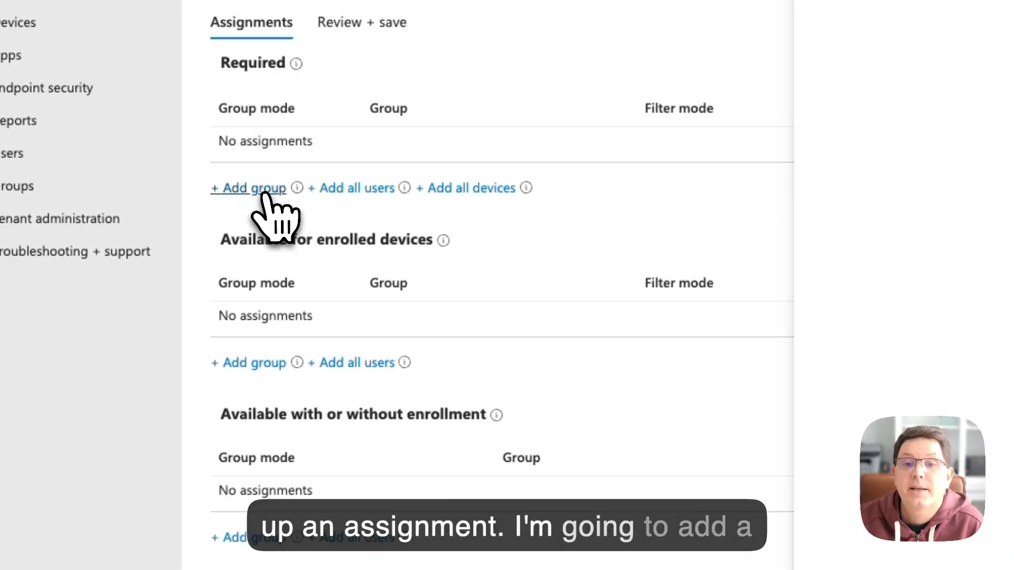
pyautogui.click(262, 194)
pyautogui.click(289, 321)
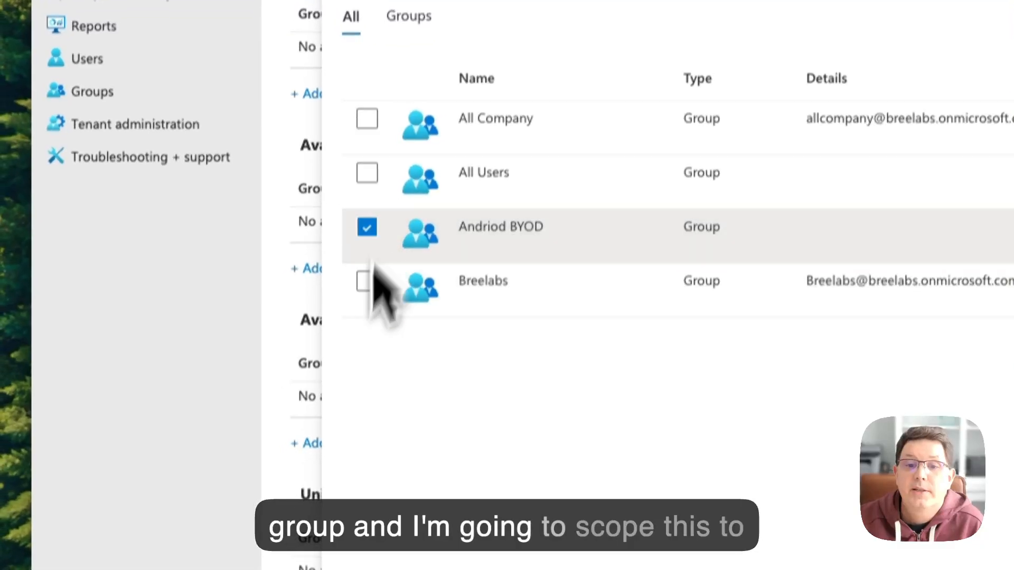
pyautogui.click(382, 462)
pyautogui.click(344, 416)
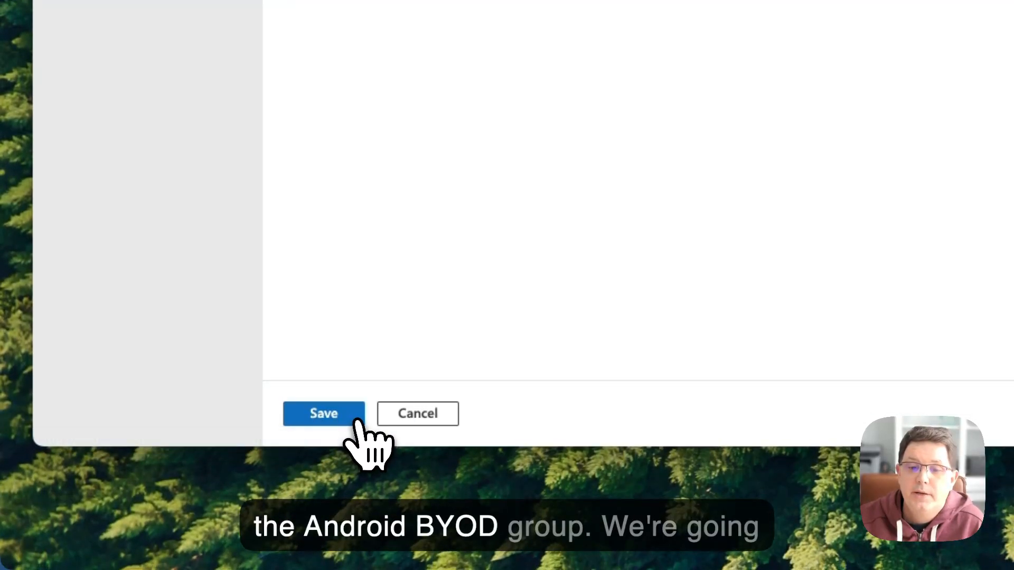
pyautogui.click(349, 415)
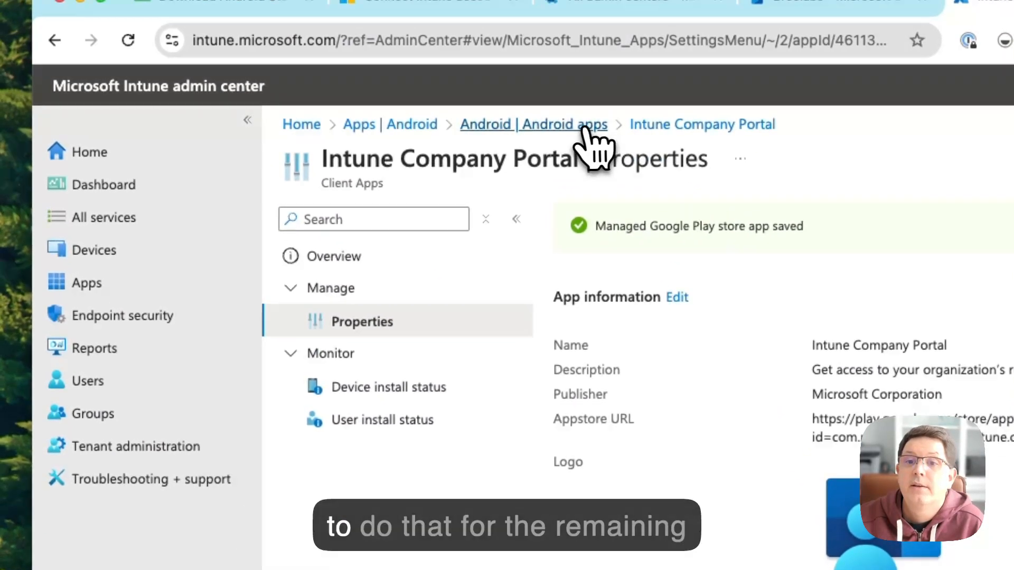
pyautogui.click(585, 126)
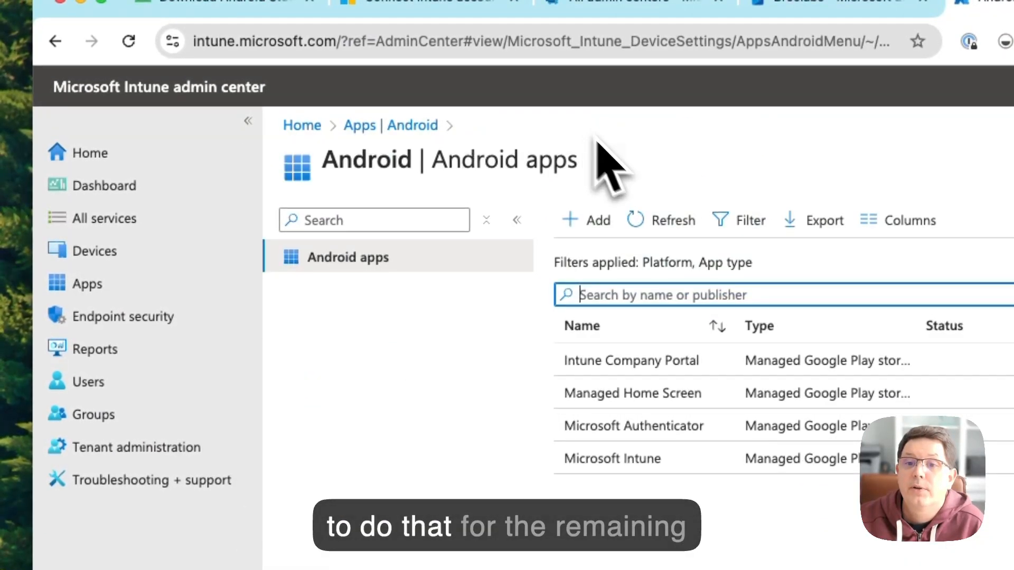
# Step: Assign Managed Home Screen as Required to the Andriod BYOD group
pyautogui.click(678, 397)
pyautogui.click(348, 323)
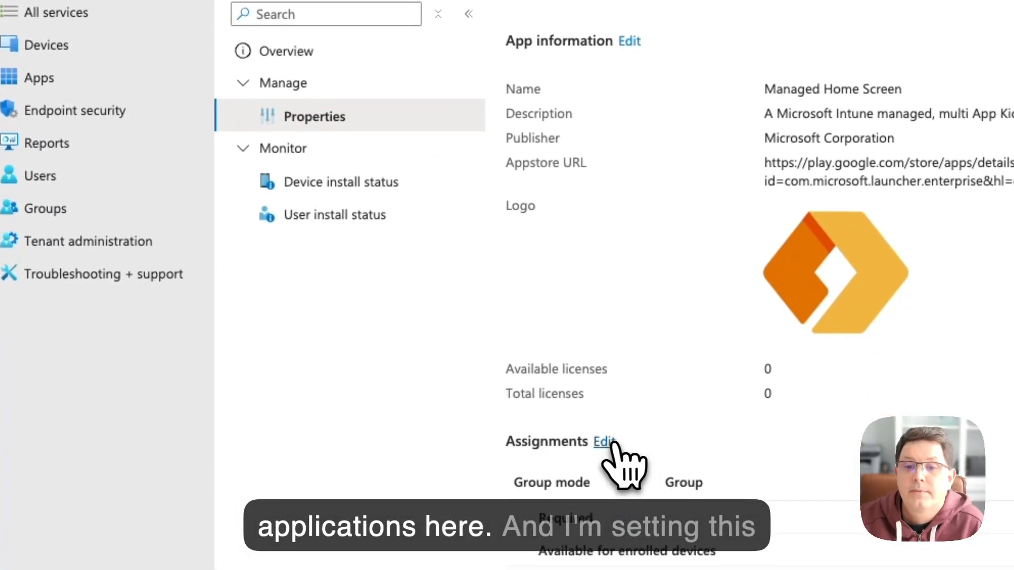
pyautogui.click(611, 444)
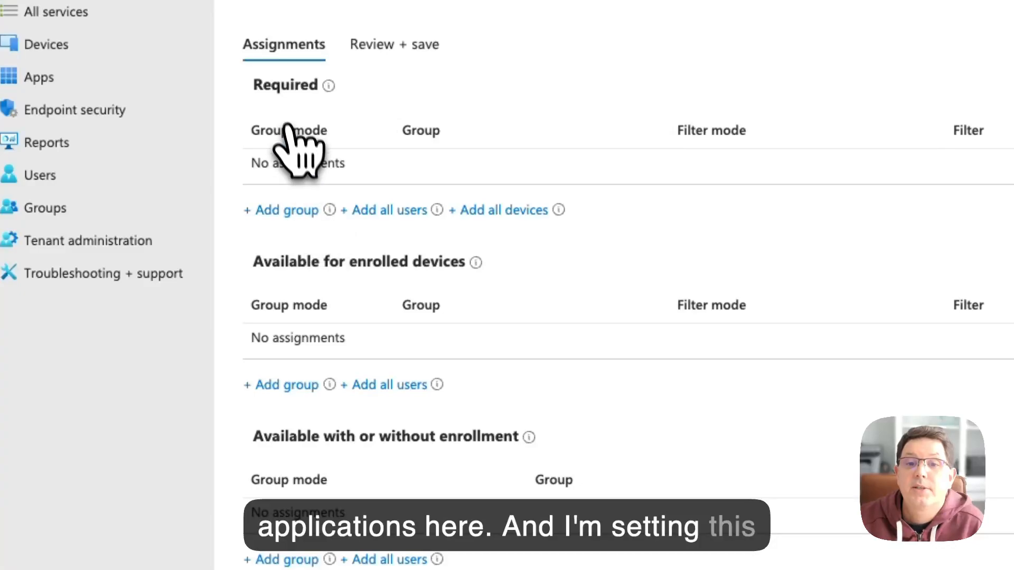
pyautogui.click(283, 210)
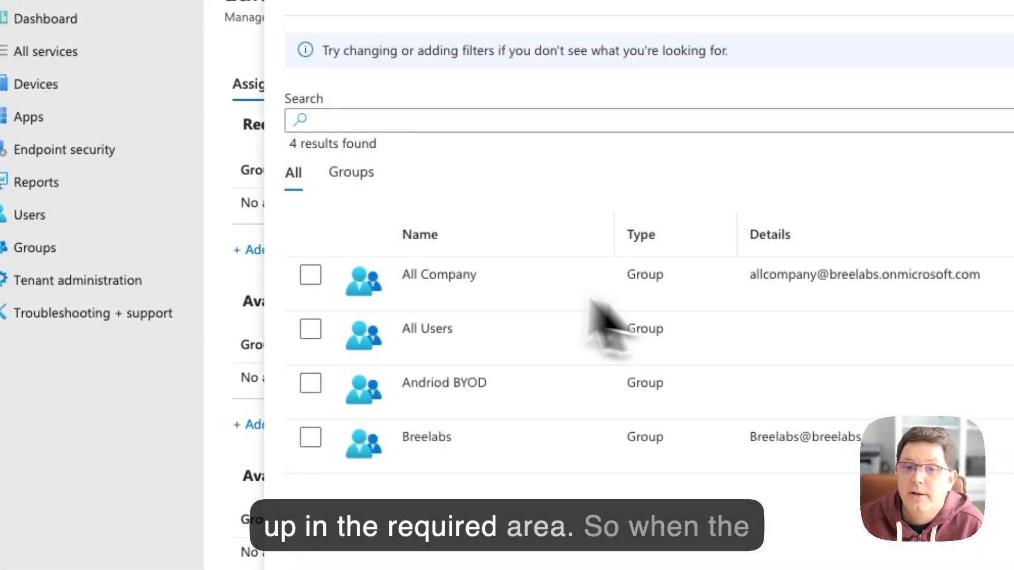
pyautogui.click(310, 384)
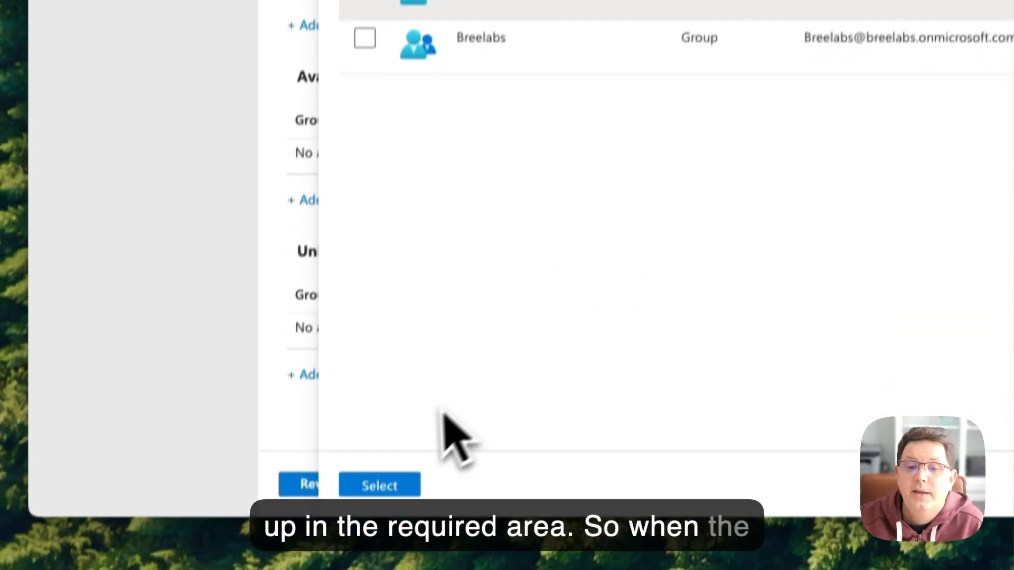
pyautogui.click(378, 484)
pyautogui.click(351, 455)
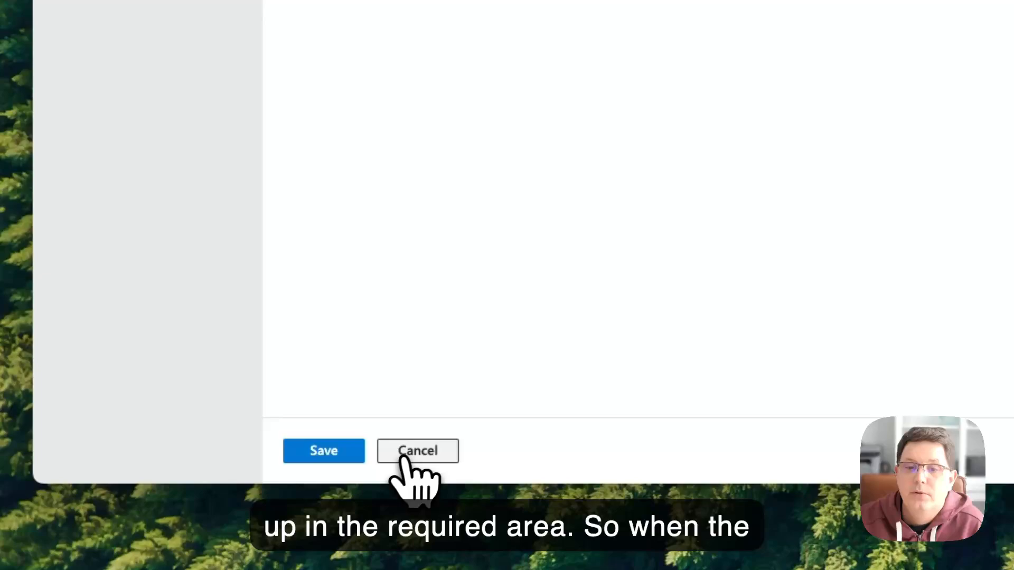
pyautogui.click(323, 451)
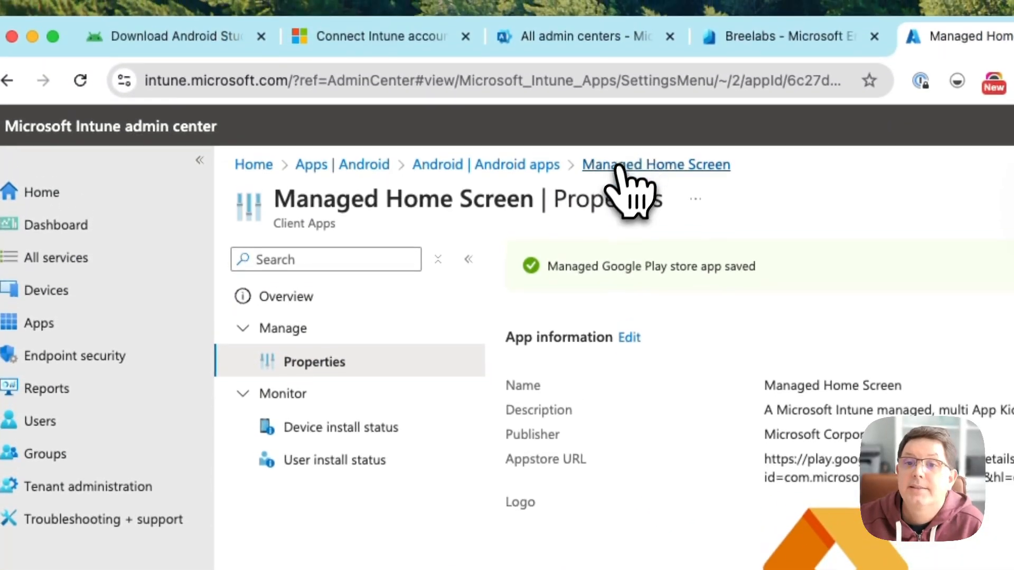
# Step: Assign Microsoft Authenticator as Required to the Andriod BYOD group
pyautogui.click(546, 165)
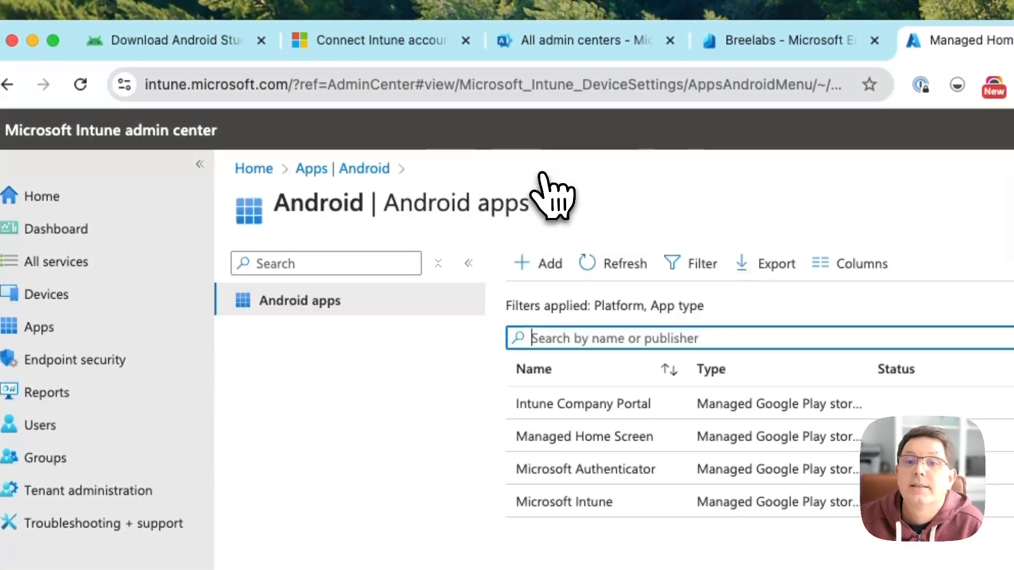
pyautogui.click(634, 472)
pyautogui.click(342, 391)
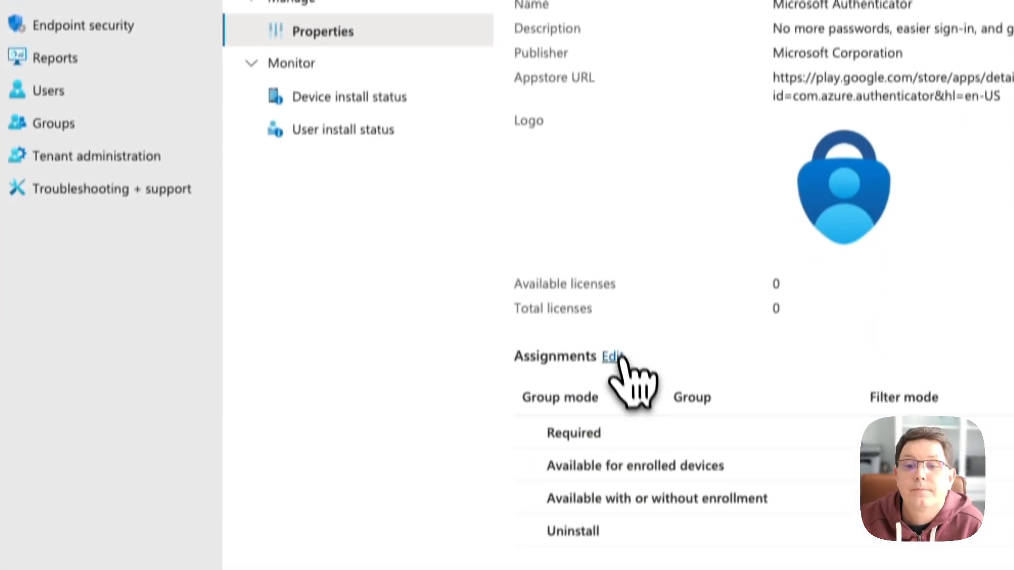
pyautogui.click(624, 360)
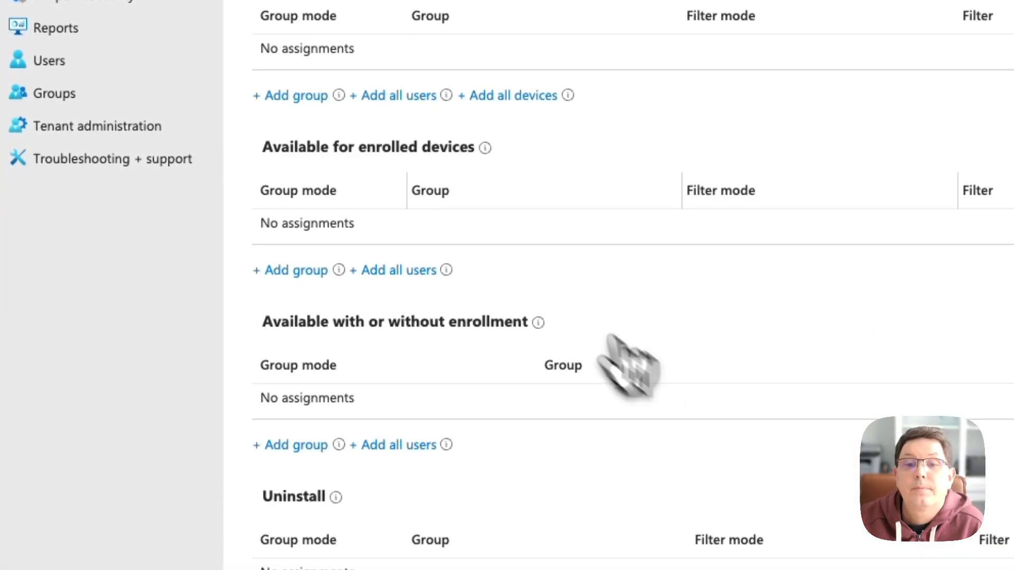
pyautogui.click(325, 96)
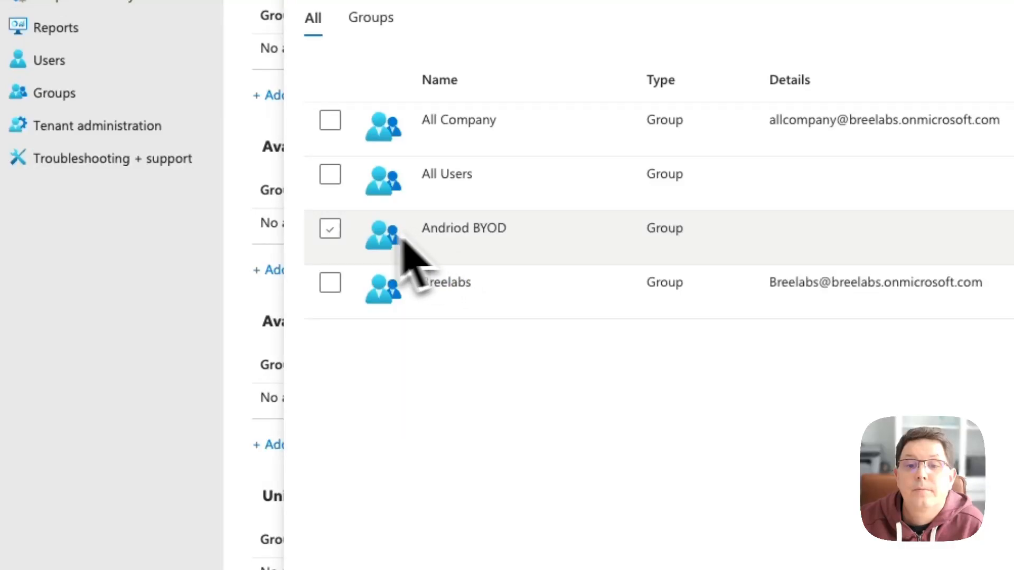
pyautogui.click(332, 231)
pyautogui.click(378, 470)
pyautogui.click(351, 422)
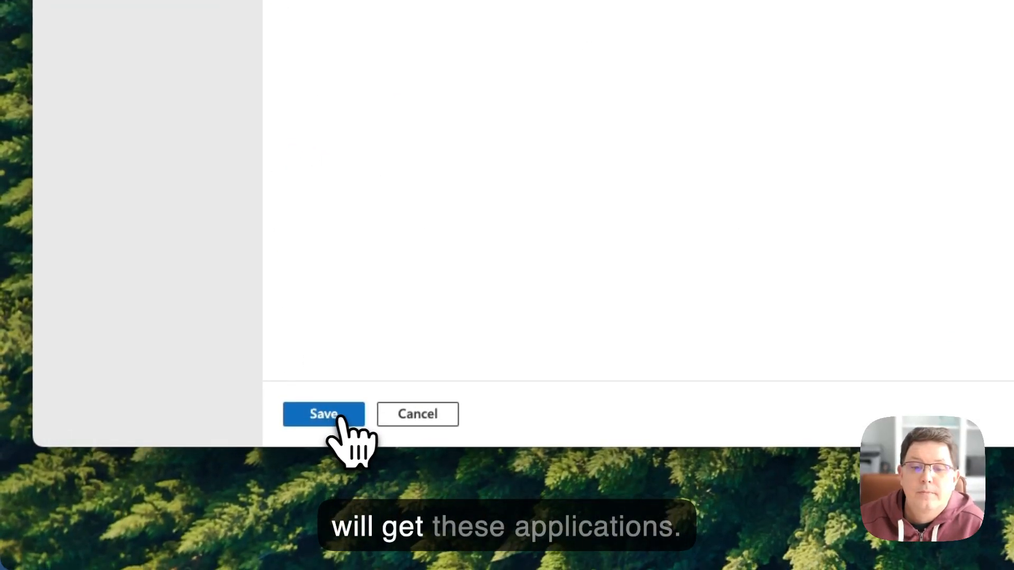
pyautogui.click(342, 416)
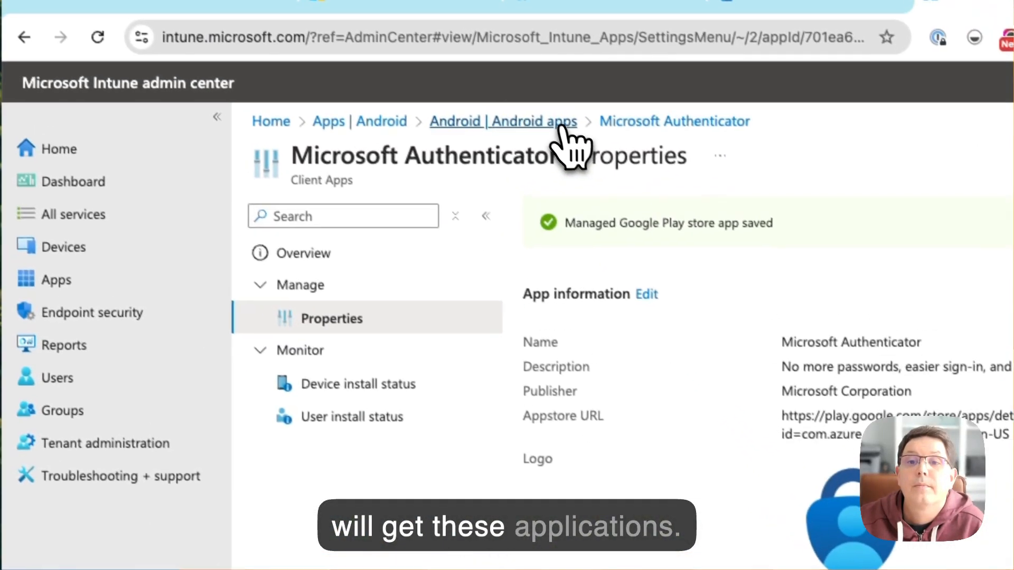
# Step: Assign the Microsoft Intune app as Required to the Andriod BYOD group
pyautogui.click(572, 147)
pyautogui.click(663, 465)
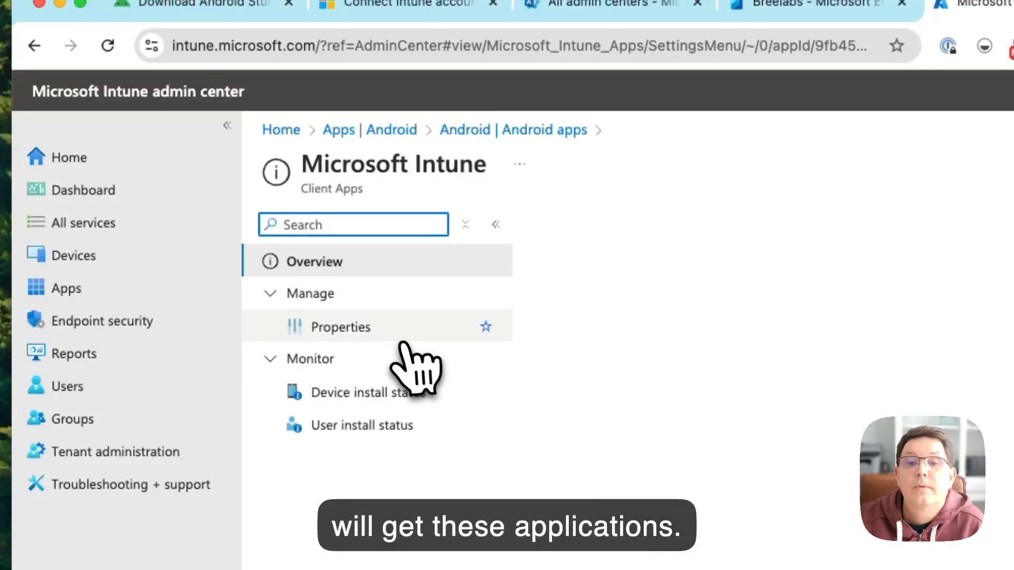
pyautogui.click(388, 332)
pyautogui.click(655, 252)
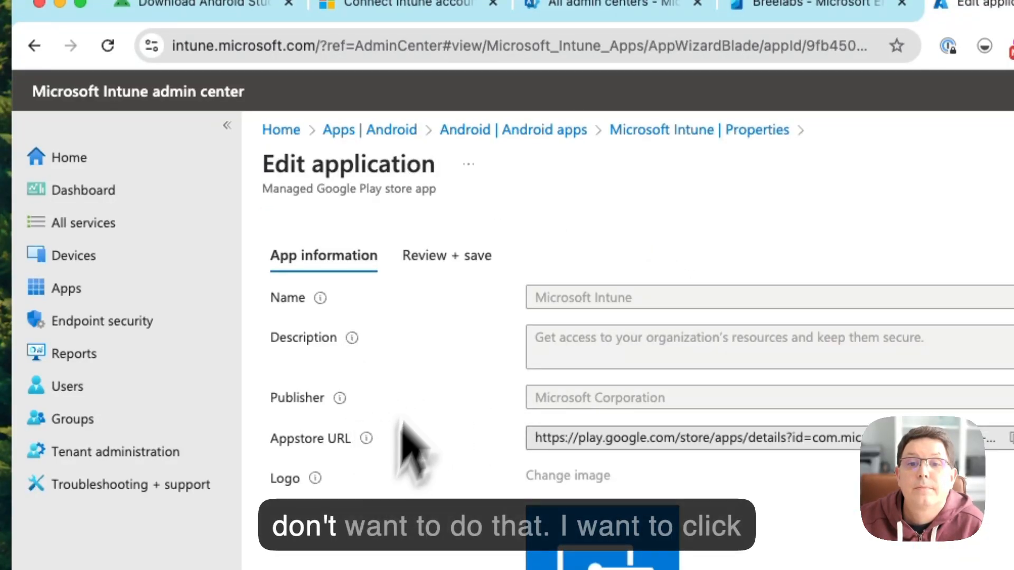
pyautogui.click(612, 136)
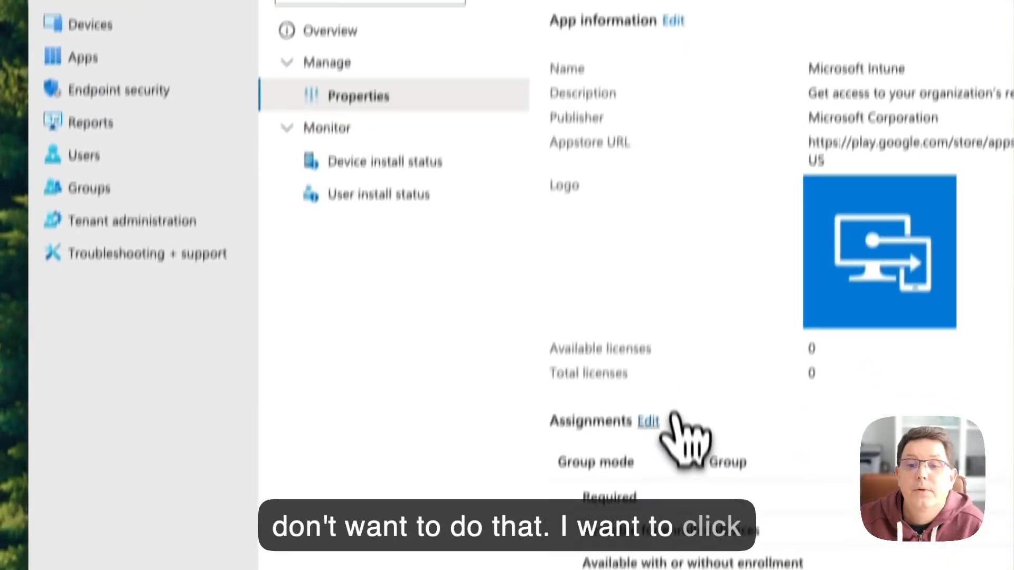
pyautogui.click(654, 420)
pyautogui.click(341, 120)
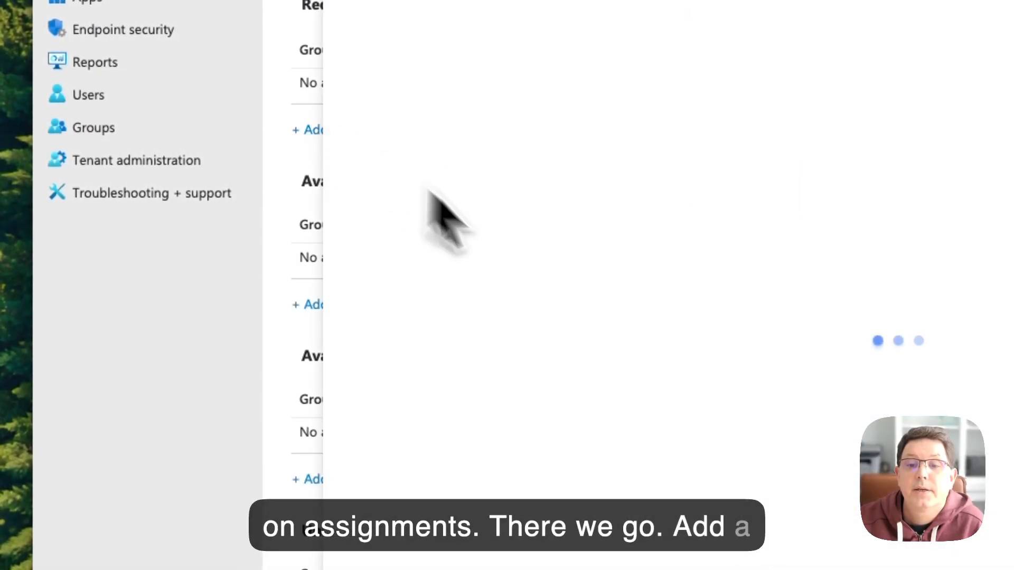
pyautogui.click(375, 280)
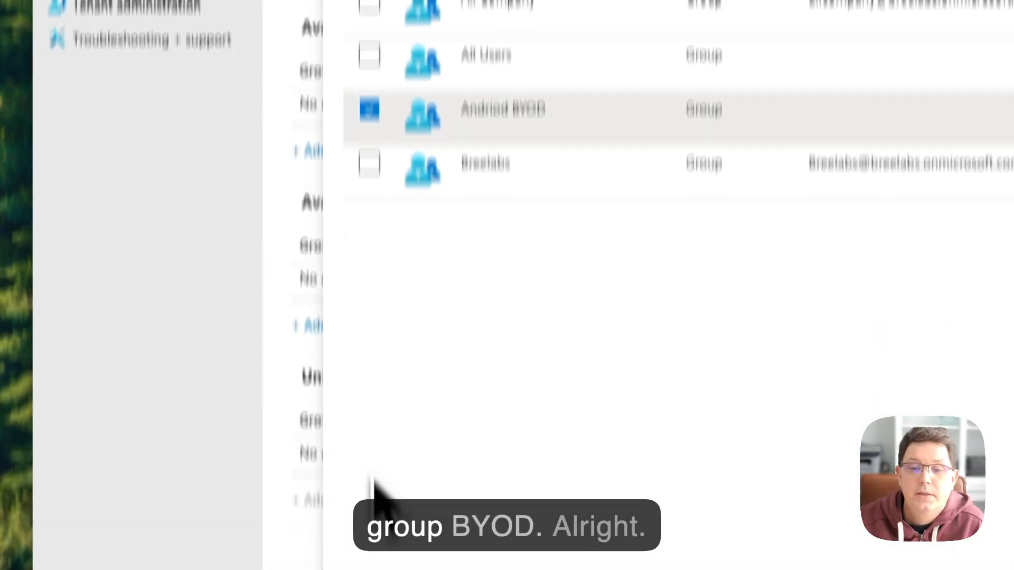
pyautogui.click(373, 486)
pyautogui.click(391, 473)
pyautogui.click(339, 458)
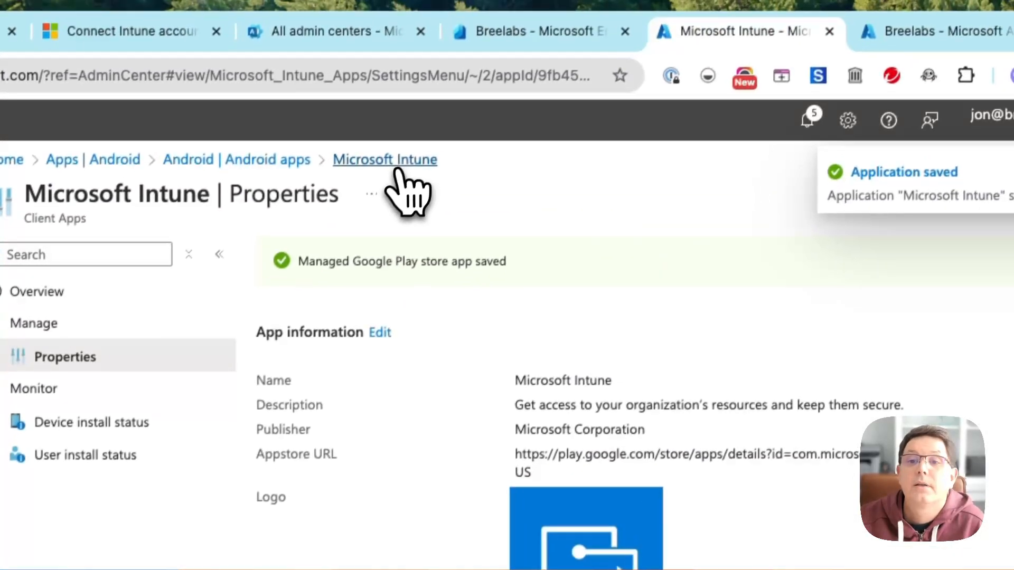
# Step: Return to the Android apps list and refresh it to show the updated assignments
pyautogui.click(285, 159)
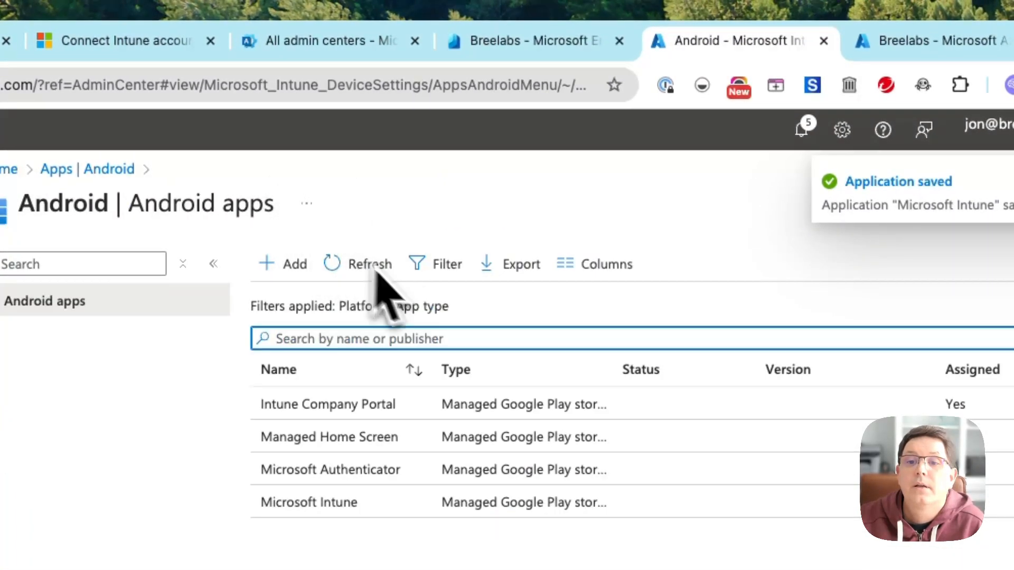
pyautogui.click(367, 269)
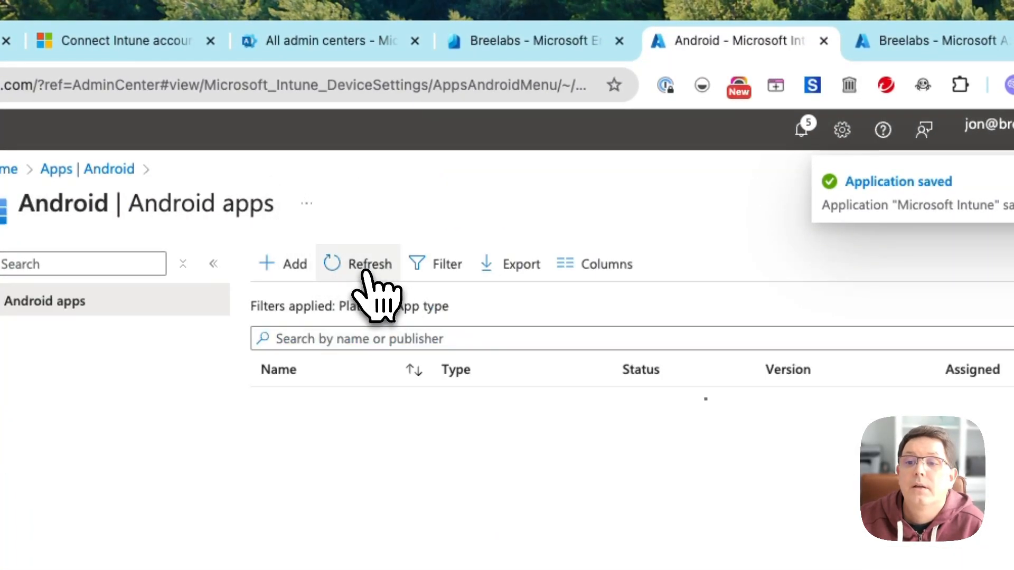
pyautogui.click(367, 269)
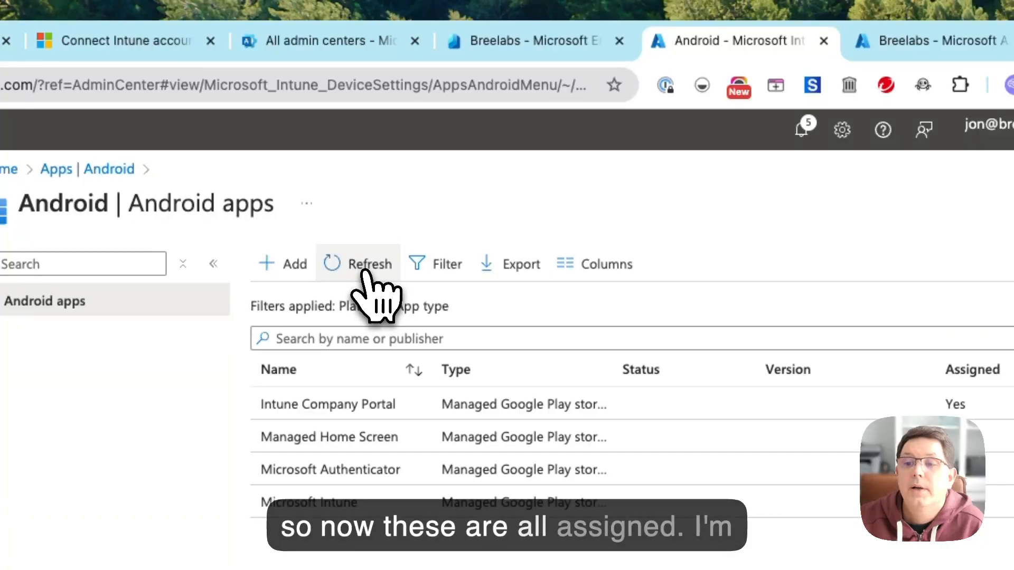
# Step: Approve Google Chrome in managed Google Play and sync it to Intune
pyautogui.click(269, 270)
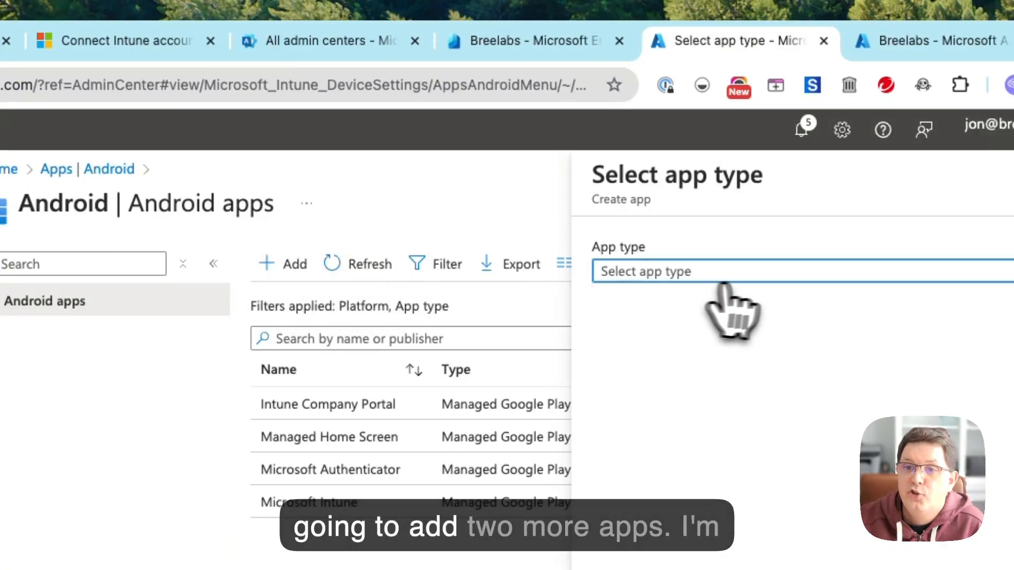
pyautogui.click(745, 273)
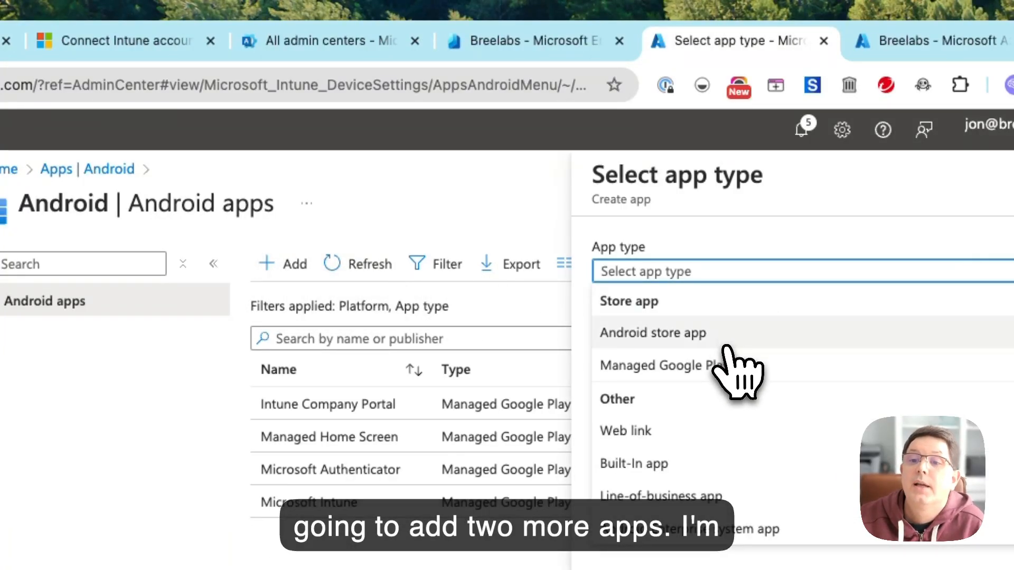
pyautogui.click(745, 369)
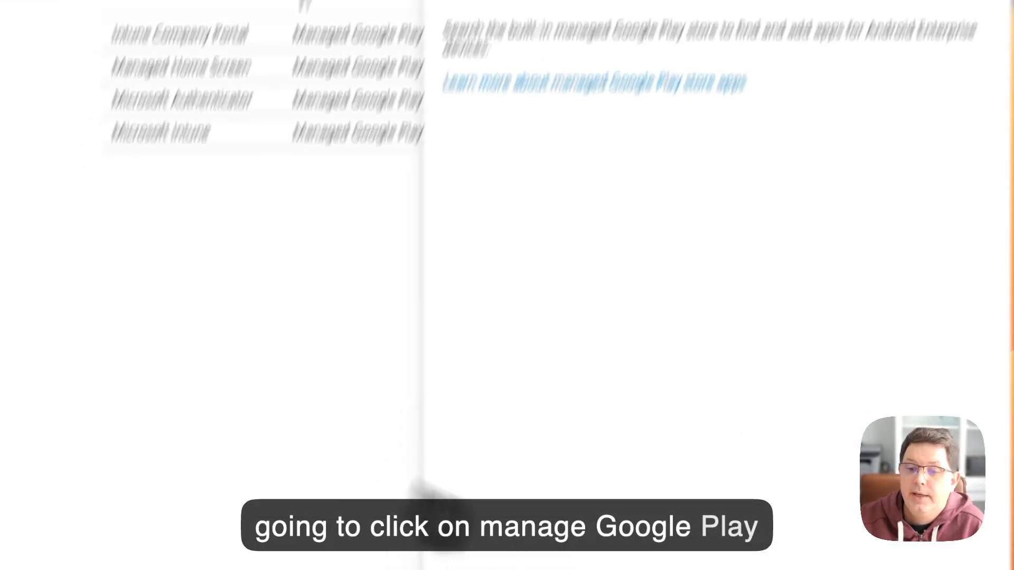
pyautogui.click(577, 484)
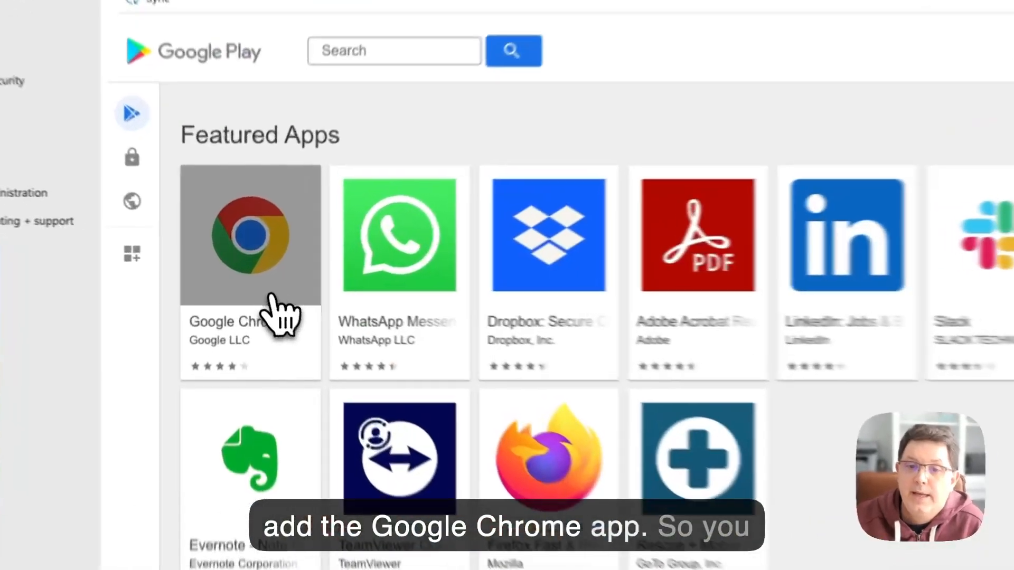
pyautogui.click(257, 285)
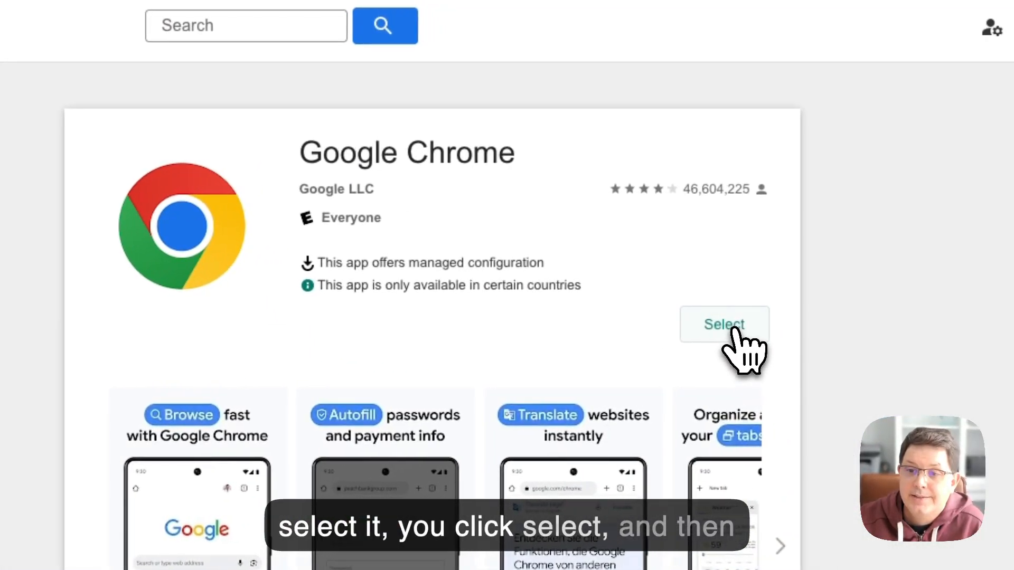
pyautogui.click(908, 320)
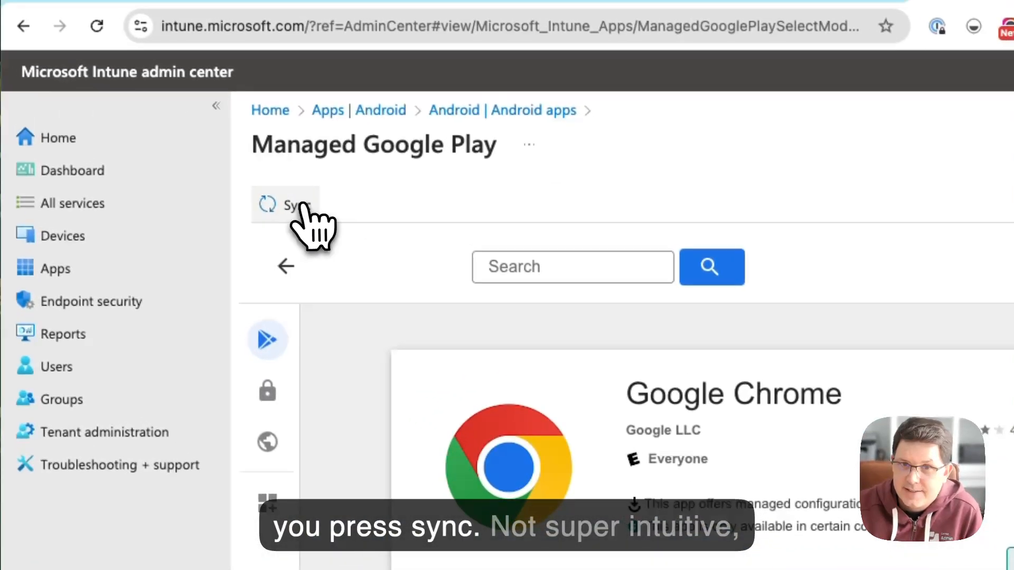
pyautogui.click(303, 205)
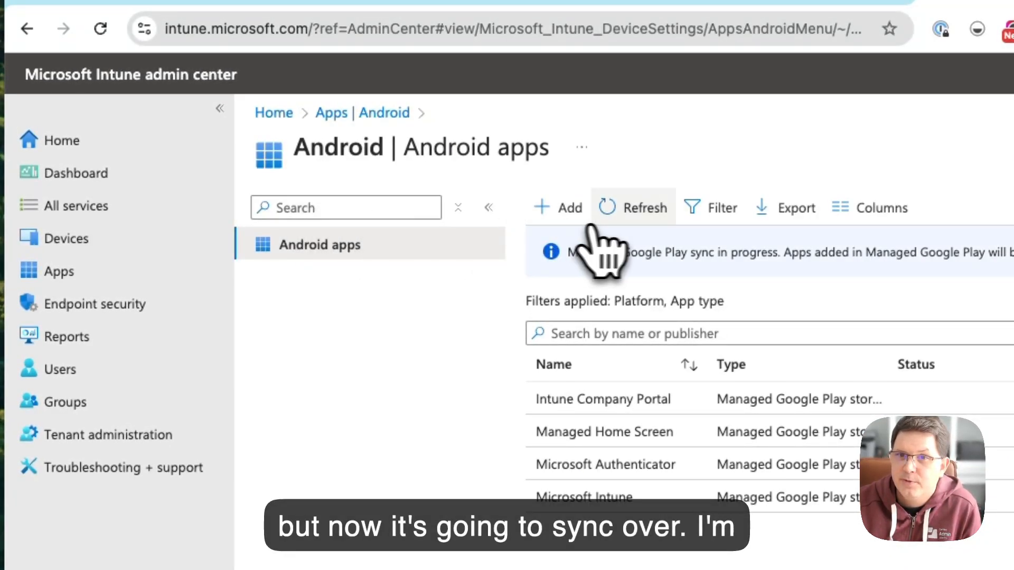
# Step: Approve Dropbox in managed Google Play, sync it to Intune, and refresh the Android apps list
pyautogui.click(578, 211)
pyautogui.click(612, 116)
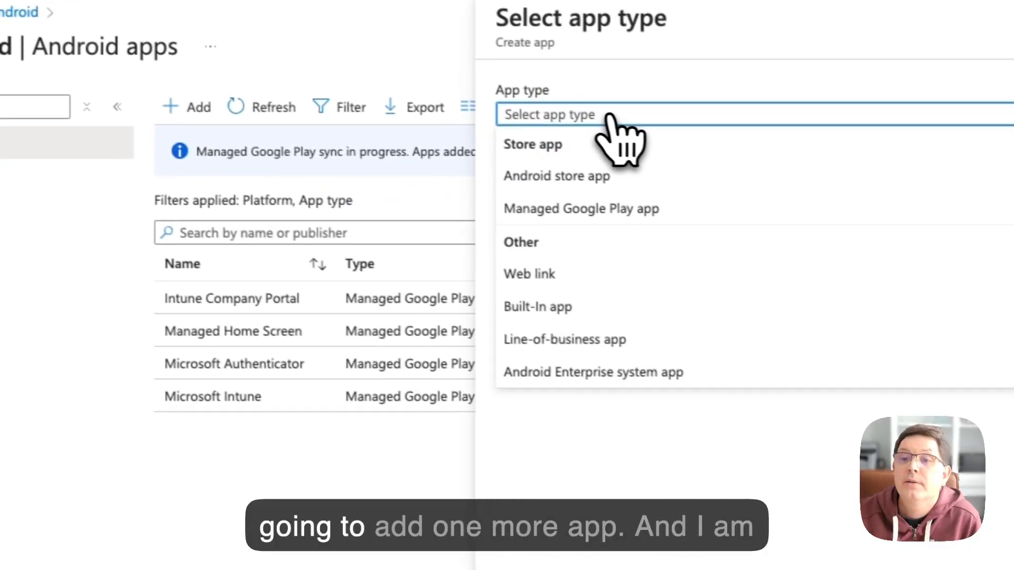
pyautogui.click(595, 203)
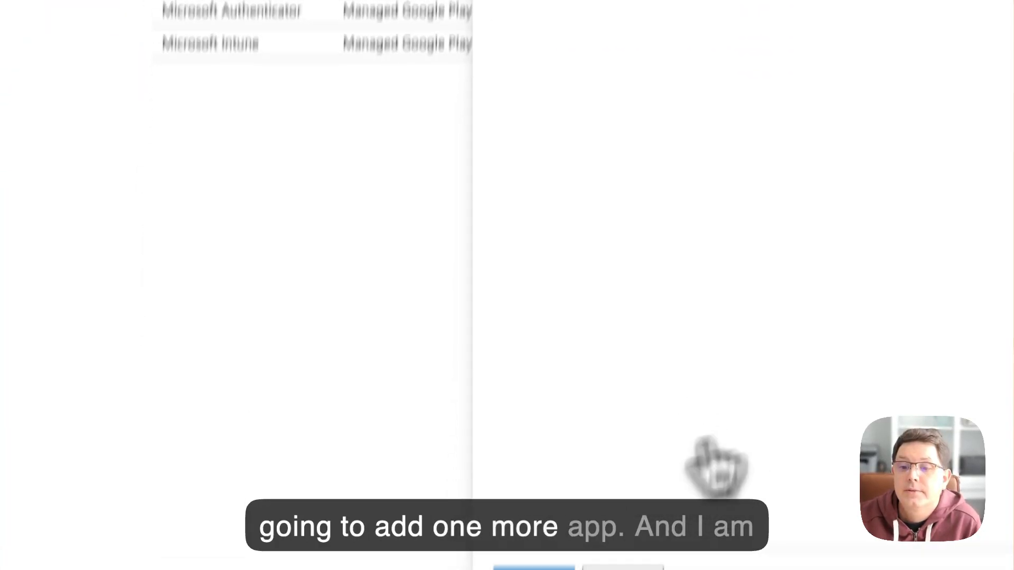
pyautogui.click(544, 462)
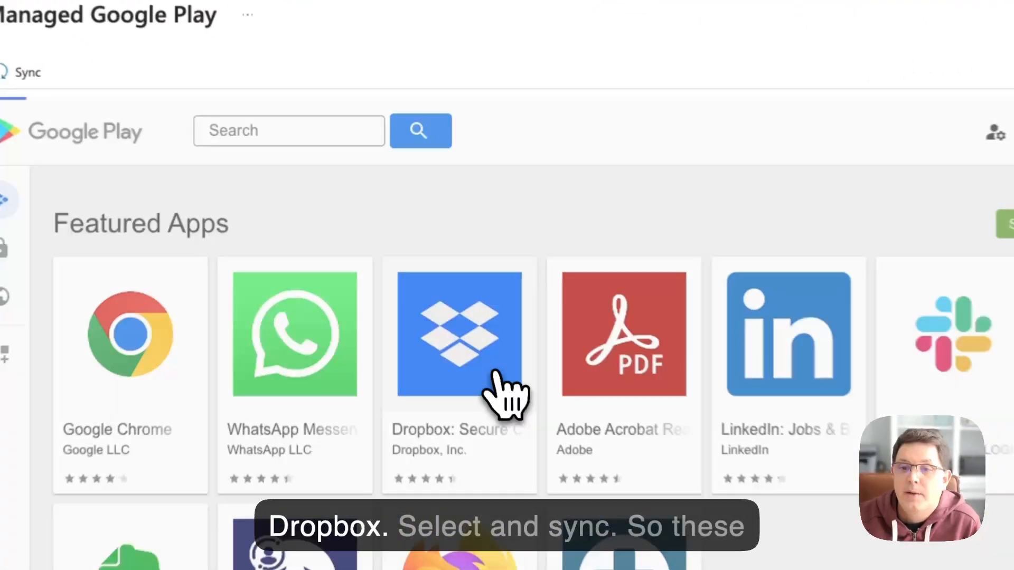
pyautogui.click(389, 274)
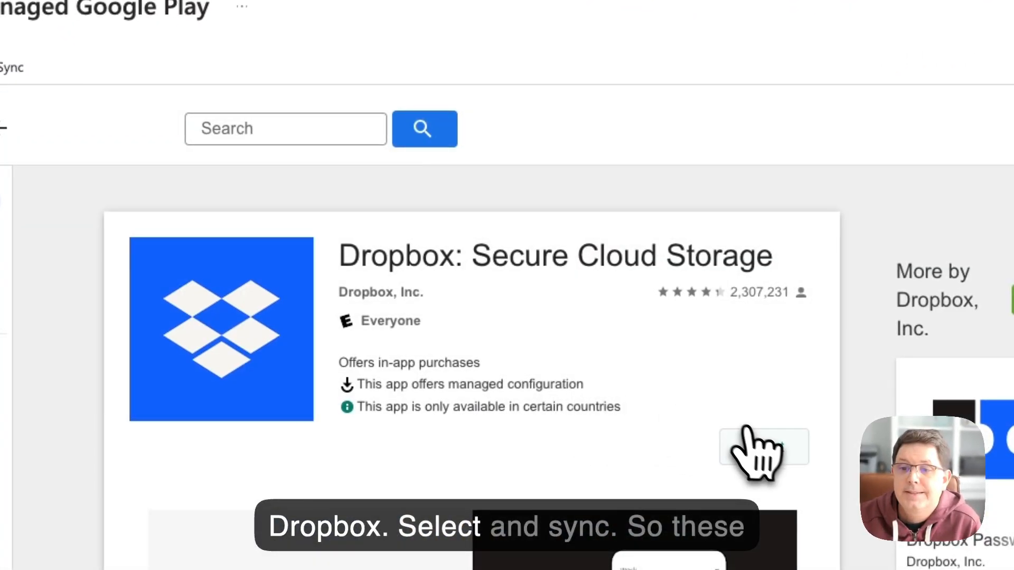
pyautogui.click(762, 447)
pyautogui.click(10, 67)
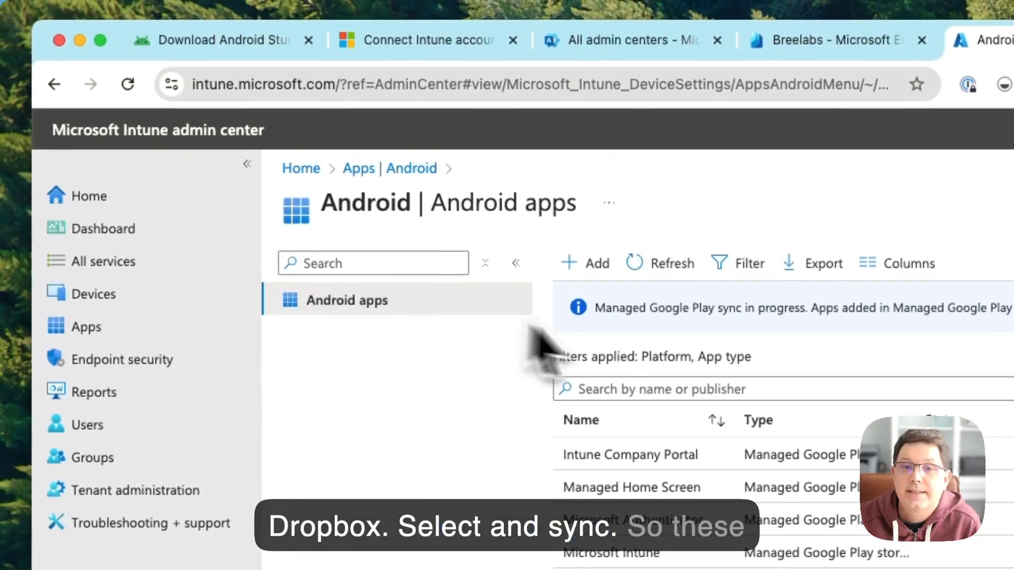
pyautogui.click(667, 266)
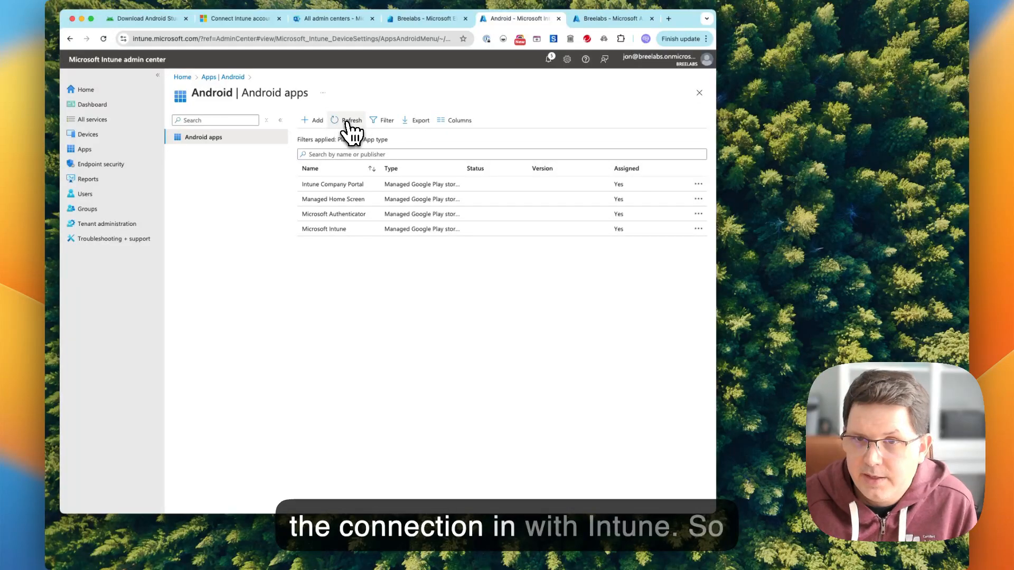
# Step: Assign Google Chrome as Required to Andriod BYOD, then return to and refresh the Android apps list
pyautogui.click(348, 126)
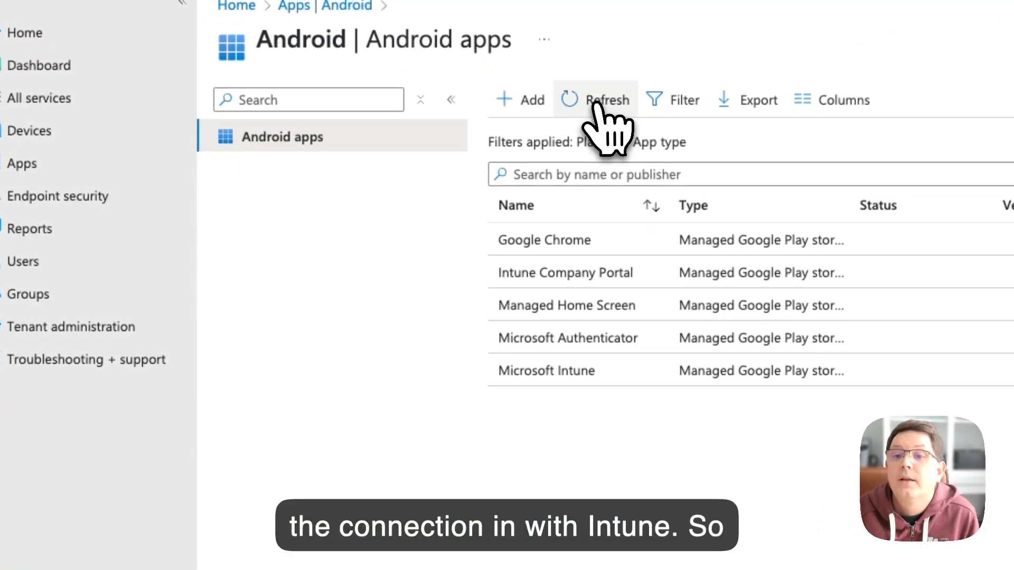
pyautogui.click(594, 241)
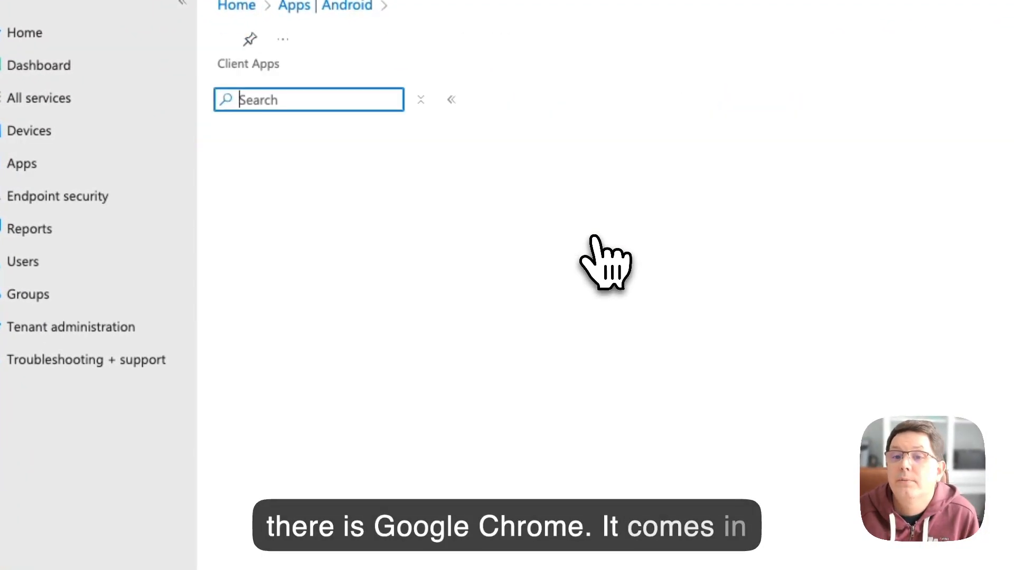
pyautogui.click(316, 203)
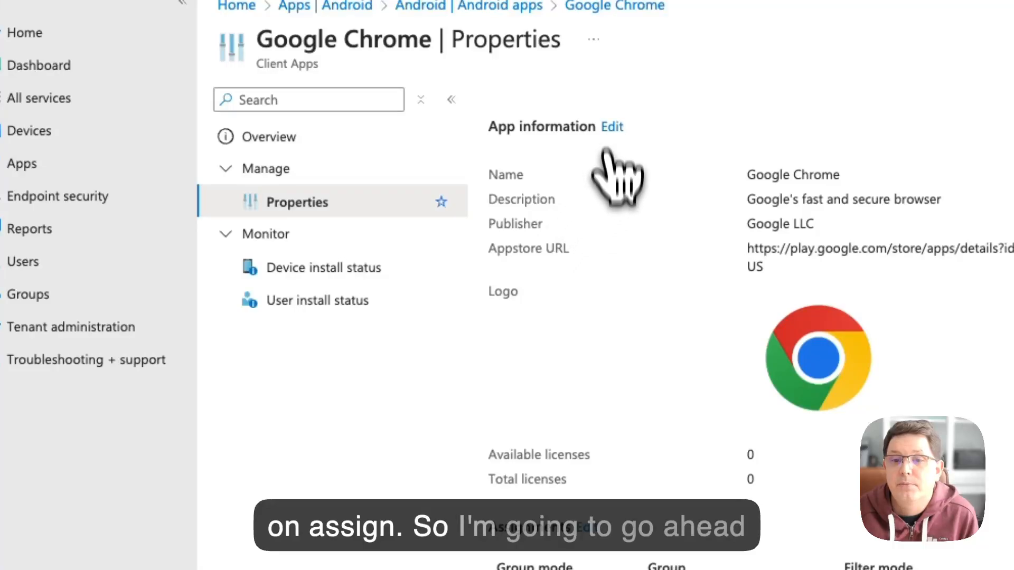
pyautogui.click(587, 525)
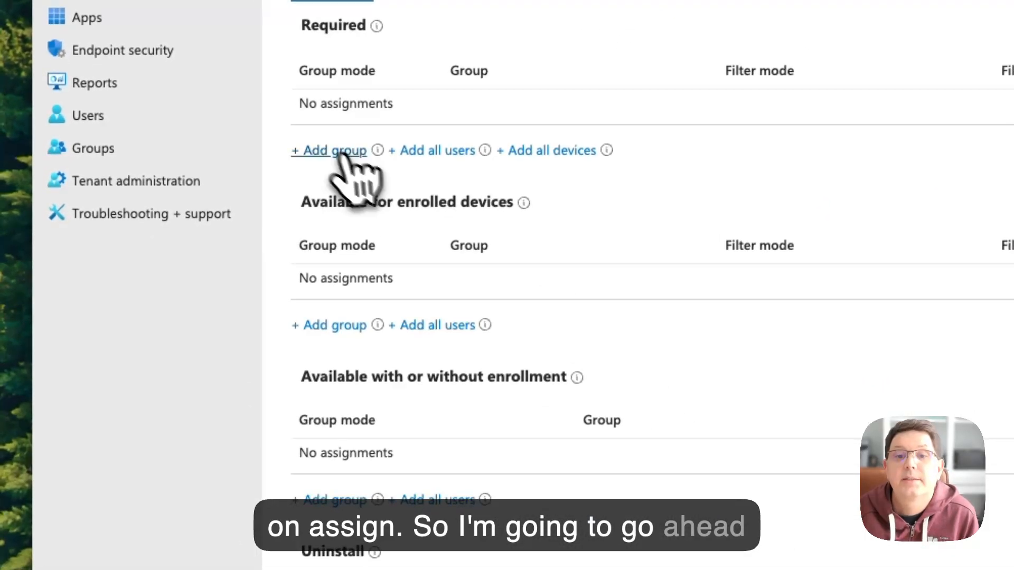
pyautogui.click(344, 152)
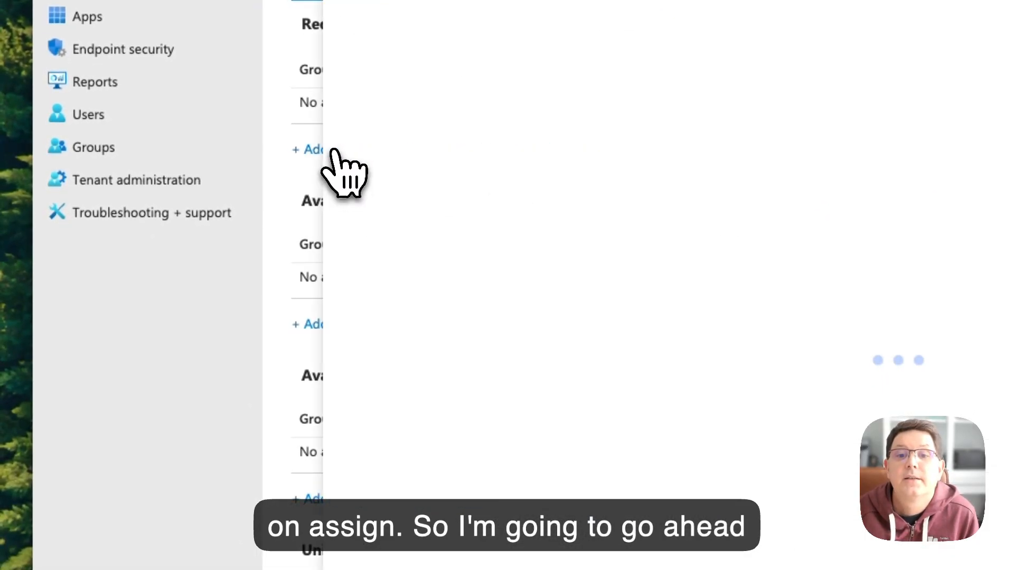
pyautogui.click(394, 291)
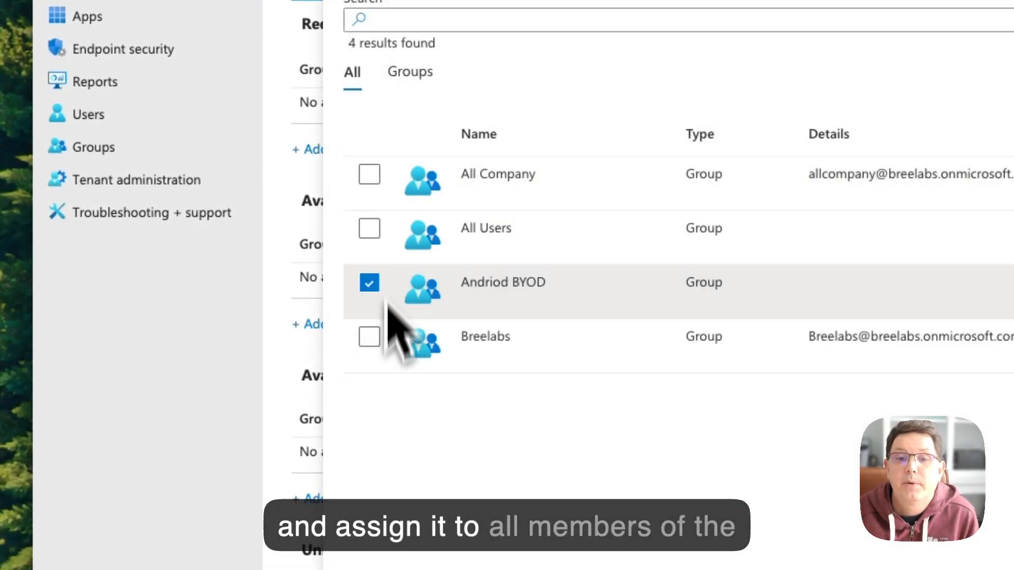
pyautogui.click(385, 491)
pyautogui.click(389, 454)
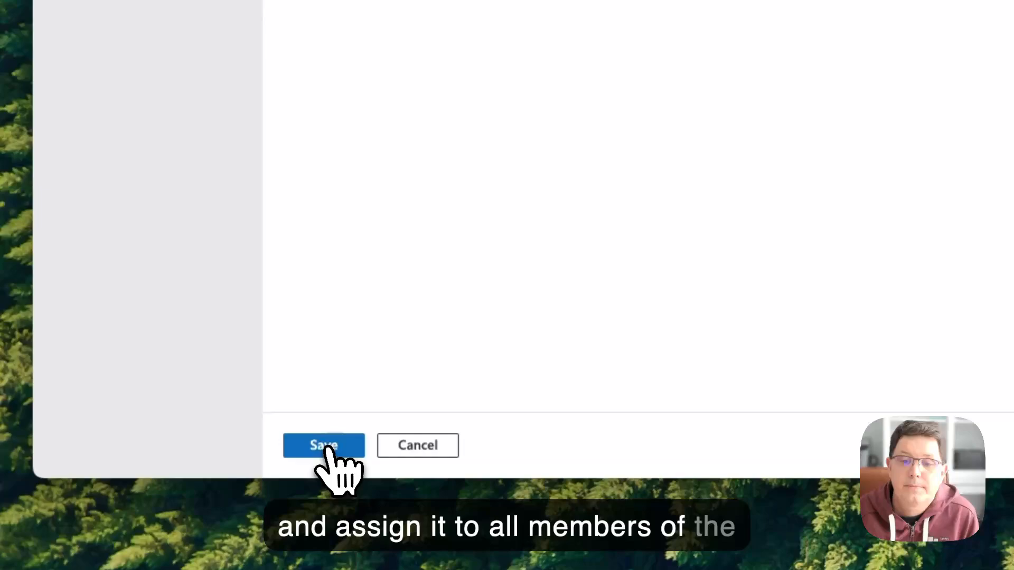
pyautogui.click(328, 446)
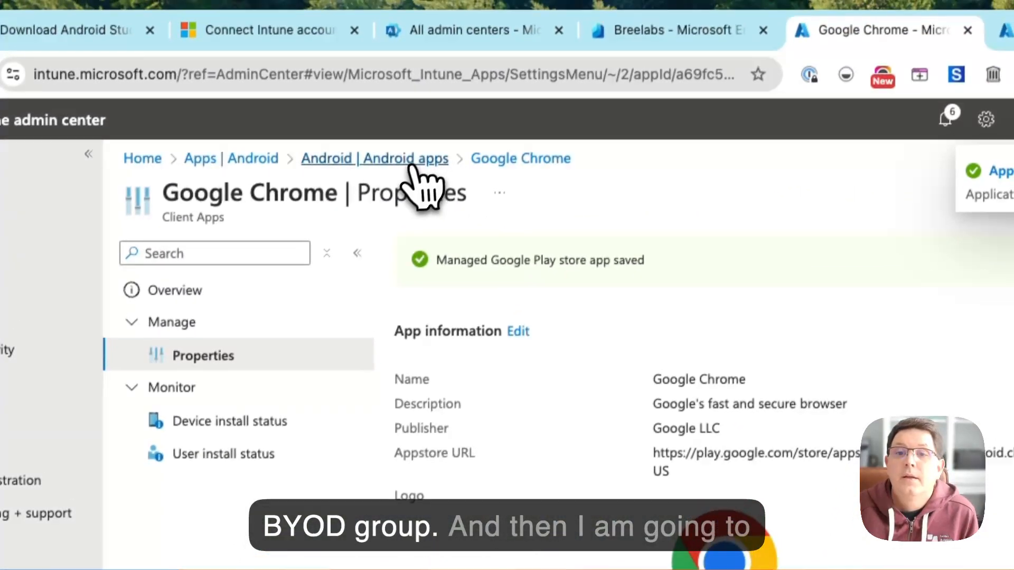
pyautogui.click(412, 168)
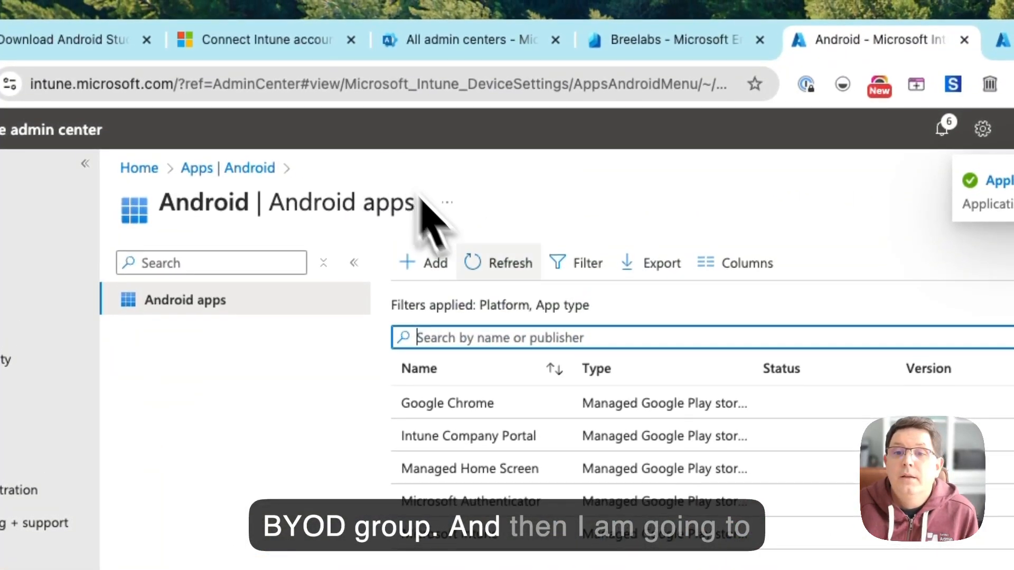
pyautogui.click(496, 256)
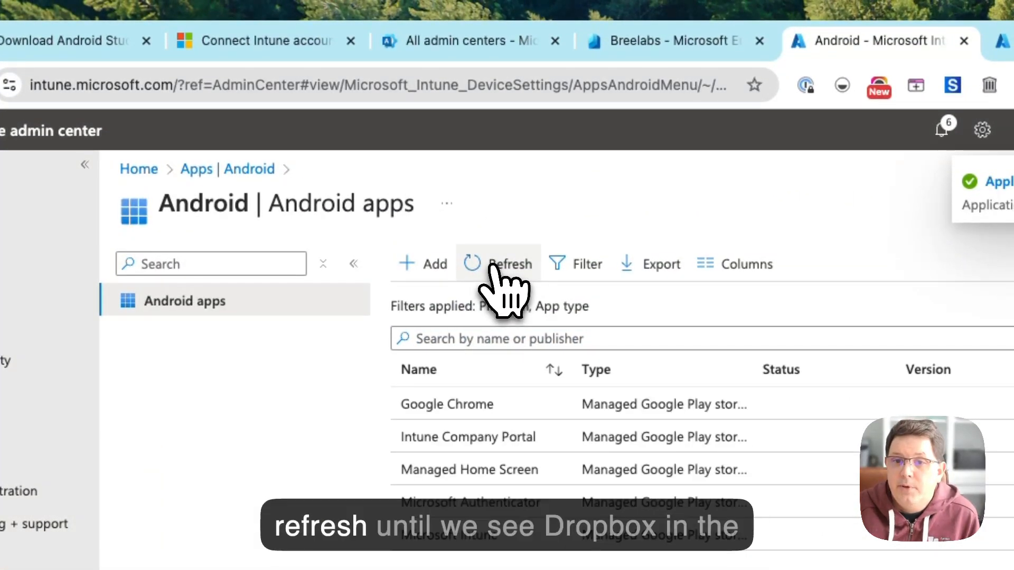
# Step: Refresh until Dropbox: Files & Cloud Storage appears, then assign it as Required to Andriod BYOD
pyautogui.click(492, 268)
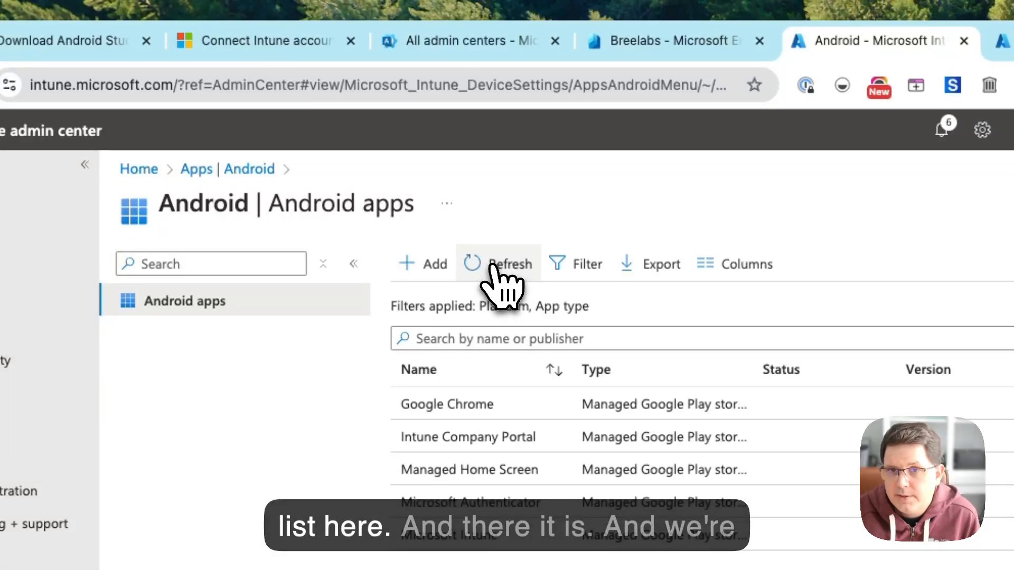
pyautogui.click(491, 266)
pyautogui.click(498, 404)
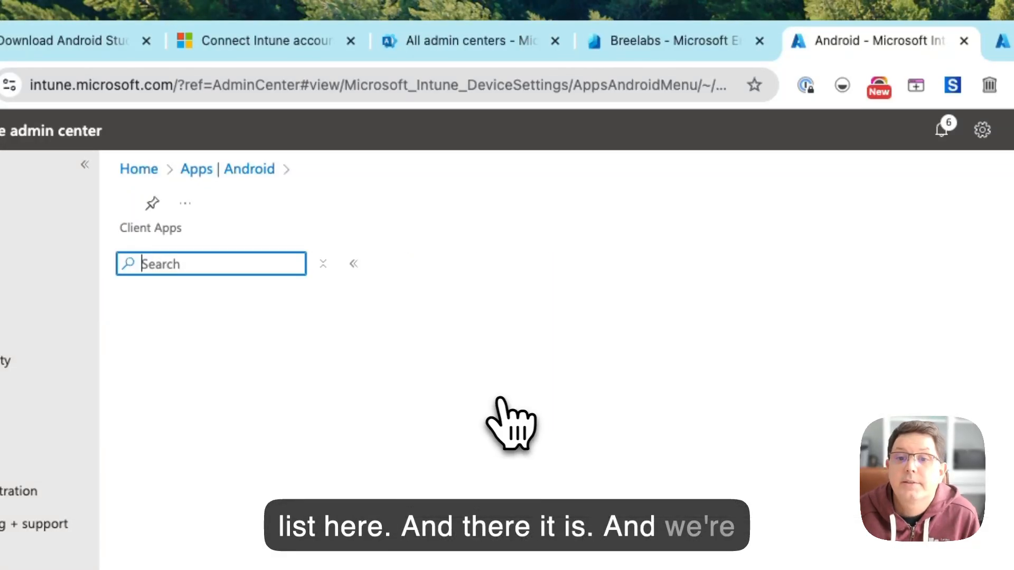
pyautogui.click(228, 365)
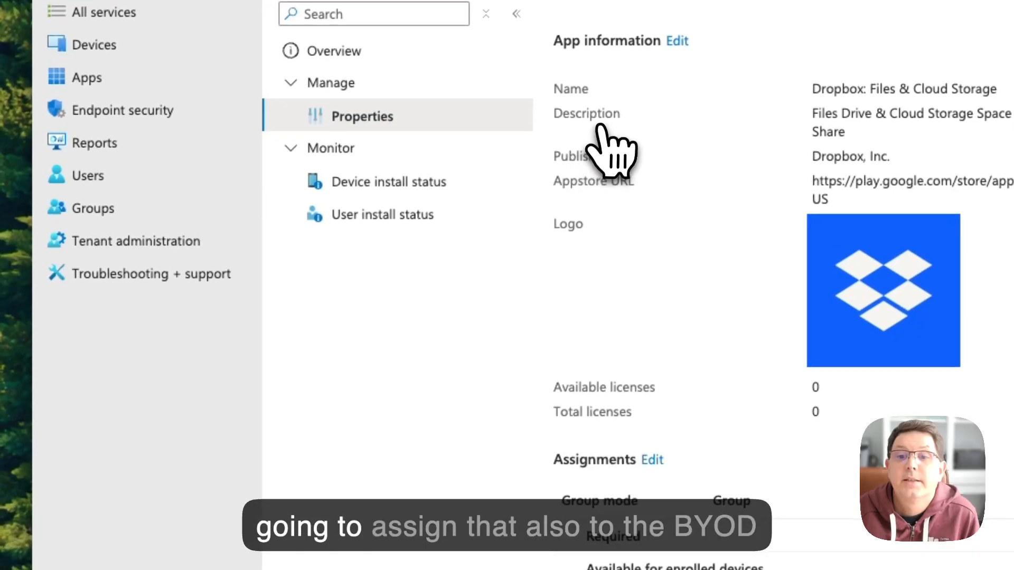
pyautogui.click(659, 455)
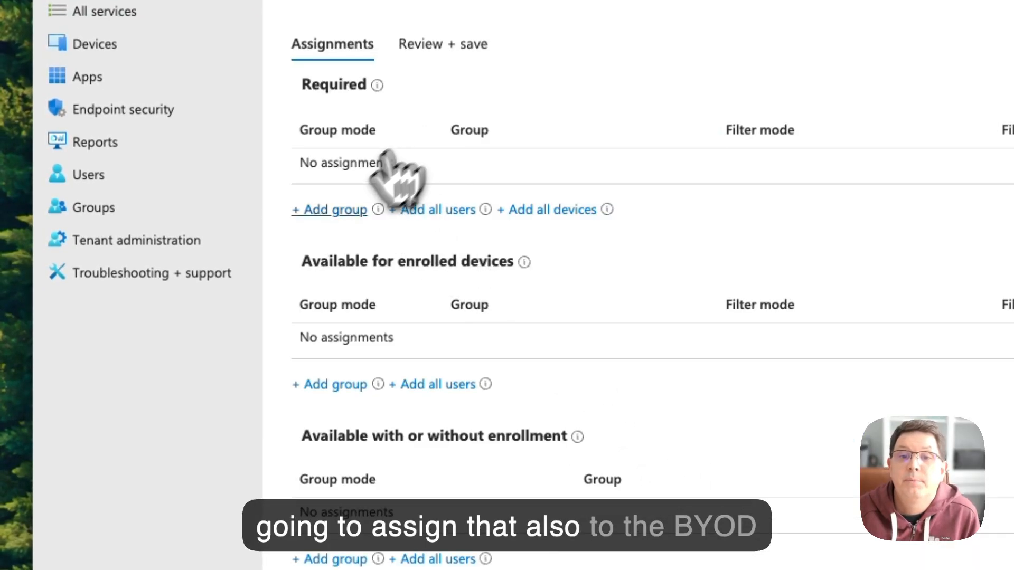
pyautogui.click(329, 214)
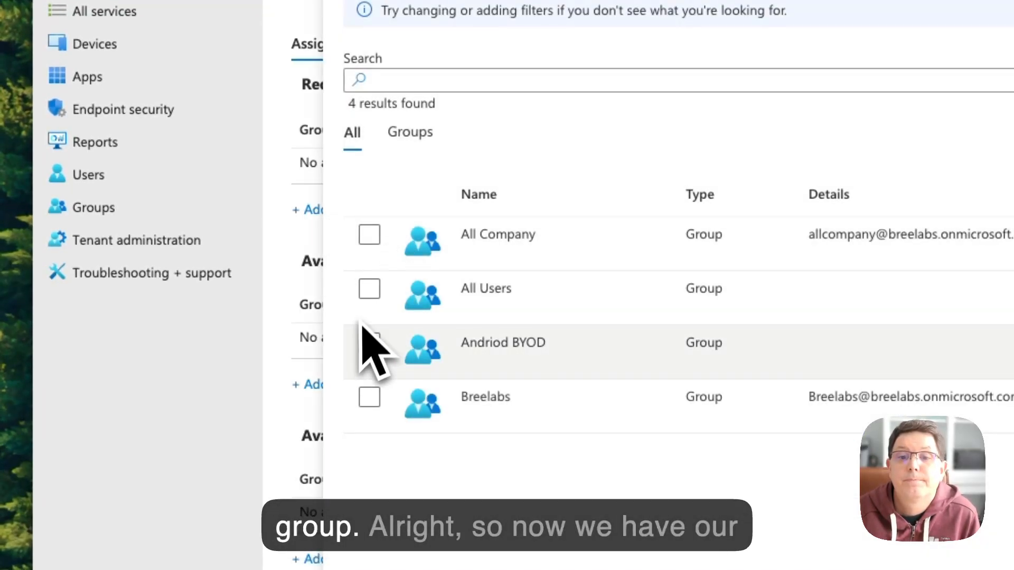
pyautogui.click(366, 343)
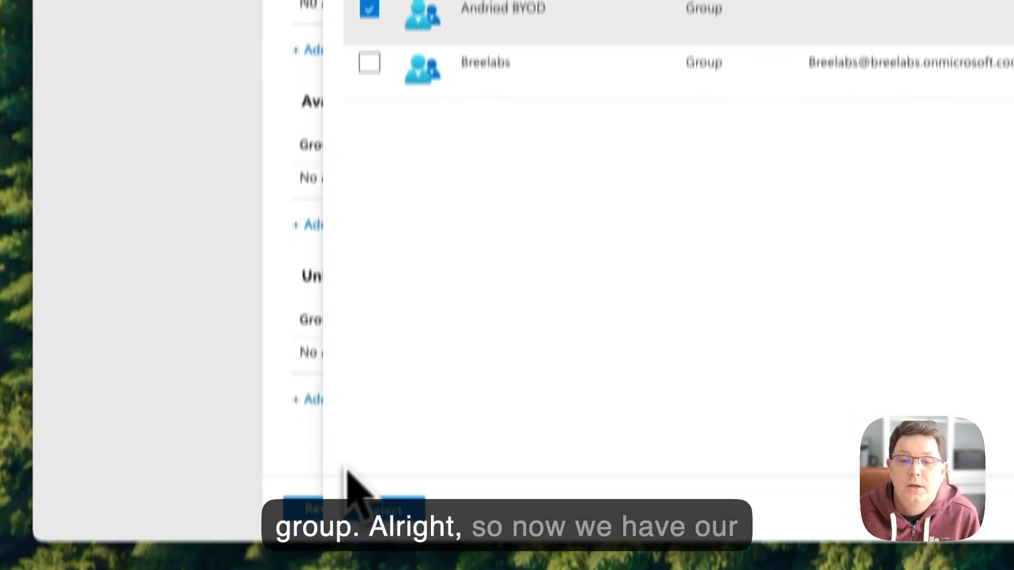
pyautogui.click(401, 508)
pyautogui.click(369, 507)
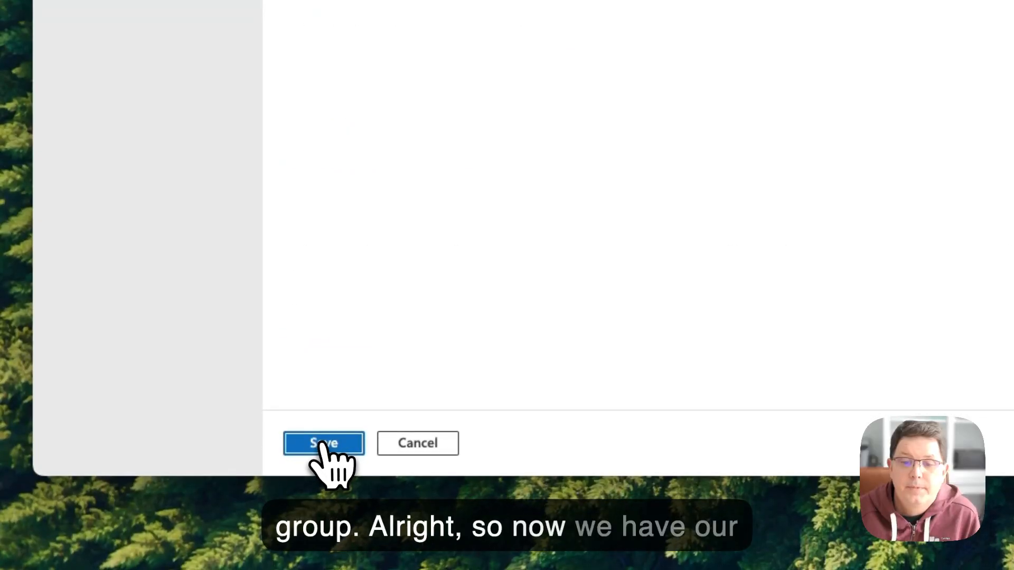
pyautogui.click(348, 508)
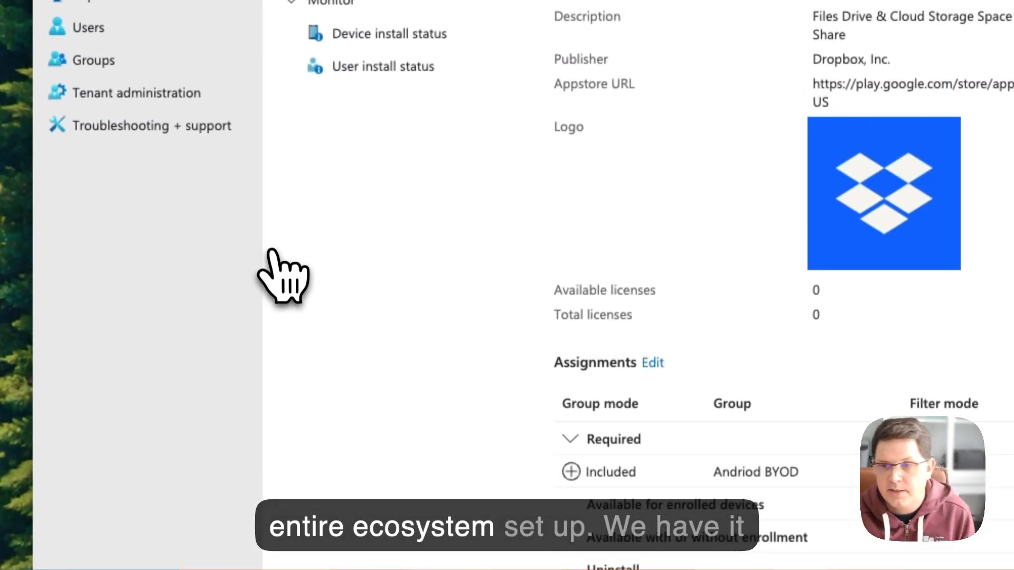
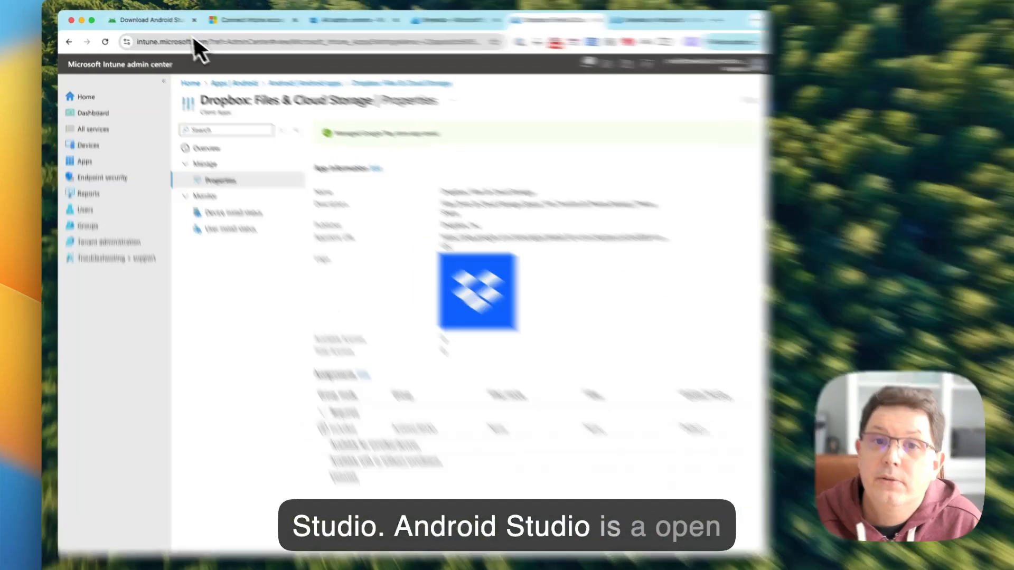
# Step: Switch Chrome to the 'Download Android Studio' tab showing the Ladybug Feature Drop download page
pyautogui.click(147, 19)
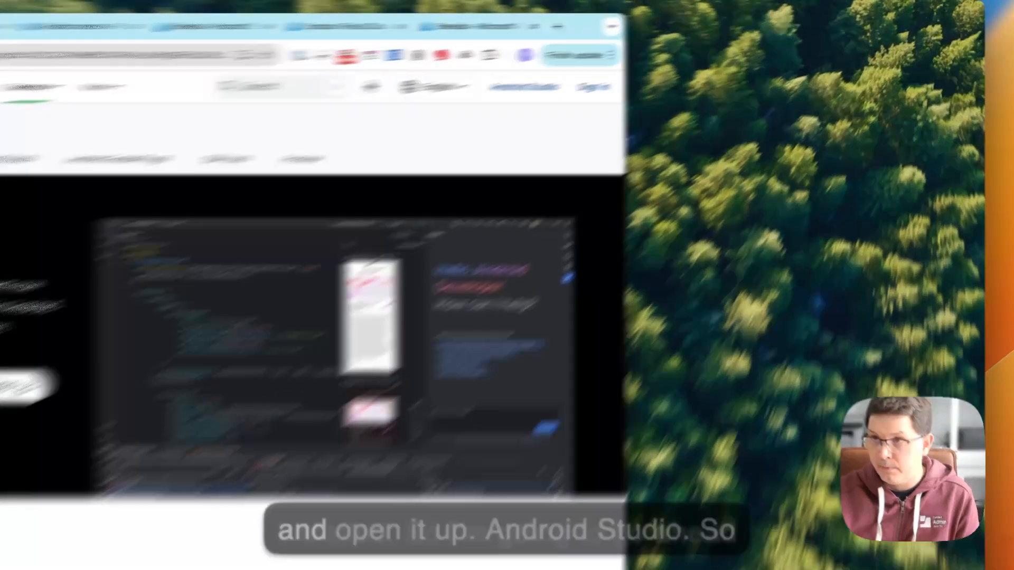
# Step: Launch Android Studio from the system app search
pyautogui.press('super+space')
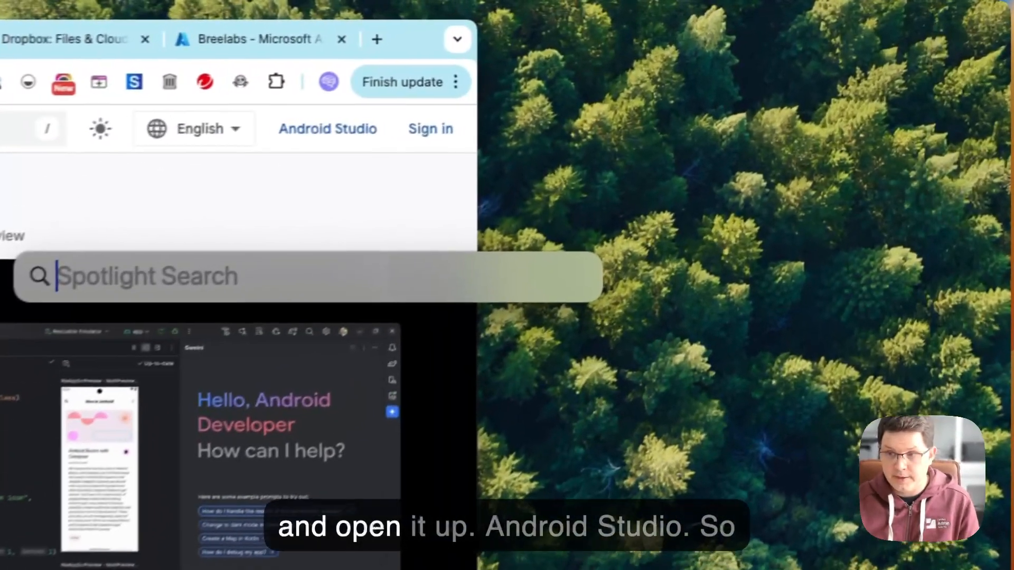
pyautogui.write('android Studio')
pyautogui.press('Return')
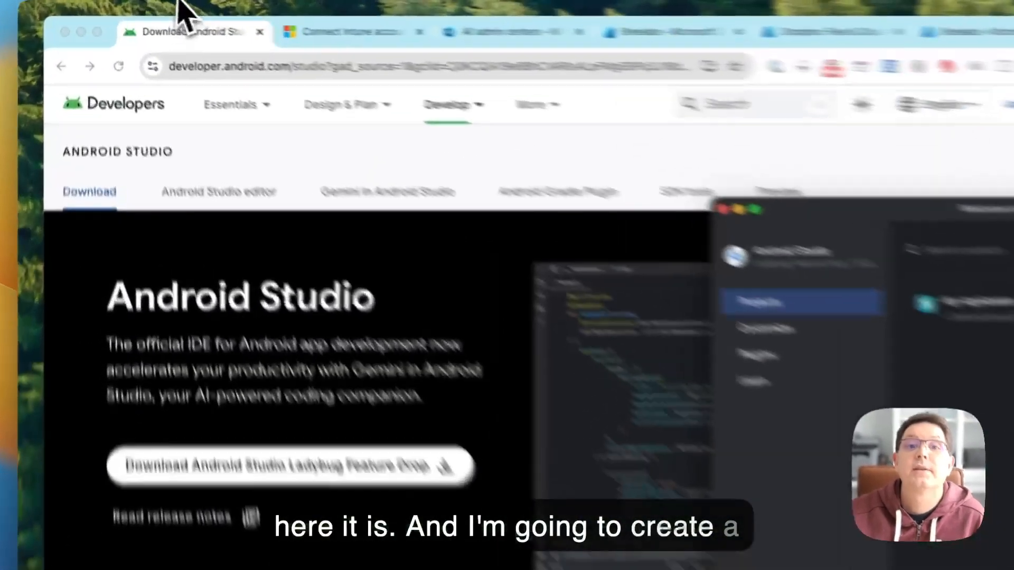
# Step: Create a new Empty Activity project named 'BYOD Test'
pyautogui.click(129, 3)
pyautogui.moveTo(130, 5)
pyautogui.click(439, 19)
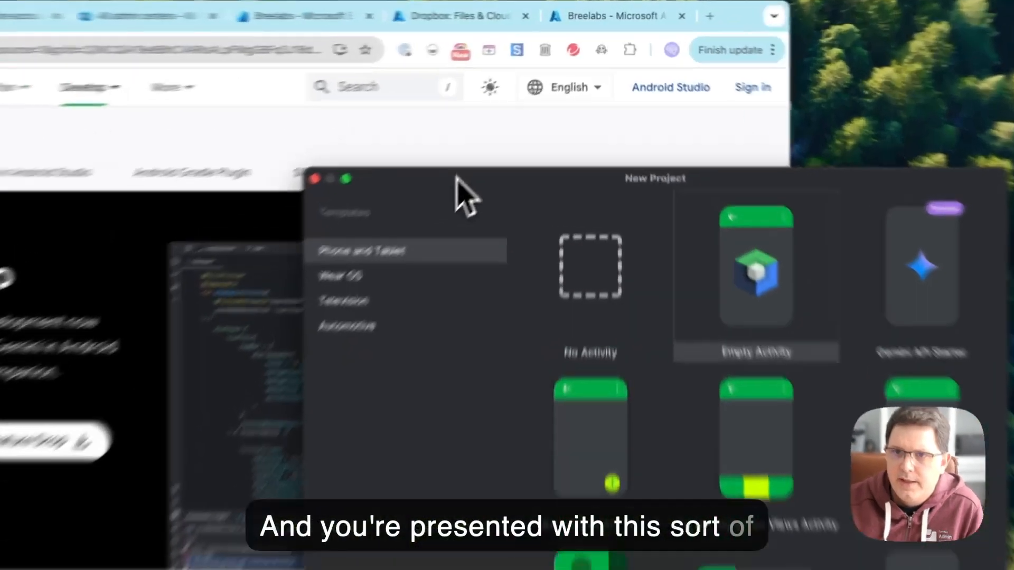
pyautogui.moveTo(515, 117); pyautogui.dragTo(447, 198)
pyautogui.moveTo(266, 397); pyautogui.dragTo(413, 231)
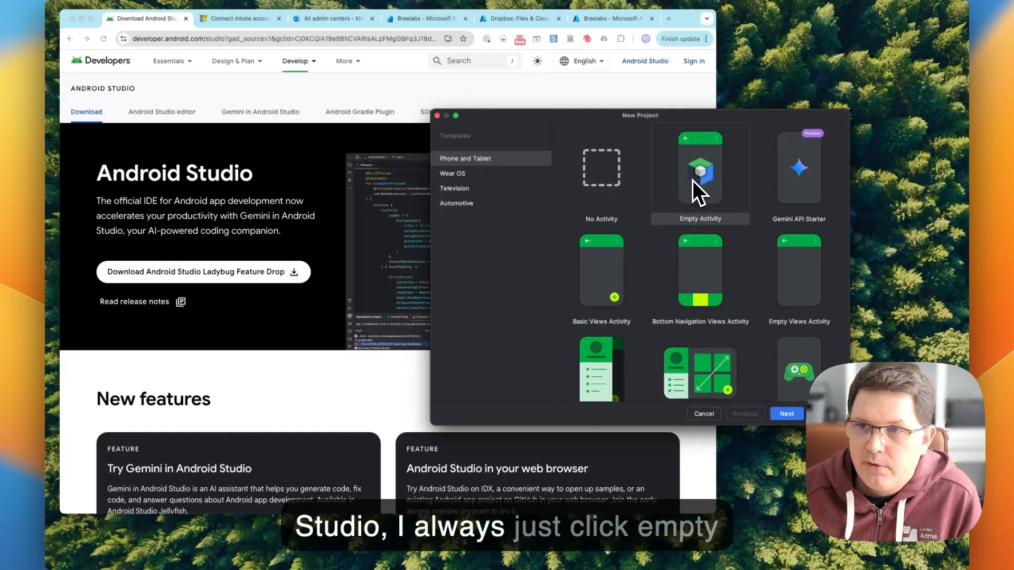
pyautogui.click(692, 180)
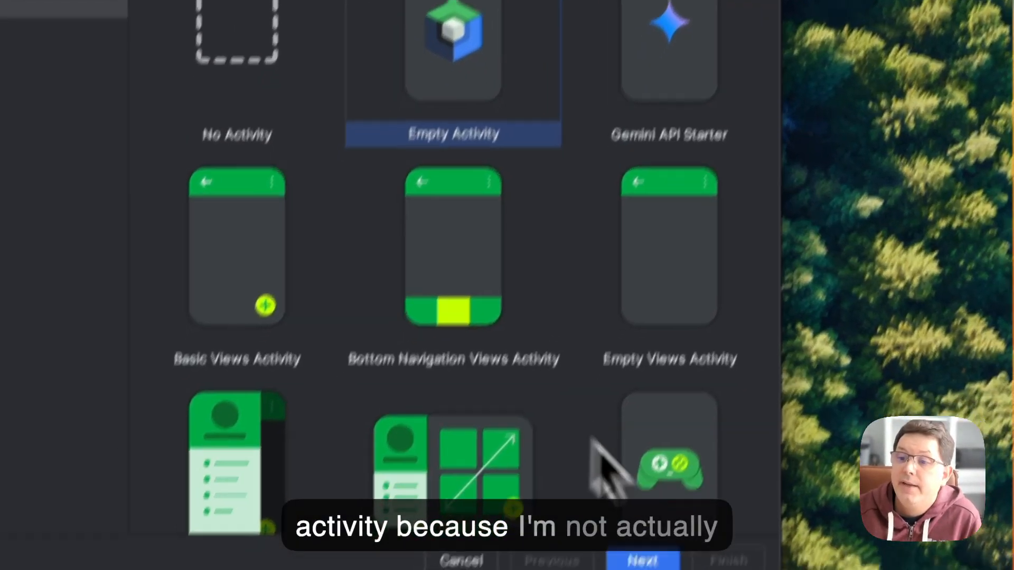
pyautogui.click(643, 561)
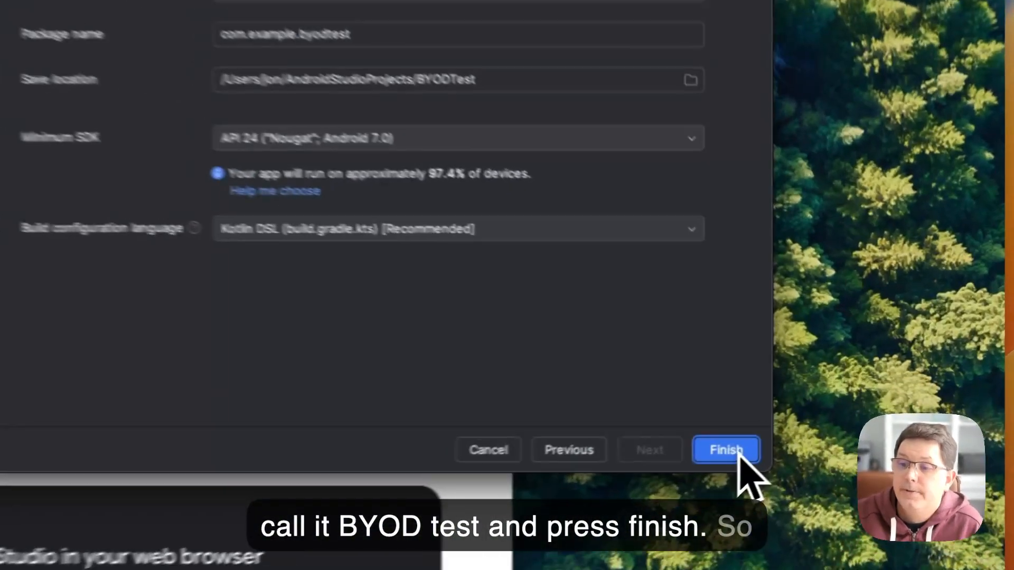
pyautogui.click(824, 414)
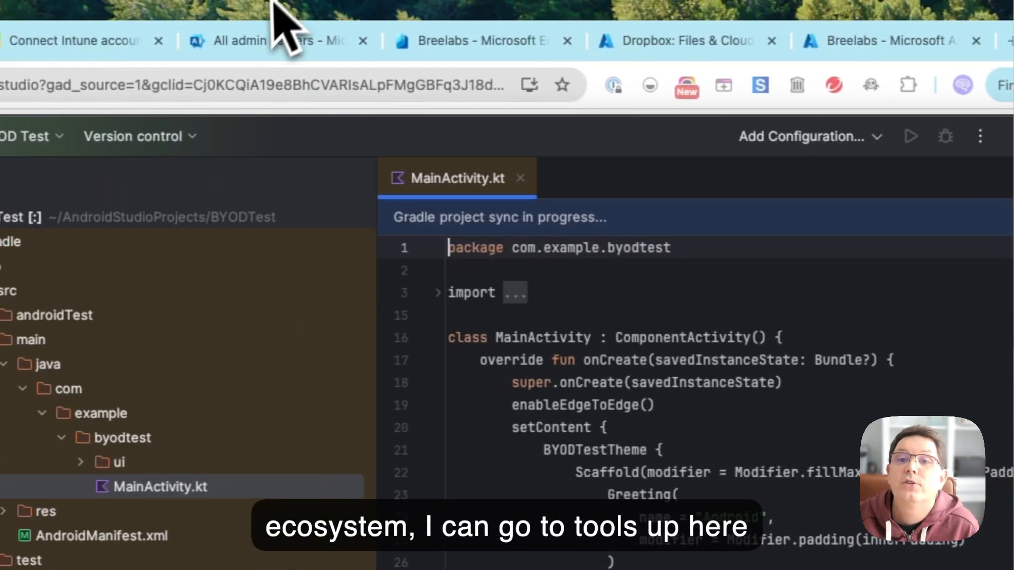
# Step: In Device Manager, create a Pixel 9 virtual device with the Android 15 VanillaIceCream API 35 Google Play image
pyautogui.click(282, 1)
pyautogui.click(294, 9)
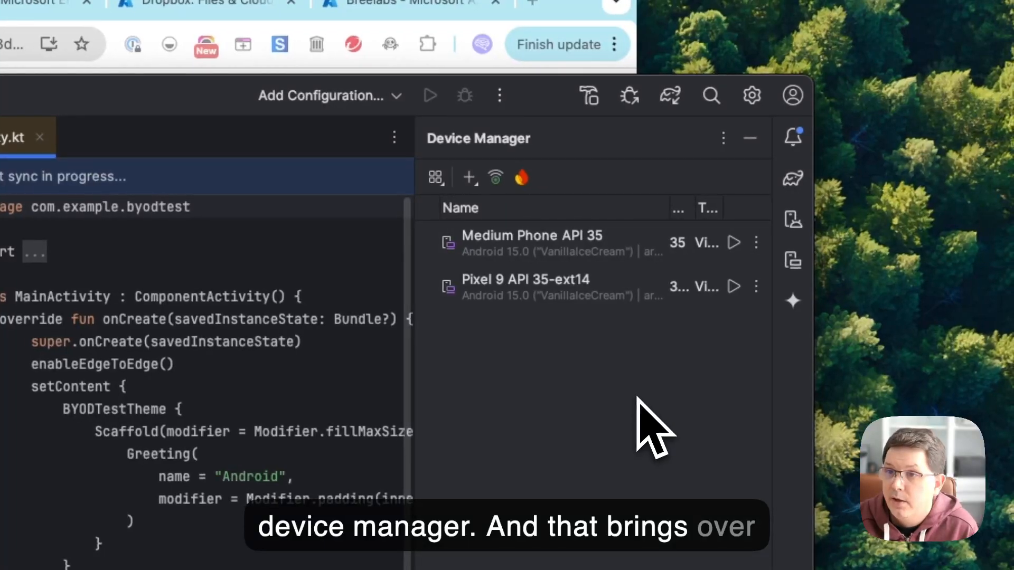
pyautogui.click(468, 178)
pyautogui.click(531, 205)
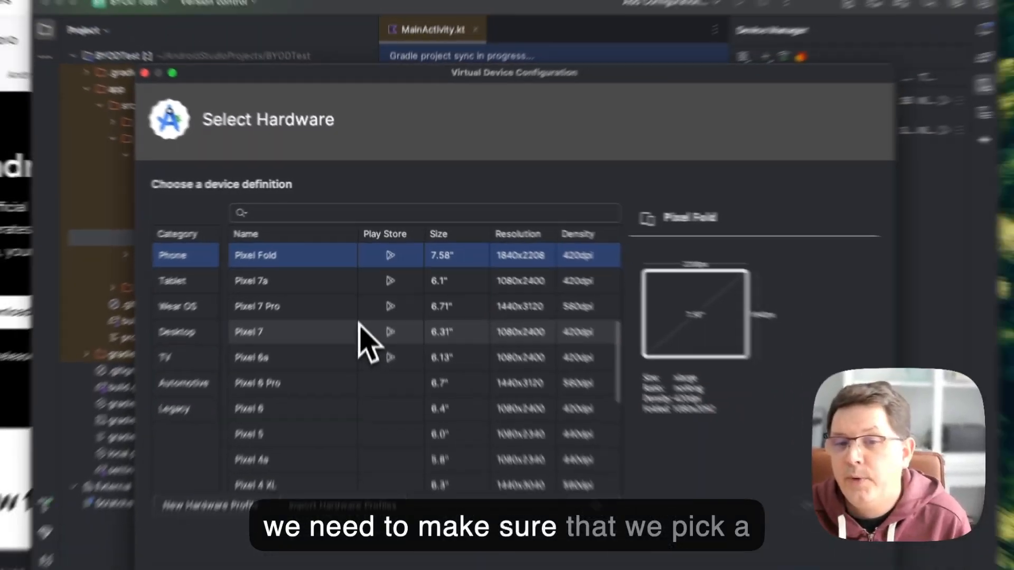
pyautogui.scroll(3, 342, 330)
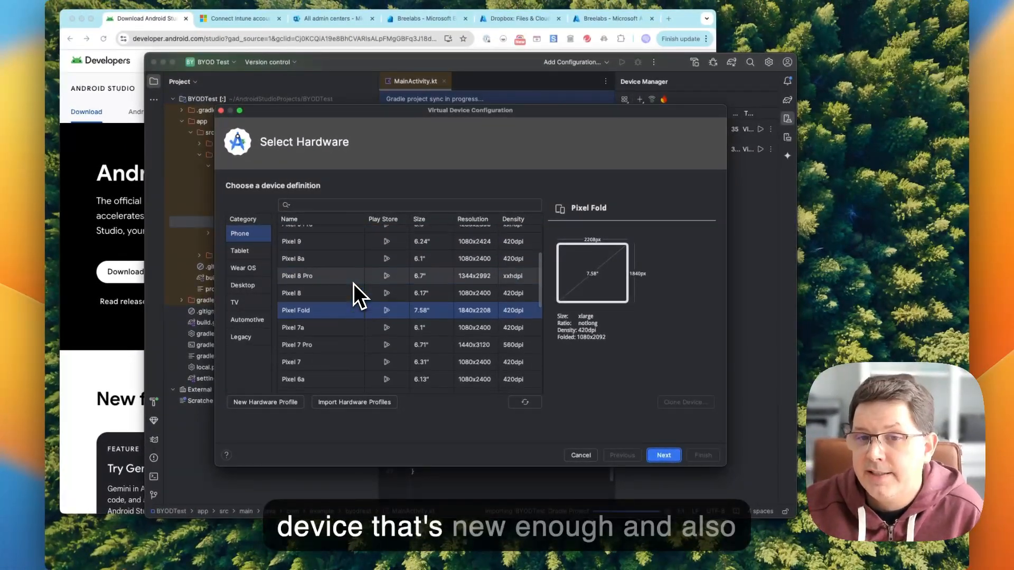
pyautogui.scroll(1, 353, 284)
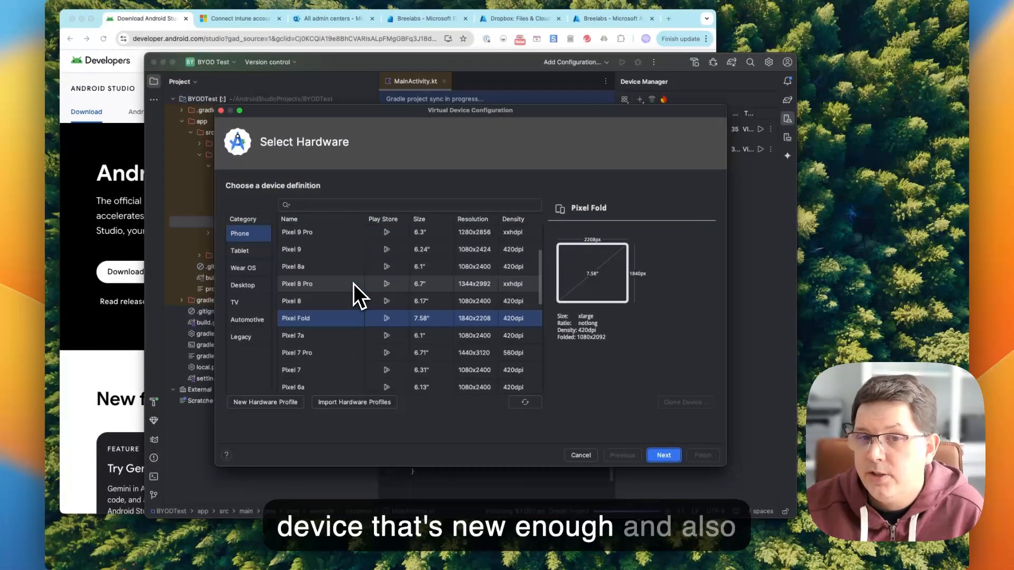
pyautogui.click(346, 257)
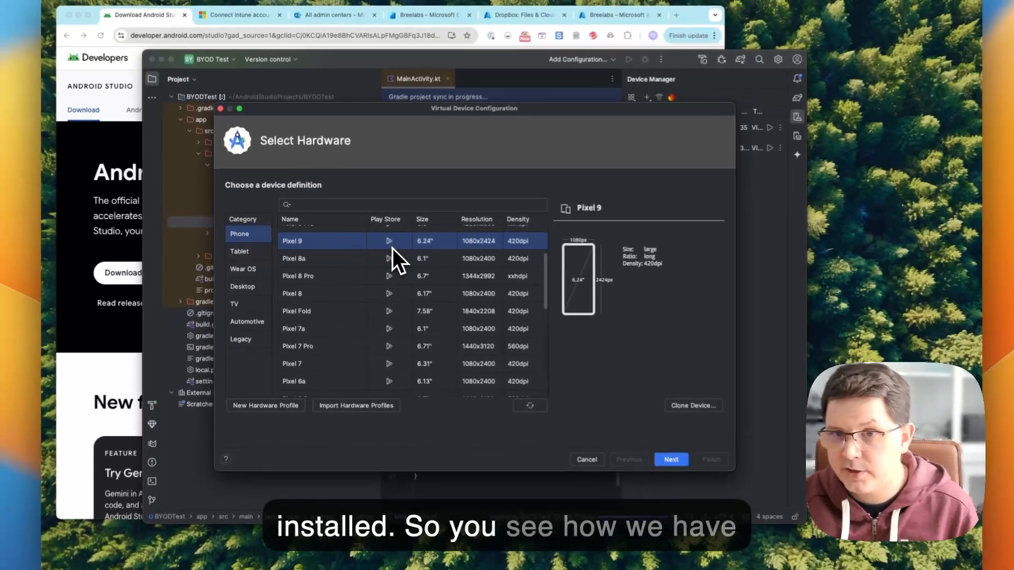
pyautogui.scroll(1, 388, 243)
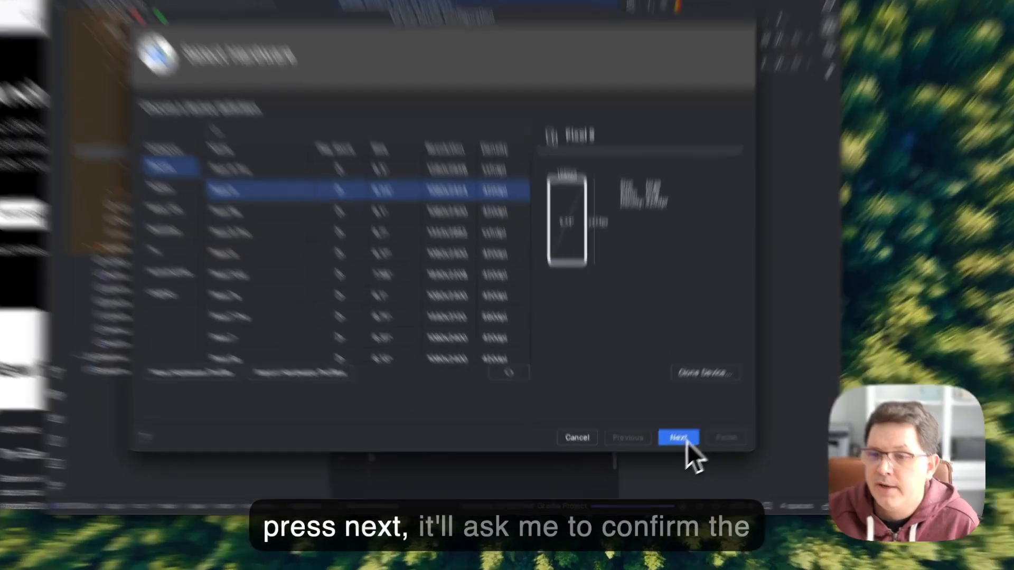
pyautogui.click(667, 456)
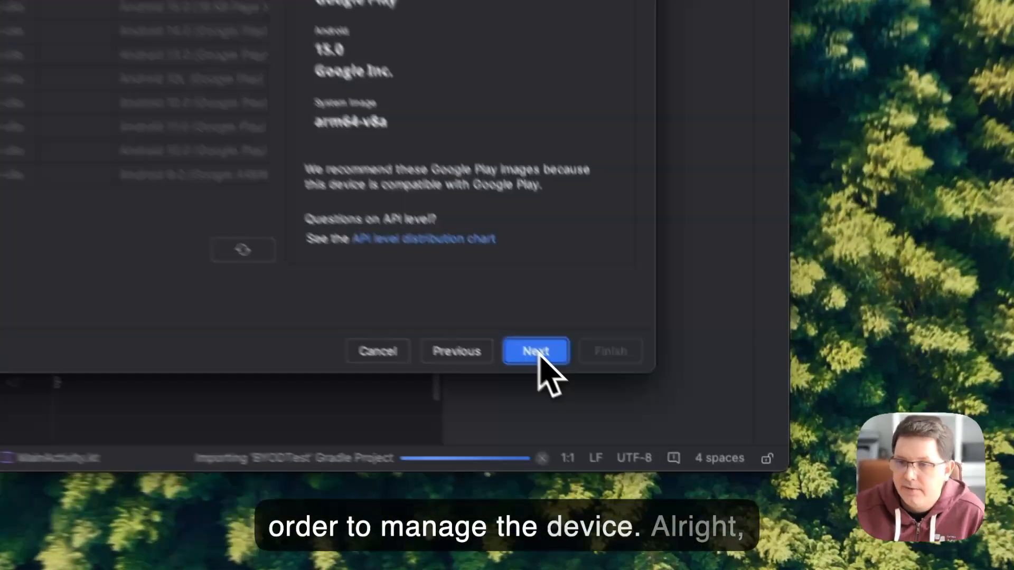
pyautogui.click(663, 456)
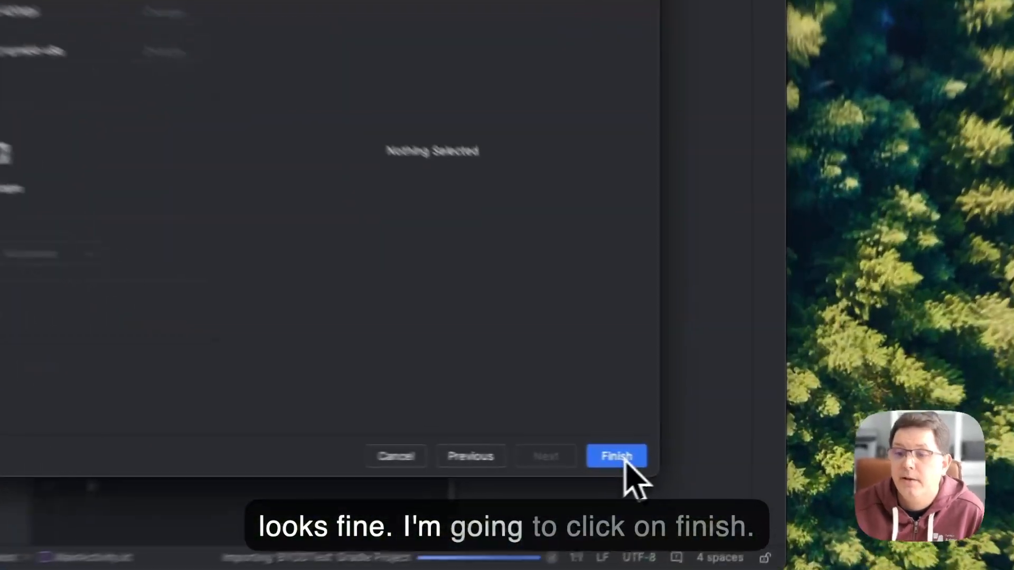
pyautogui.click(710, 456)
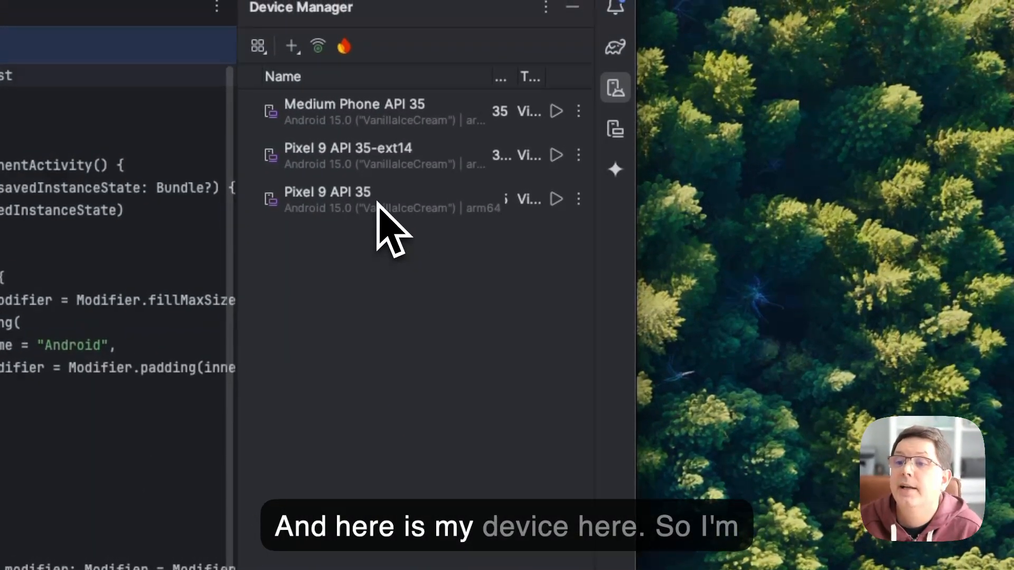
# Step: Start the Pixel 9 API 35 emulator and widen the IDE and Running Devices panel
pyautogui.click(377, 203)
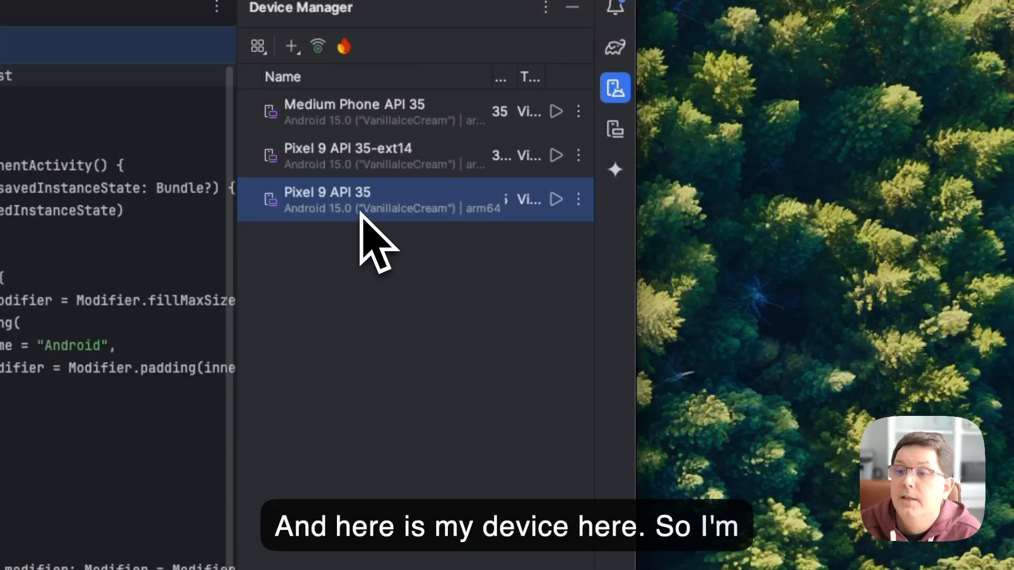
pyautogui.click(556, 200)
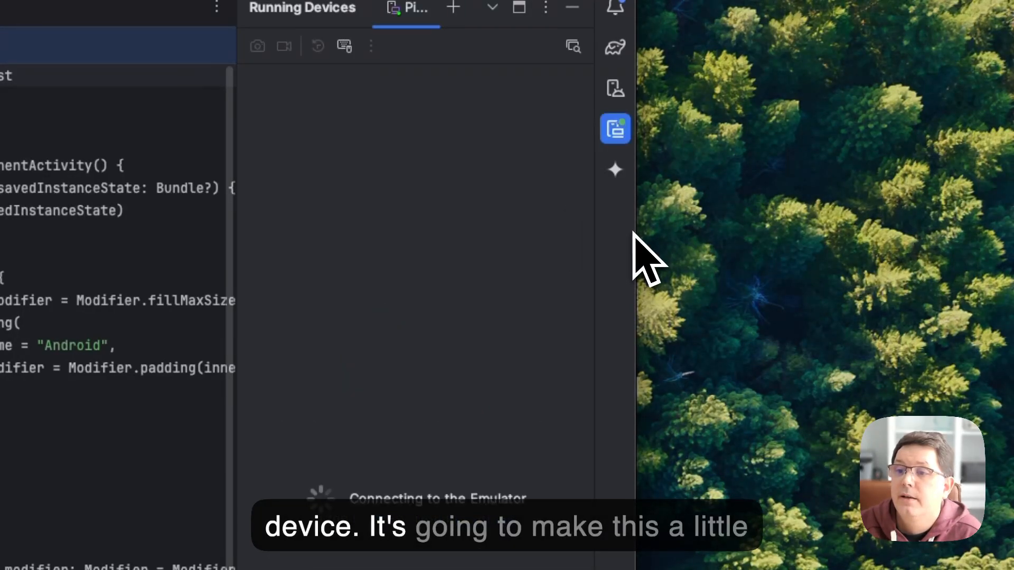
pyautogui.moveTo(639, 233); pyautogui.dragTo(867, 237)
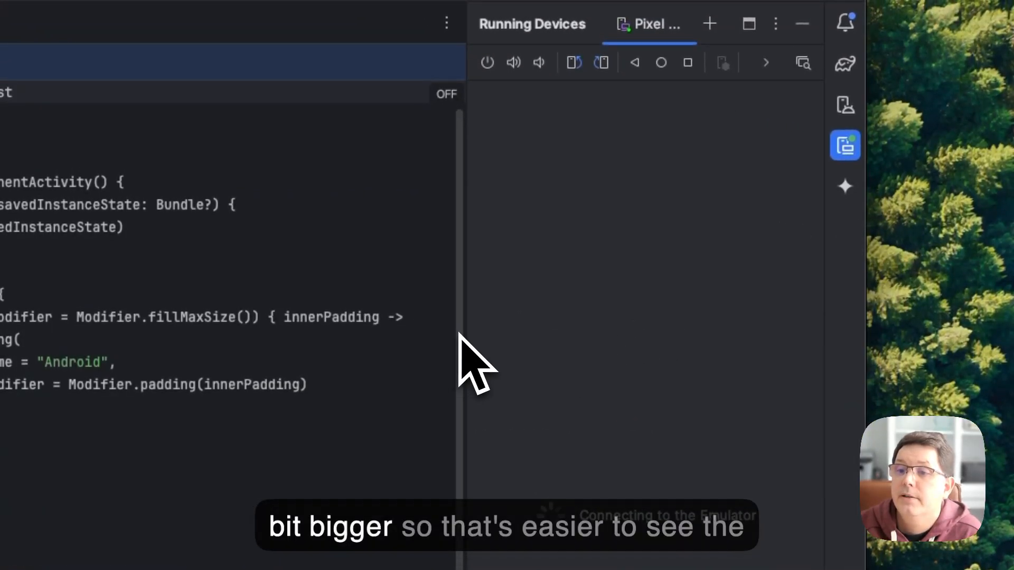
pyautogui.moveTo(465, 329); pyautogui.dragTo(11, 327)
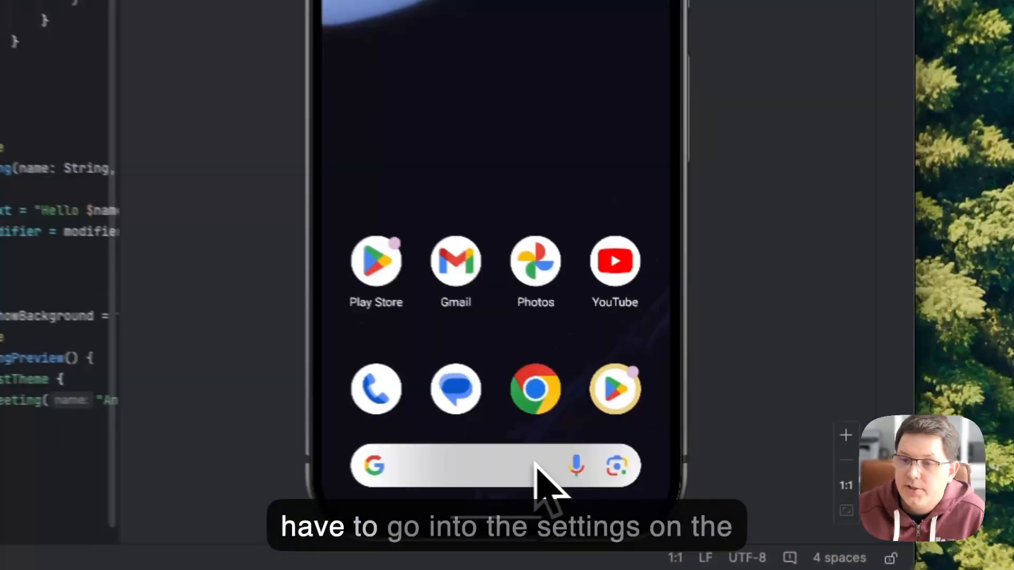
# Step: Turn off mobile data in the phone's Network & internet SIM settings
pyautogui.click(720, 467)
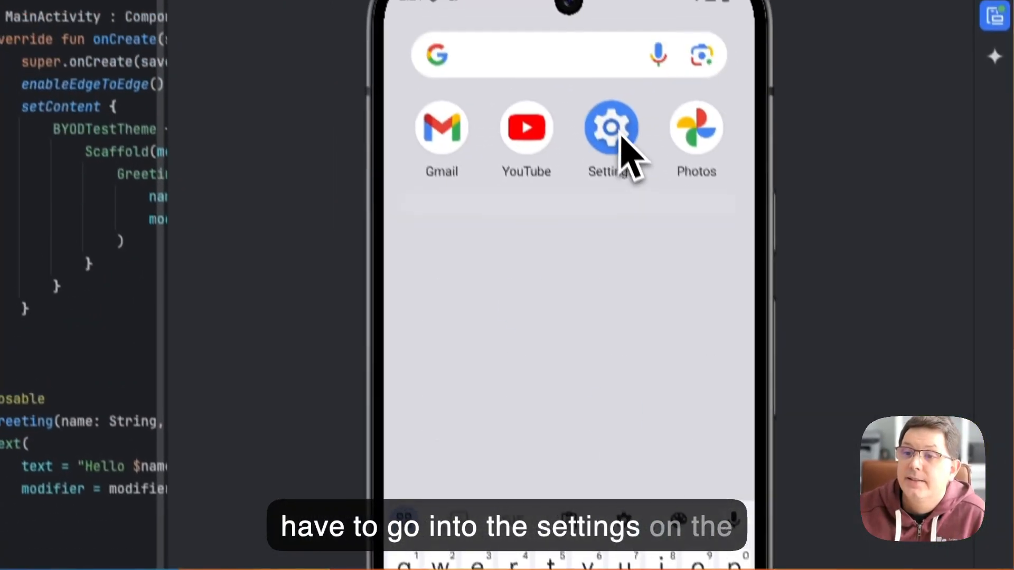
pyautogui.click(618, 139)
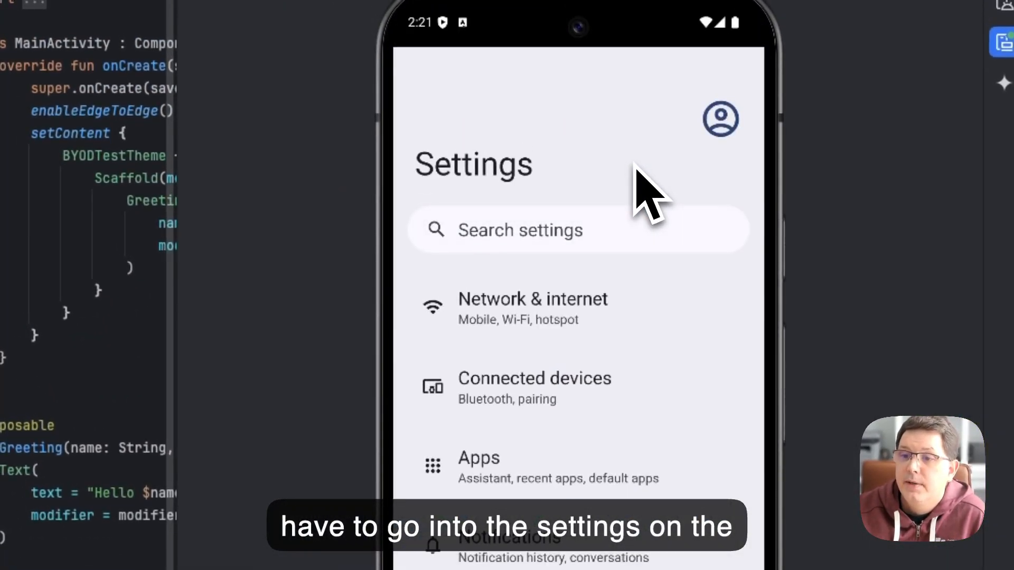
pyautogui.click(533, 330)
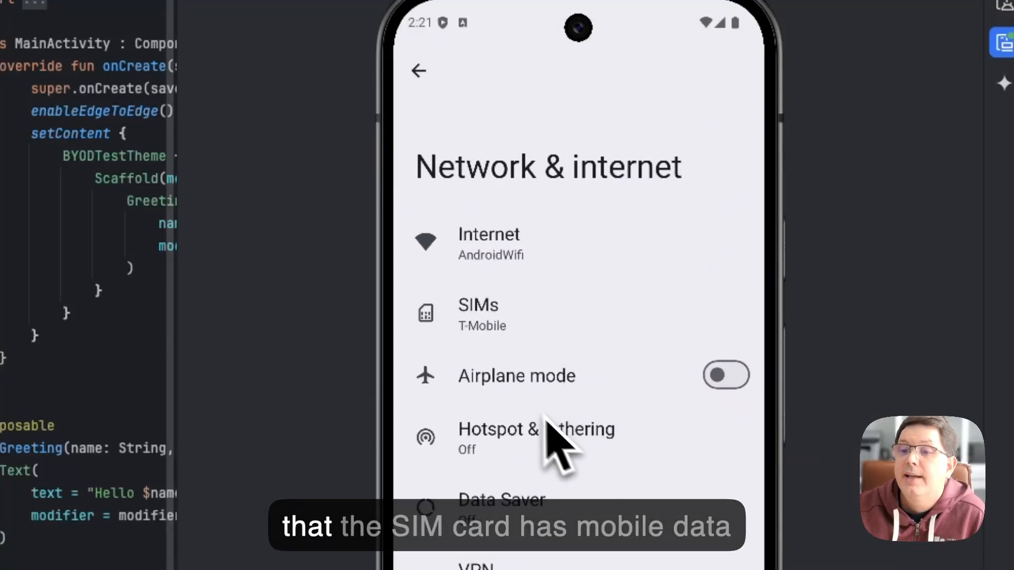
pyautogui.click(513, 323)
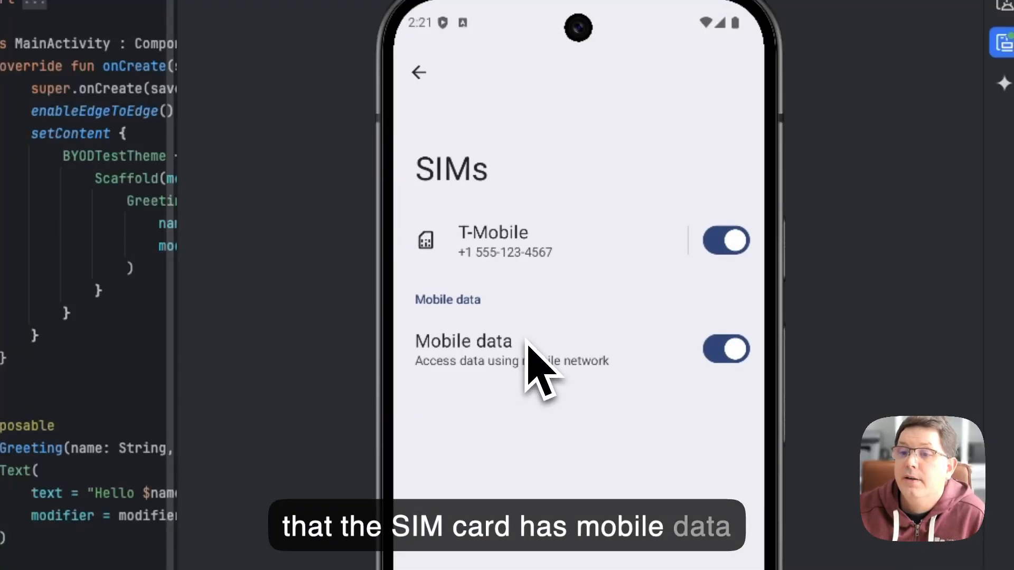
pyautogui.click(719, 358)
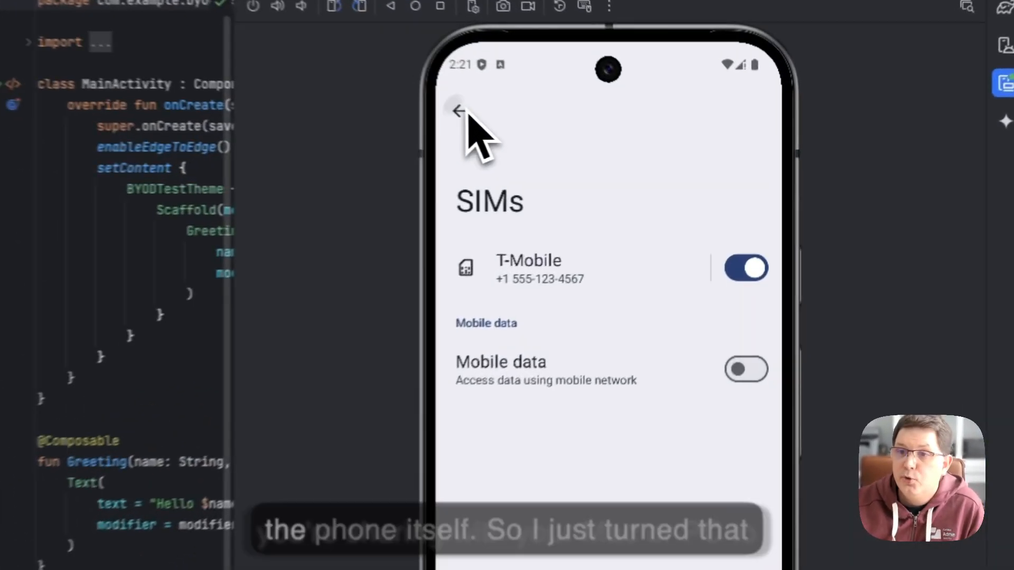
# Step: Back out of Settings and clear all recent apps, returning to the home screen
pyautogui.click(625, 151)
pyautogui.click(442, 104)
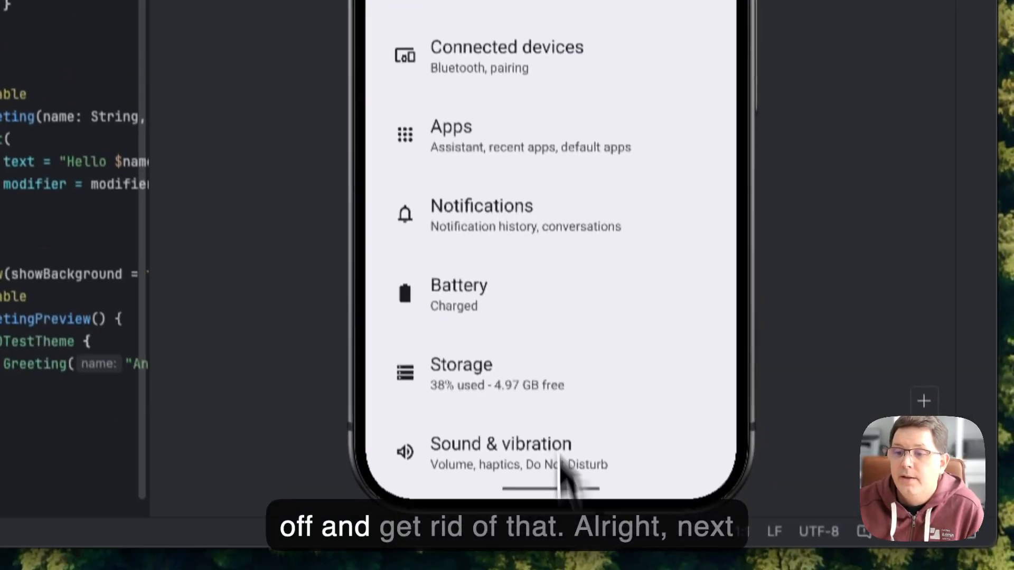
pyautogui.moveTo(572, 478); pyautogui.dragTo(588, 214)
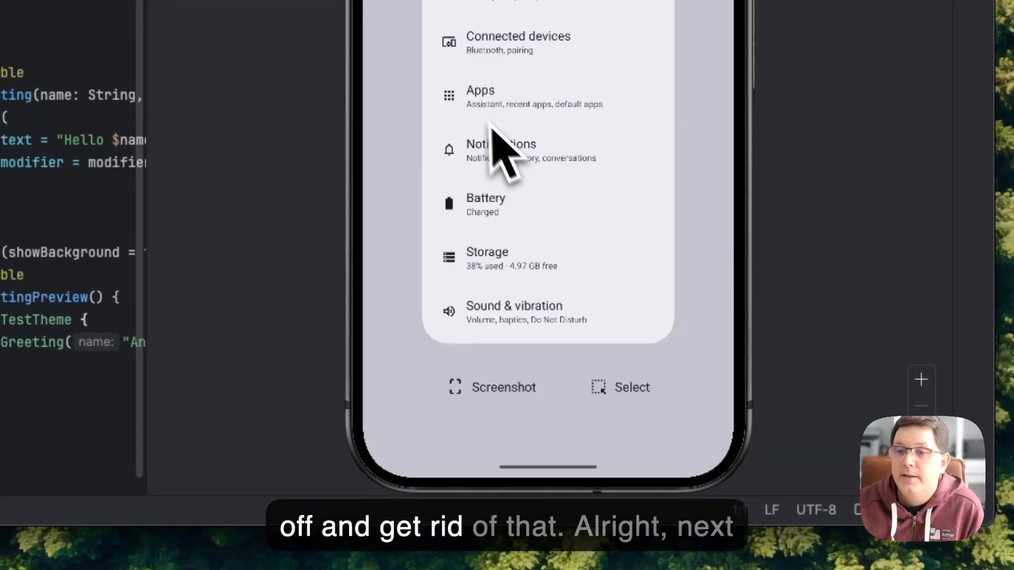
pyautogui.moveTo(493, 154); pyautogui.dragTo(593, 141)
pyautogui.click(465, 71)
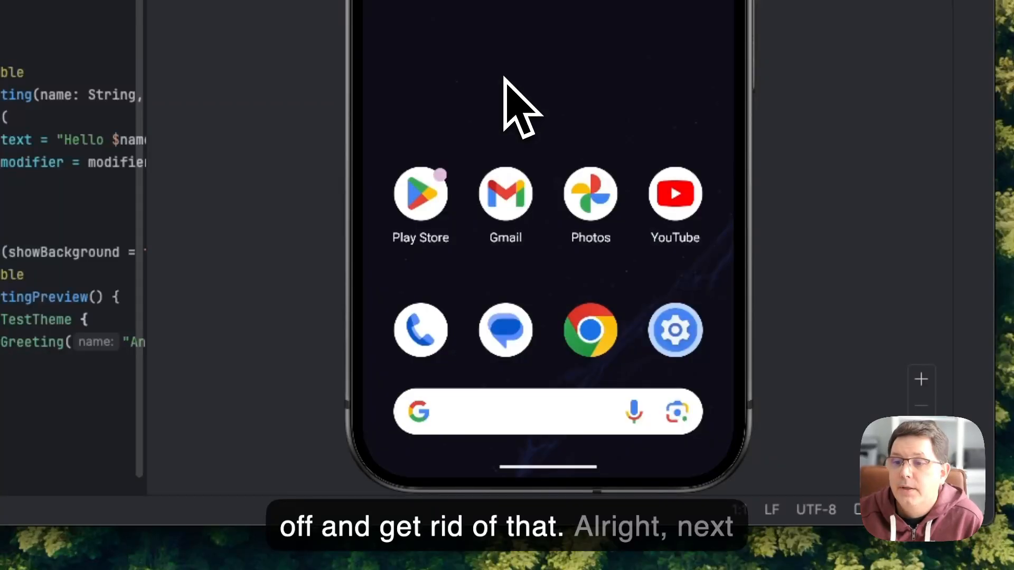
# Step: Open the Play Store and sign in by pasting the Google account e-mail and password
pyautogui.click(425, 213)
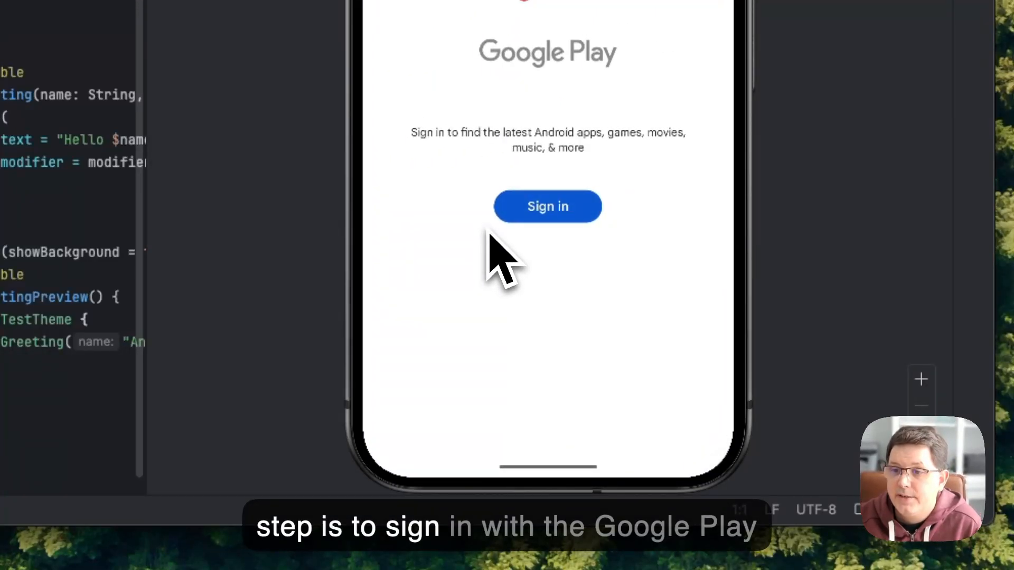
pyautogui.click(547, 211)
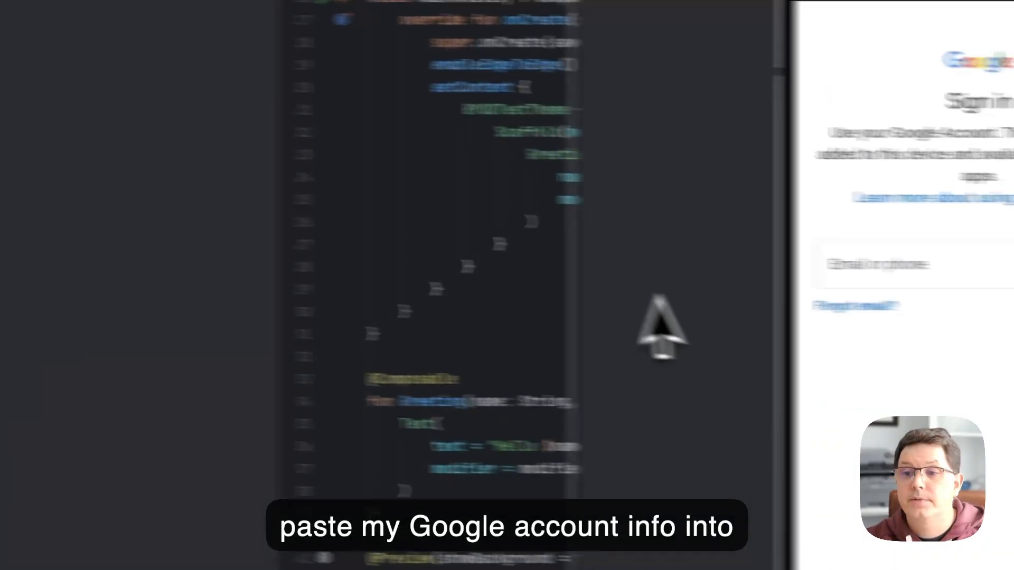
pyautogui.click(669, 265)
pyautogui.hotkey('ctrl', 'v')
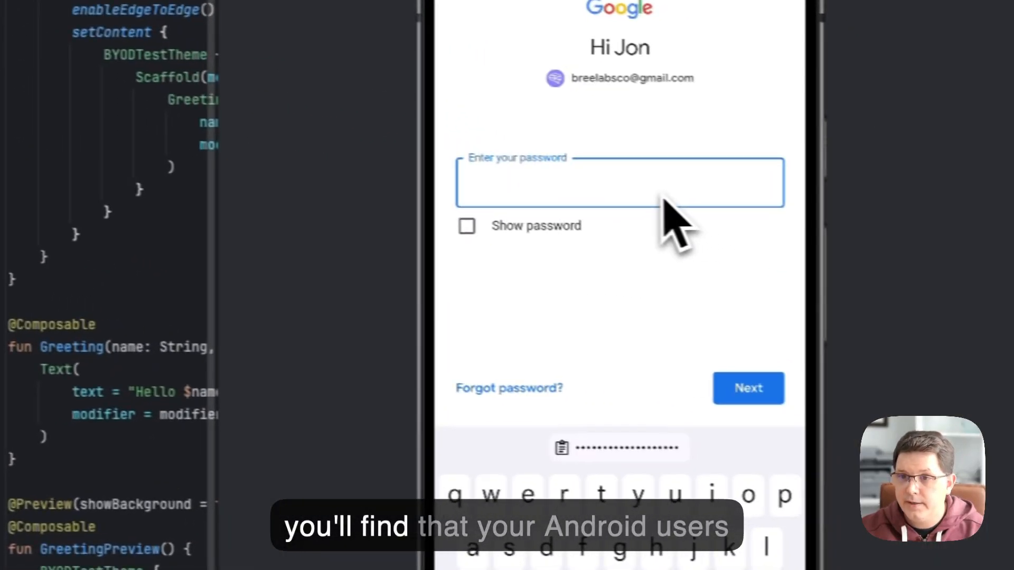
pyautogui.hotkey('ctrl', 'v')
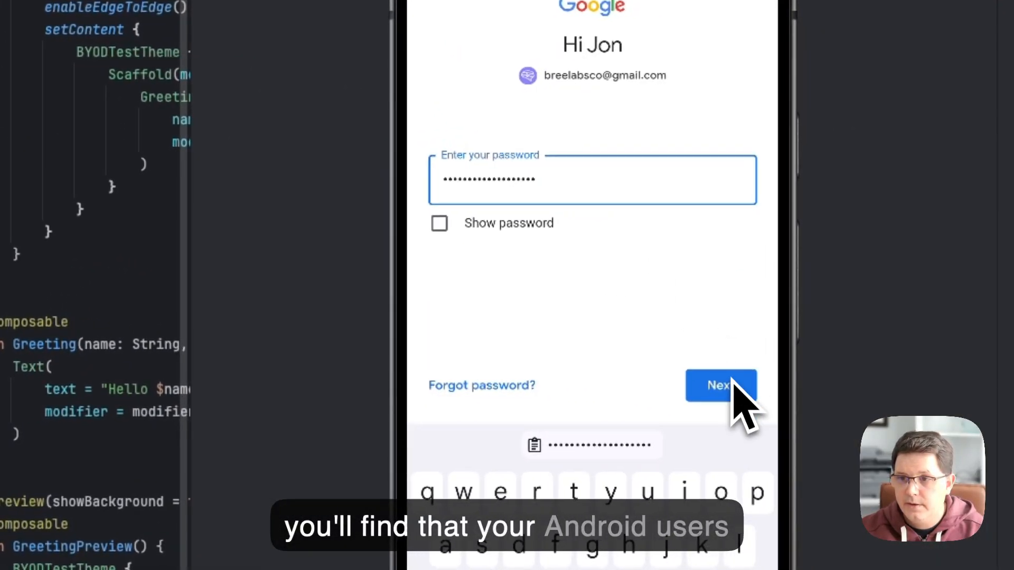
pyautogui.click(760, 388)
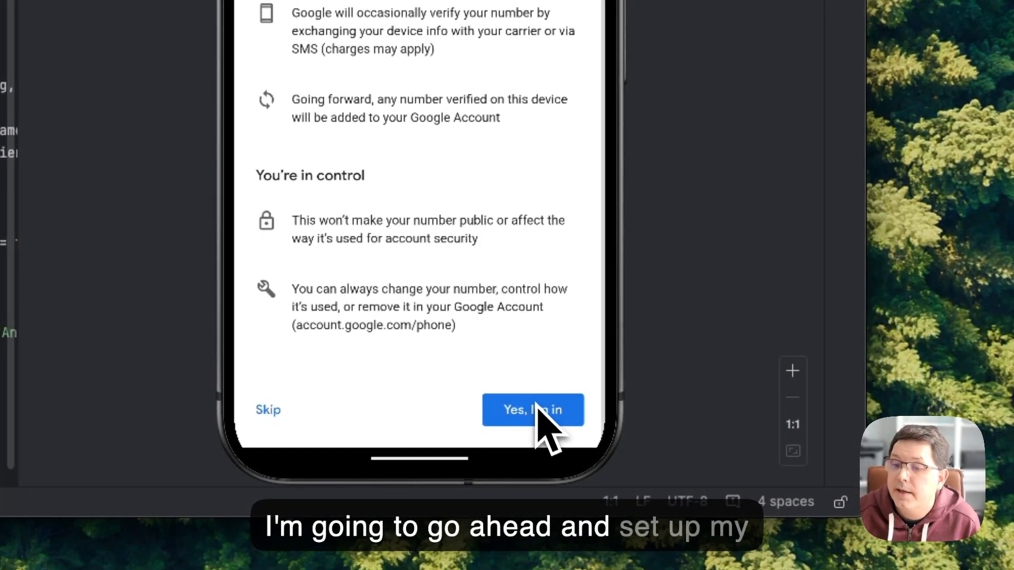
# Step: Accept the phone-number prompt and Google's terms, confirming services with backup off
pyautogui.click(536, 406)
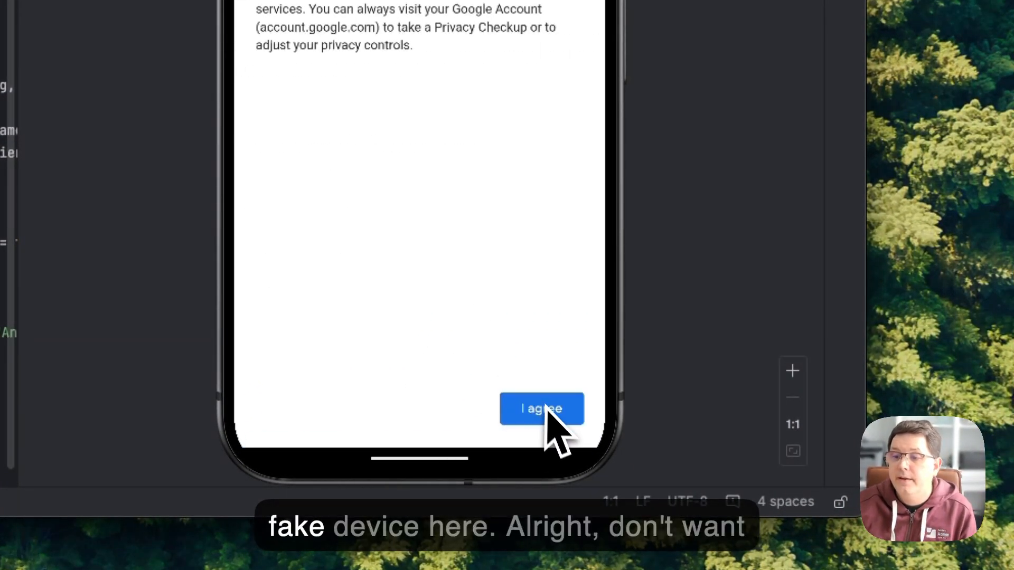
pyautogui.click(536, 407)
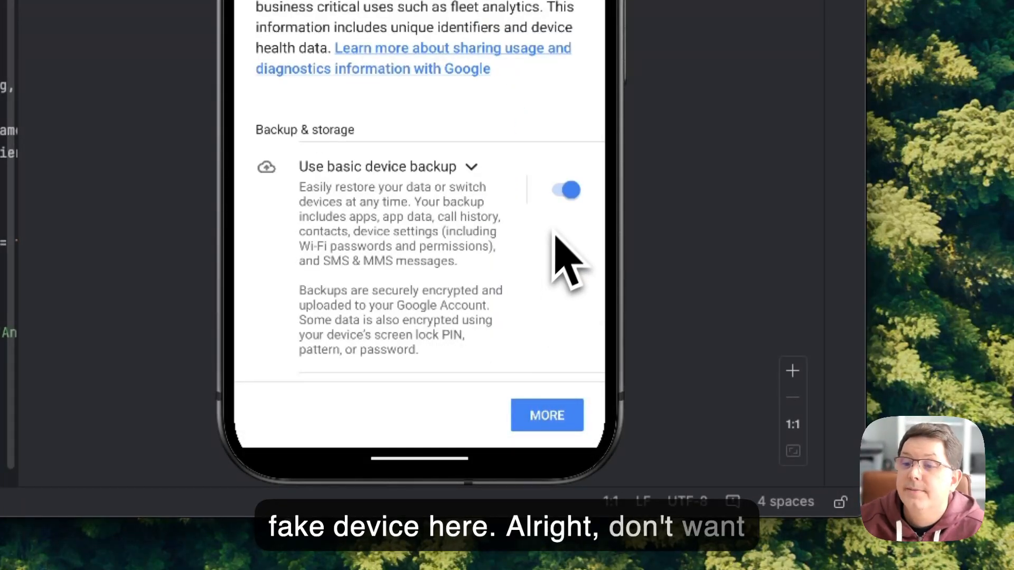
pyautogui.scroll(-2, 560, 200)
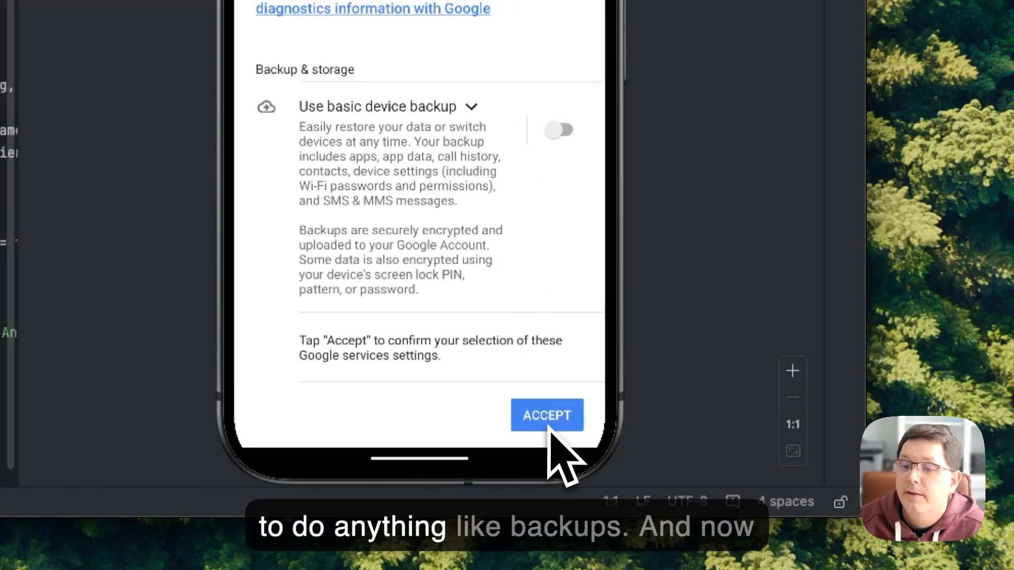
pyautogui.click(567, 407)
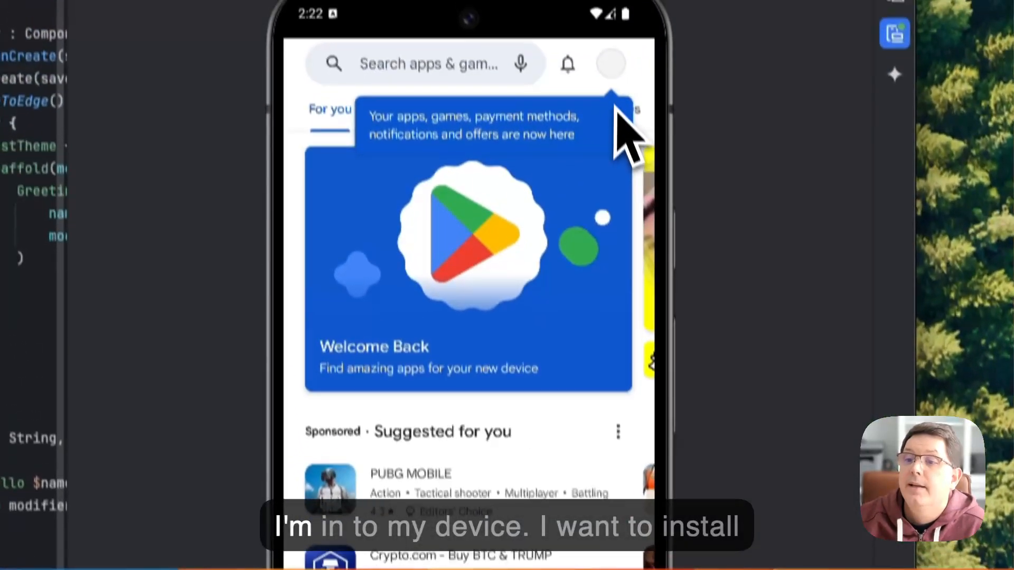
# Step: Search the Play Store for 'compan', dismissing the stylus tutorial, and open Intune Company Portal
pyautogui.click(616, 103)
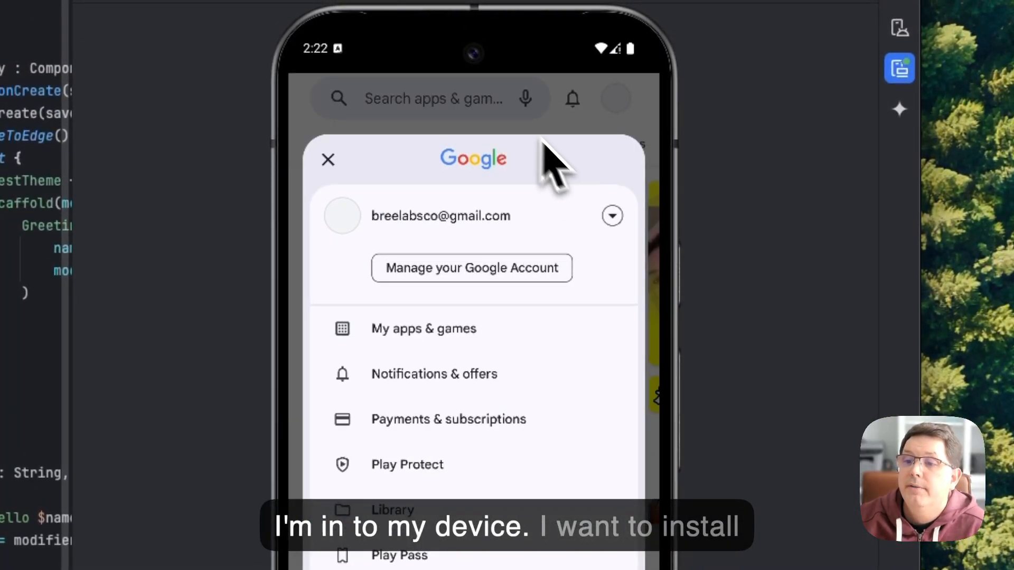
pyautogui.click(525, 125)
pyautogui.click(444, 104)
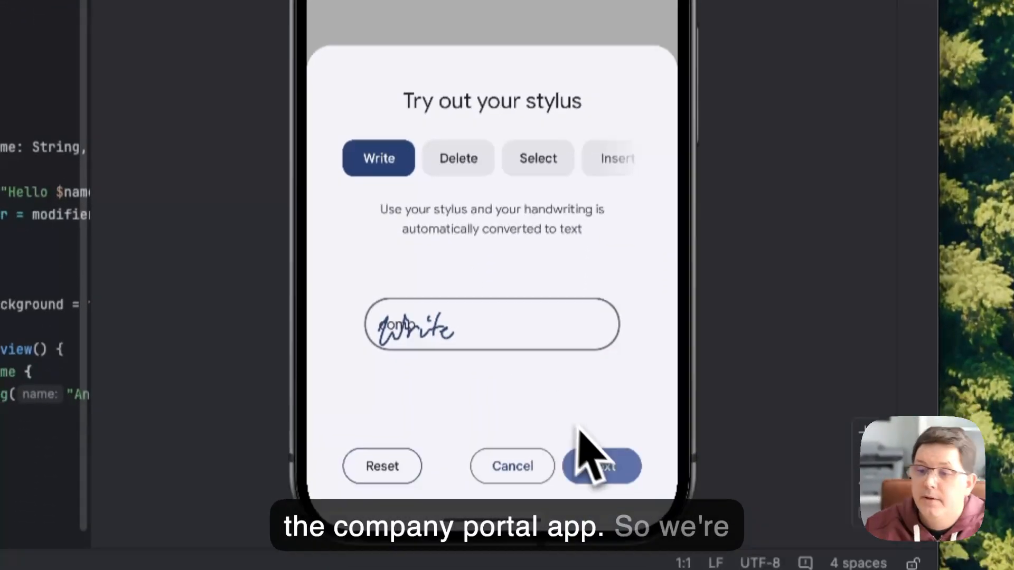
pyautogui.click(607, 452)
pyautogui.click(610, 453)
pyautogui.click(611, 453)
pyautogui.click(607, 450)
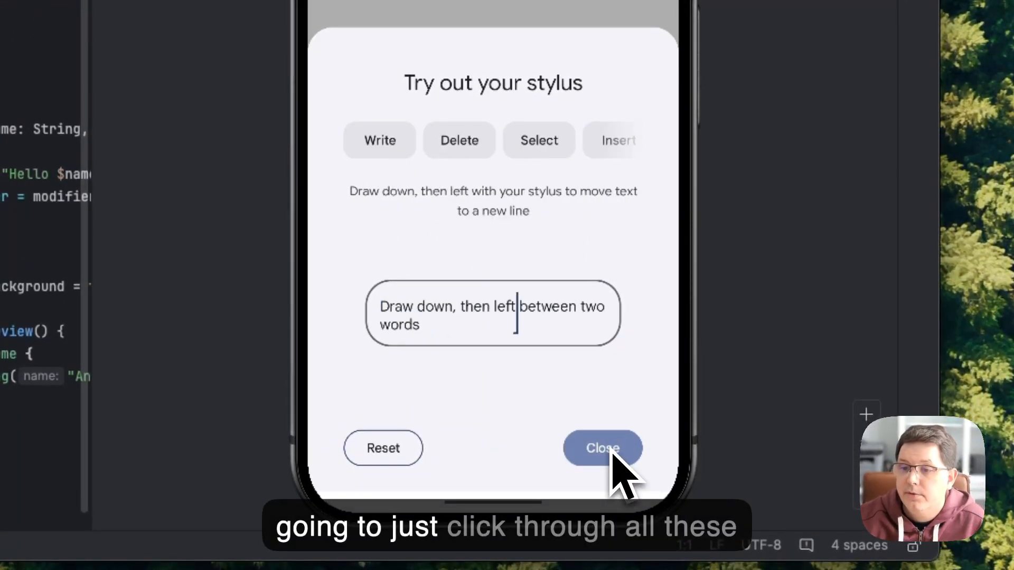
pyautogui.click(608, 450)
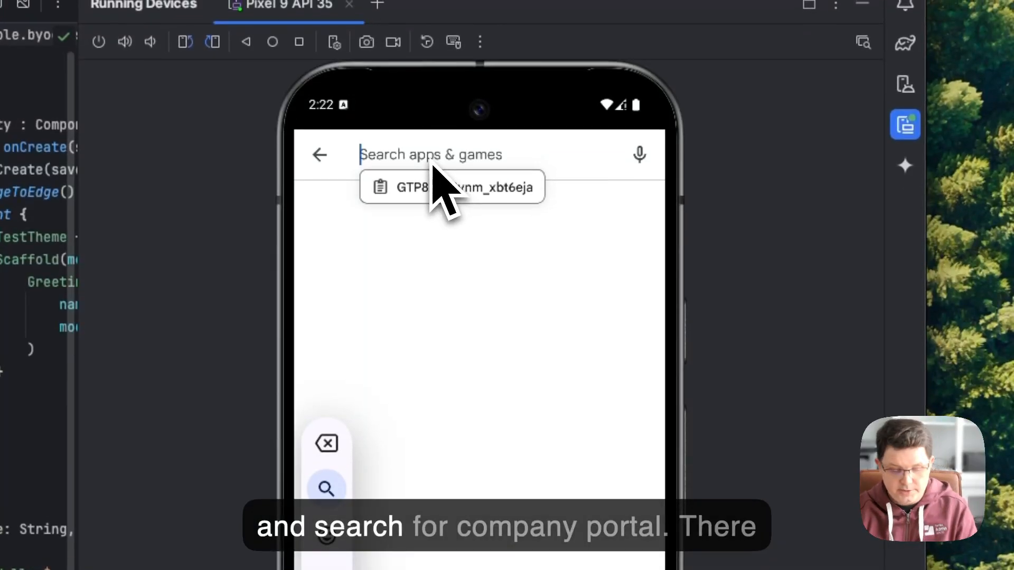
pyautogui.write('company portal')
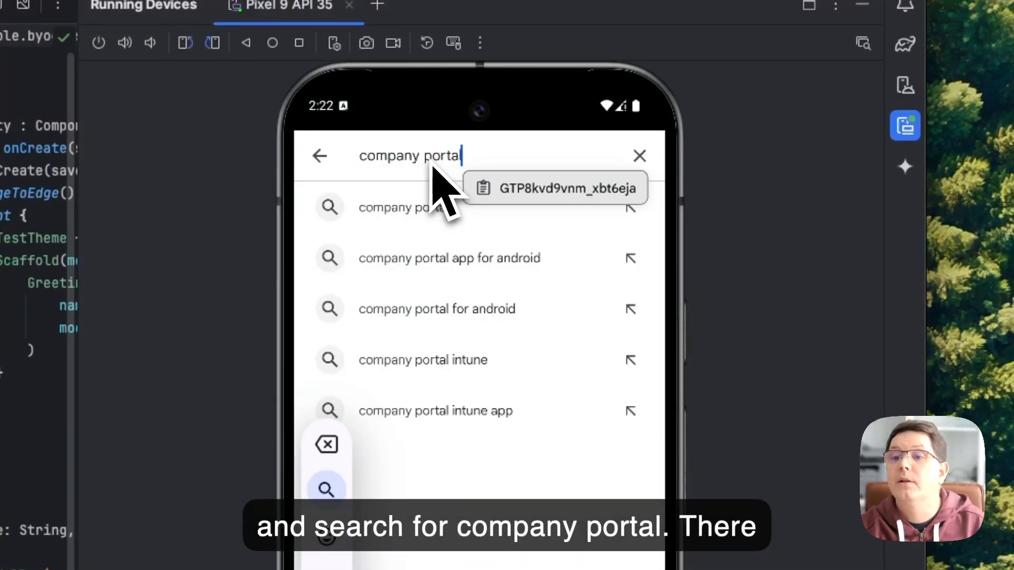
pyautogui.click(414, 211)
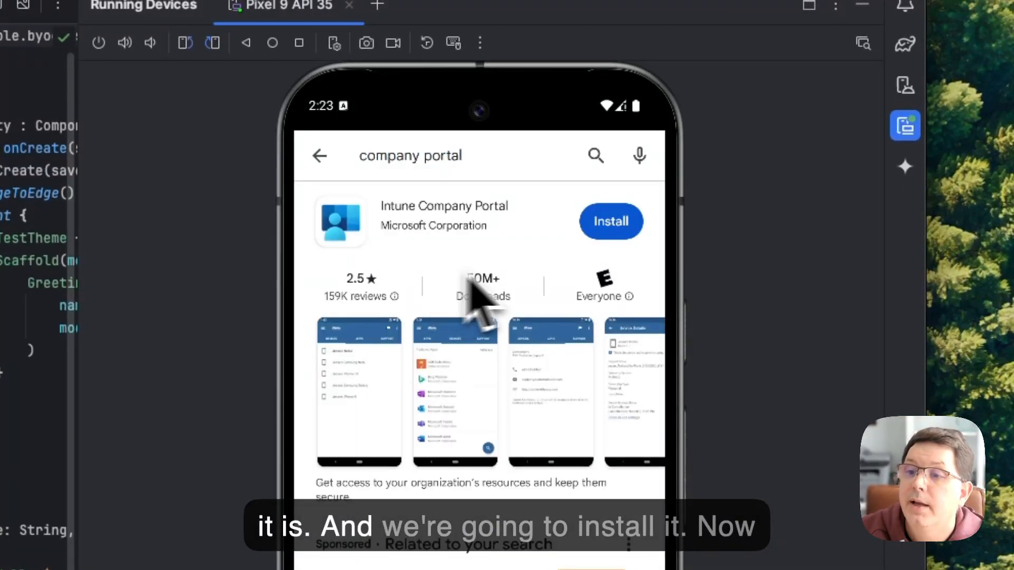
# Step: Install Intune Company Portal, skip adding a payment option, and return home
pyautogui.click(604, 228)
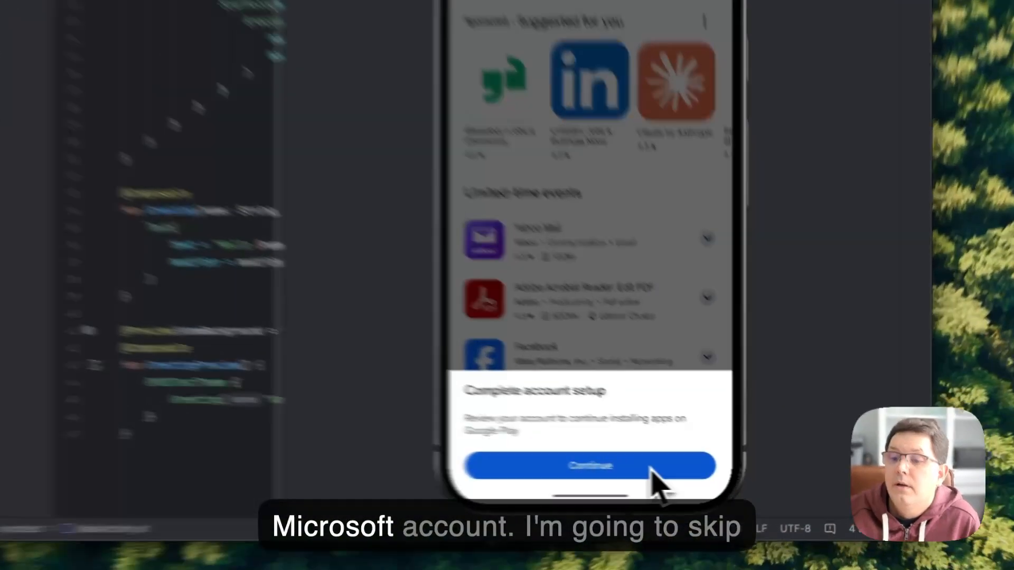
pyautogui.click(734, 473)
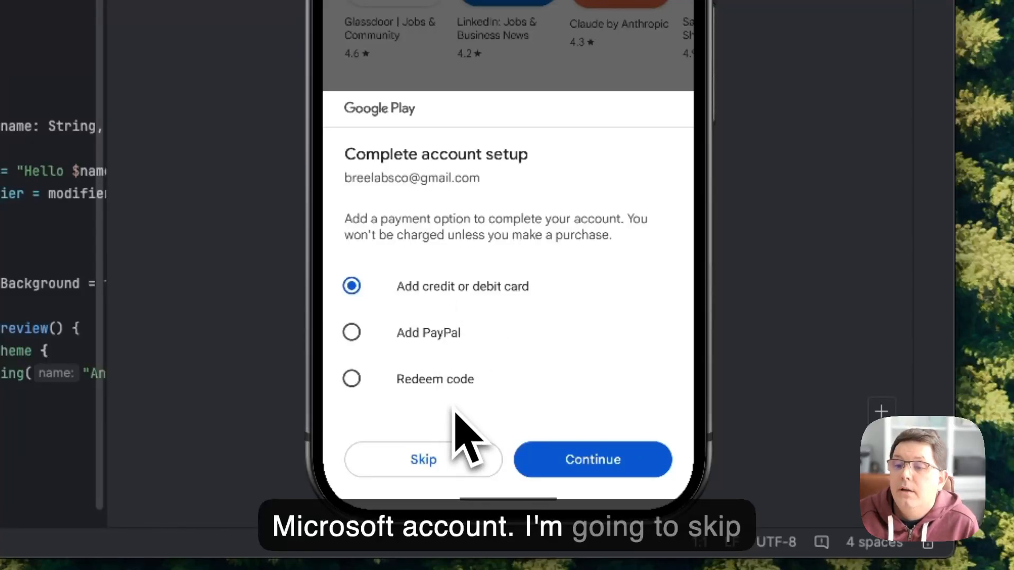
pyautogui.click(458, 463)
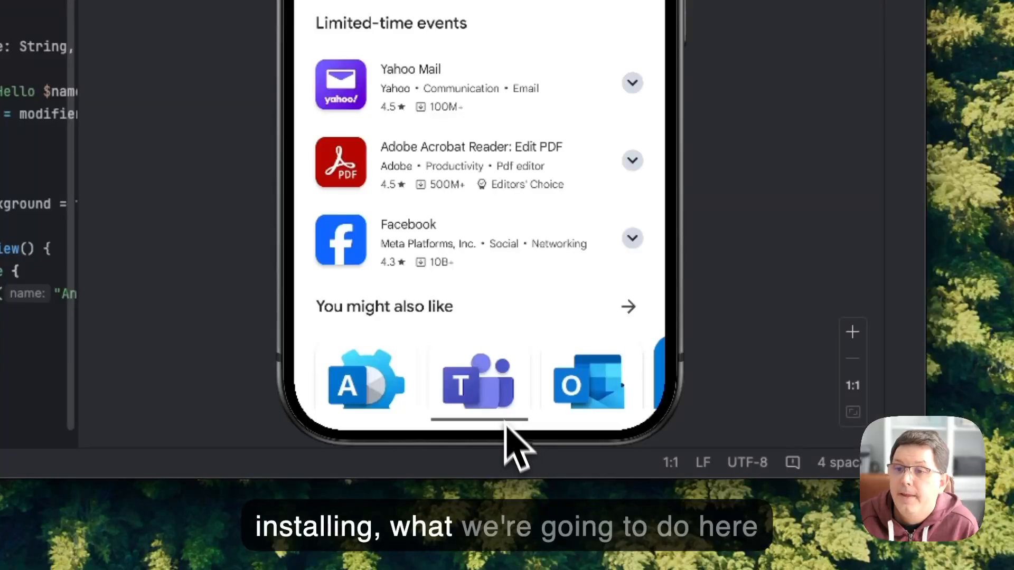
pyautogui.moveTo(505, 421); pyautogui.dragTo(513, 159)
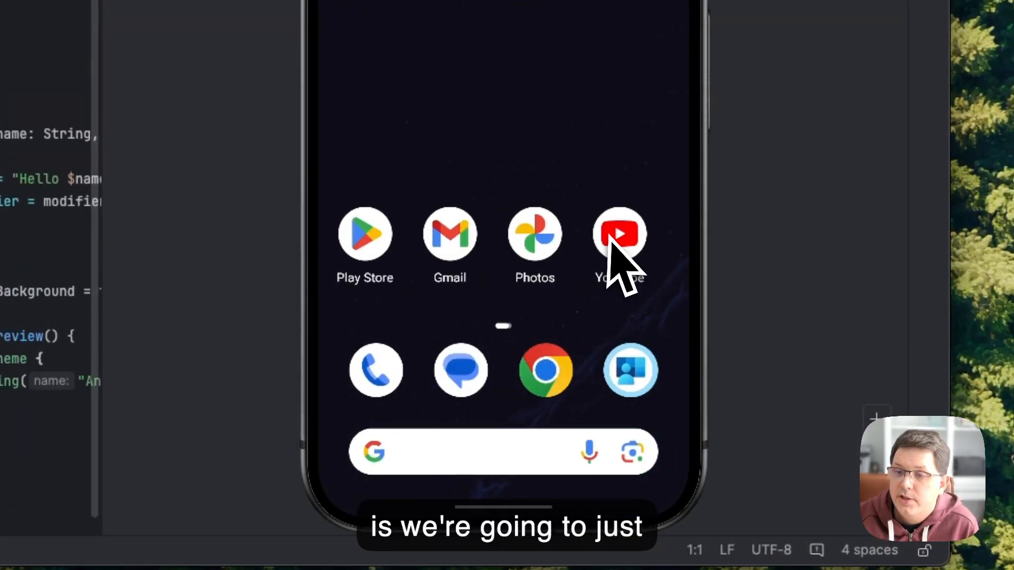
# Step: Launch Chrome on the phone, decline sync and the ad notice, and load office.com
pyautogui.click(549, 370)
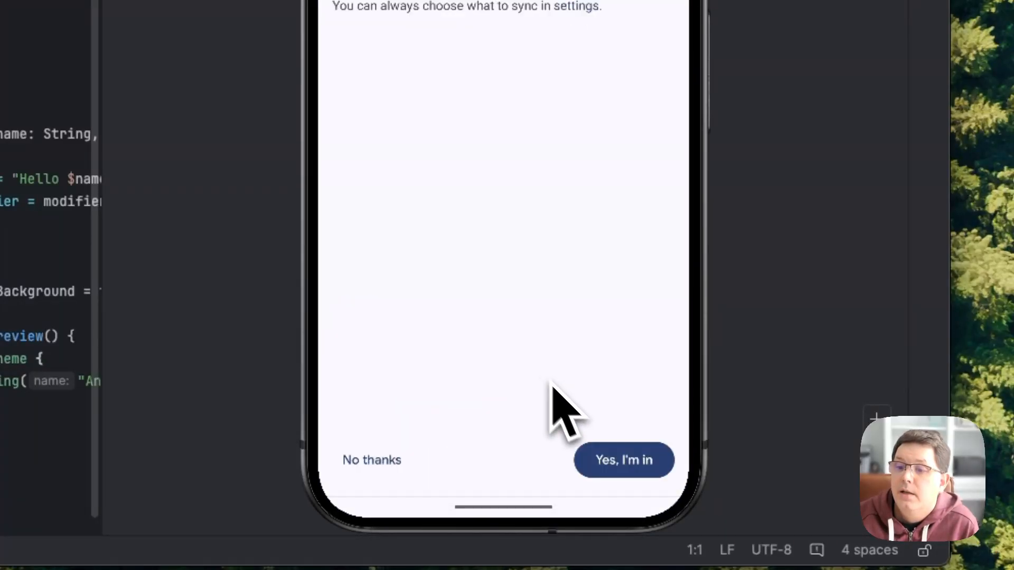
pyautogui.click(398, 464)
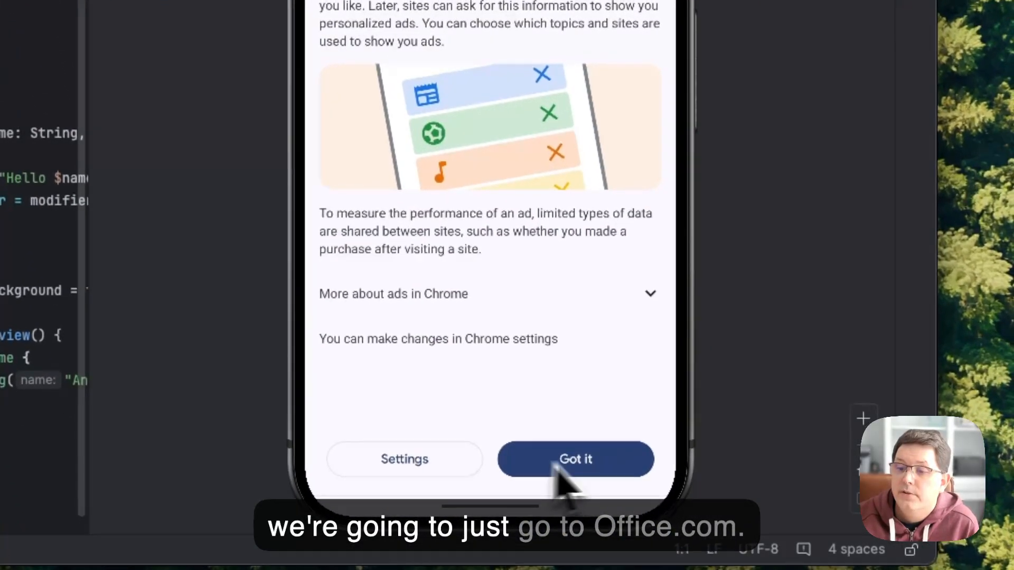
pyautogui.click(556, 462)
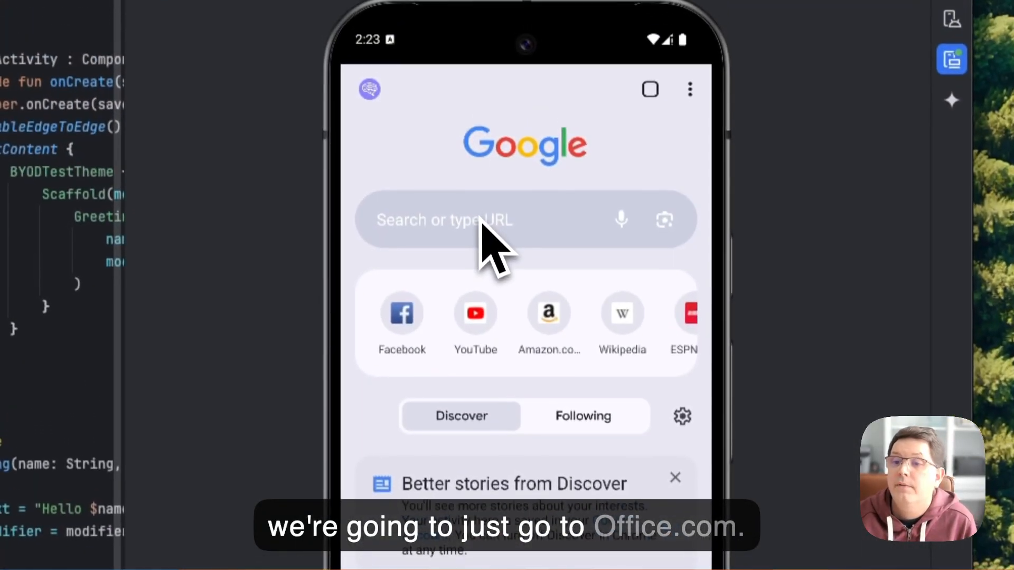
pyautogui.click(482, 220)
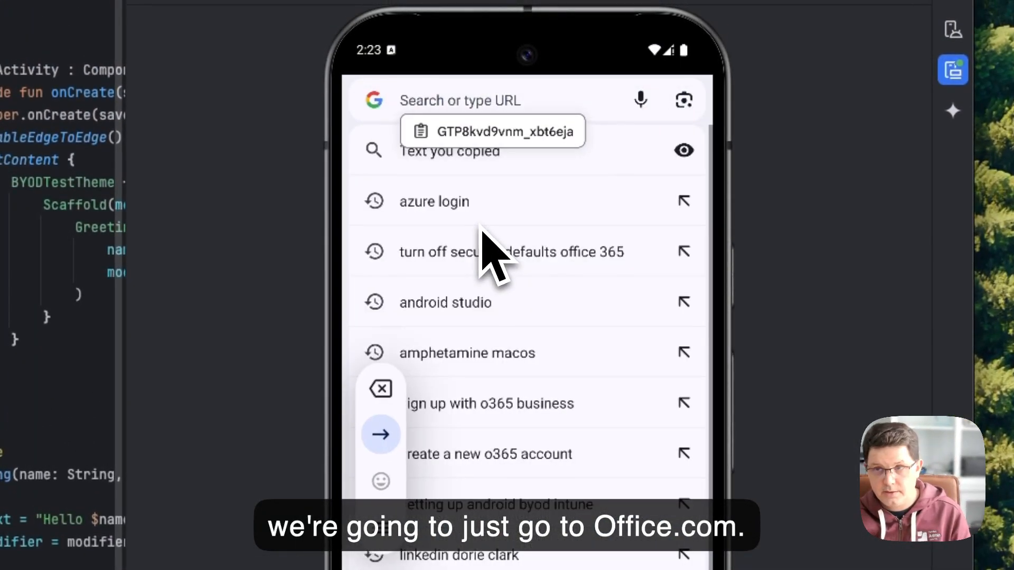
pyautogui.write('office.com')
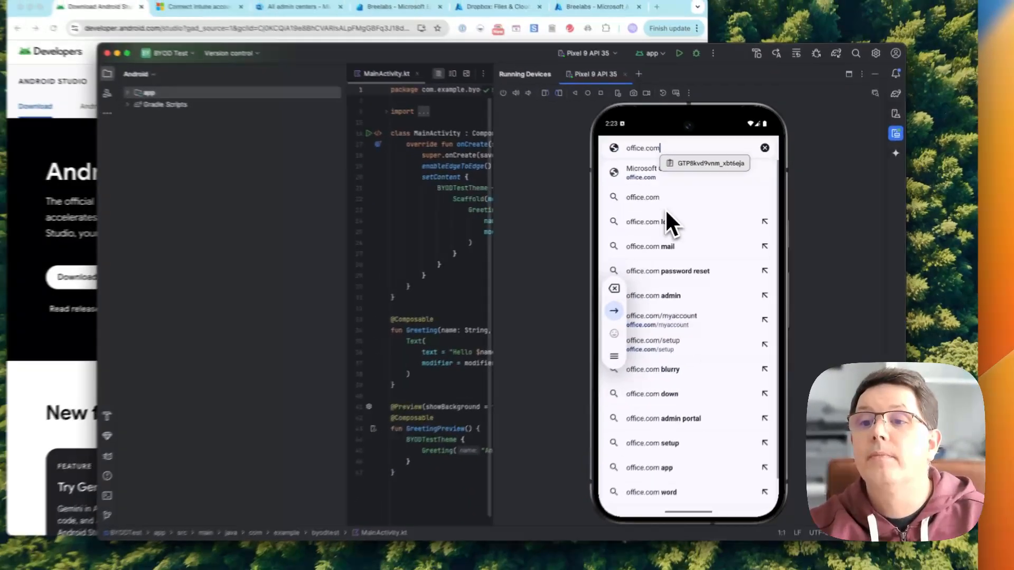
pyautogui.press('Return')
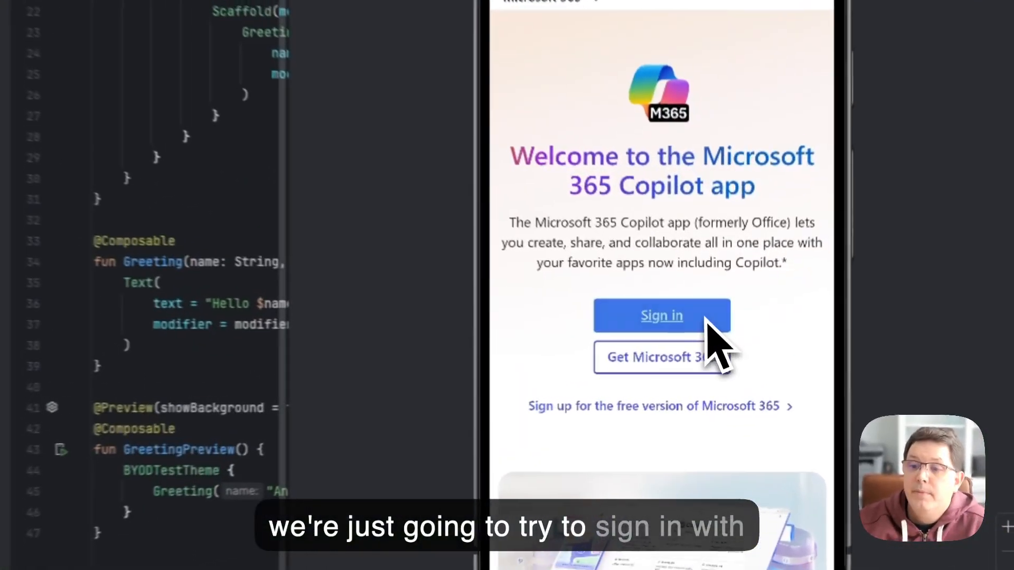
# Step: Sign in to Microsoft 365 with the work e-mail, password and authenticator code, then open Outlook
pyautogui.click(719, 349)
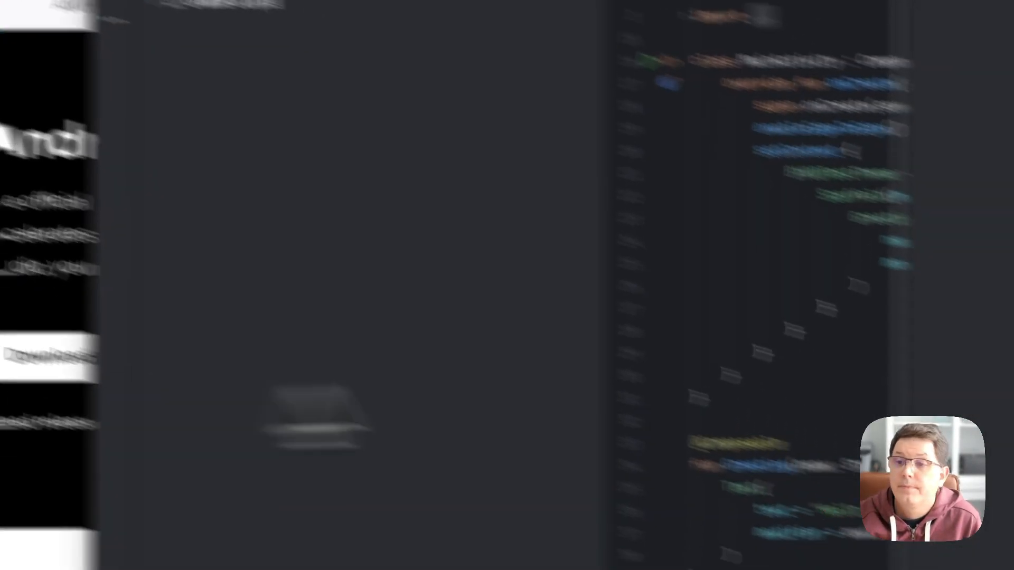
pyautogui.click(542, 242)
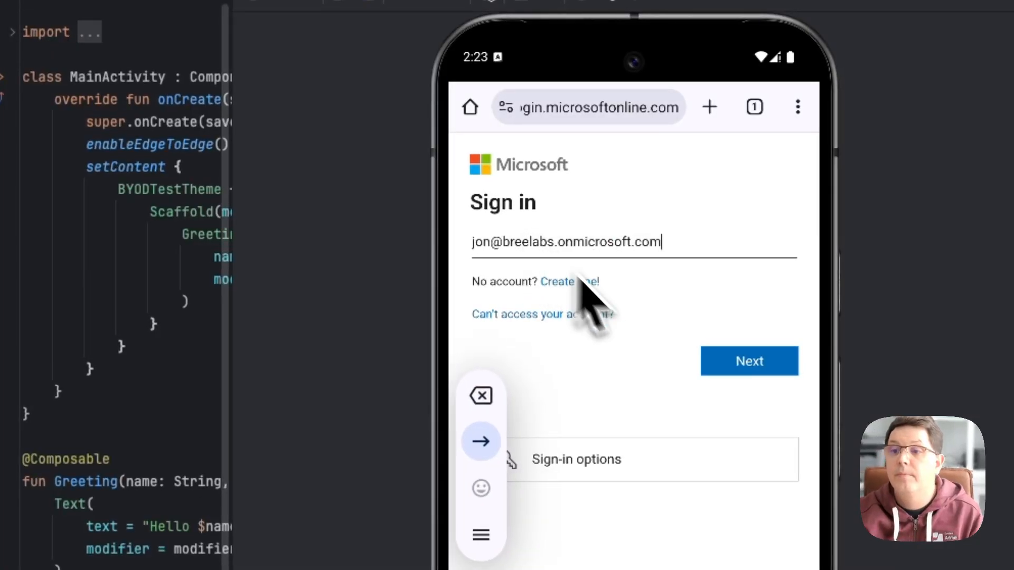
pyautogui.click(724, 353)
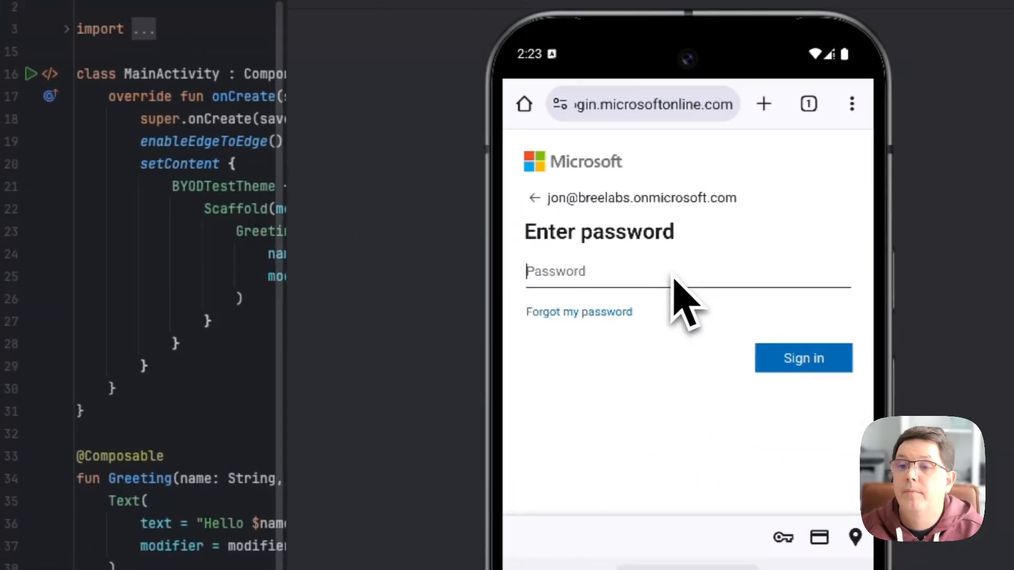
pyautogui.hotkey('ctrl', 'v')
pyautogui.click(803, 358)
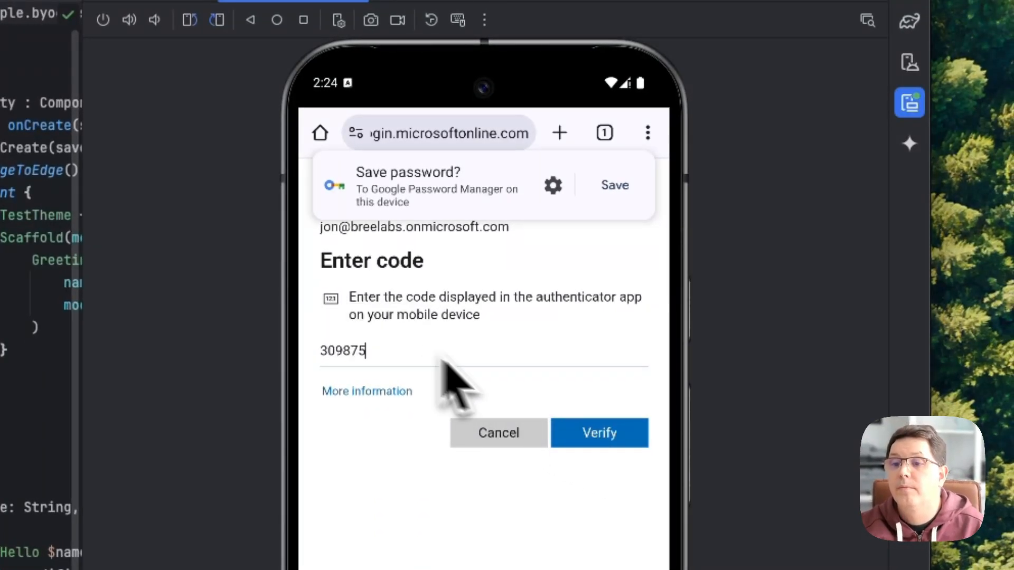
pyautogui.click(607, 431)
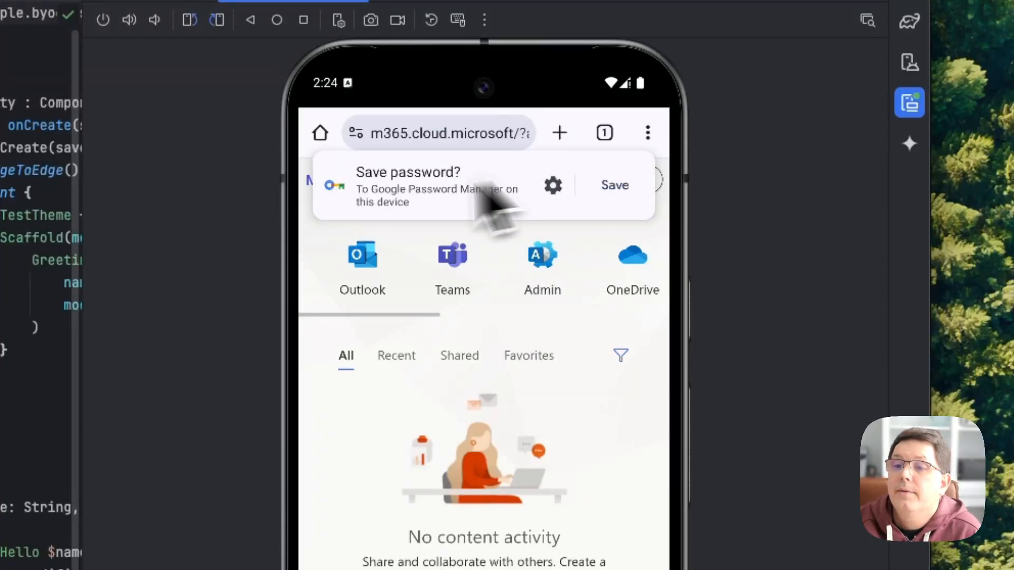
pyautogui.click(330, 247)
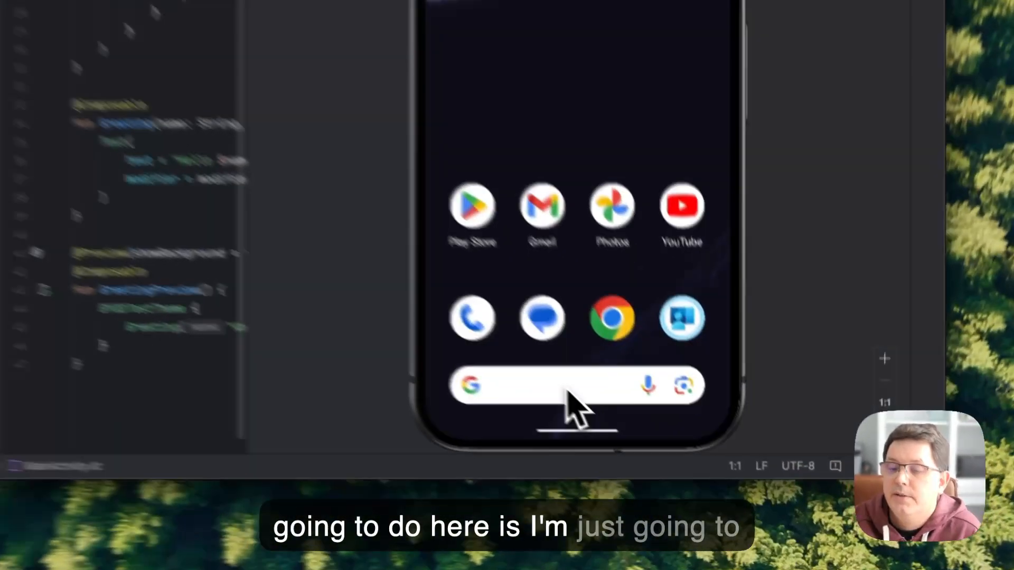
pyautogui.click(697, 466)
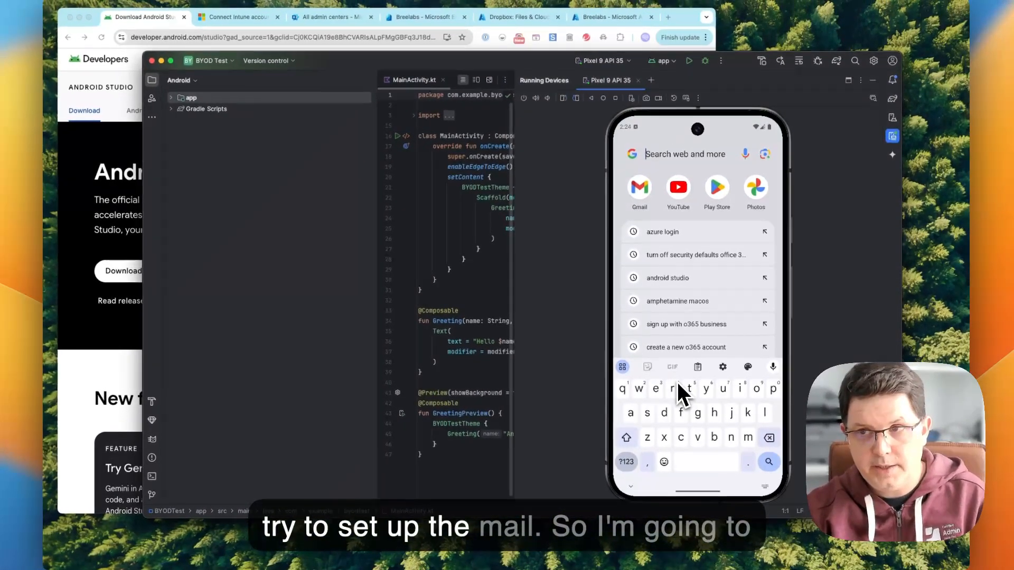
pyautogui.write('mai')
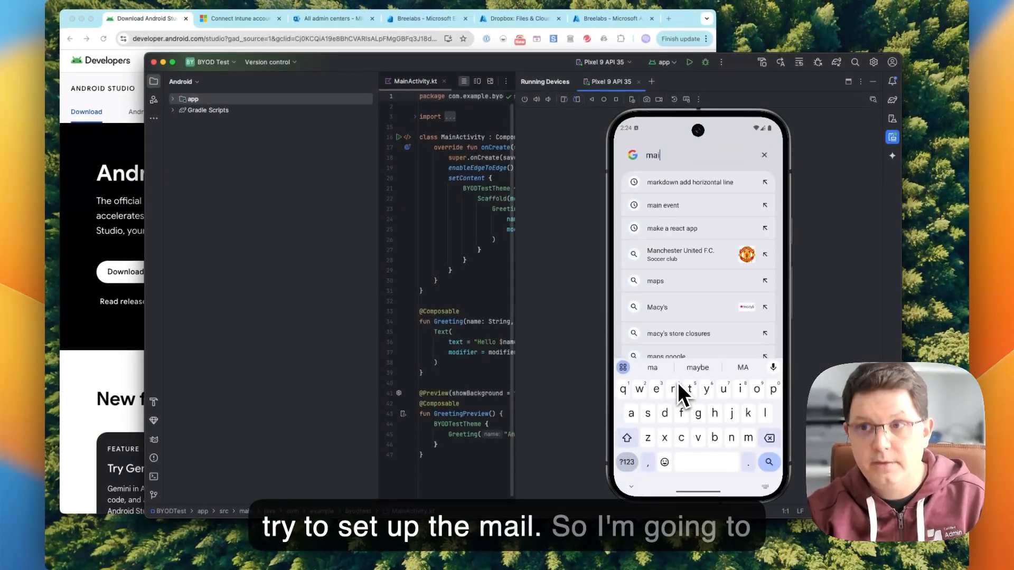
pyautogui.write('l')
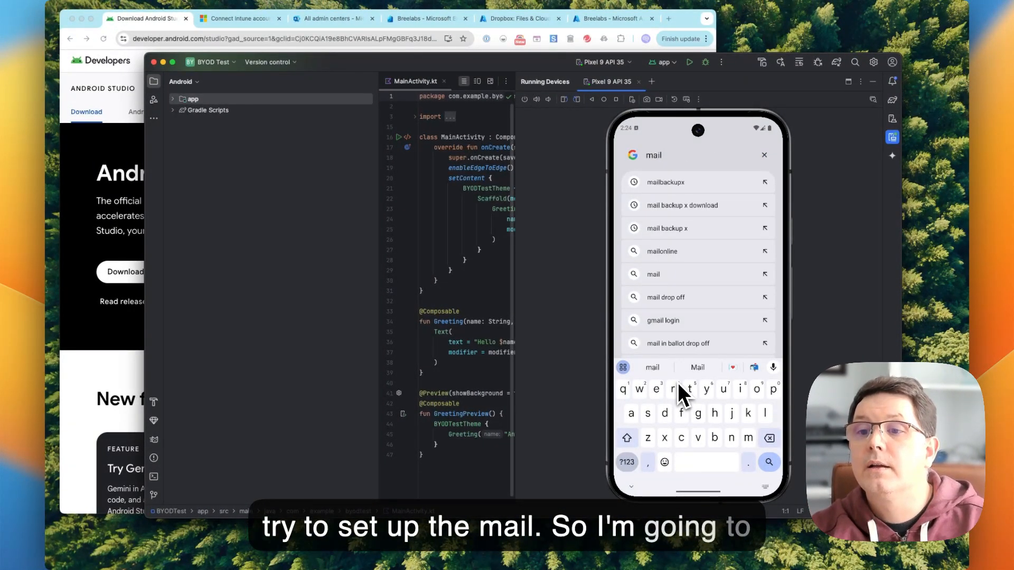
pyautogui.press('BackSpace')
pyautogui.press('BackSpace')
pyautogui.press('BackSpace')
pyautogui.press('BackSpace')
pyautogui.write('set')
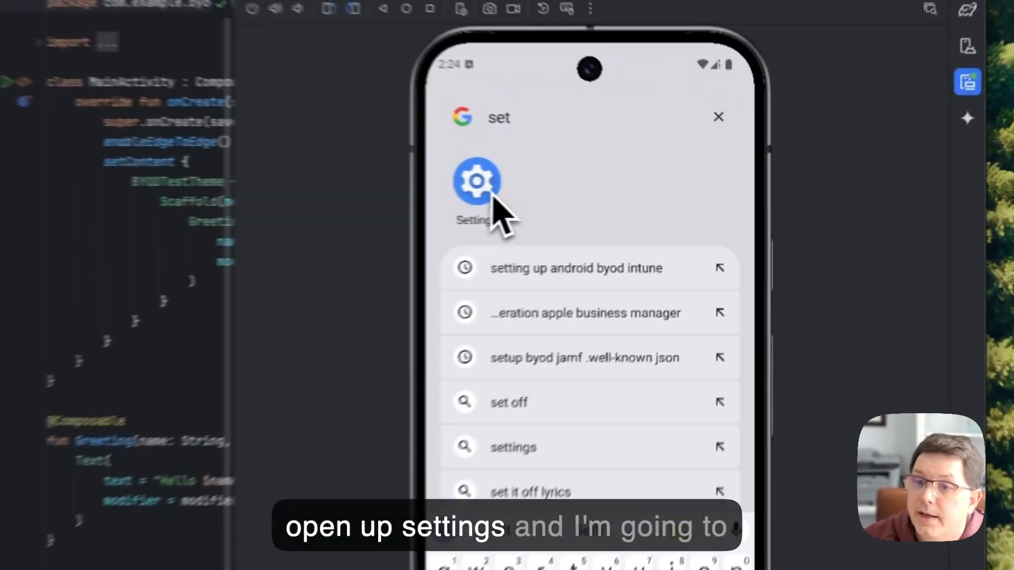
pyautogui.click(645, 194)
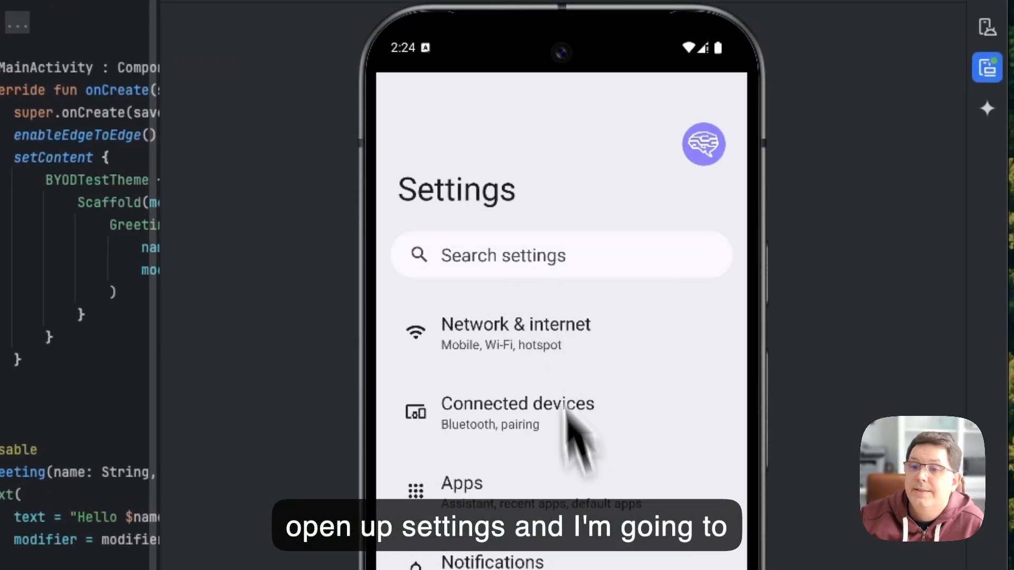
pyautogui.click(537, 257)
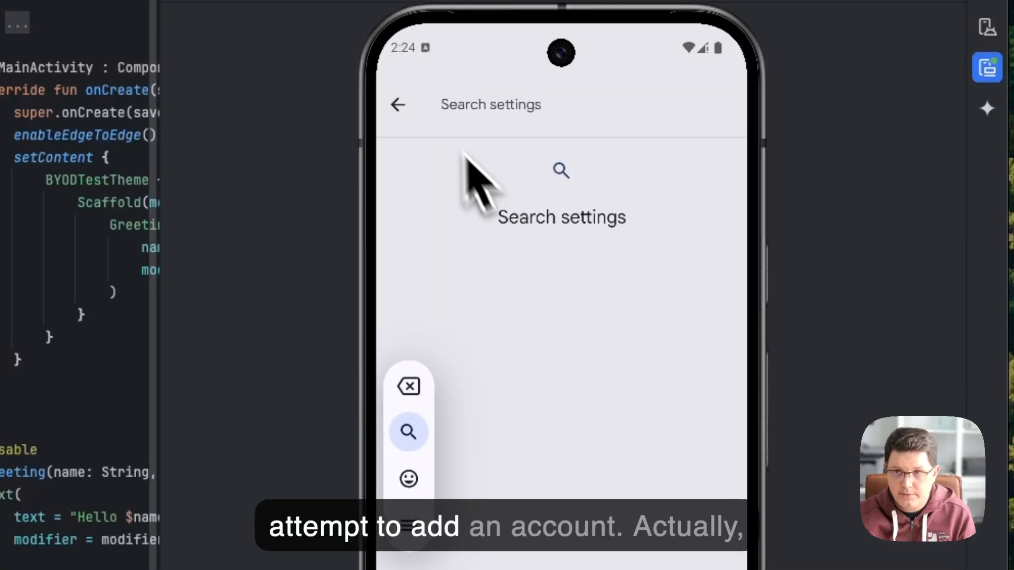
pyautogui.click(399, 108)
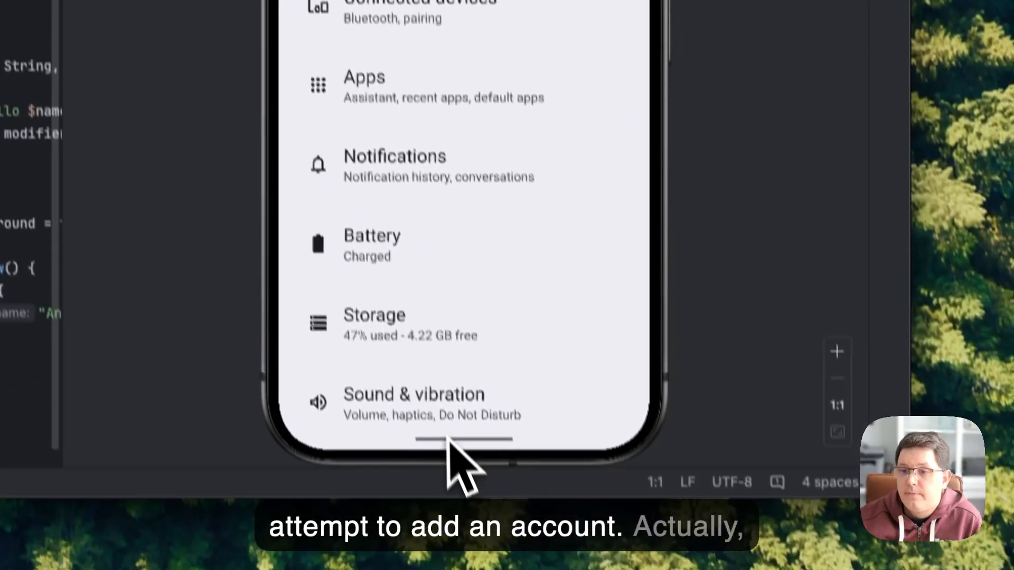
pyautogui.moveTo(448, 438); pyautogui.dragTo(433, 209)
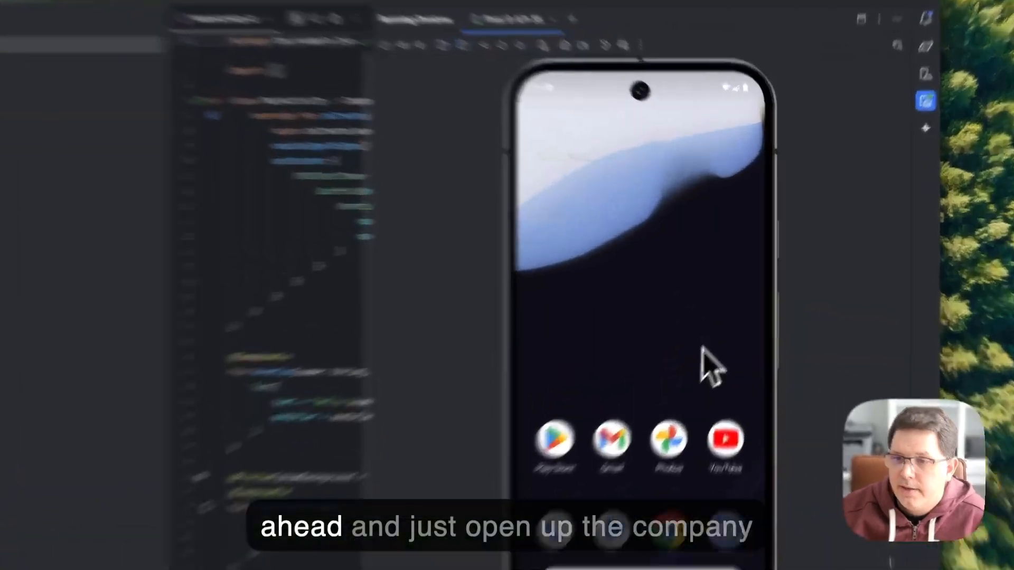
# Step: Open Company Portal from the next home page and allow its notifications
pyautogui.moveTo(745, 316); pyautogui.dragTo(624, 325)
pyautogui.click(434, 129)
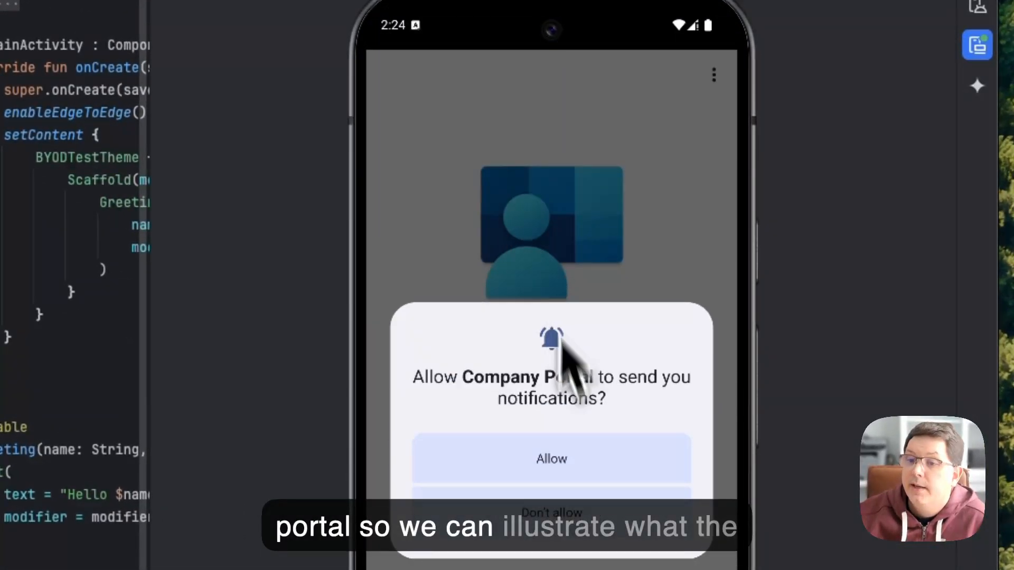
pyautogui.click(569, 466)
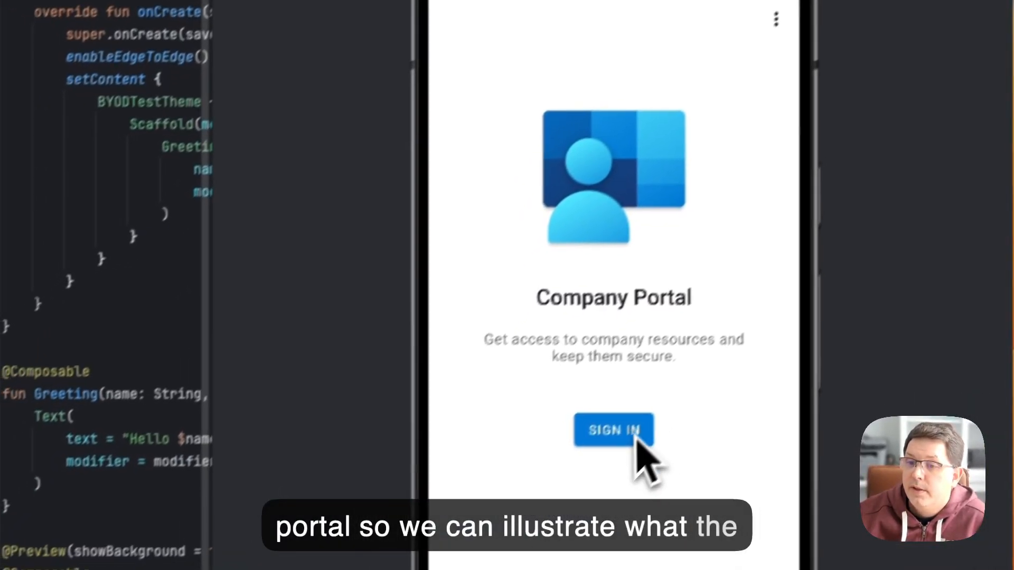
# Step: Sign in to Company Portal with the work e-mail, password and authenticator code, not saving the password
pyautogui.click(583, 483)
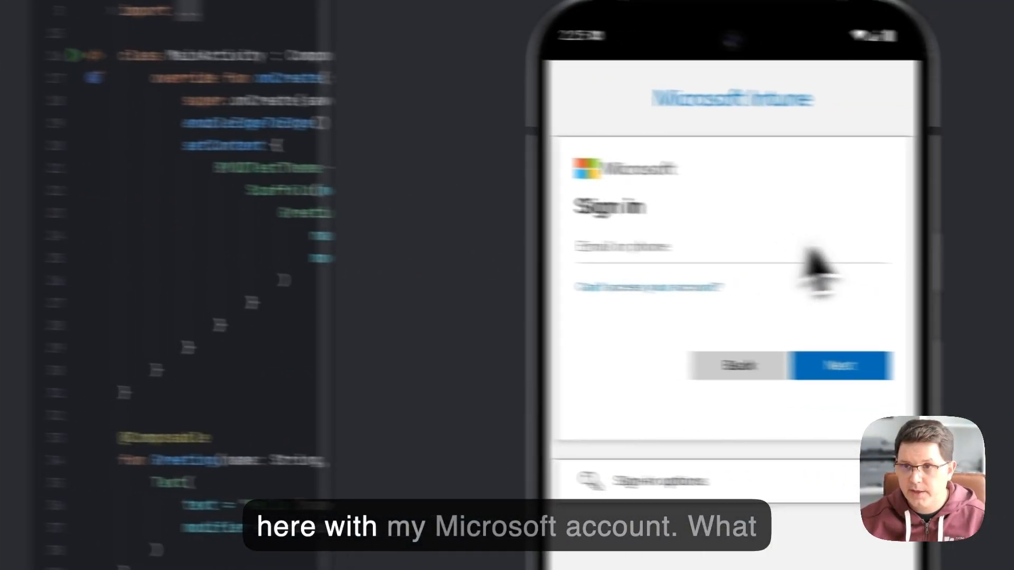
pyautogui.click(648, 244)
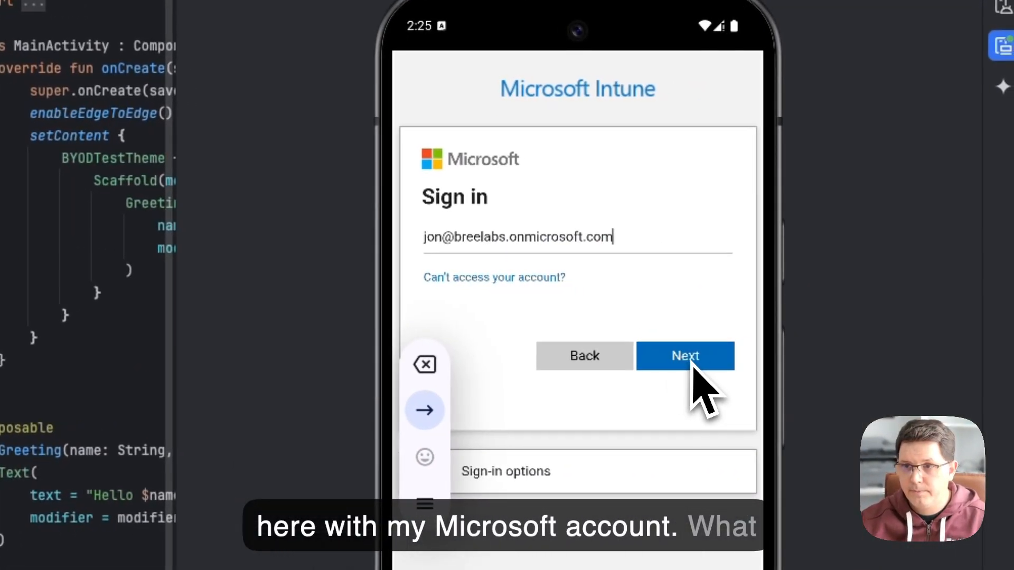
pyautogui.click(686, 356)
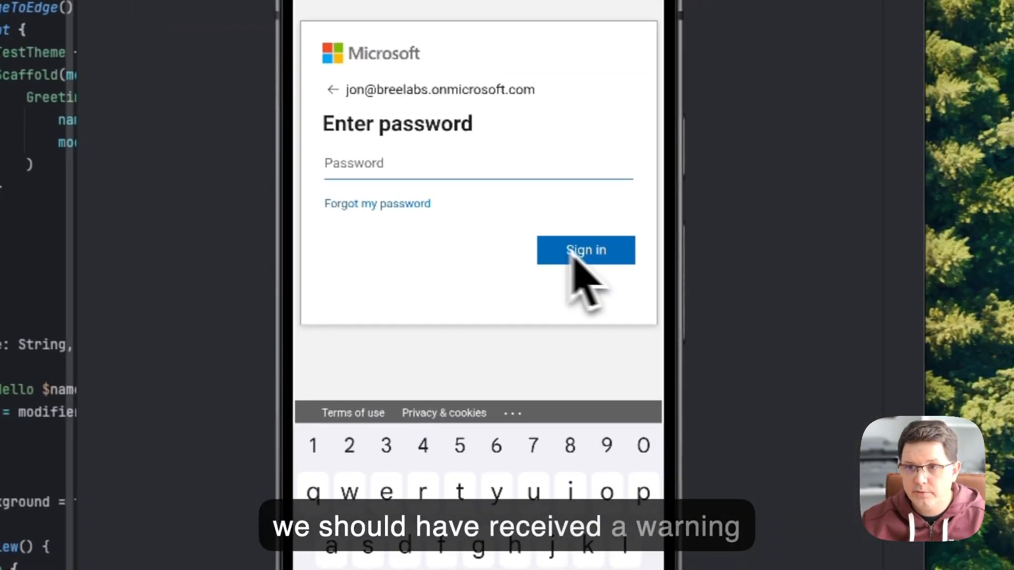
pyautogui.click(417, 180)
pyautogui.hotkey('ctrl', 'v')
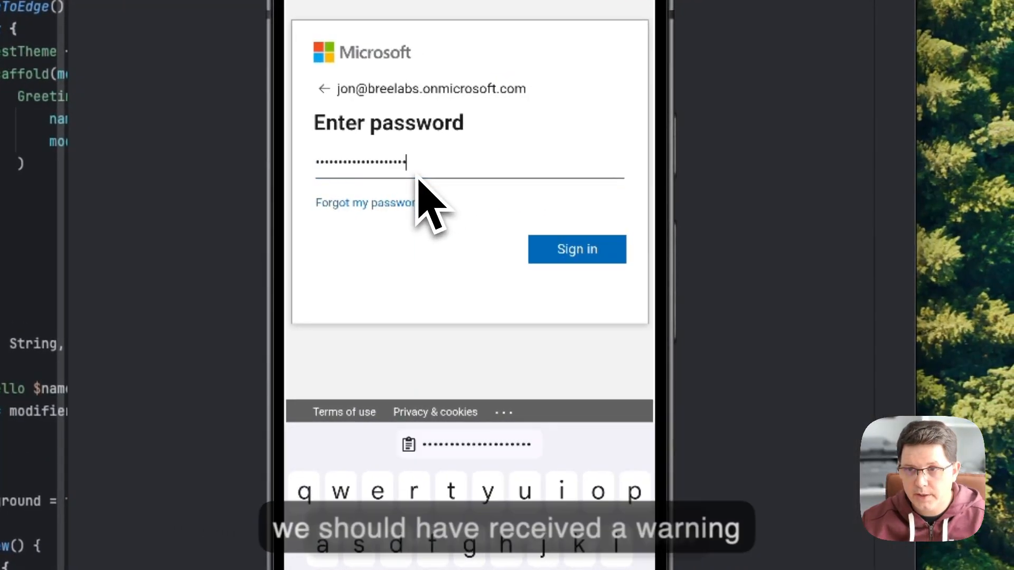
pyautogui.click(570, 244)
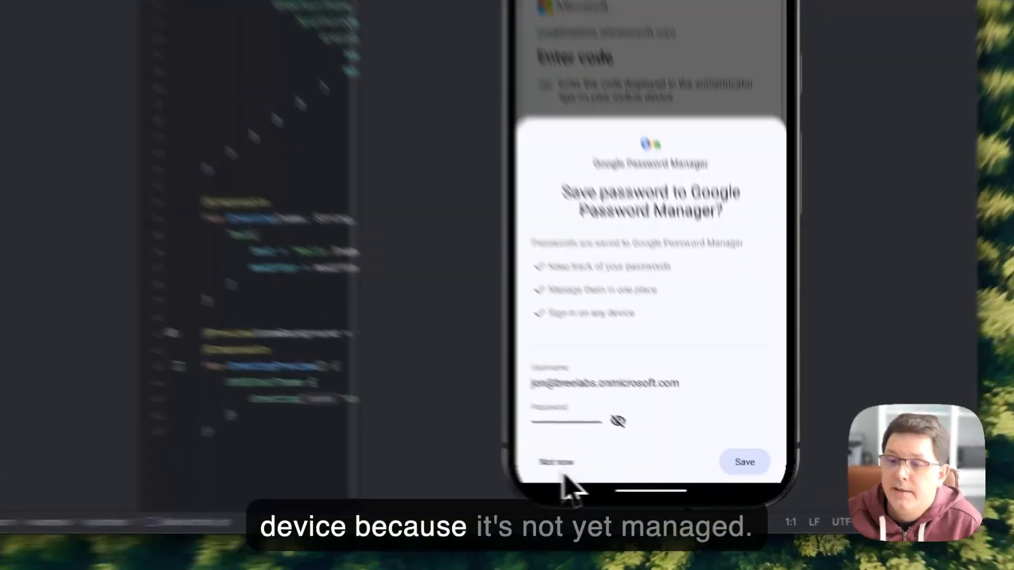
pyautogui.click(646, 475)
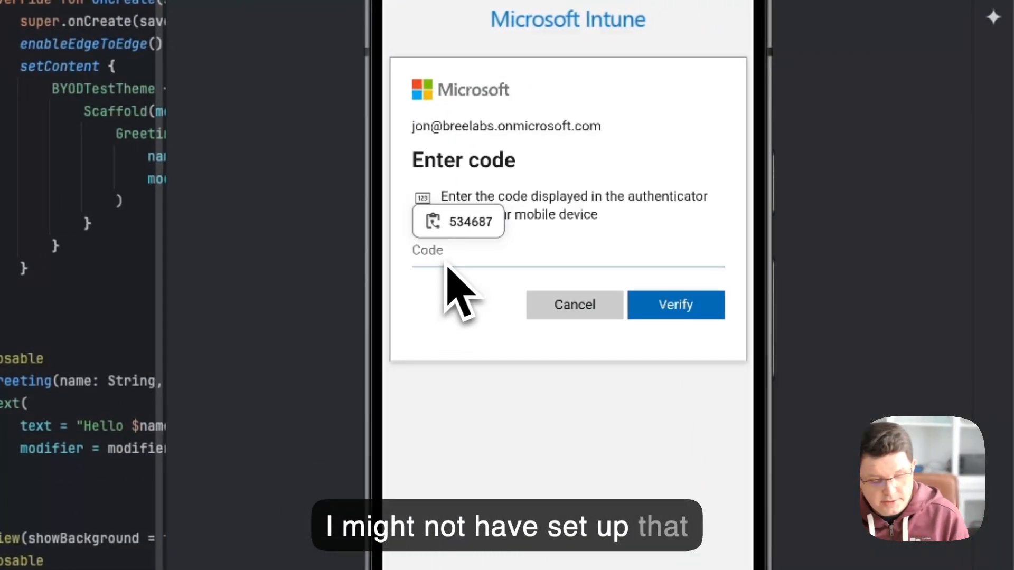
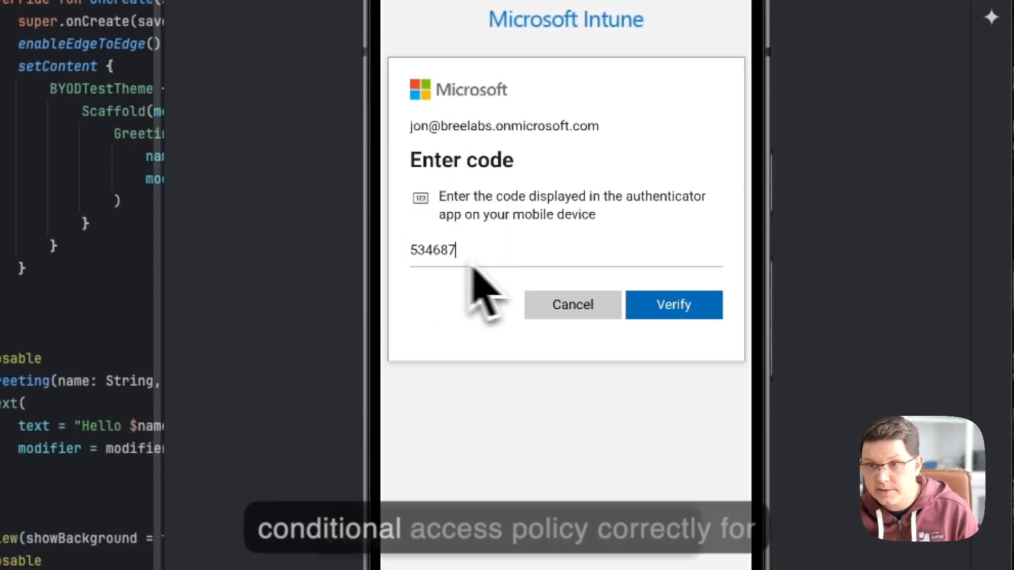
pyautogui.click(686, 309)
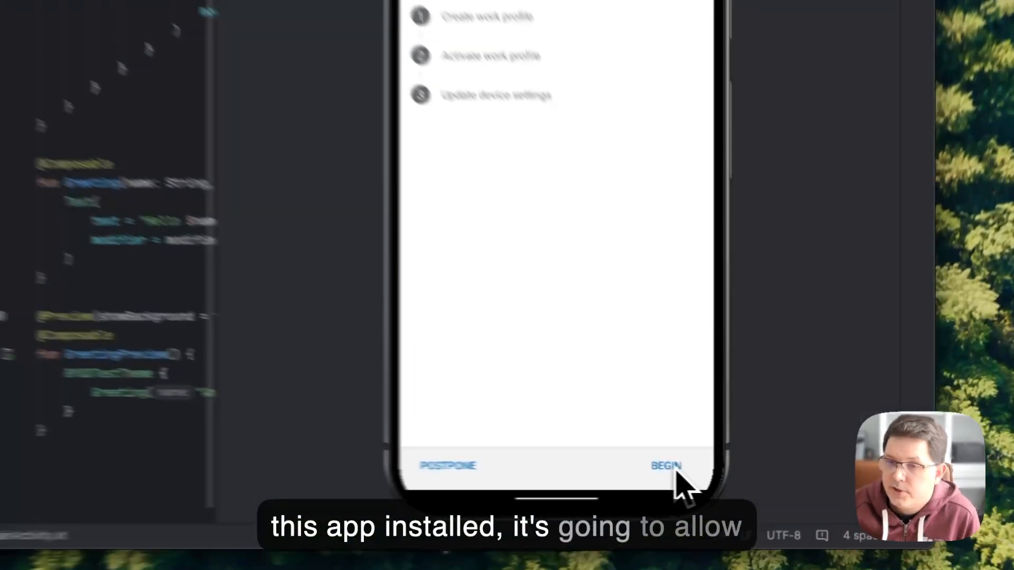
# Step: Continue through Breelabs access setup, the privacy notice and work profile terms to start device registration
pyautogui.click(760, 475)
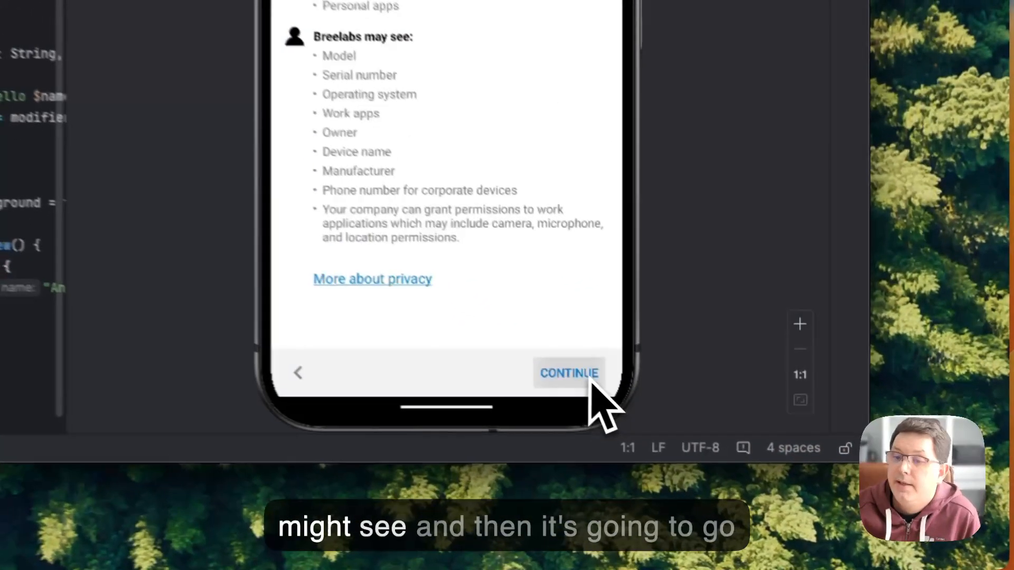
pyautogui.click(760, 477)
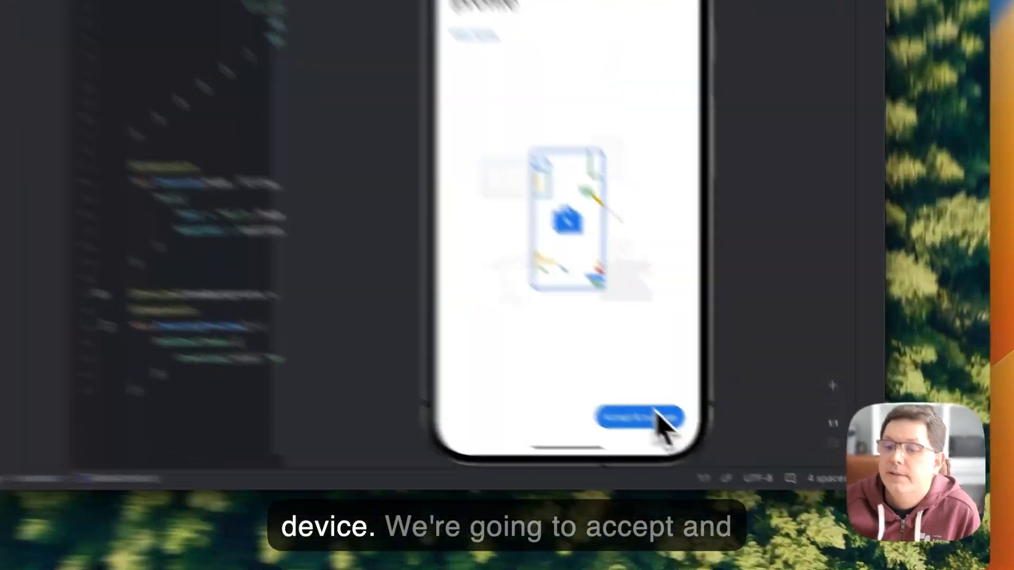
pyautogui.click(760, 472)
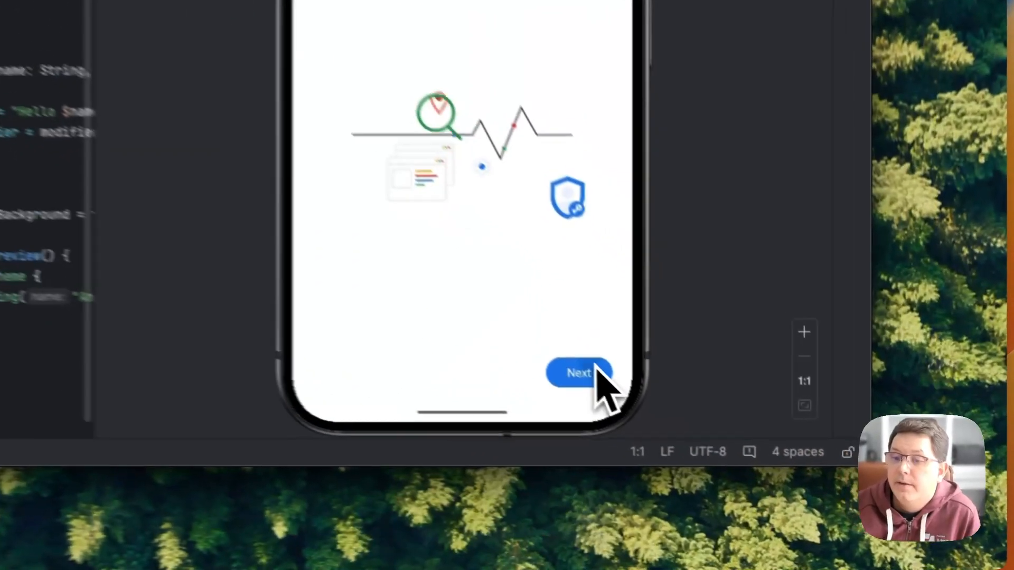
pyautogui.click(769, 472)
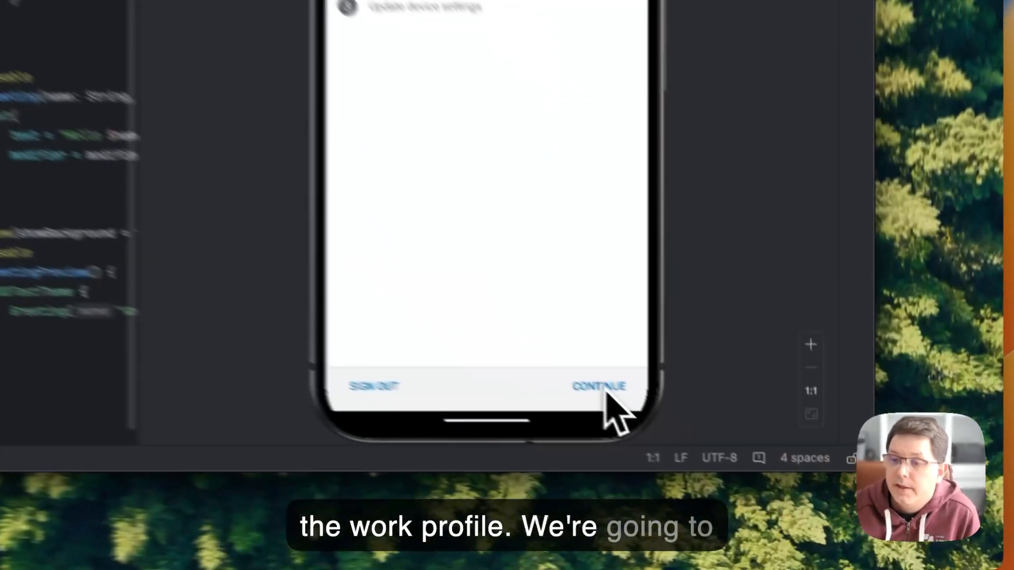
pyautogui.click(761, 463)
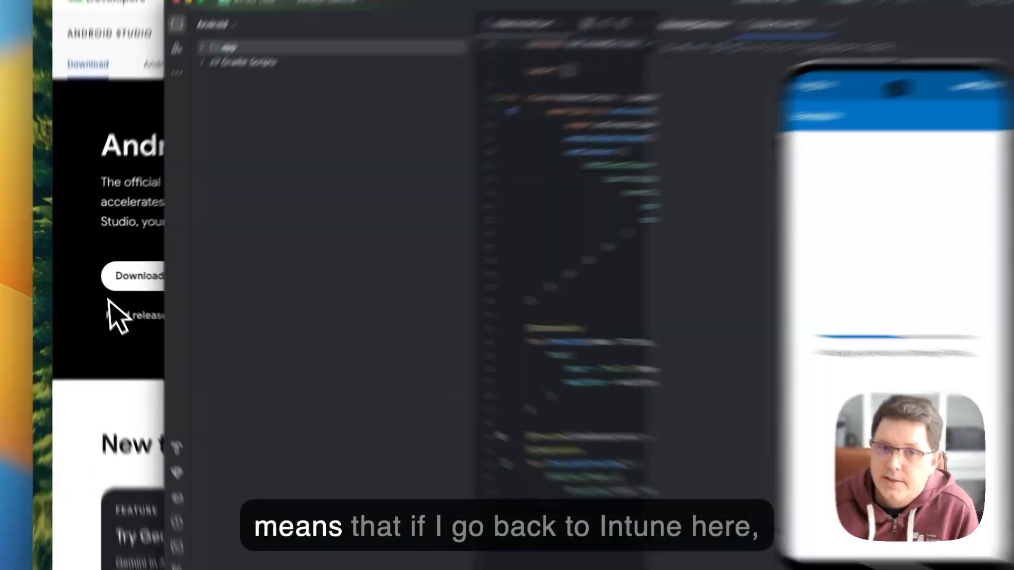
# Step: Bring the browser forward and switch to the Microsoft Intune admin center tab
pyautogui.click(104, 291)
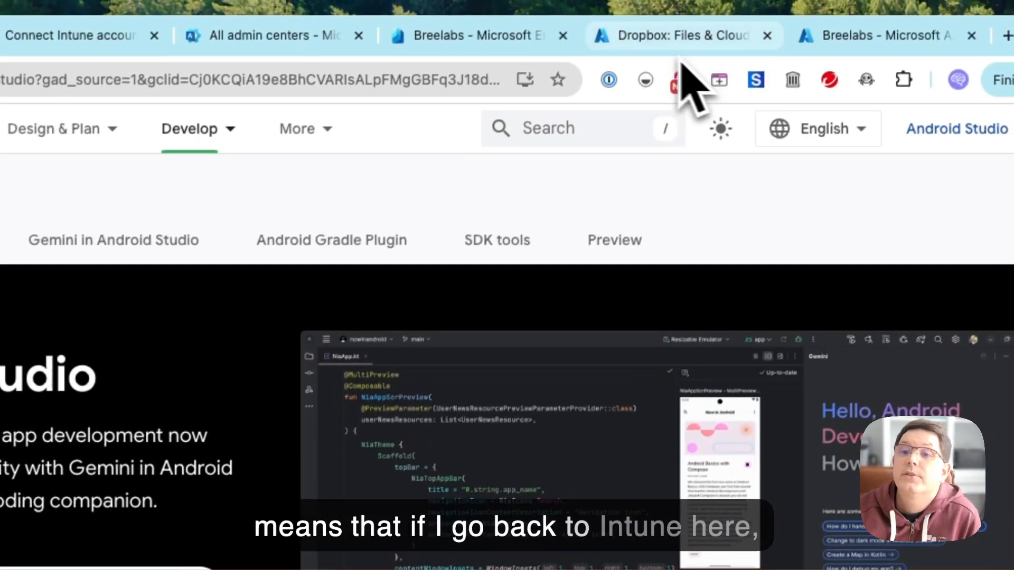
pyautogui.click(453, 57)
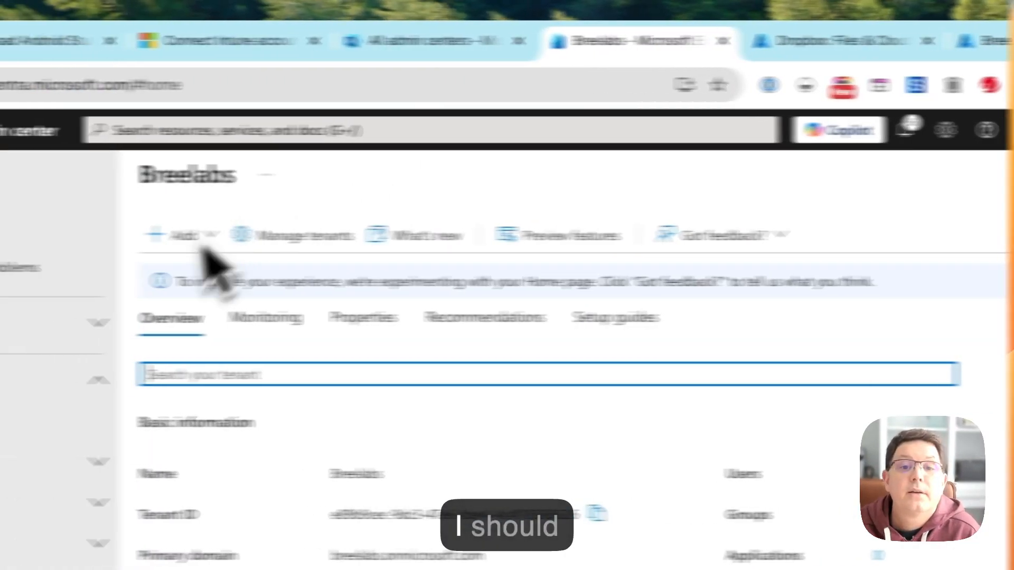
pyautogui.click(276, 42)
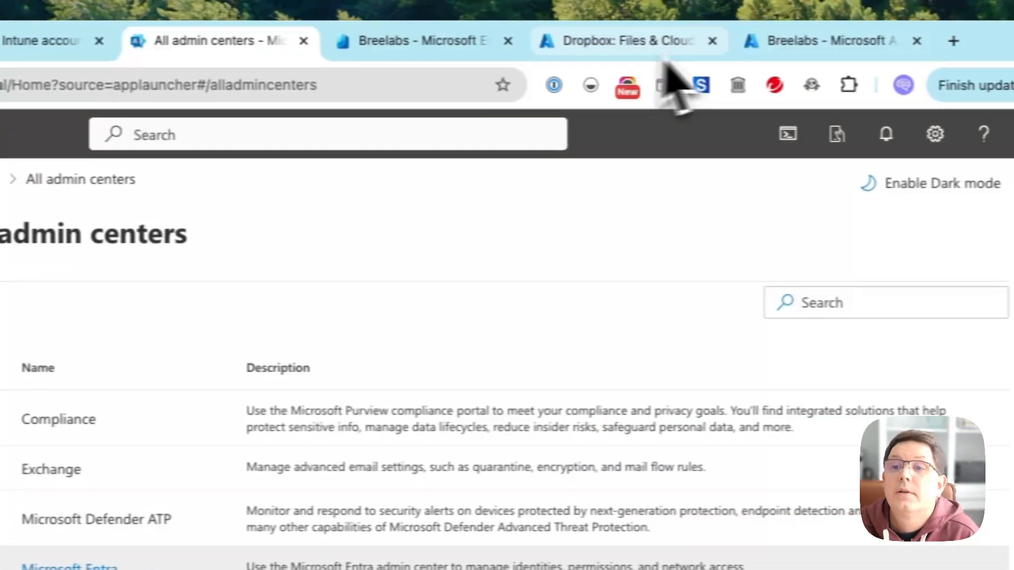
pyautogui.click(756, 48)
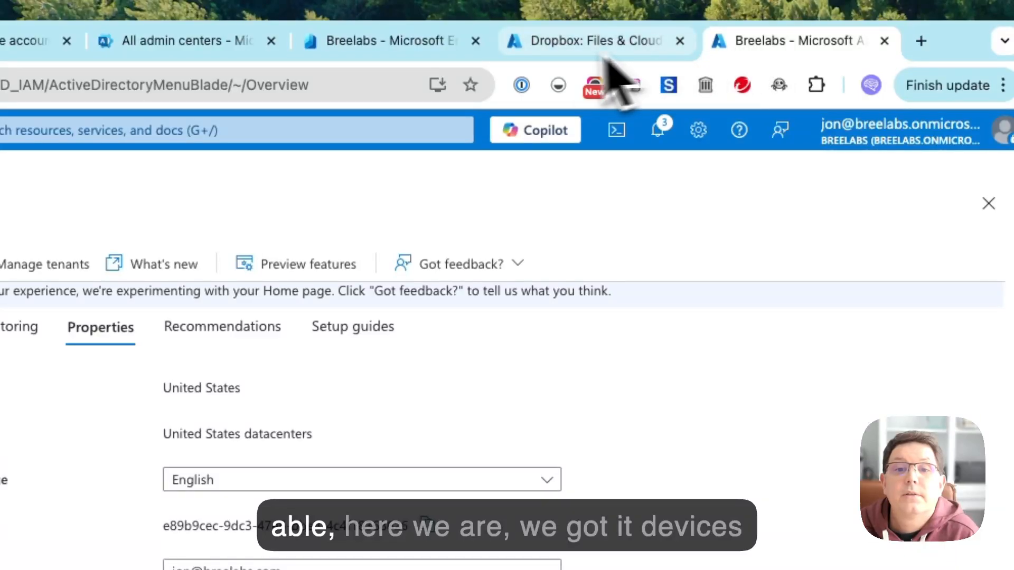
pyautogui.click(590, 55)
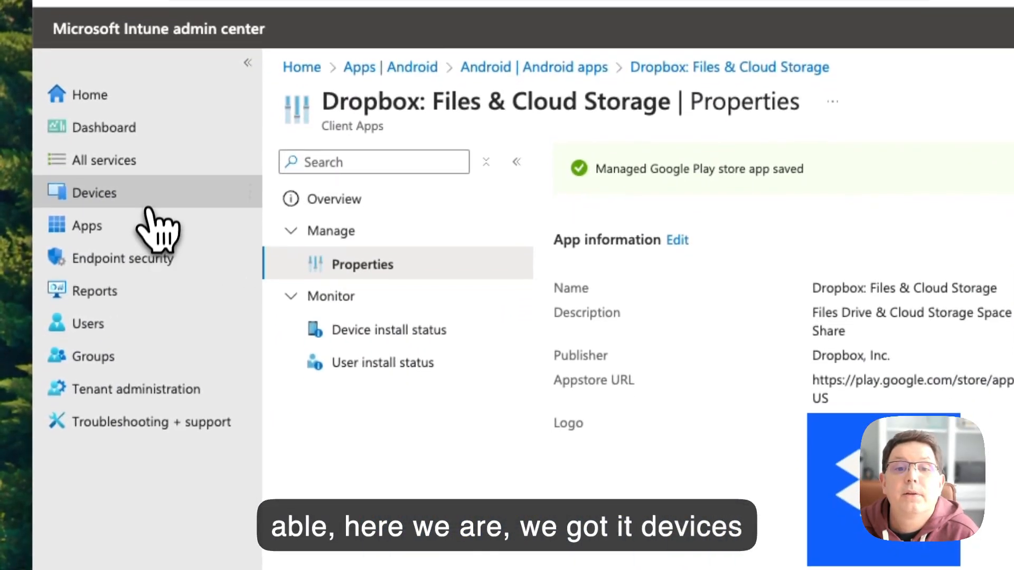
# Step: Refresh the Intune Devices > Android list, then return to the phone emulator
pyautogui.click(150, 206)
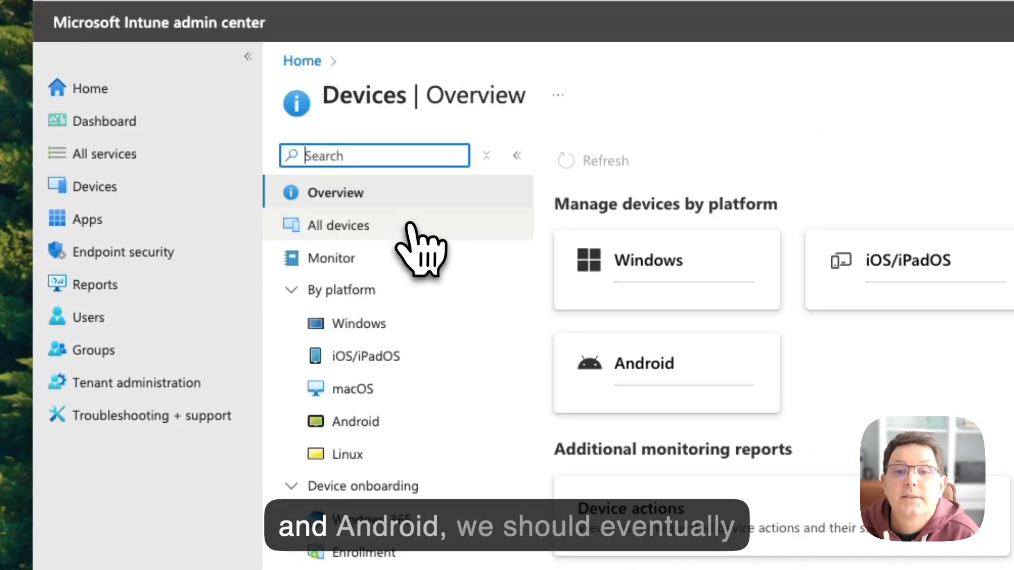
pyautogui.click(432, 420)
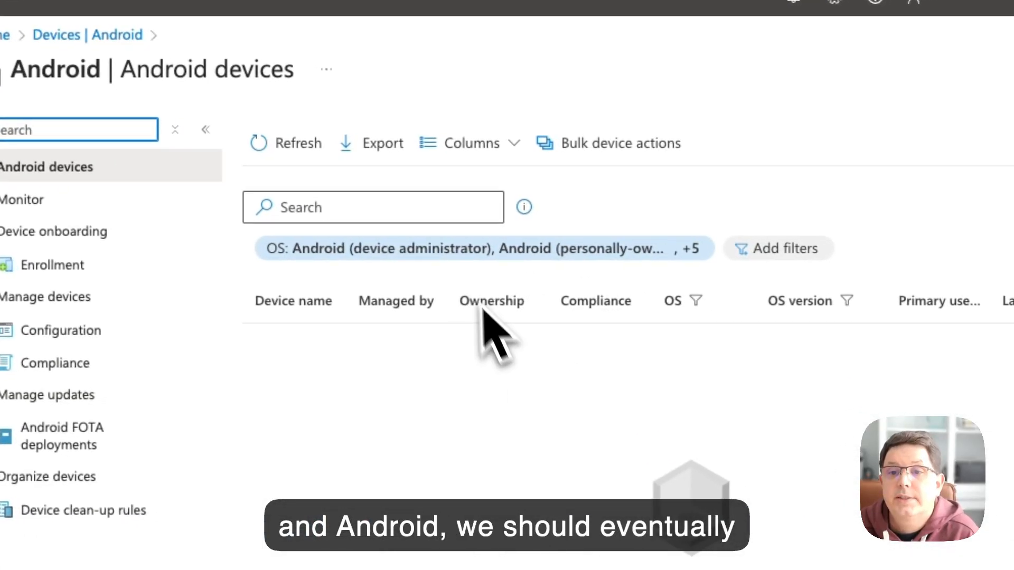
pyautogui.click(281, 144)
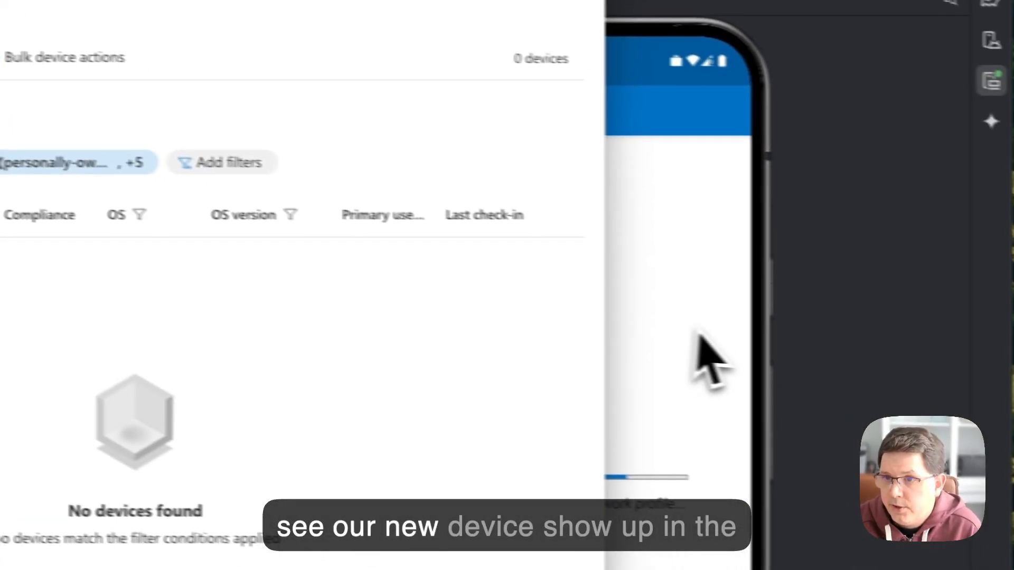
pyautogui.click(710, 334)
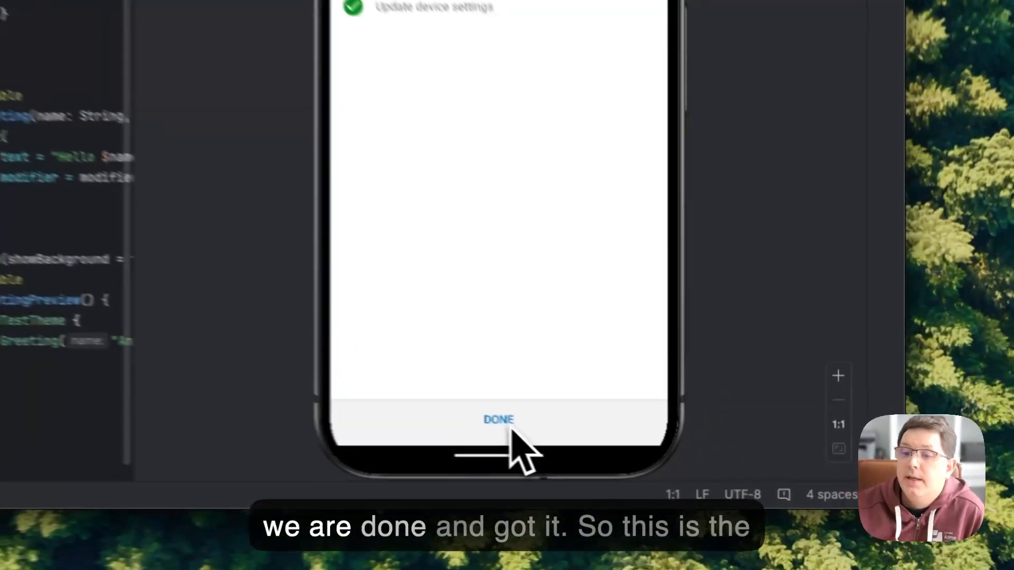
# Step: Finish the work profile setup, view the device's In Compliance details, then return to the browser
pyautogui.click(702, 474)
pyautogui.click(495, 376)
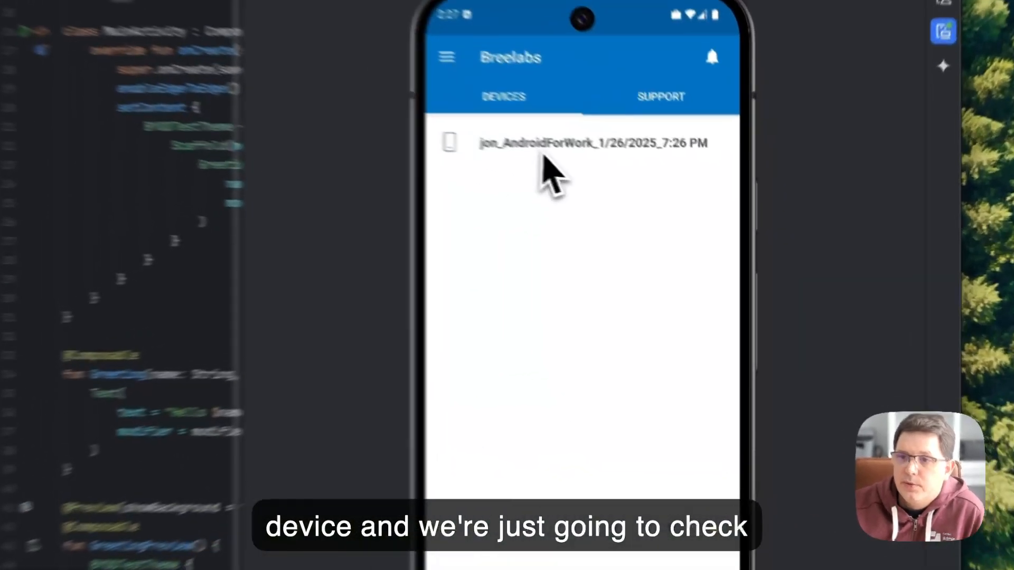
pyautogui.click(676, 202)
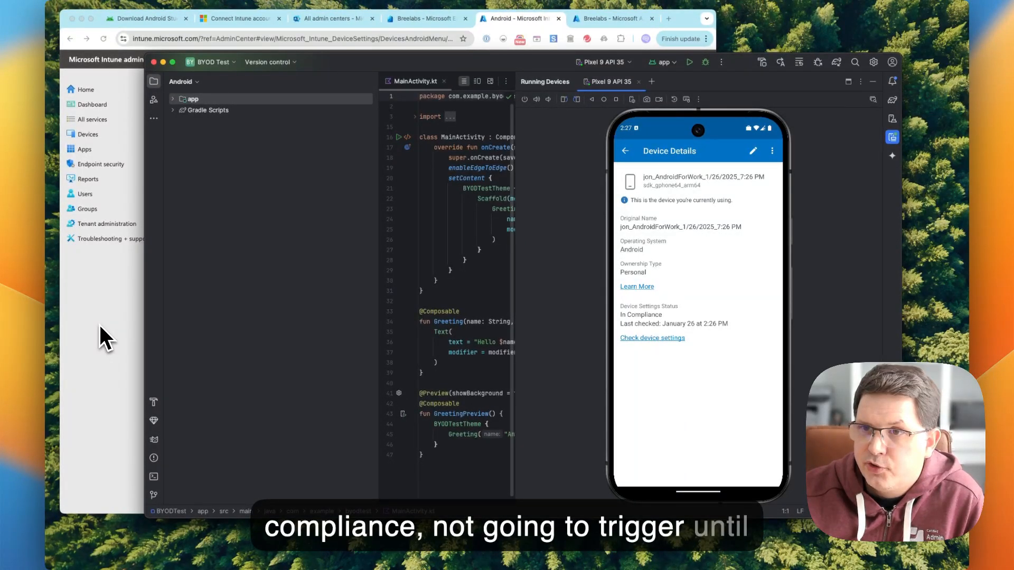
pyautogui.click(99, 325)
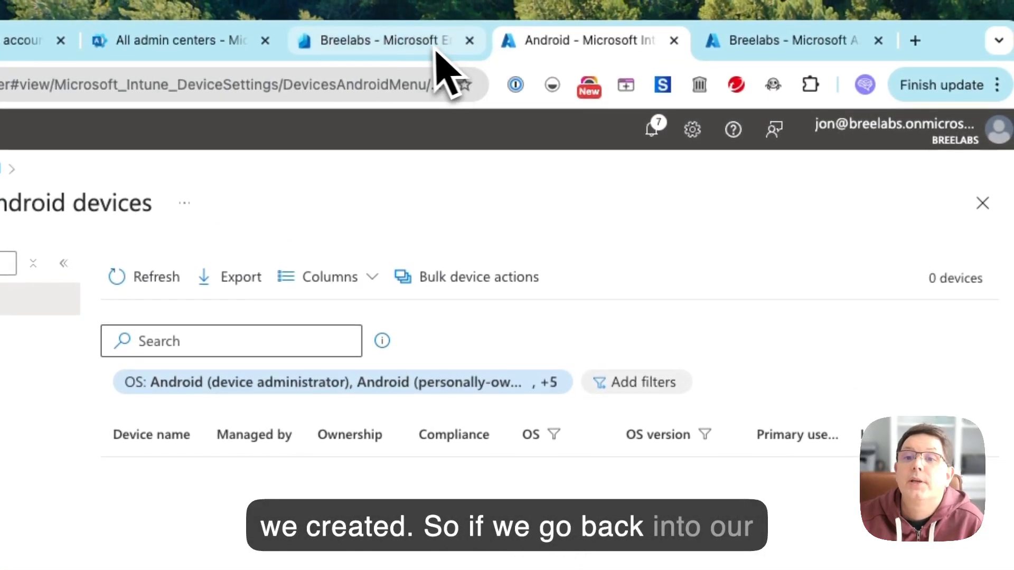
# Step: In Entra, go to All groups and open the Andriod BYOD group's Members page
pyautogui.click(436, 17)
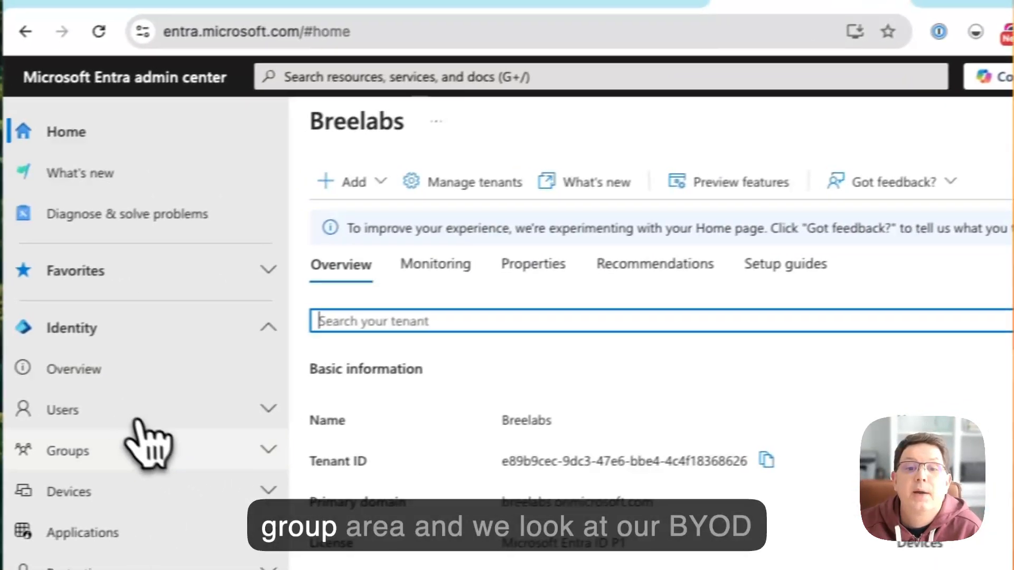
pyautogui.click(140, 449)
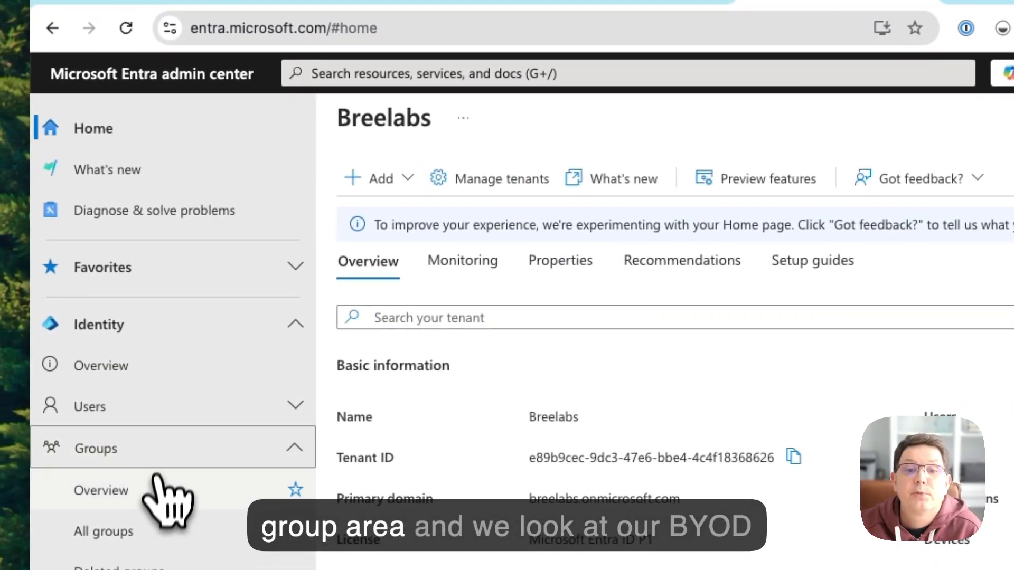
pyautogui.click(159, 488)
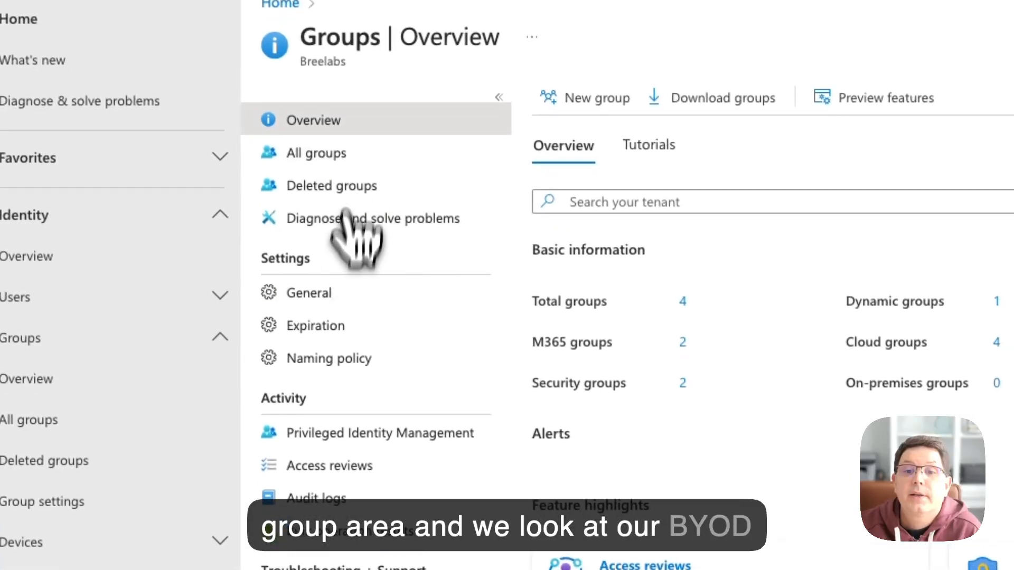
pyautogui.click(417, 263)
pyautogui.click(694, 411)
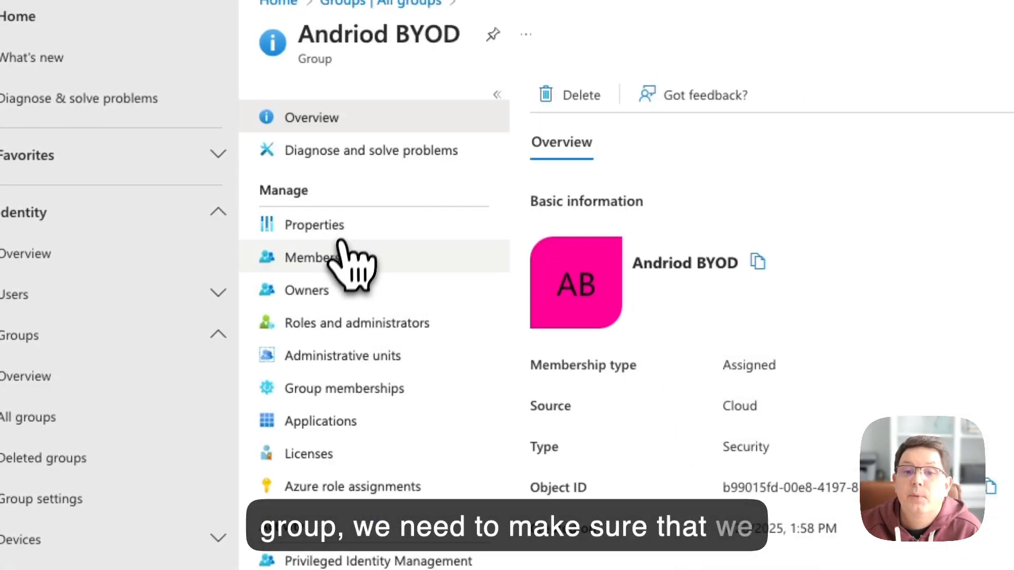
pyautogui.click(342, 256)
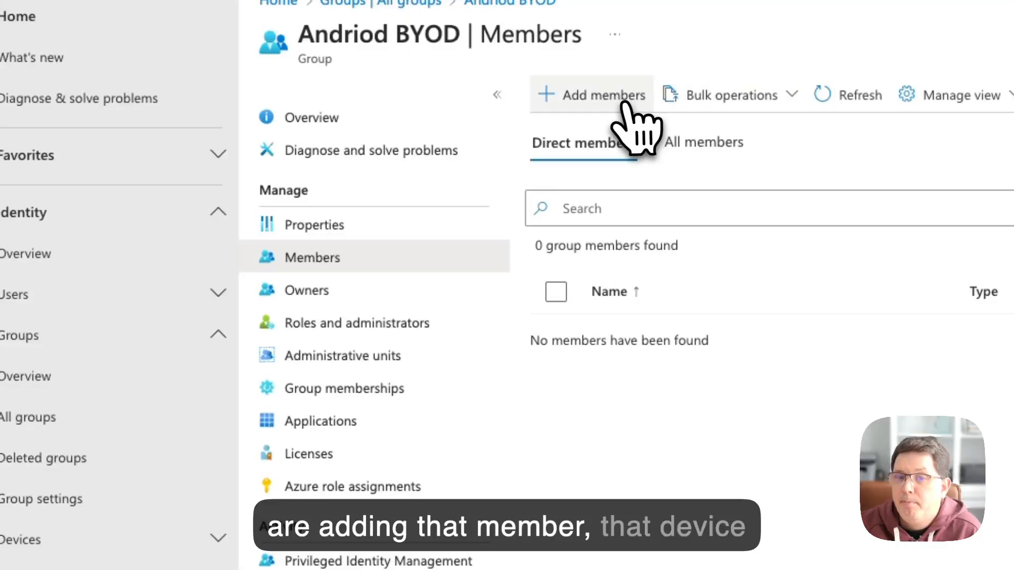
# Step: Add the enrolled Android work device as a member and refresh the members list
pyautogui.click(626, 105)
pyautogui.click(467, 218)
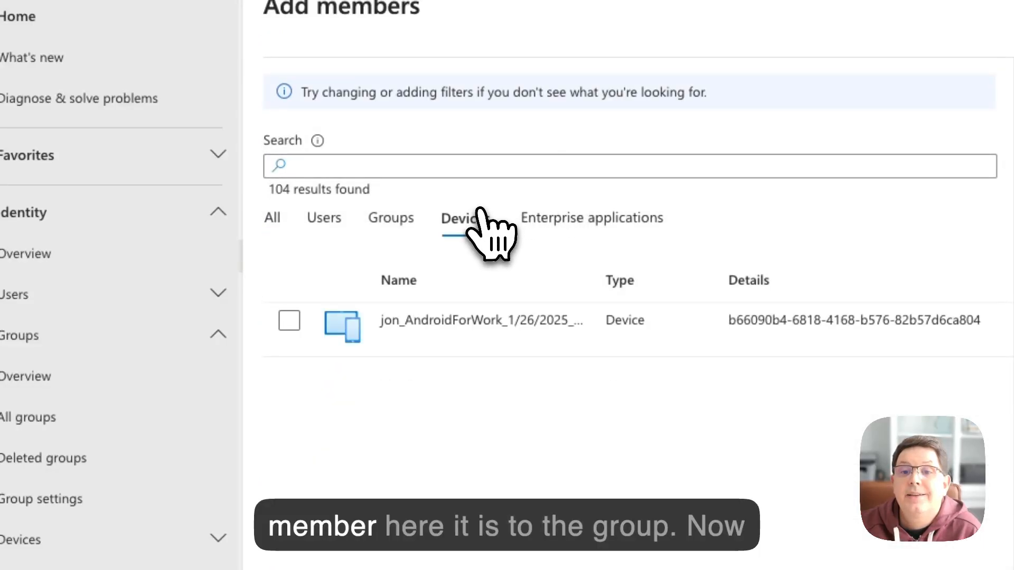
pyautogui.click(289, 320)
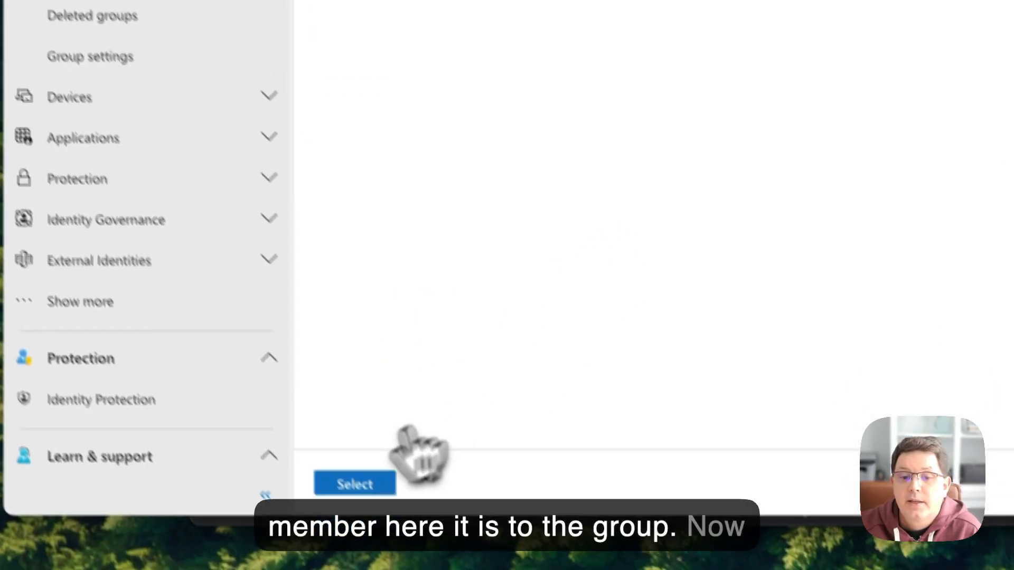
pyautogui.click(356, 482)
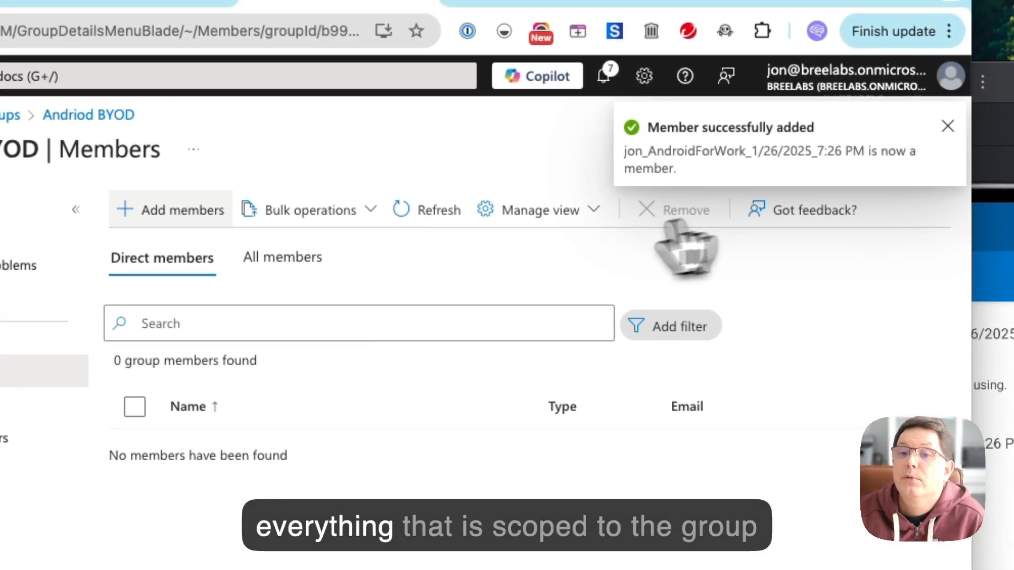
pyautogui.click(439, 217)
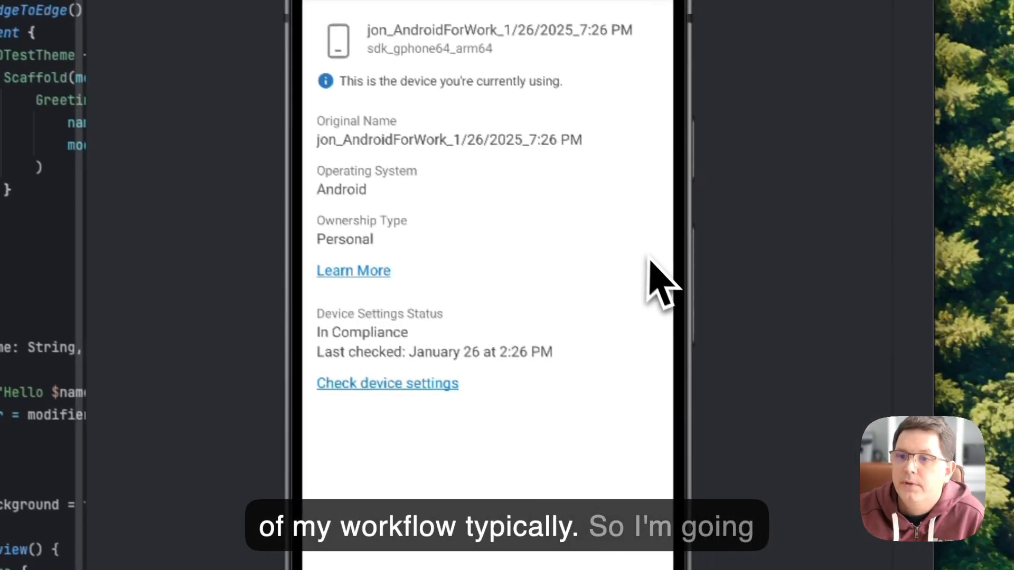
# Step: Have the phone run Check device settings, then bring the Entra browser back forward
pyautogui.click(411, 377)
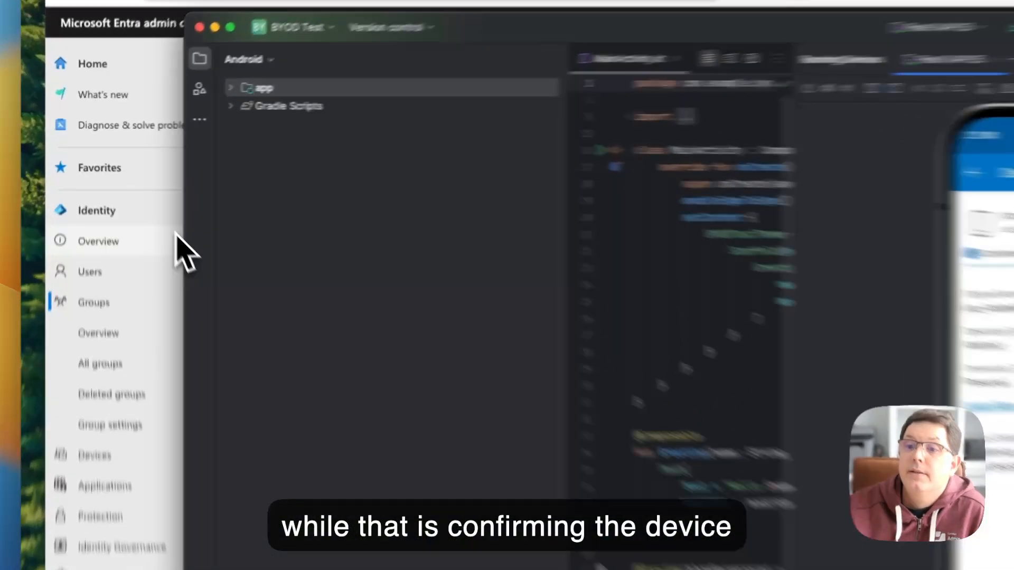
pyautogui.click(140, 188)
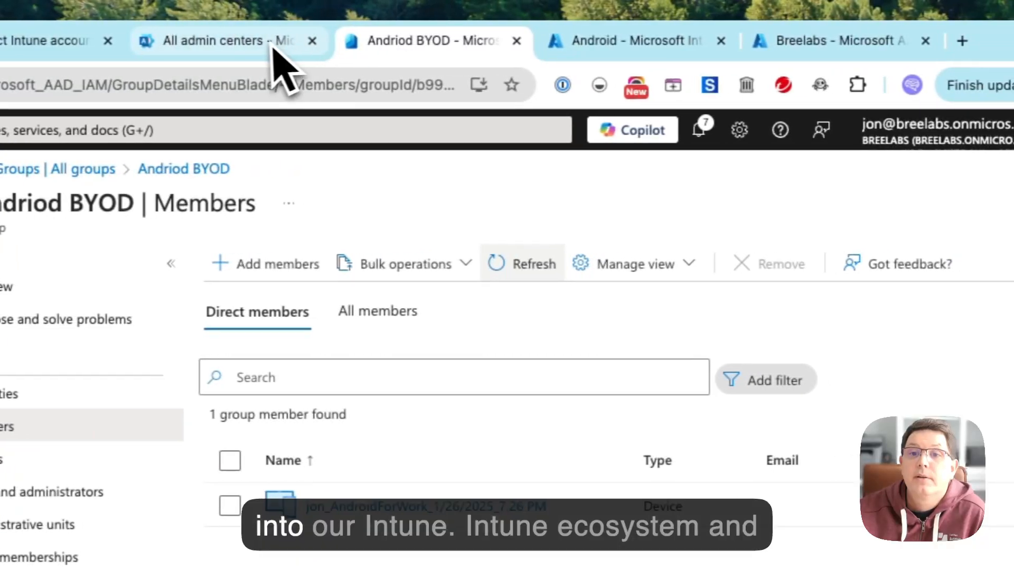
# Step: Refresh Intune's Android devices list several times to see whether the phone appears
pyautogui.click(663, 37)
pyautogui.click(663, 53)
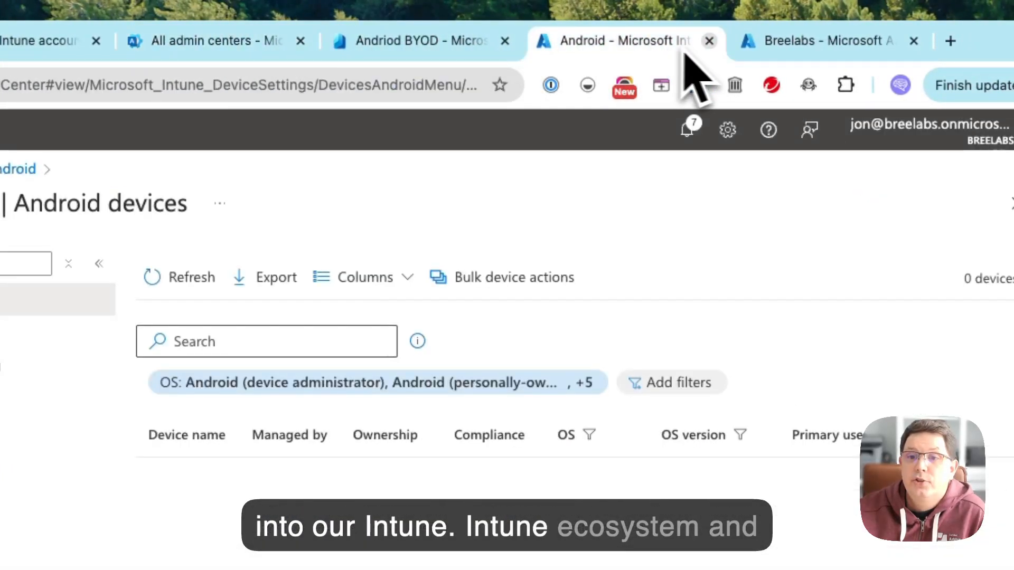
pyautogui.click(266, 280)
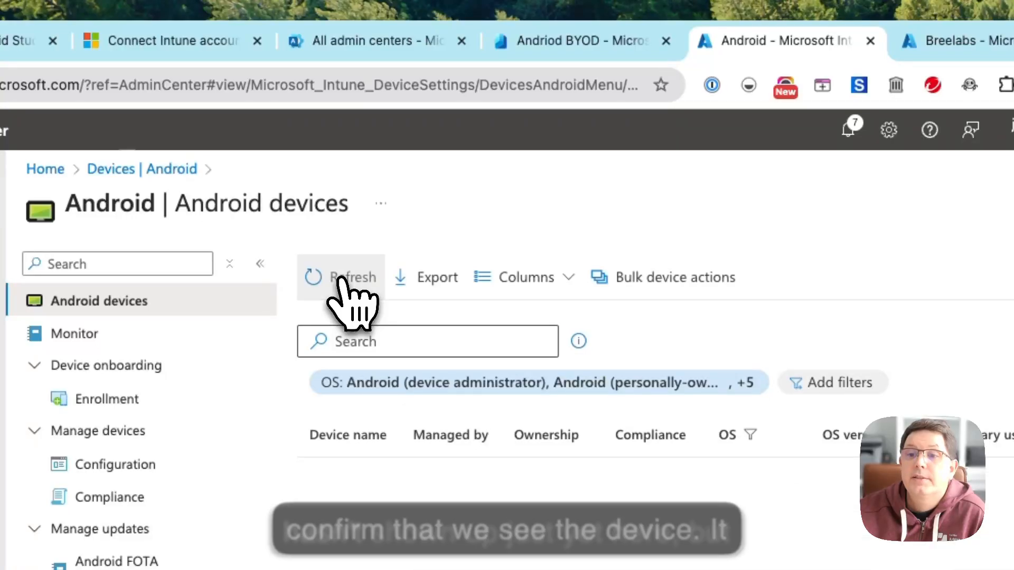
pyautogui.click(339, 279)
pyautogui.click(339, 278)
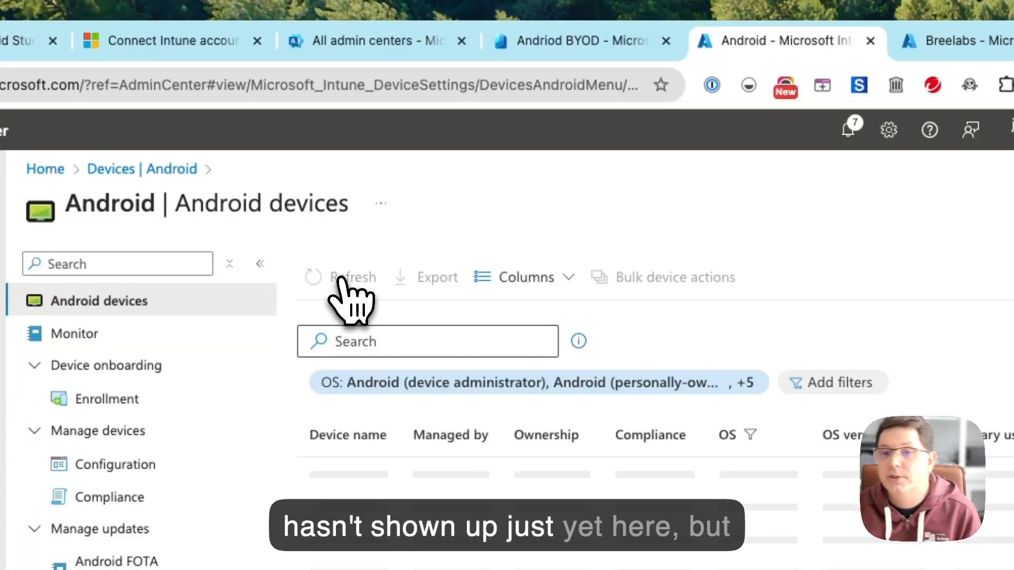
pyautogui.click(346, 290)
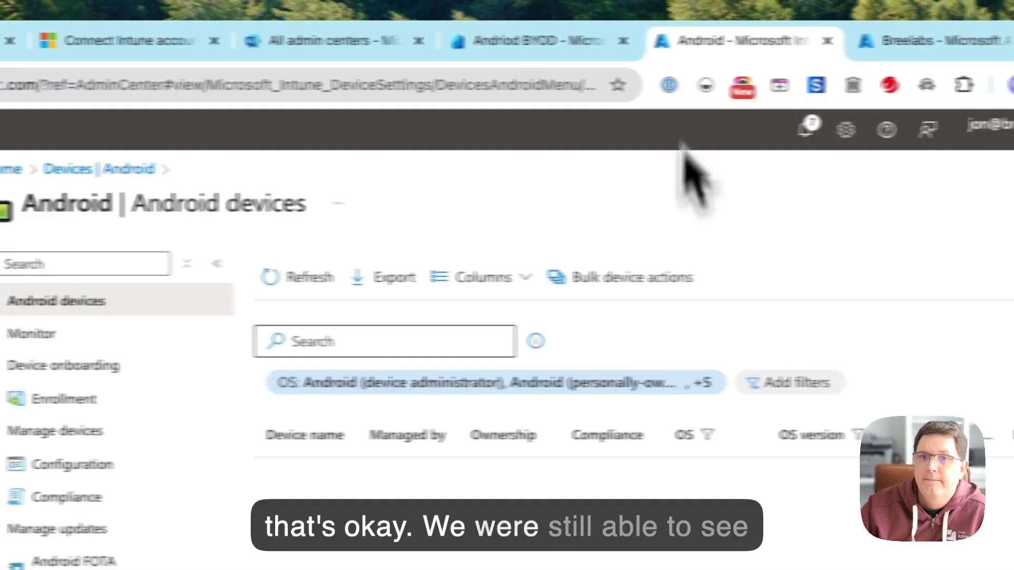
# Step: Open the AndroidForWork device from the Andriod BYOD group's members and confirm a Sync
pyautogui.click(570, 40)
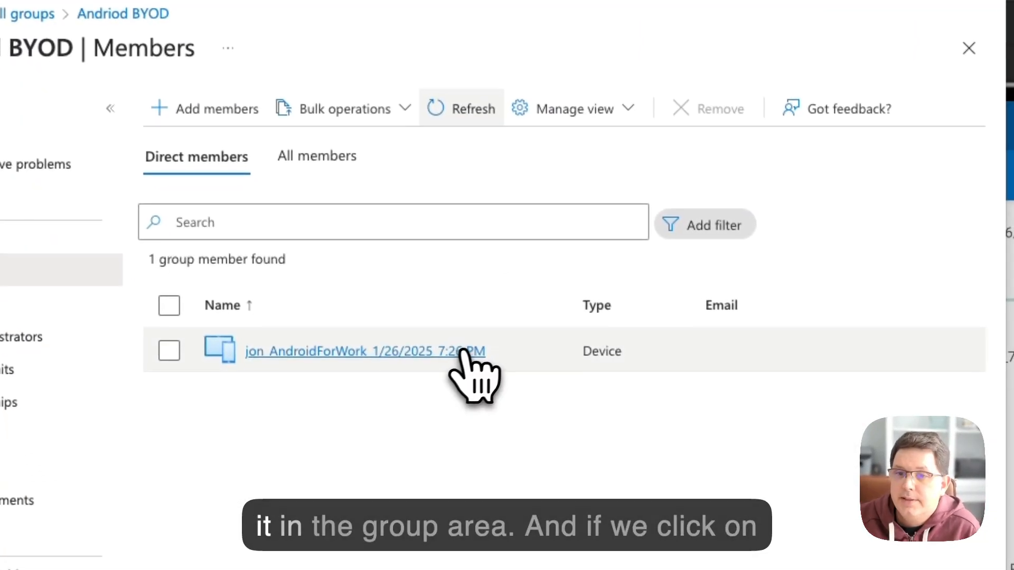
pyautogui.click(437, 350)
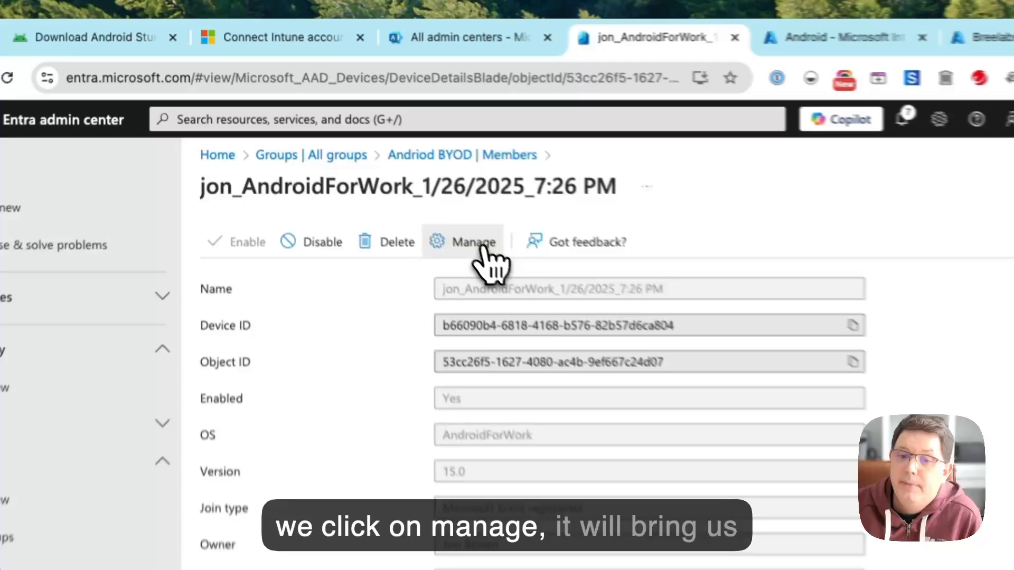
pyautogui.click(340, 123)
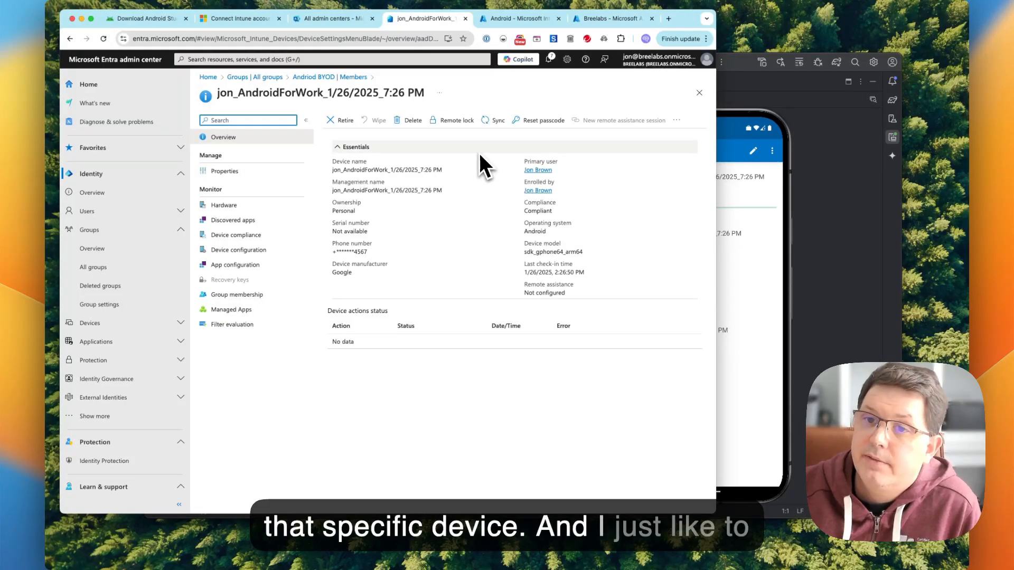
pyautogui.click(496, 121)
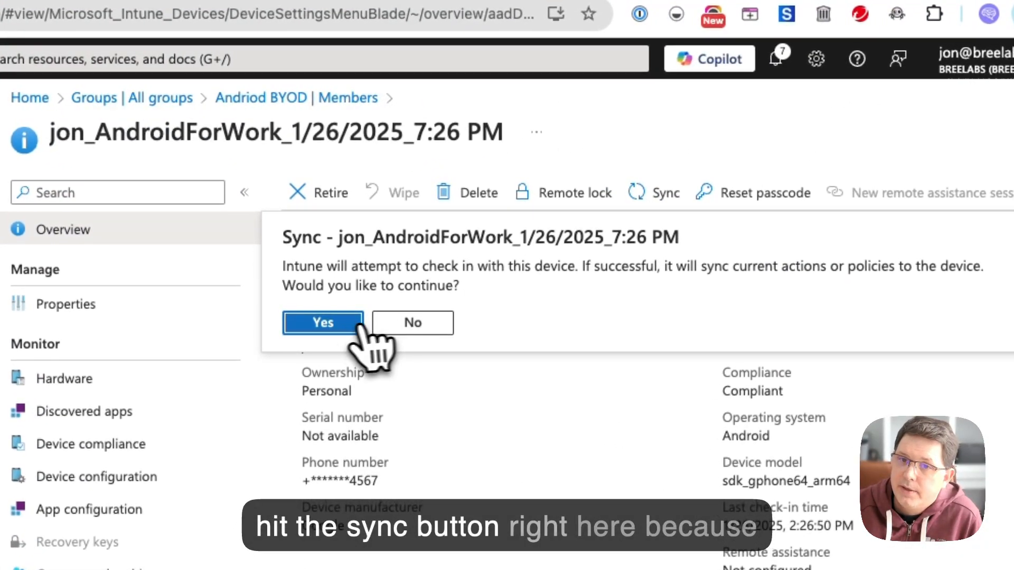
pyautogui.click(376, 178)
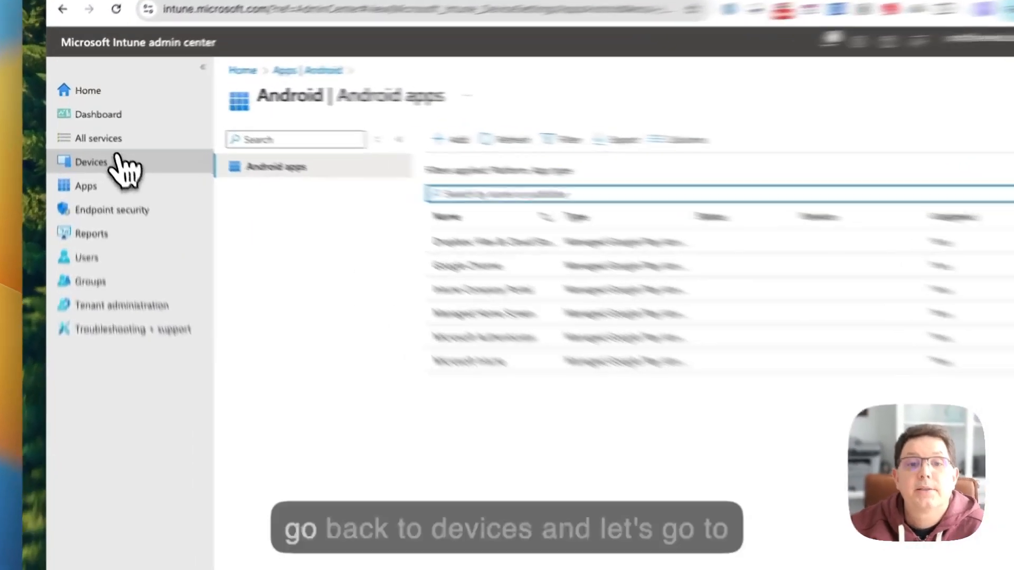
pyautogui.click(90, 134)
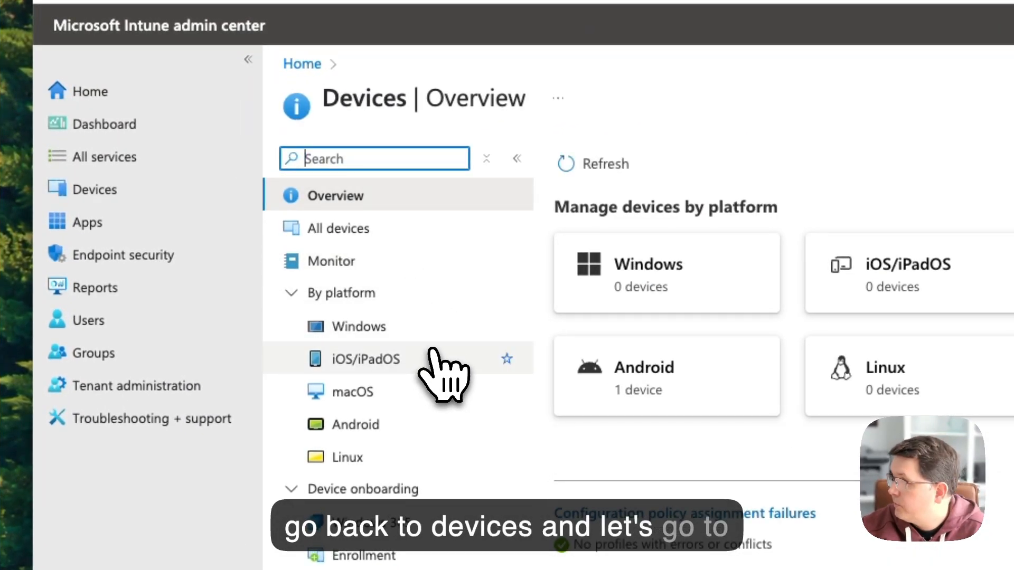
# Step: Open the enrolled device from Intune's Android devices list and view its Managed Apps
pyautogui.click(417, 425)
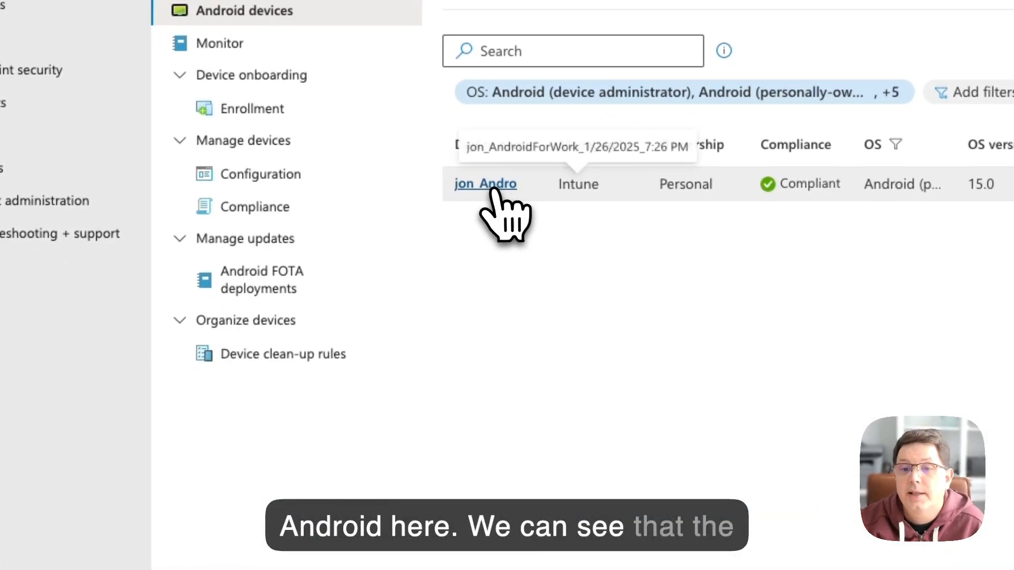
pyautogui.click(487, 185)
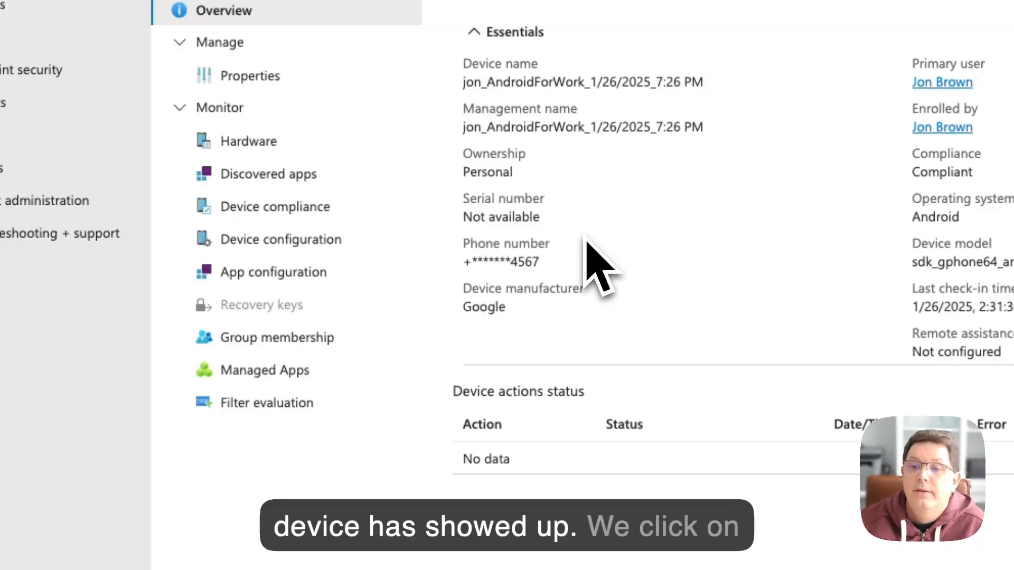
pyautogui.click(332, 374)
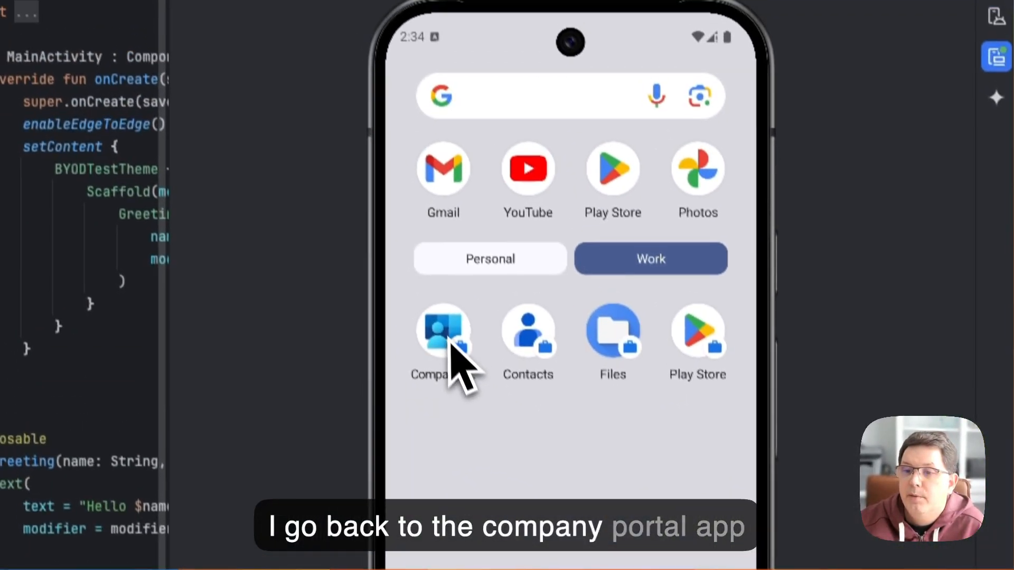
# Step: Launch the work Company Portal app on the emulator and go to its Get Apps page
pyautogui.click(449, 337)
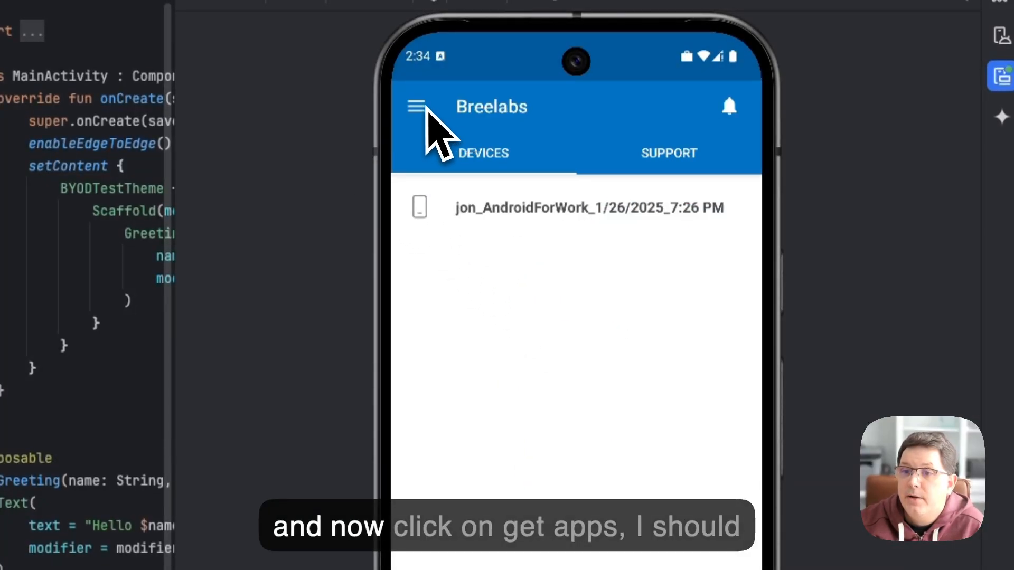
pyautogui.click(417, 107)
pyautogui.click(506, 277)
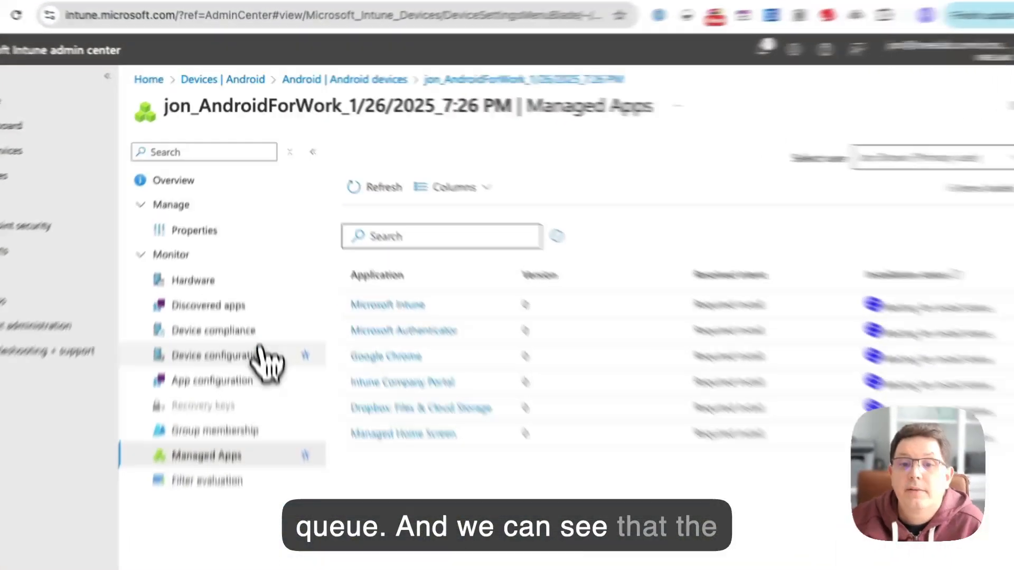
# Step: Refresh the device's configuration report, then review its Hardware and Properties pages
pyautogui.click(243, 241)
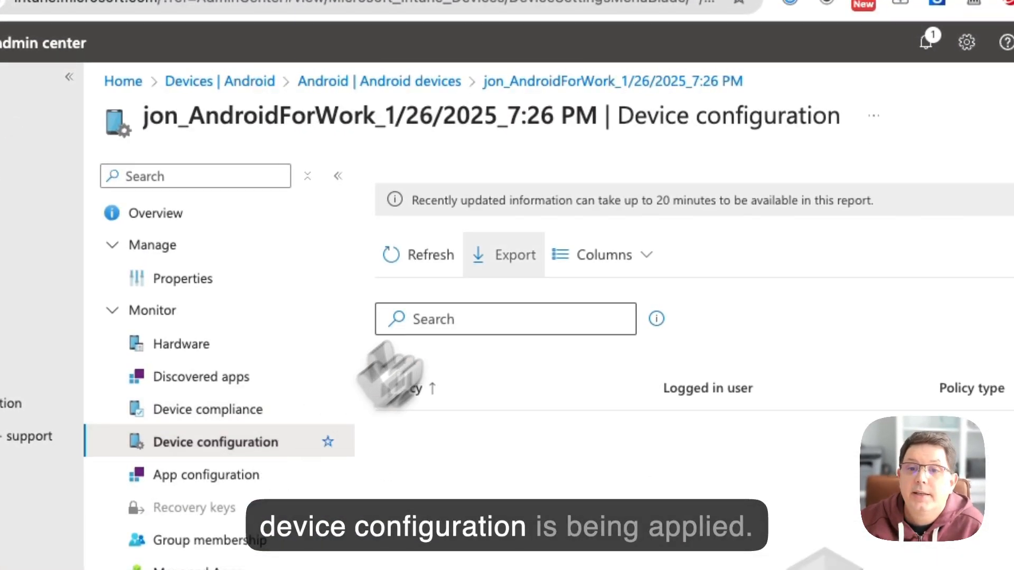
pyautogui.click(407, 255)
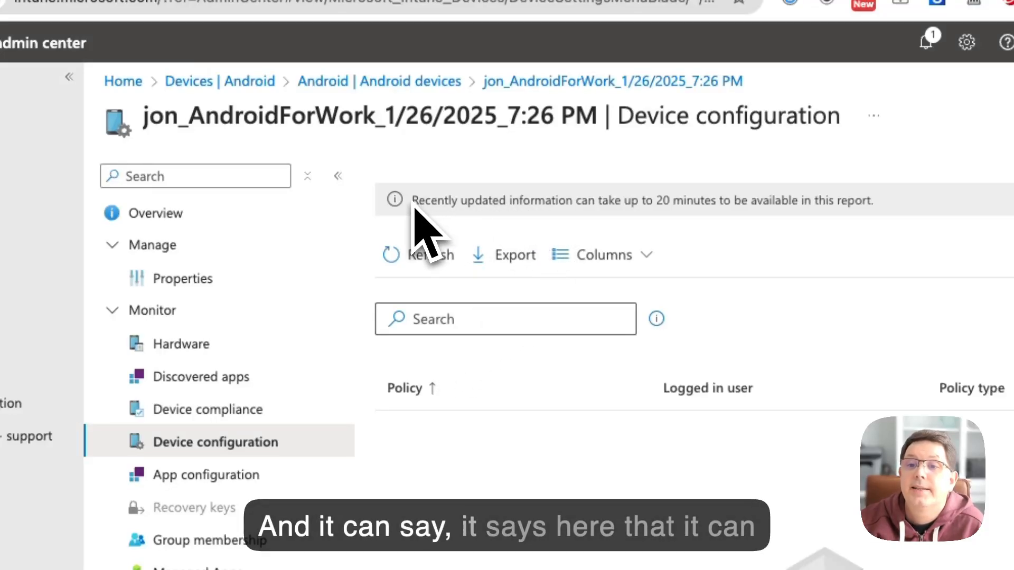
pyautogui.moveTo(664, 205); pyautogui.dragTo(710, 206)
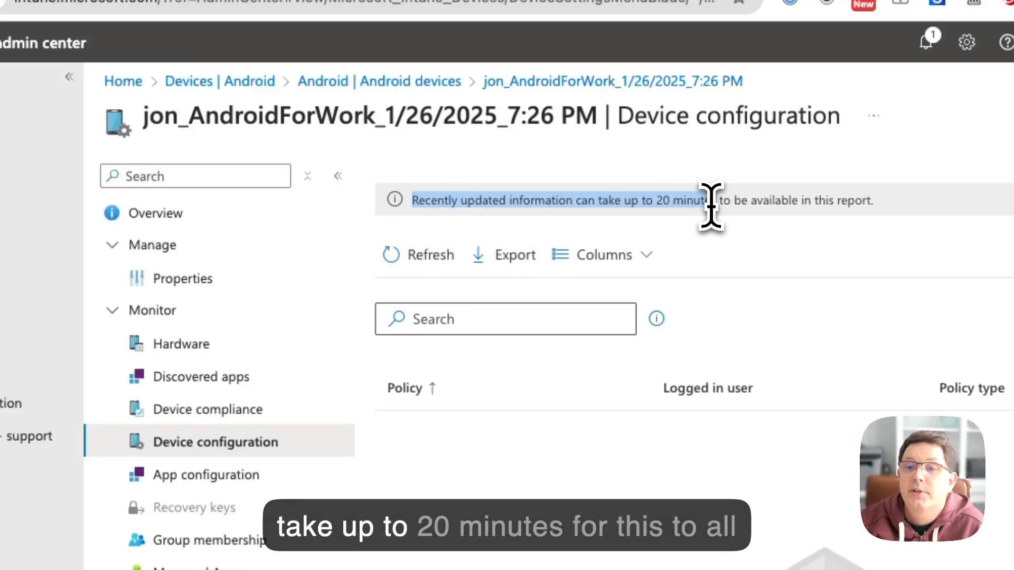
pyautogui.click(788, 263)
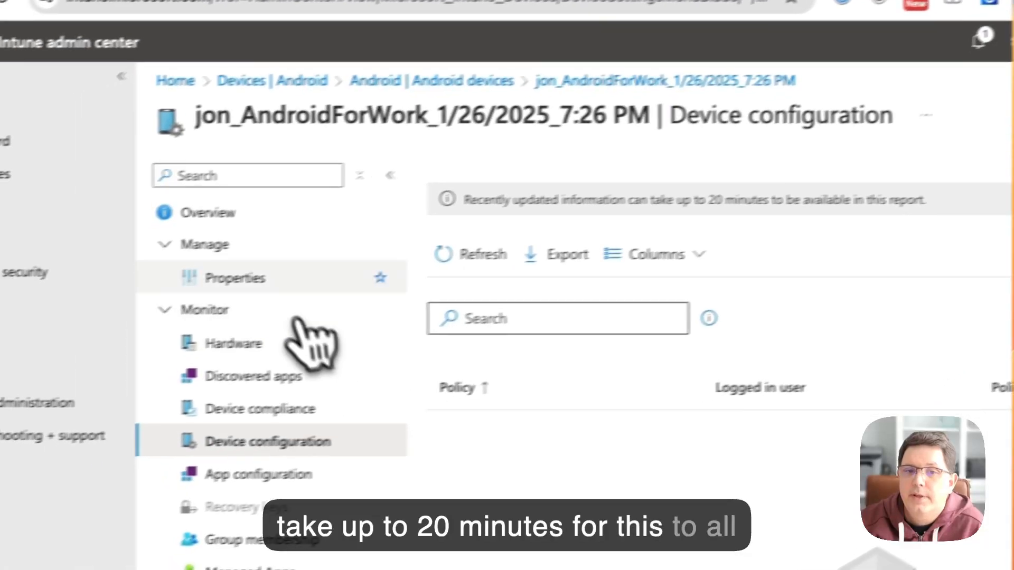
pyautogui.click(312, 331)
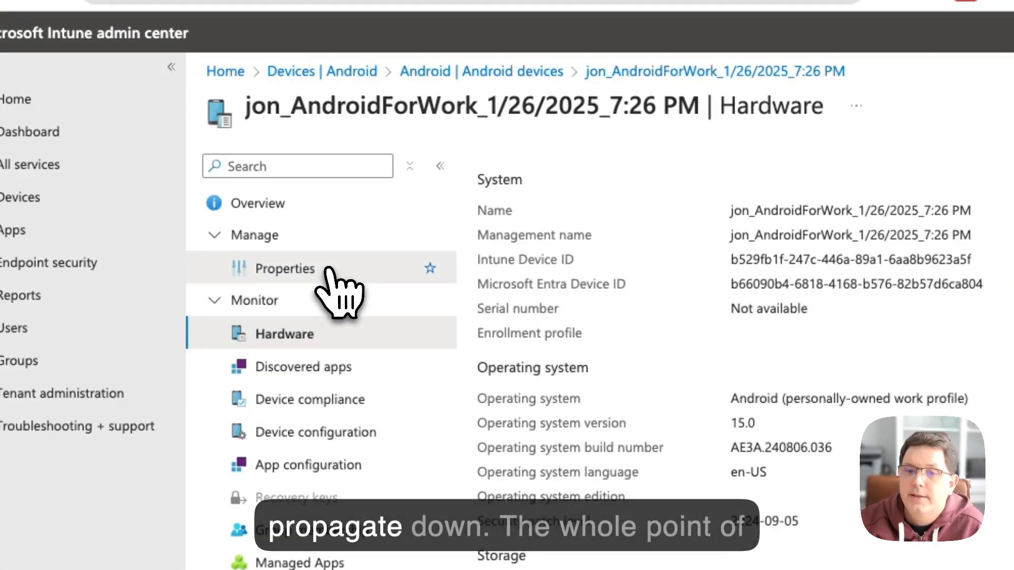
pyautogui.click(332, 272)
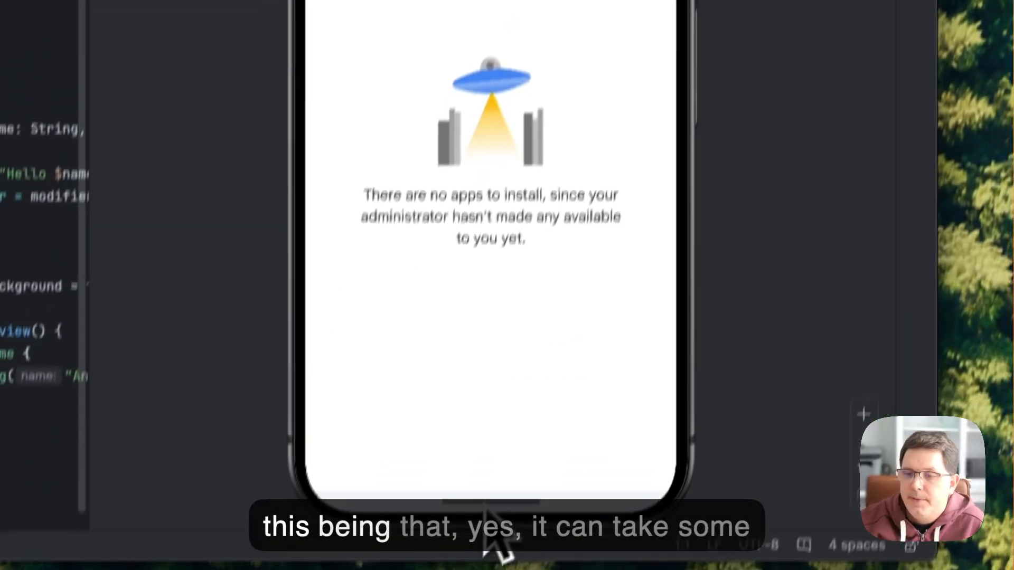
# Step: Dismiss the Play Store from the emulator's recent apps and reopen Company Portal
pyautogui.moveTo(483, 509); pyautogui.dragTo(546, 180)
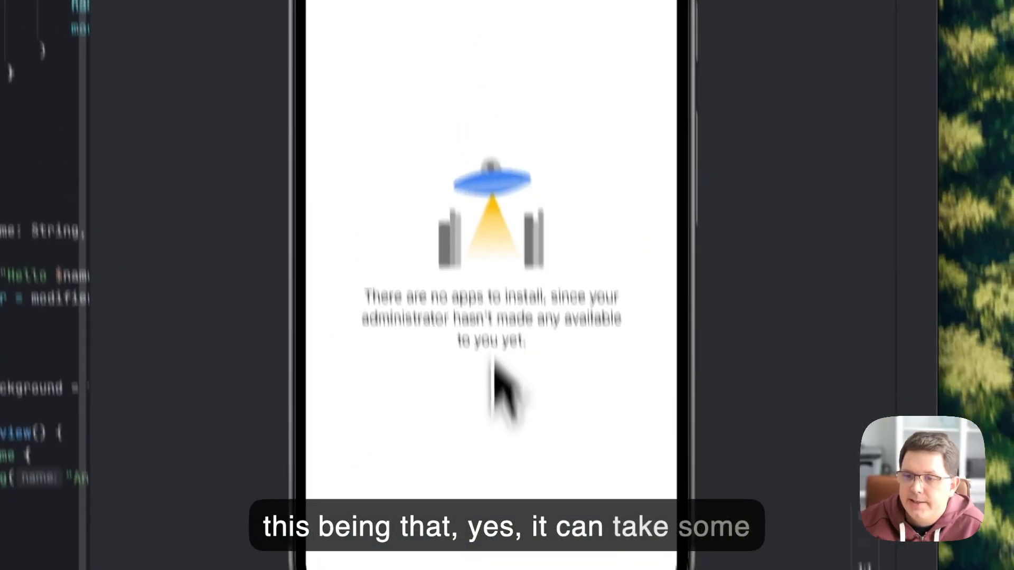
pyautogui.moveTo(486, 461); pyautogui.dragTo(550, 294)
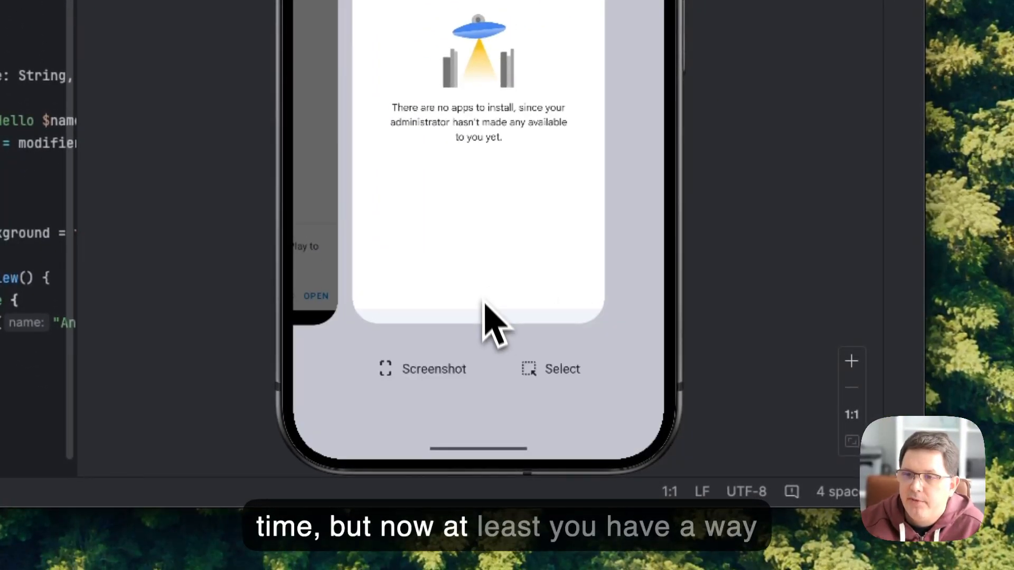
pyautogui.moveTo(483, 301); pyautogui.dragTo(483, 40)
pyautogui.moveTo(512, 350); pyautogui.dragTo(566, 94)
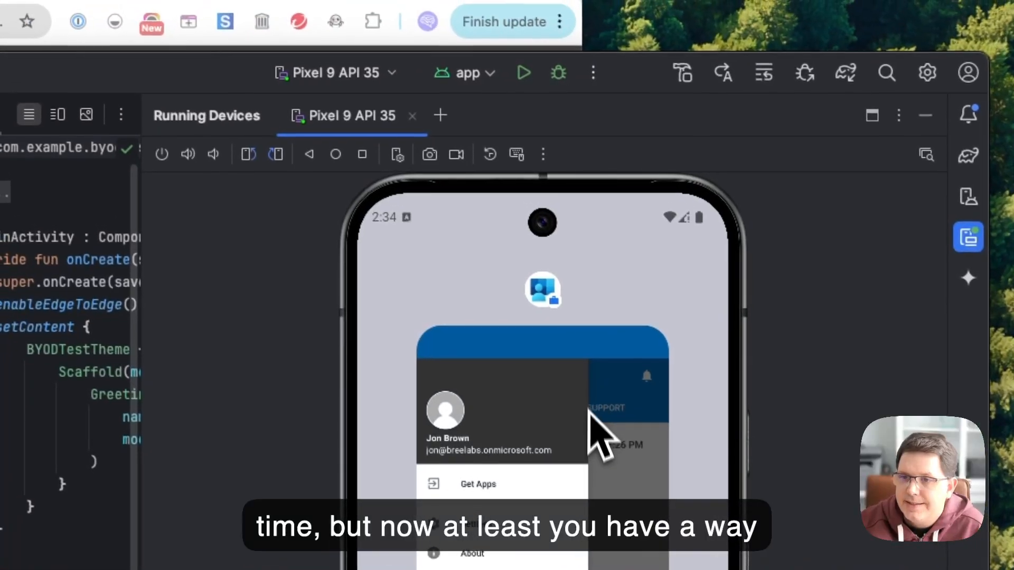
pyautogui.click(590, 417)
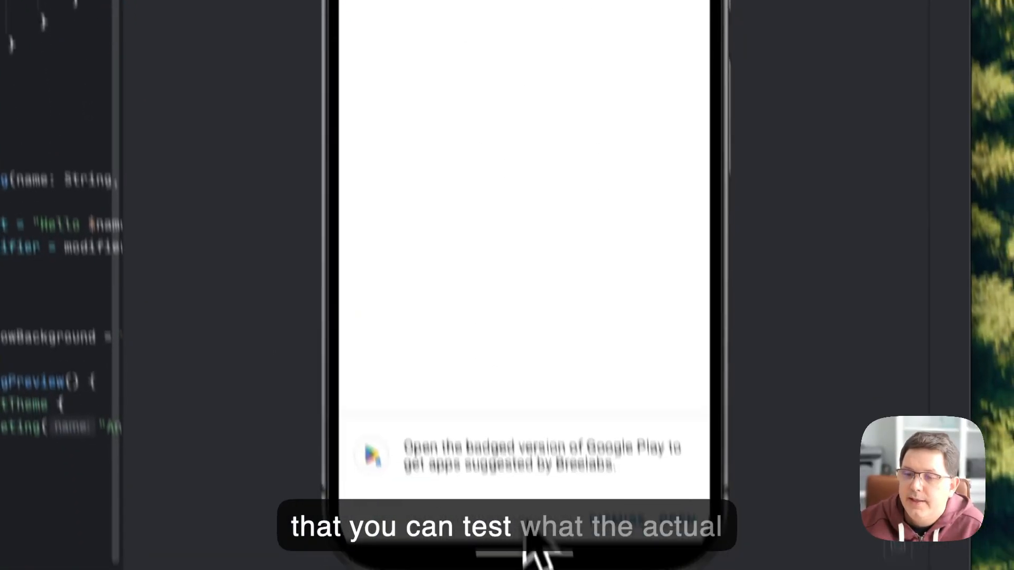
# Step: Go home and show the app drawer's Personal, then Work, profile apps
pyautogui.moveTo(516, 482); pyautogui.dragTo(573, 285)
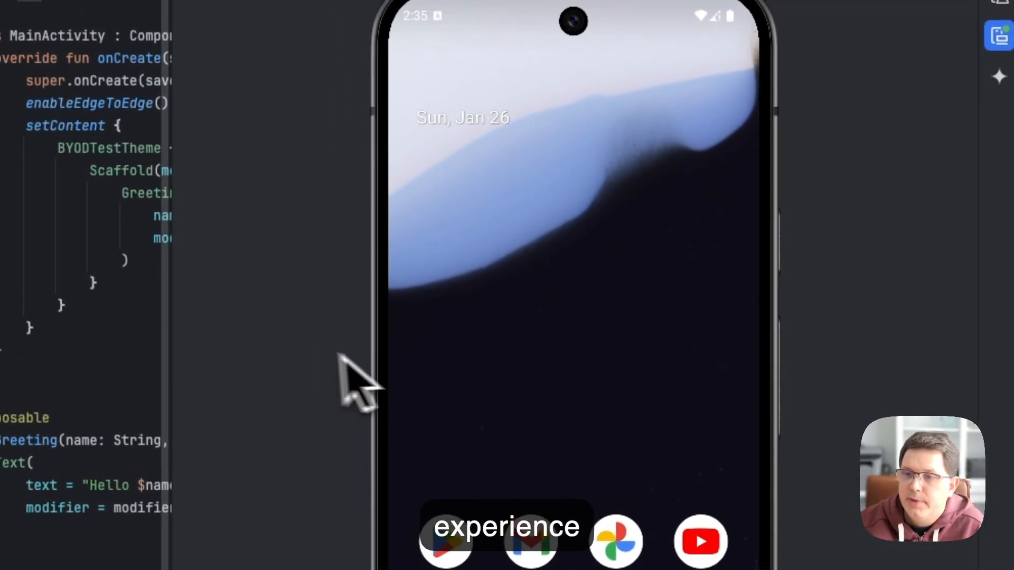
pyautogui.moveTo(643, 442); pyautogui.dragTo(581, 118)
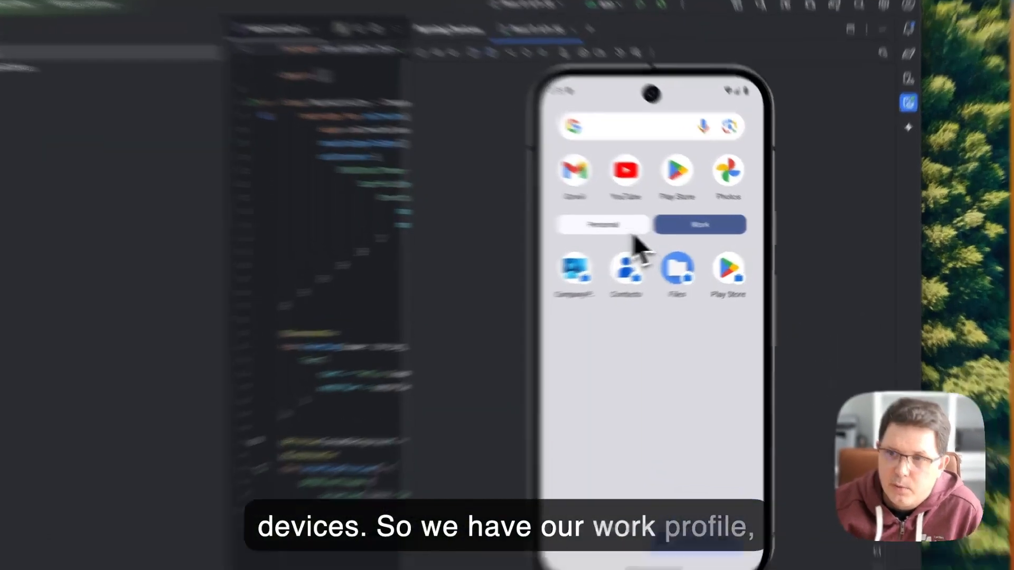
pyautogui.click(682, 234)
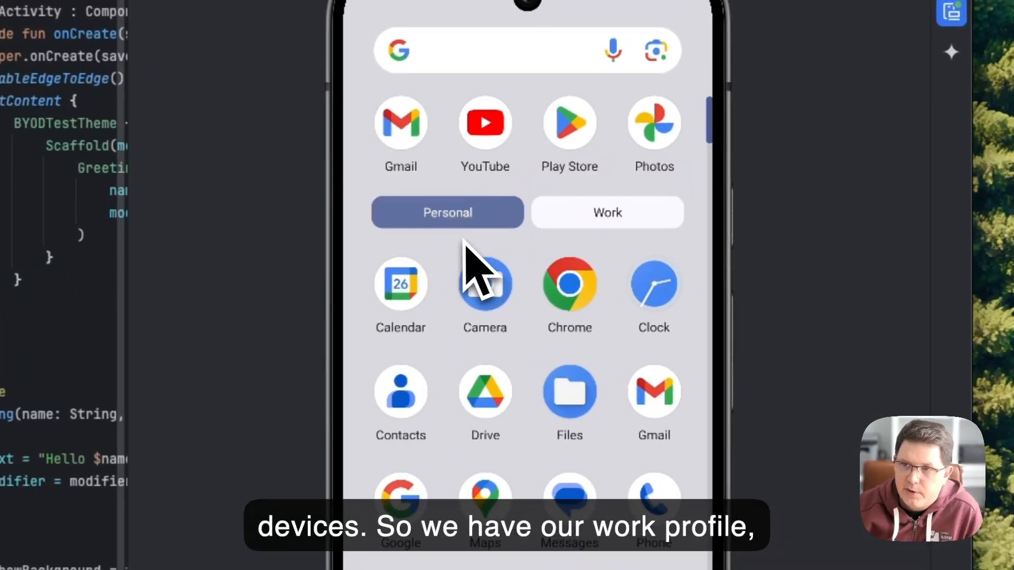
pyautogui.click(598, 228)
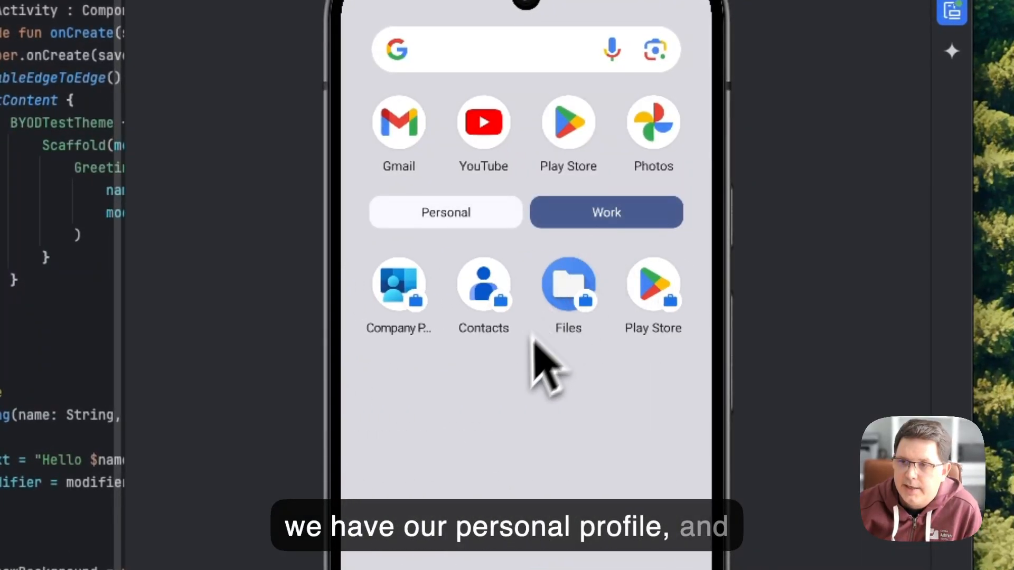